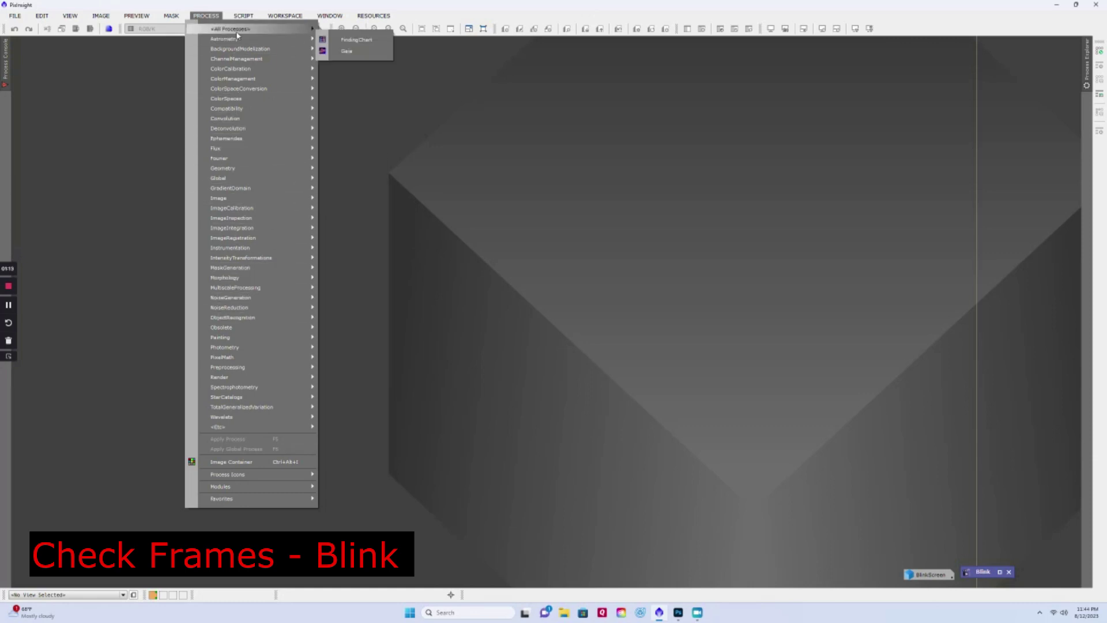
Restore the minimized Blink process and its BlinkScreen preview image in the workspace
mouse_move(237, 33)
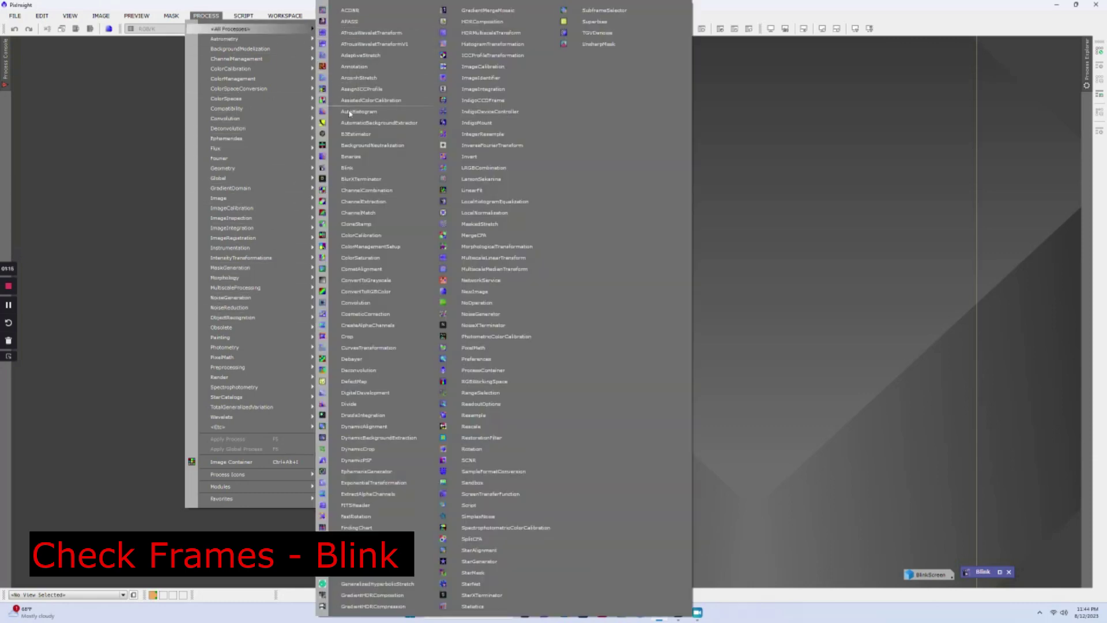
left_click(960, 298)
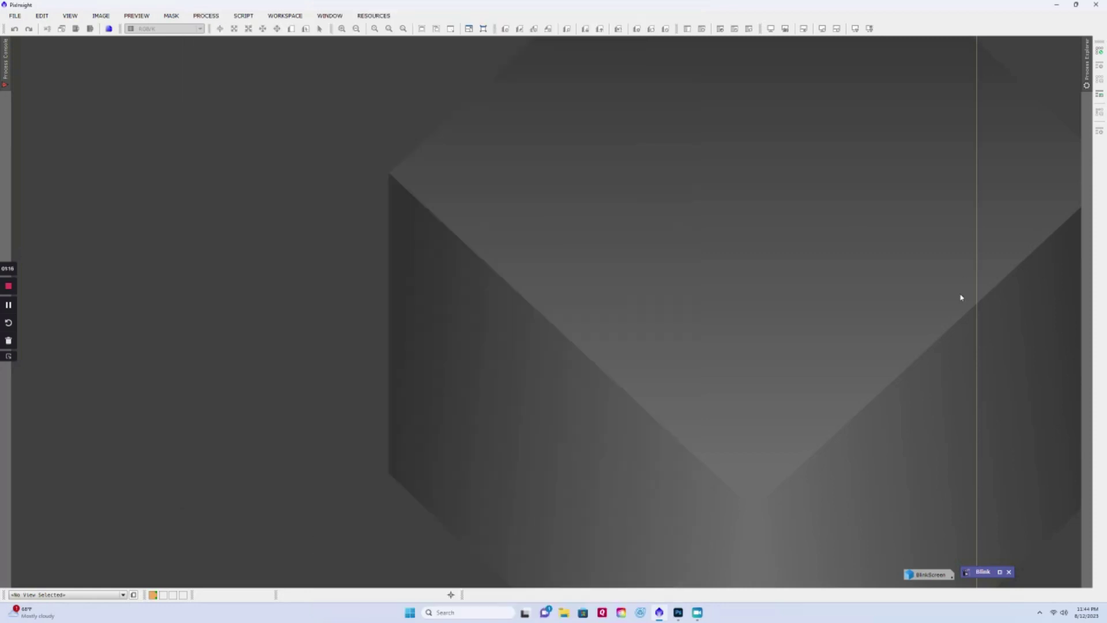
right_click(980, 571)
left_click(981, 571)
double_click(981, 571)
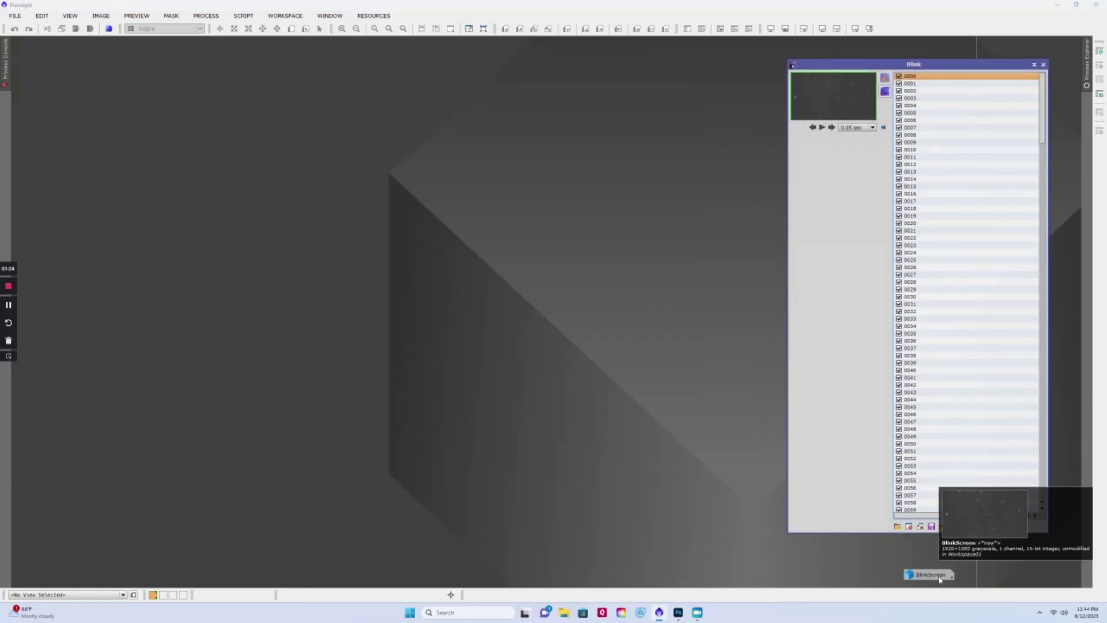
double_click(939, 576)
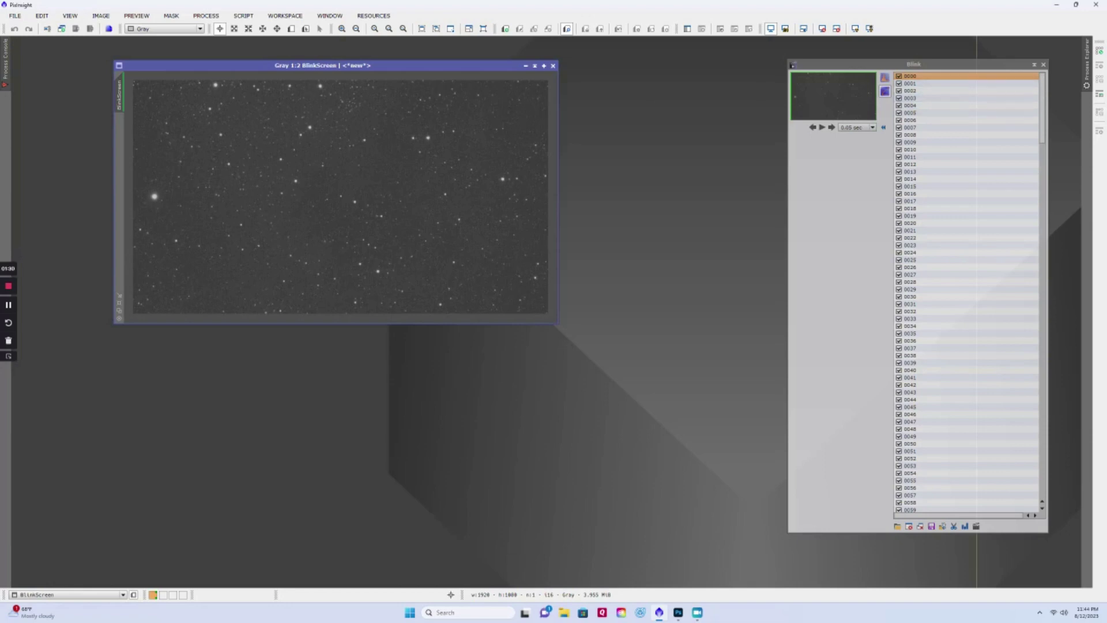
Review the loaded frames in Blink and remove the bad frames 0000 and 0005 from the list
scroll(930, 133, "down", 3)
scroll(929, 133, "up", 2)
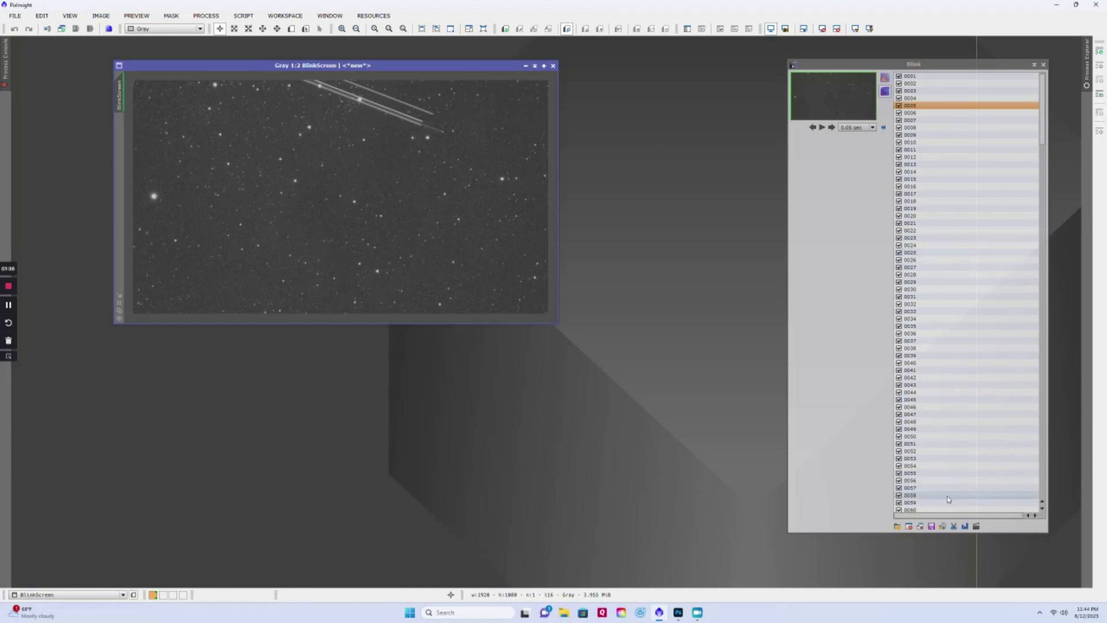
left_click(909, 527)
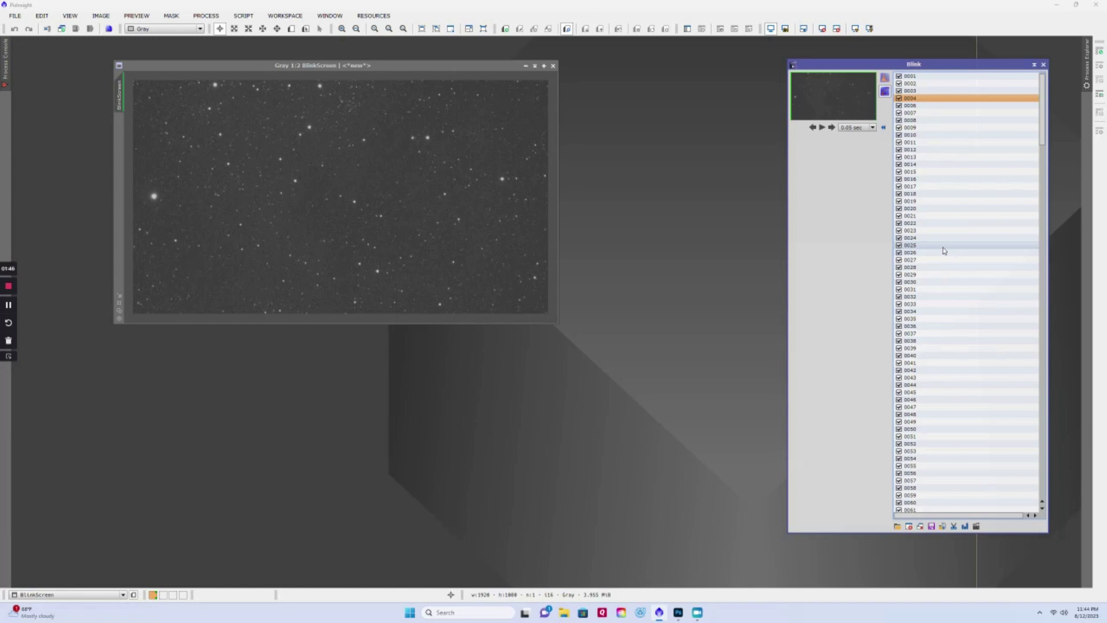
scroll(943, 250, "down", 2)
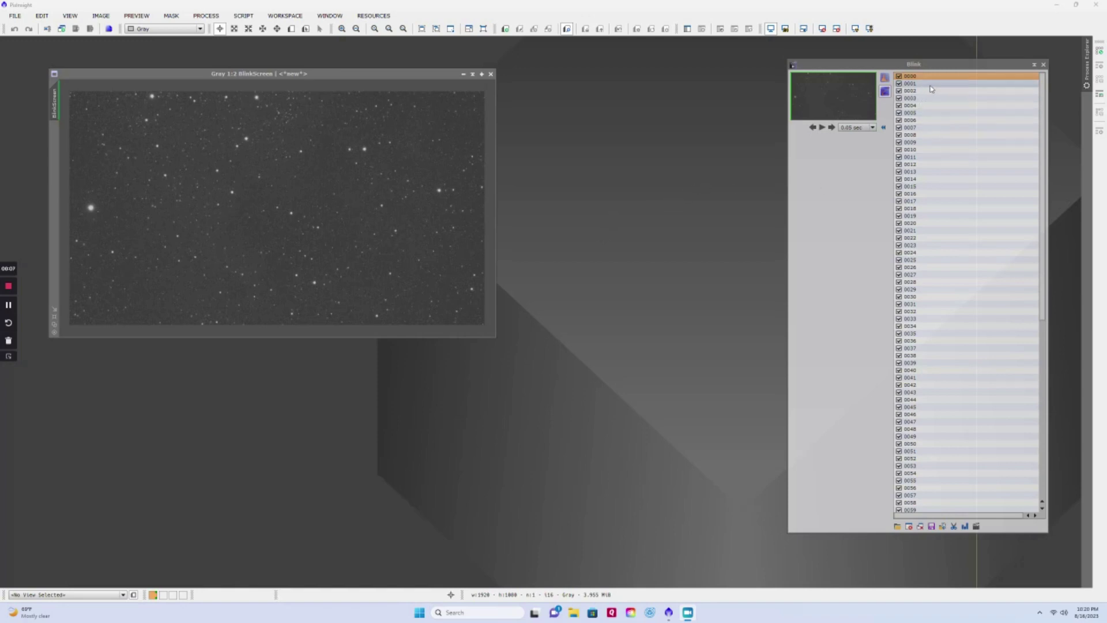
Select the frames from 0001 to 0059 in Blink and move them into a new "Good frames" folder inside process1
scroll(940, 346, "down", 5)
scroll(913, 496, "up", 4)
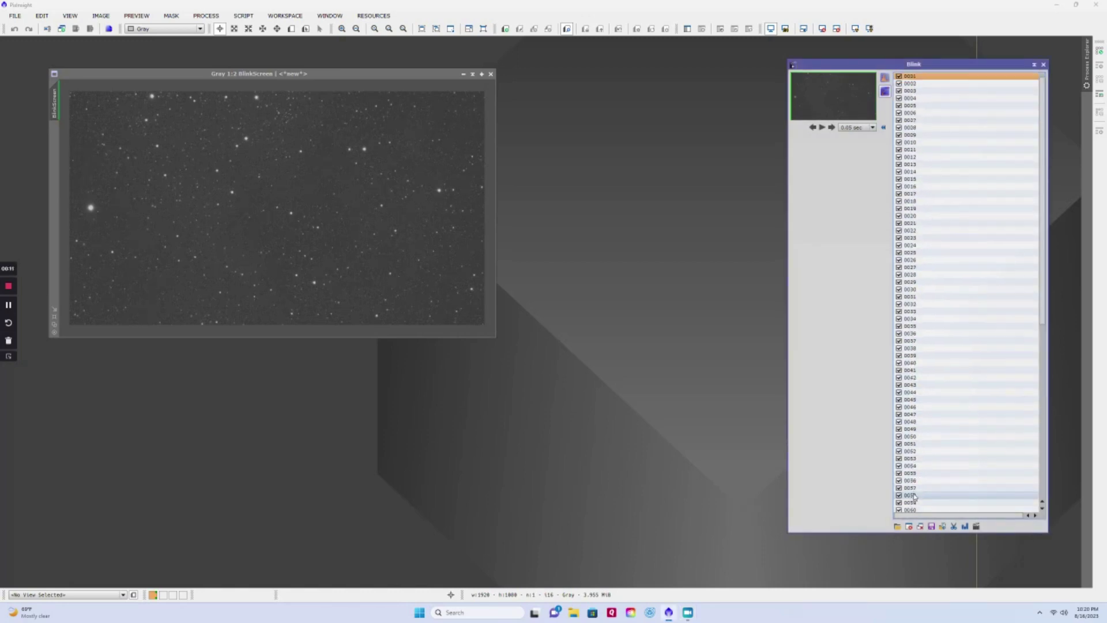
left_click(913, 488, "shift")
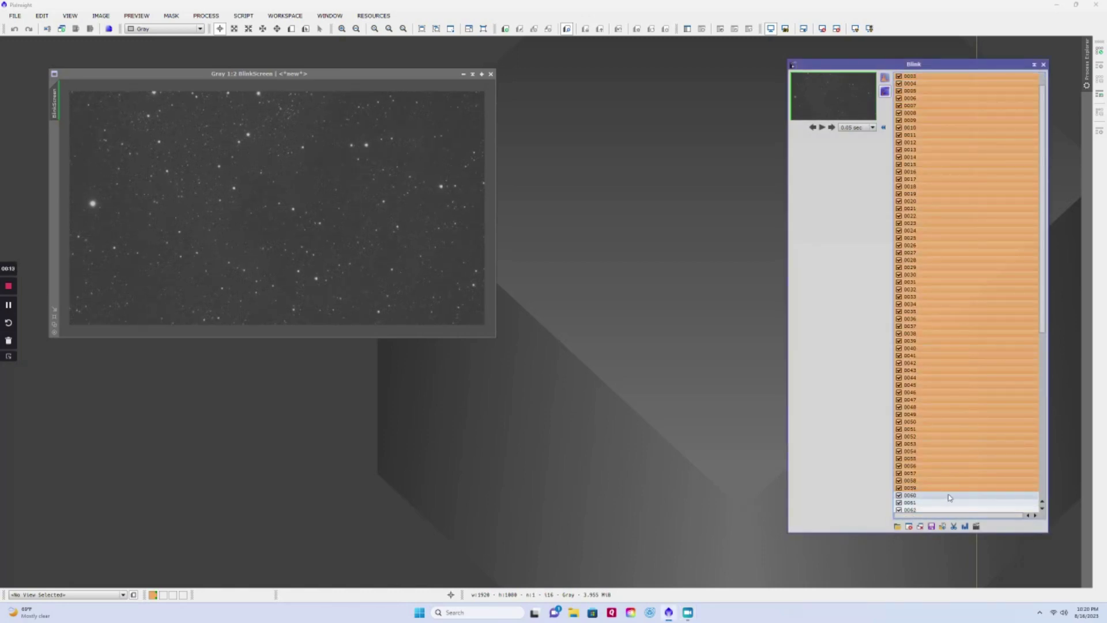
left_click(943, 527)
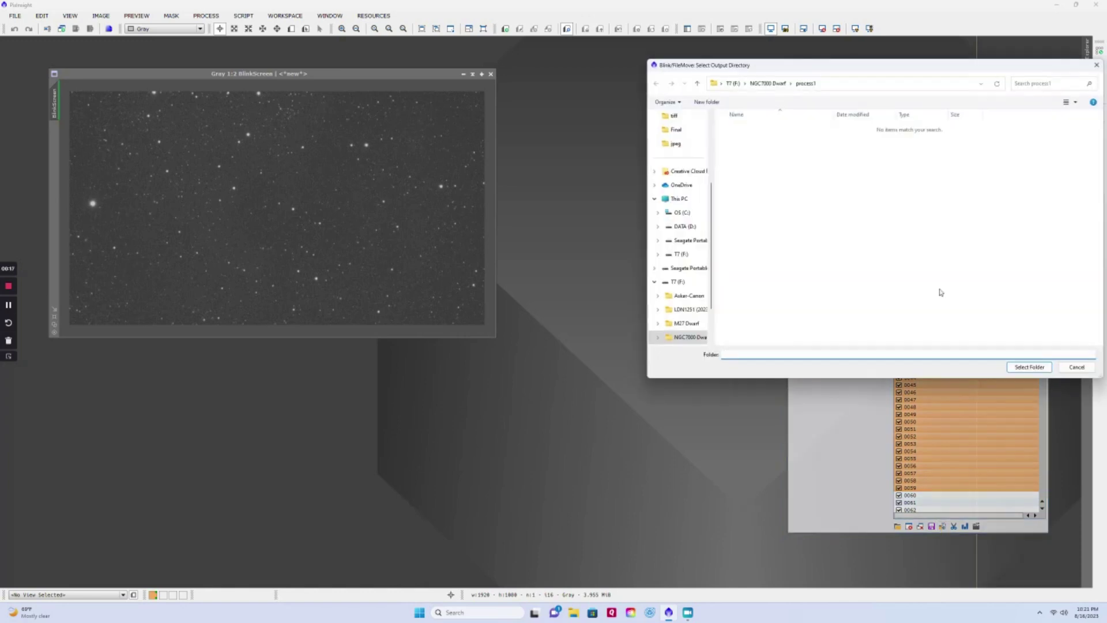
left_click(708, 106)
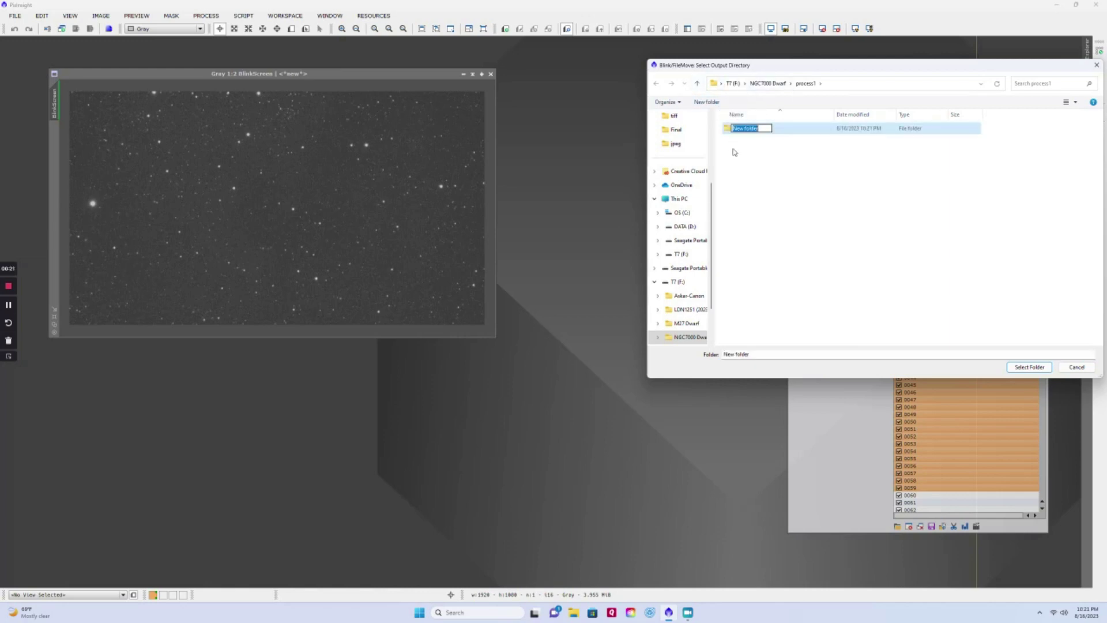
type("Good frames")
left_click(839, 131)
left_click(1029, 367)
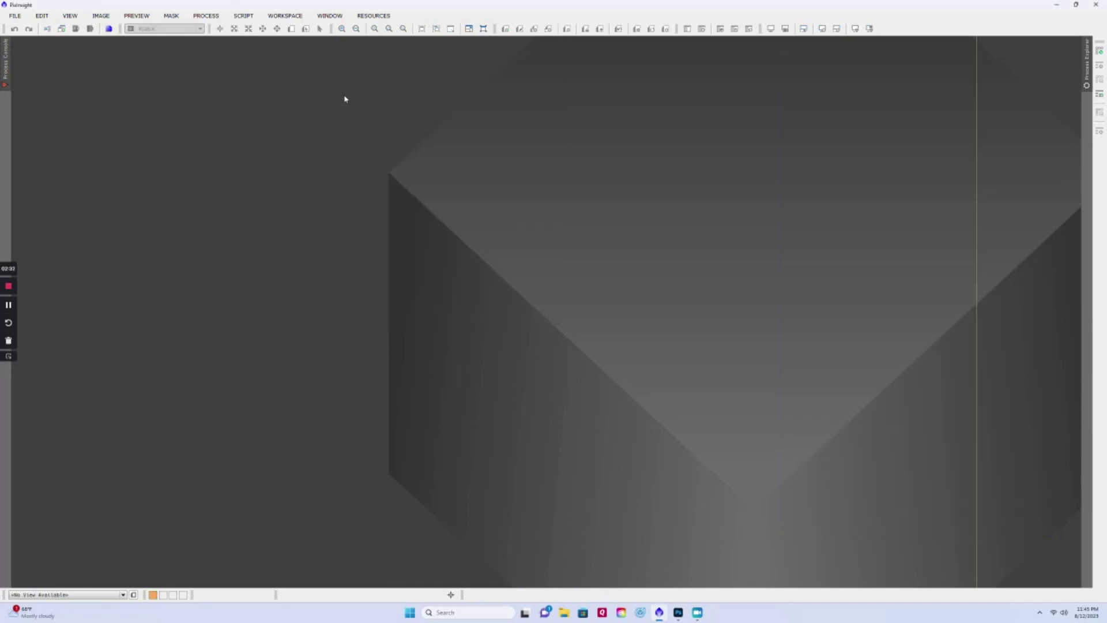
Launch the WeightedBatchPreprocessing script and reposition its window in the workspace
left_click(237, 16)
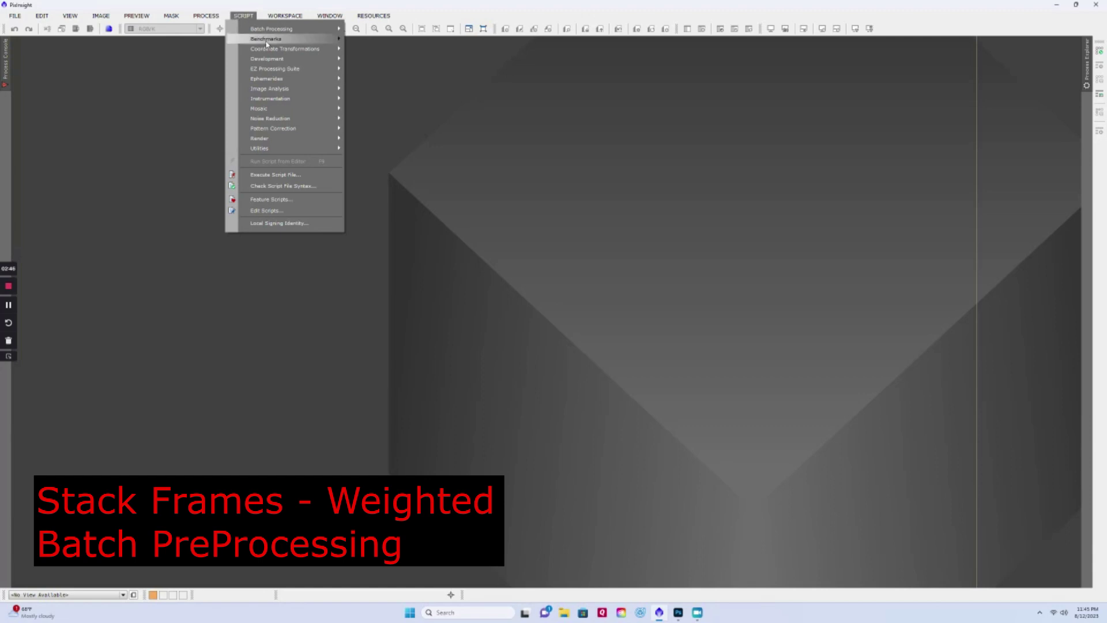
mouse_move(269, 33)
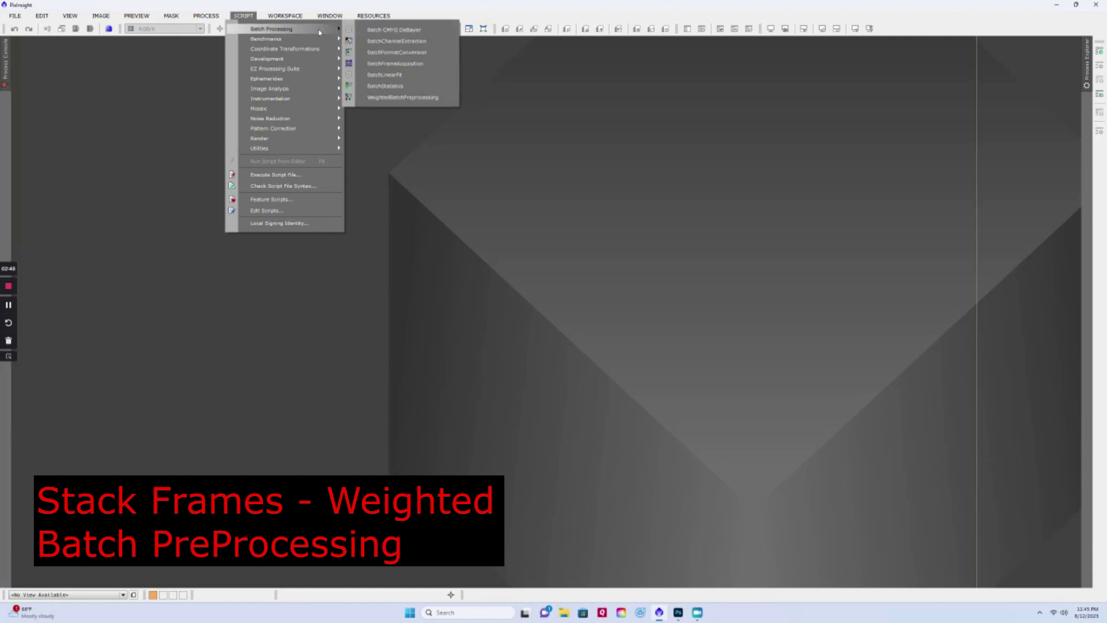
left_click(395, 98)
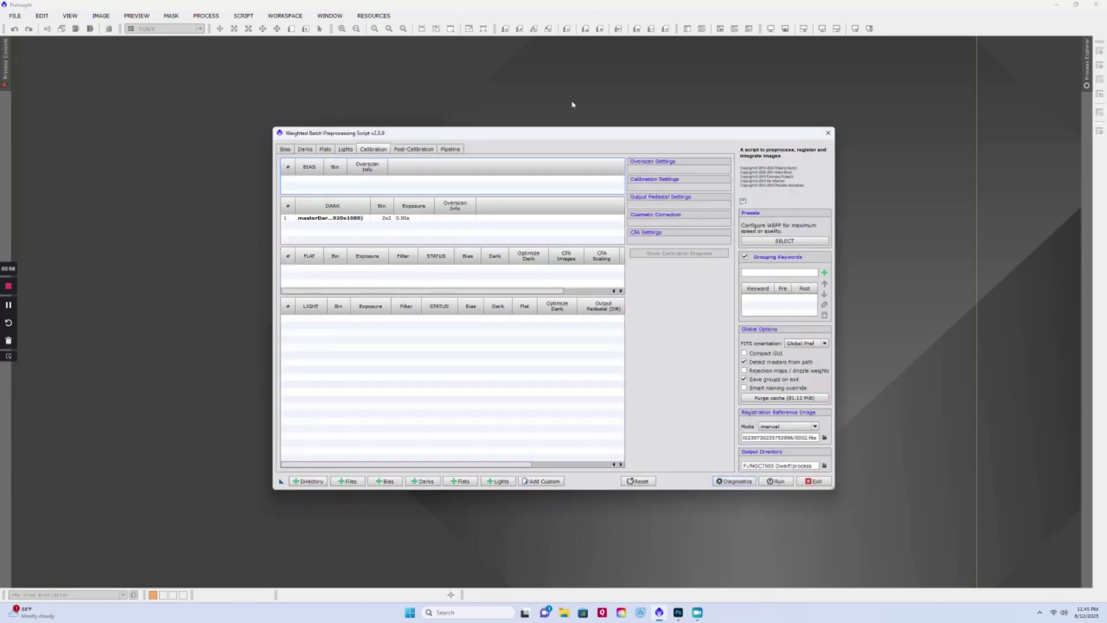
left_click_drag(569, 132, 544, 113)
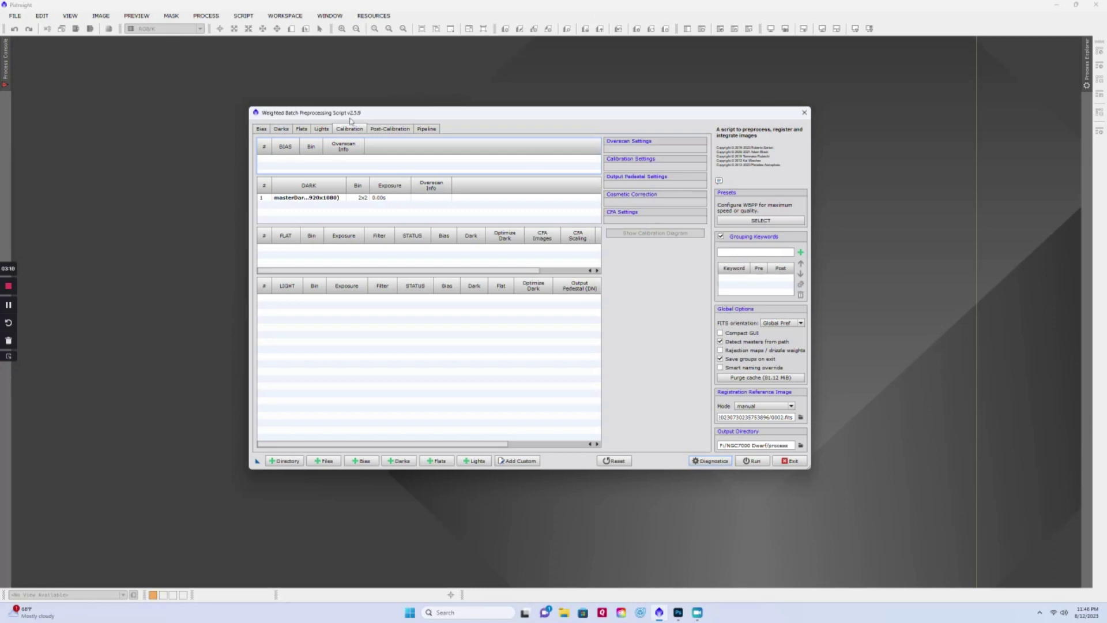
Start a custom frame set for the lights and load the FITS frames from the NGC7000 Dwarf 7-30 session folders
left_click(322, 131)
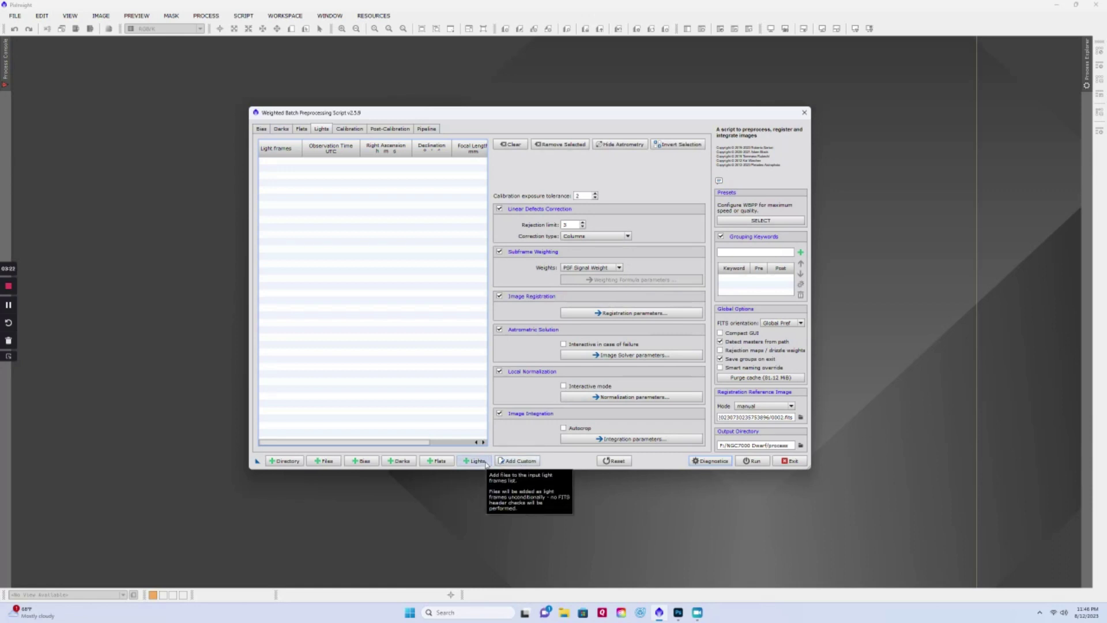
left_click(513, 461)
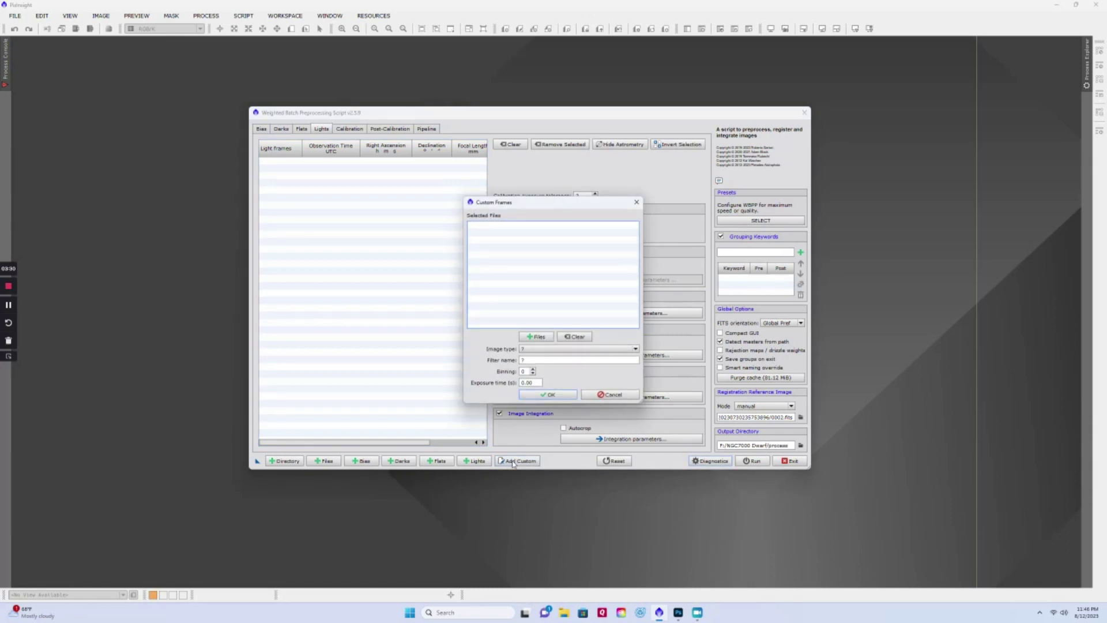
left_click(536, 336)
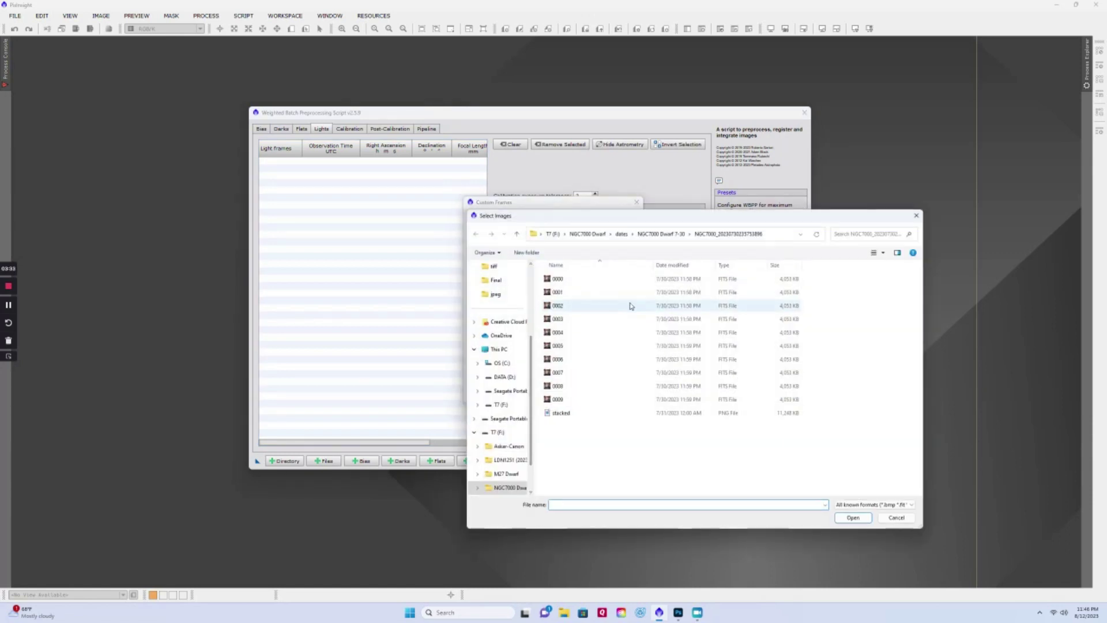
left_click(574, 281)
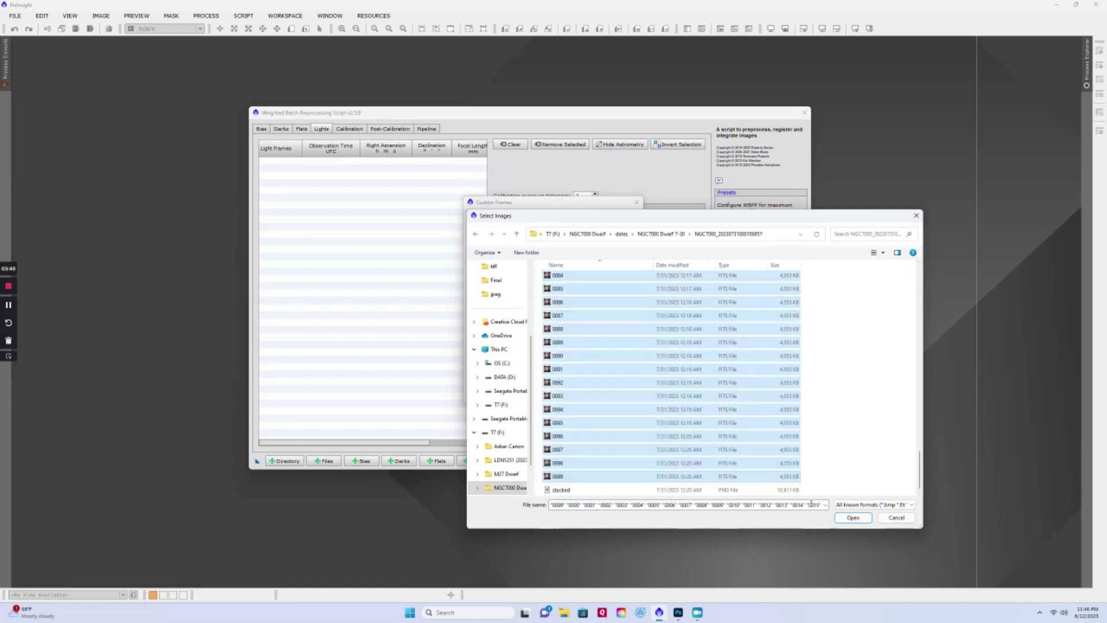
left_click(853, 517)
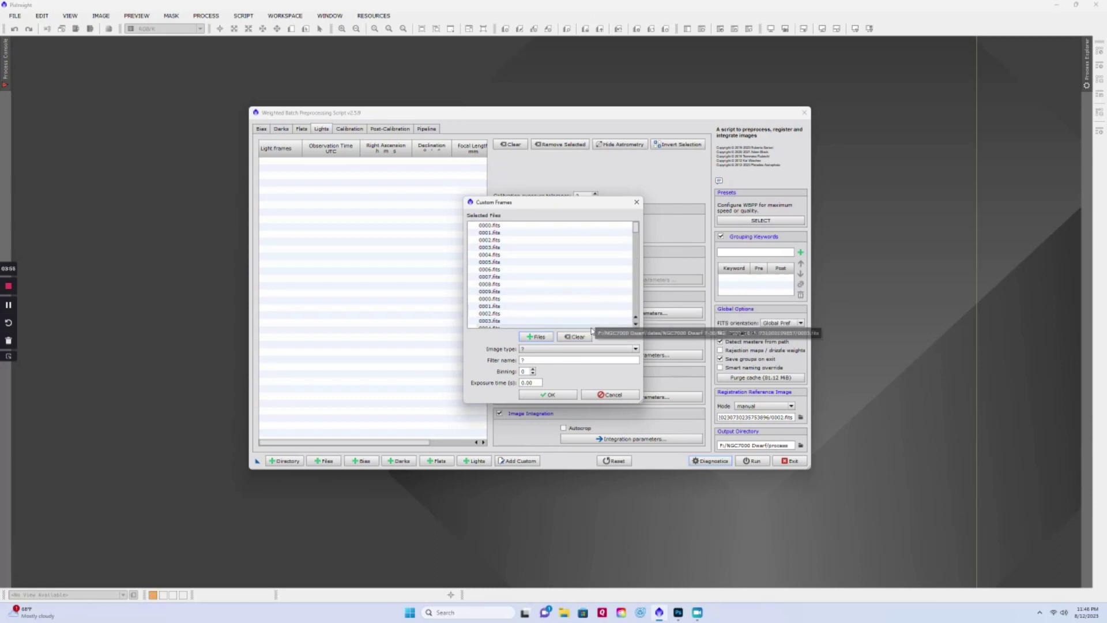
Set the custom frames' image type to Light frame and add them to the preprocessing script
left_click(558, 350)
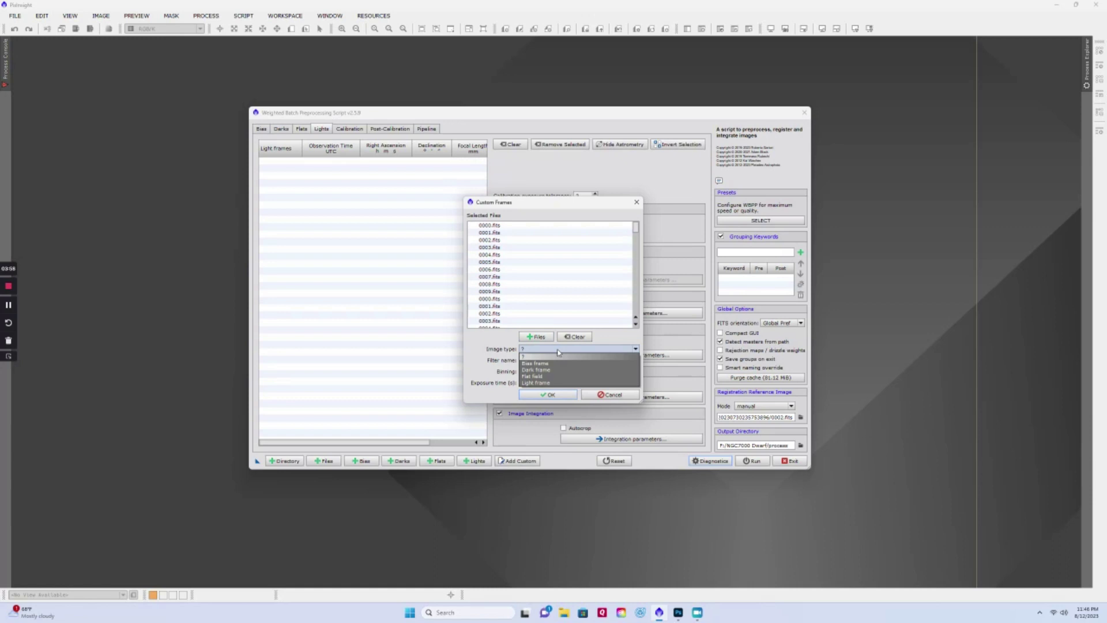
left_click(543, 384)
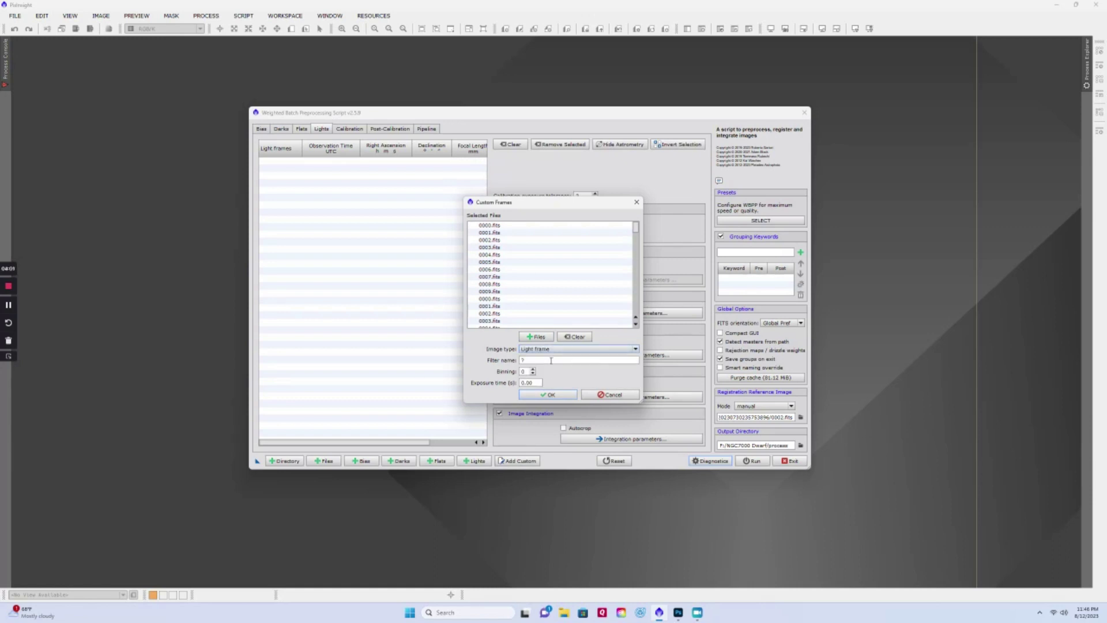
left_click(550, 359)
left_click(559, 397)
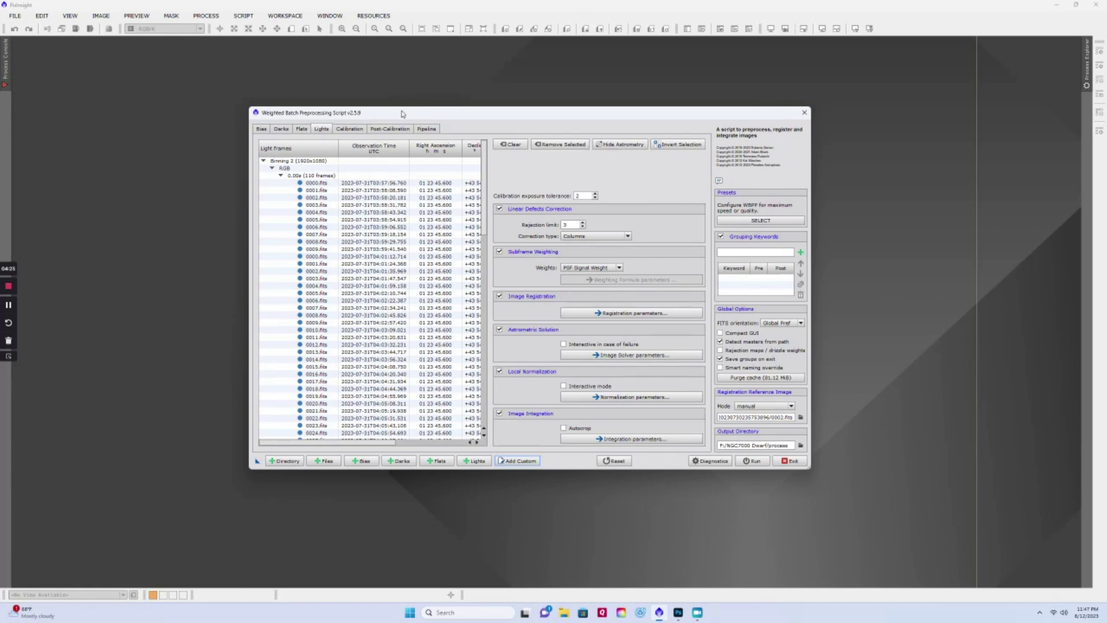
Check the loaded dark and bias frame lists, and return to the light frames
left_click(282, 129)
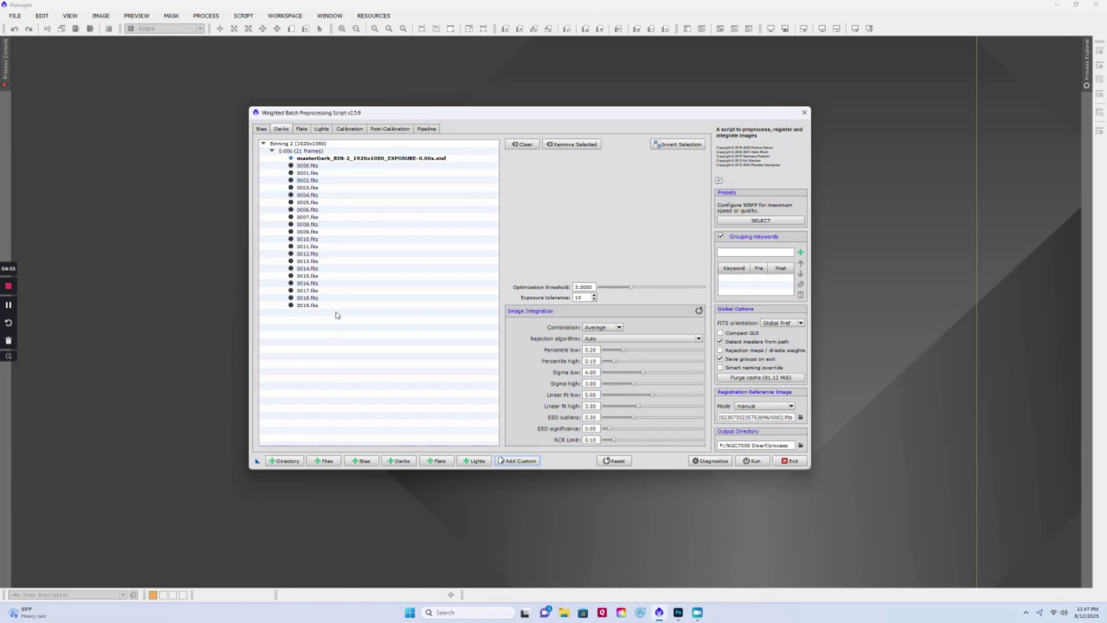
left_click(263, 130)
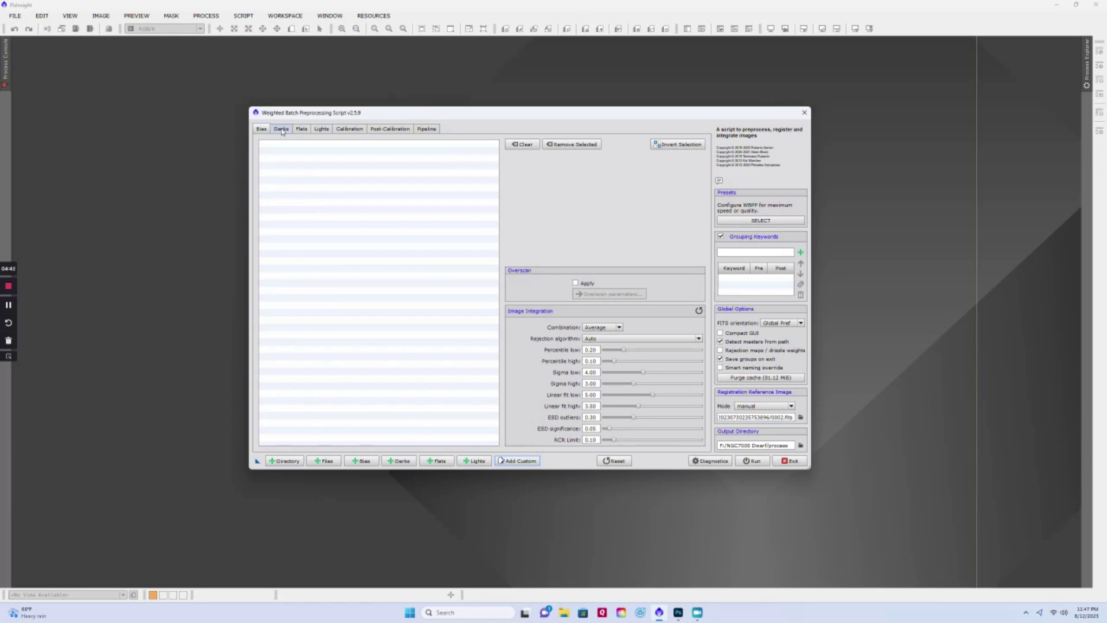
left_click(281, 130)
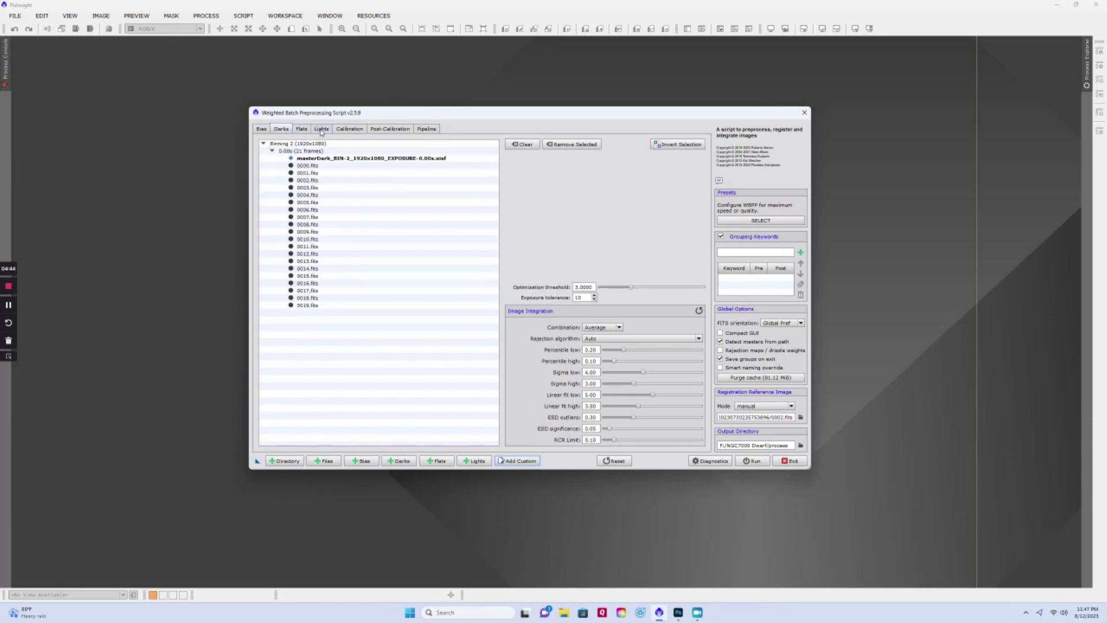
left_click(321, 130)
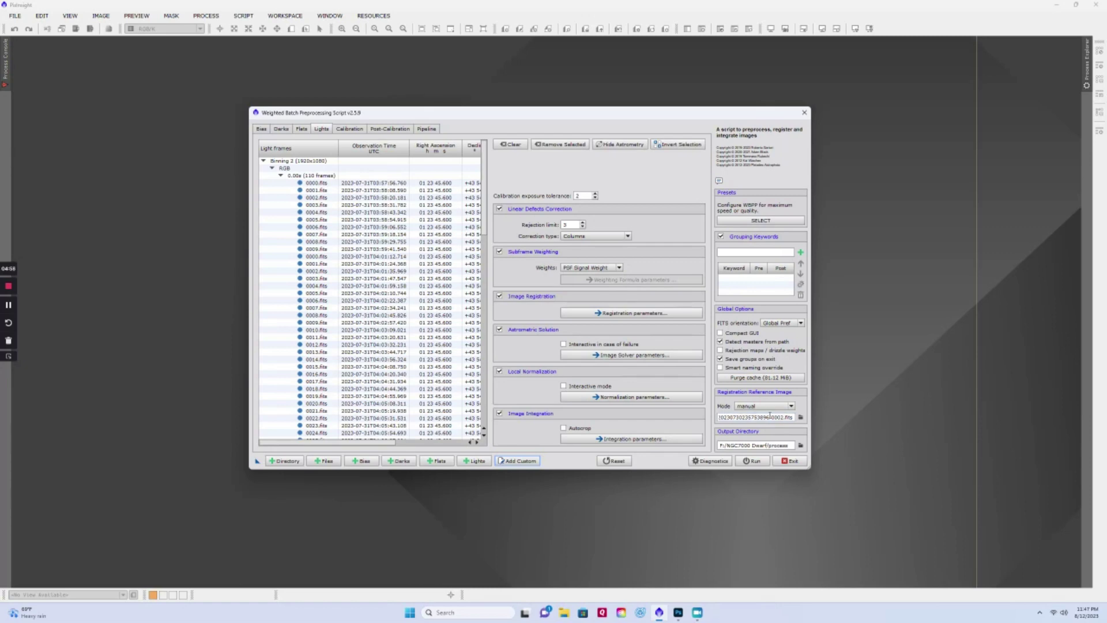
Use light frame 0003.fits as the registration reference, and set the output directory to a new process1 folder inside NGC7000 Dwarf
left_click(374, 205)
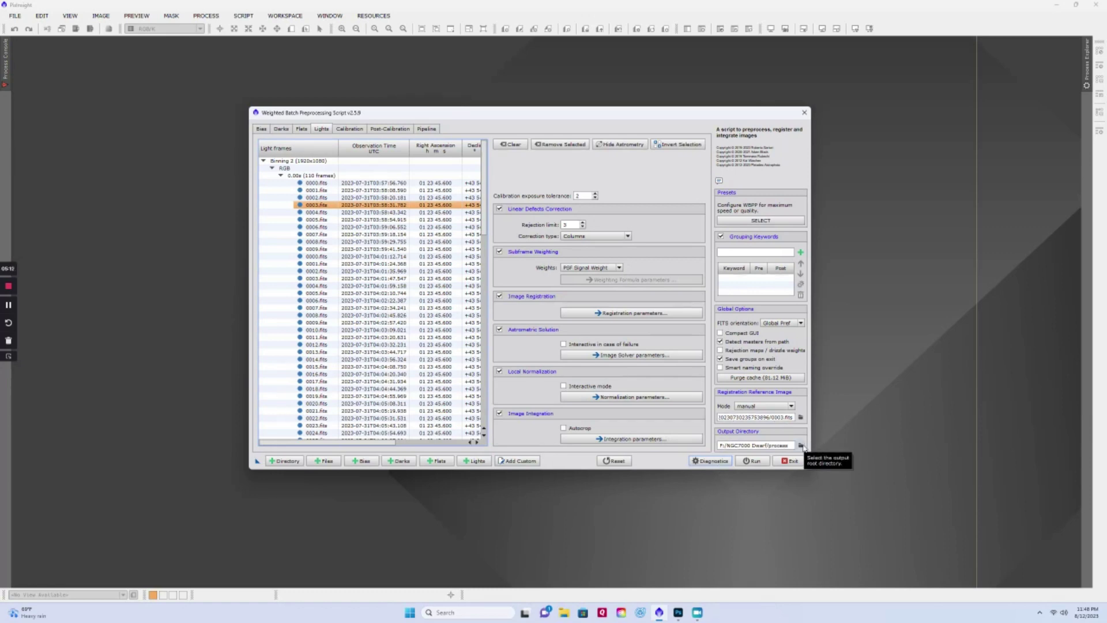
left_click(801, 445)
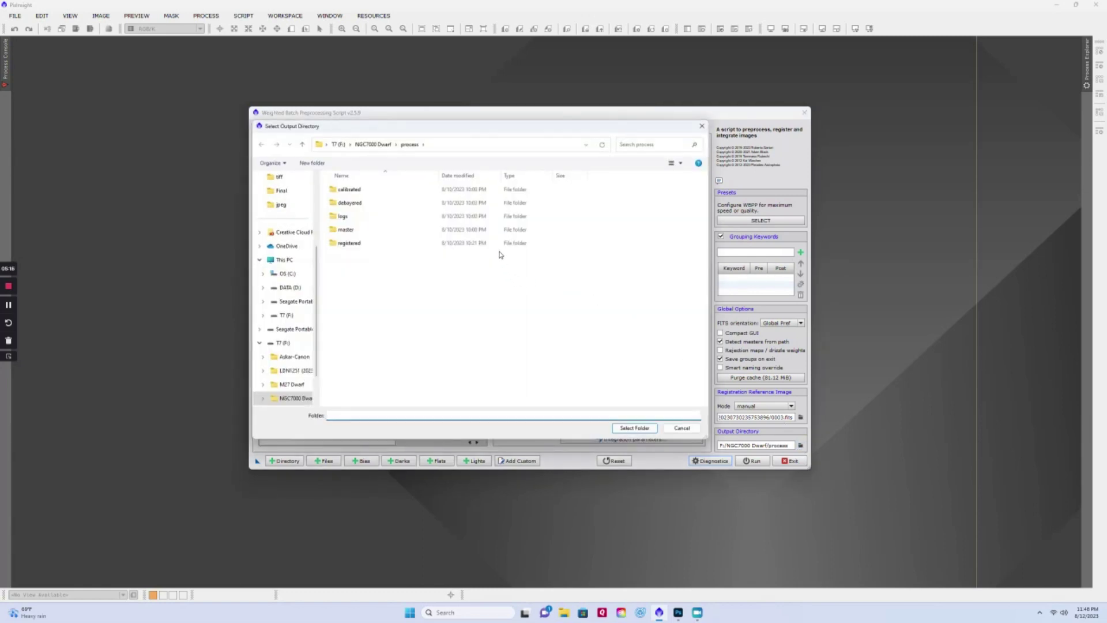
left_click(378, 144)
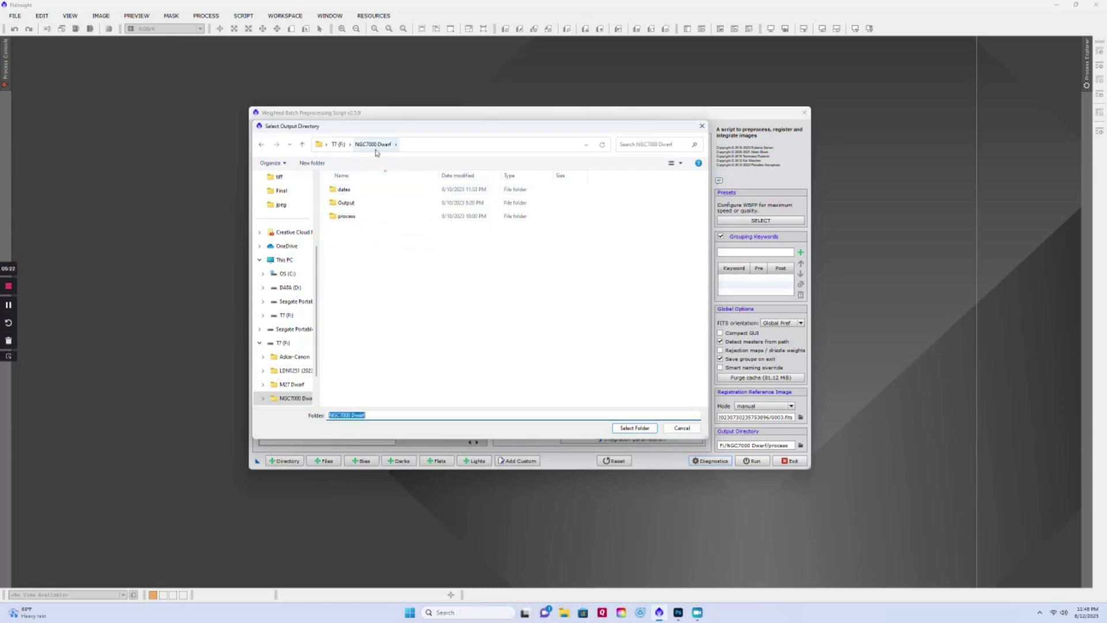
left_click(312, 163)
type("process")
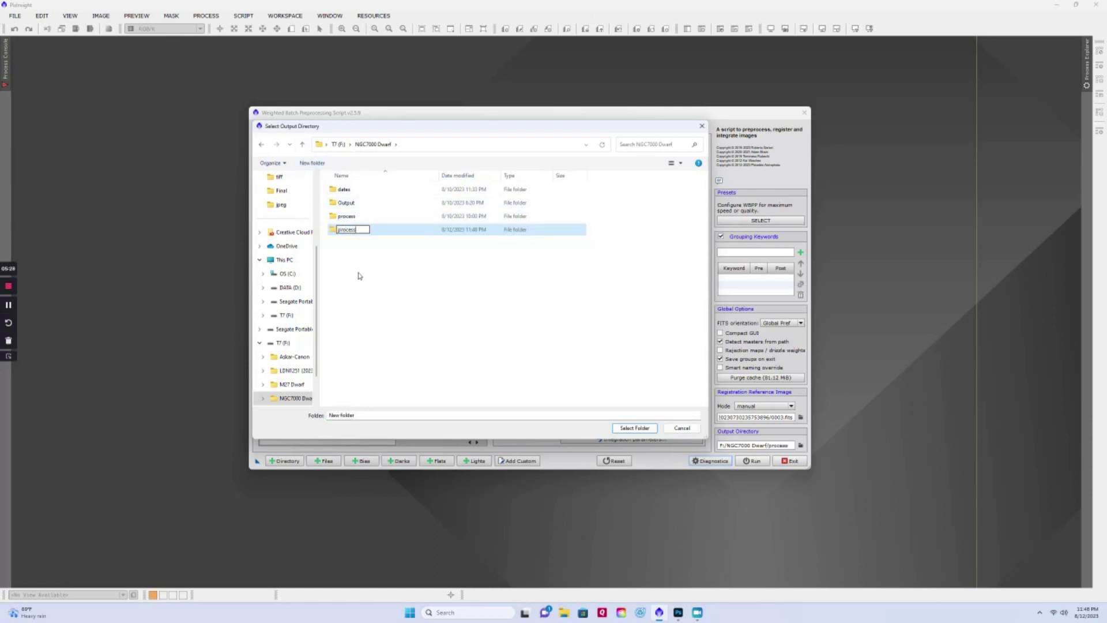
type("1")
left_click(634, 428)
left_click(634, 428)
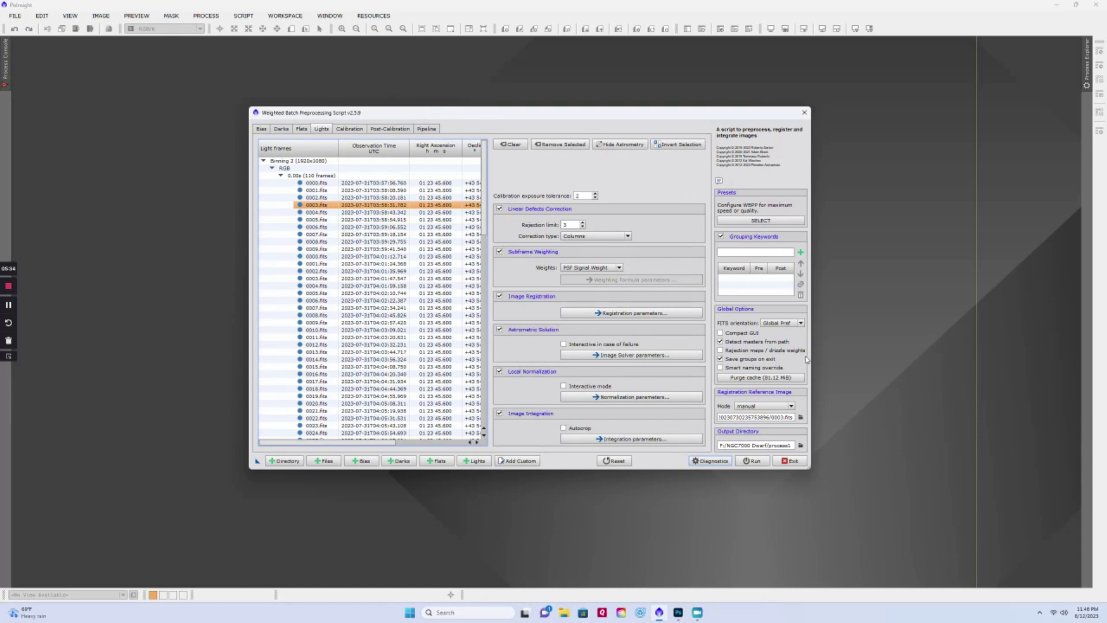
Run the preprocessing diagnostics, read through the diagnostic messages and dismiss them
left_click(715, 461)
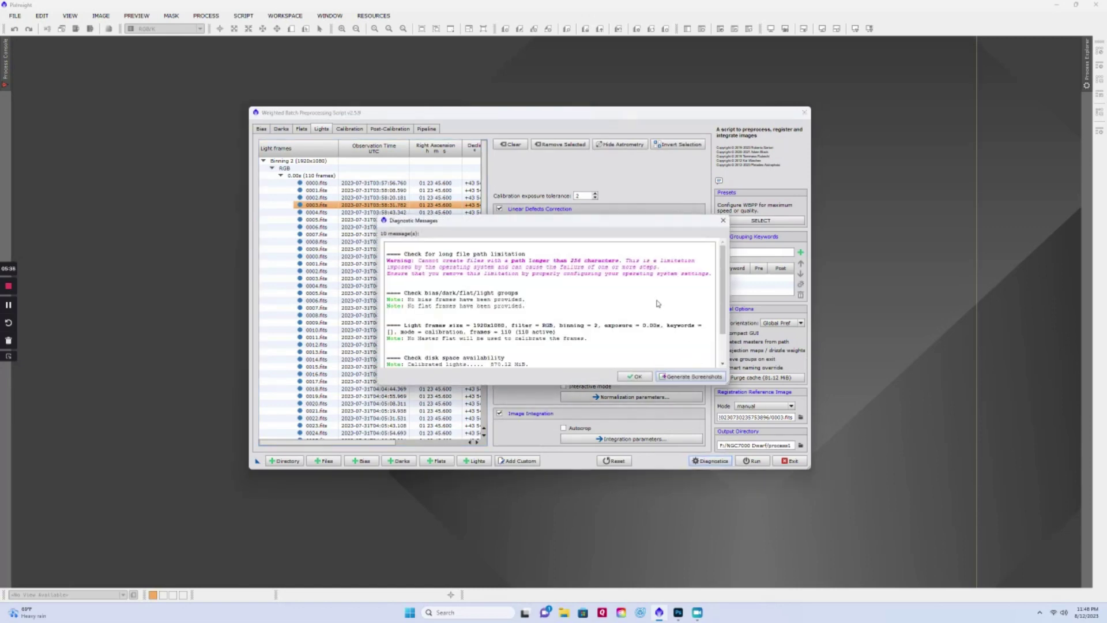
scroll(667, 299, "down", 2)
scroll(667, 300, "up", 2)
left_click(633, 377)
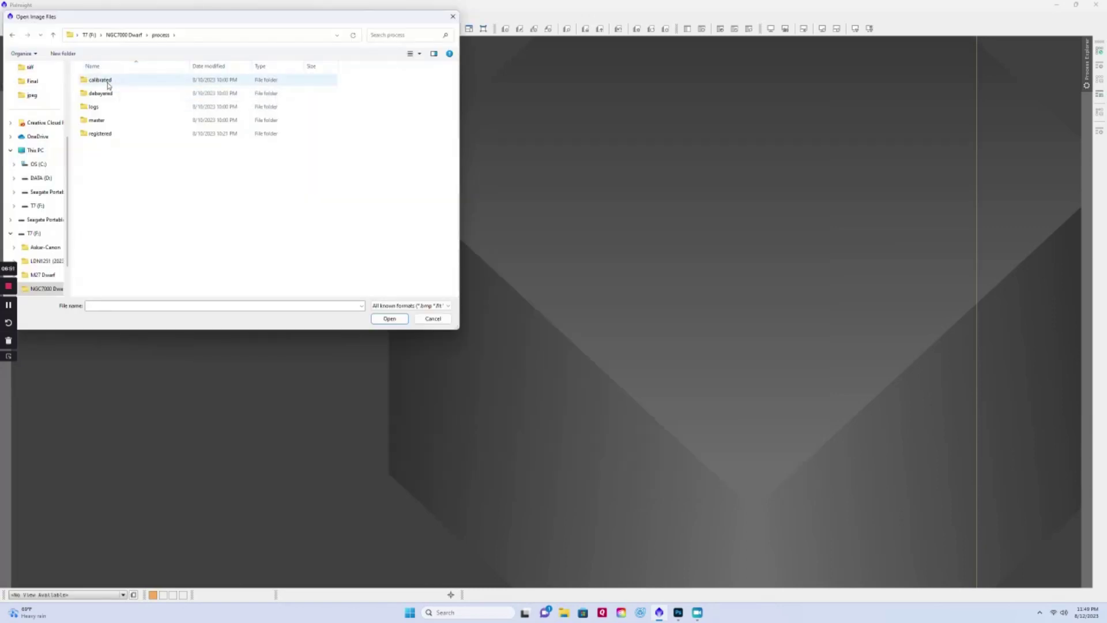
Open the masterLight file from the master folder in NGC7000 Dwarf's process folder, and move its image window clear of the console
double_click(111, 119)
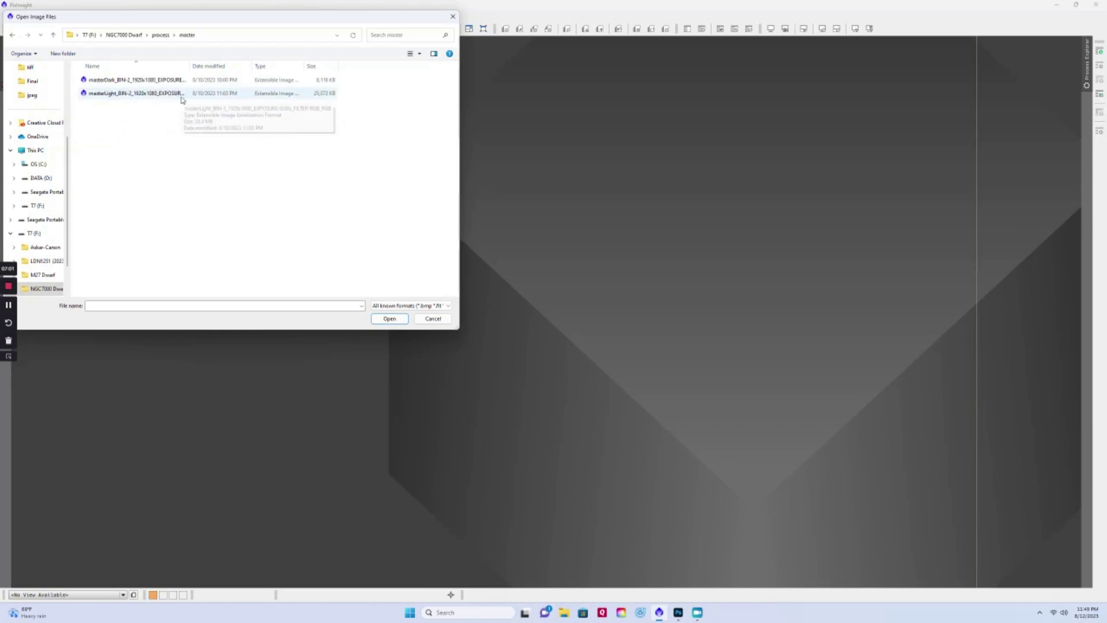
left_click(138, 96)
left_click(390, 319)
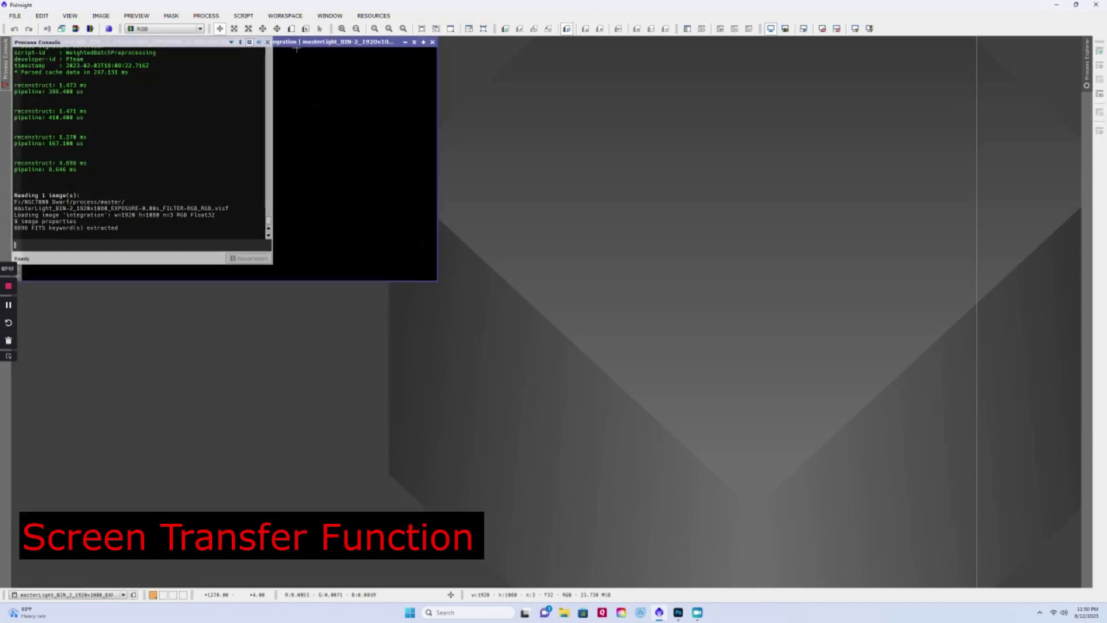
left_click_drag(311, 45, 438, 69)
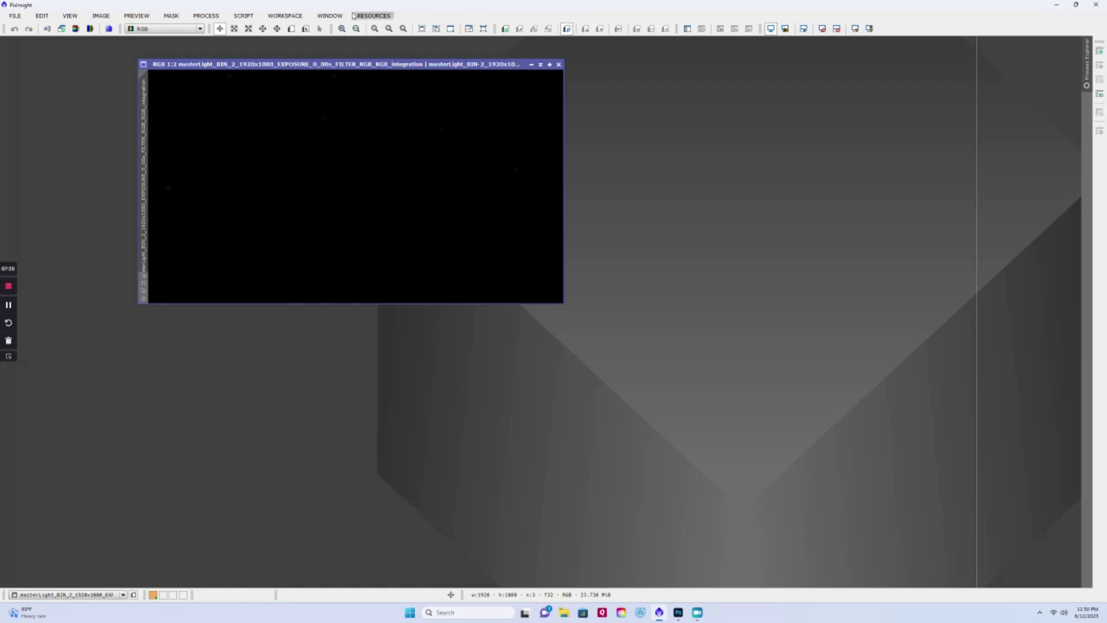
Auto-stretch the master light's display with ScreenTransferFunction, reset the stretch once and reapply it
left_click(207, 15)
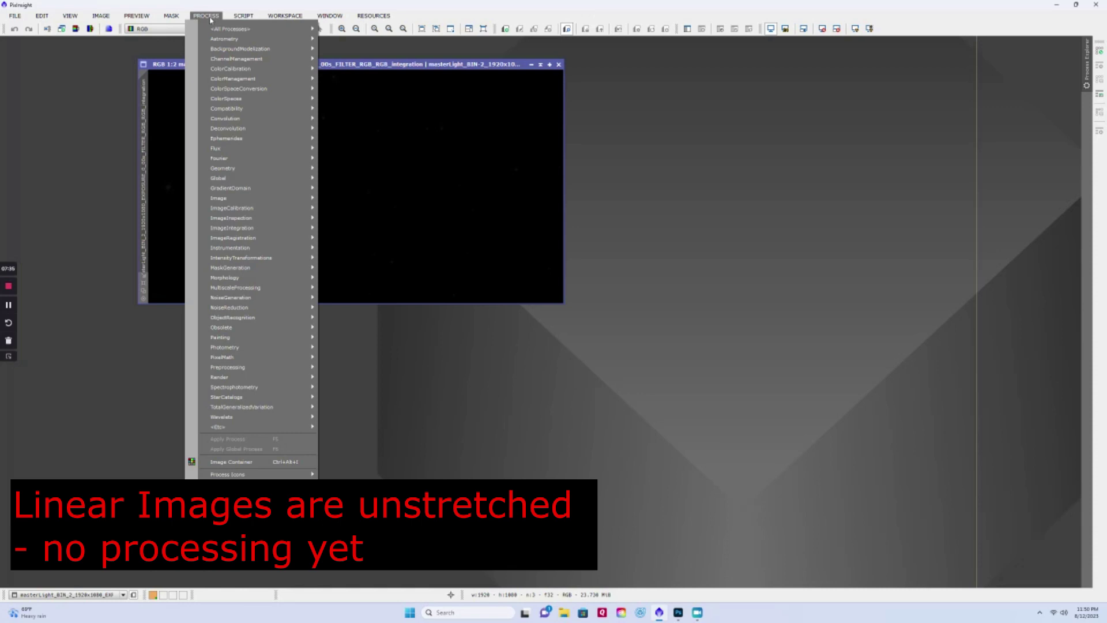
mouse_move(271, 29)
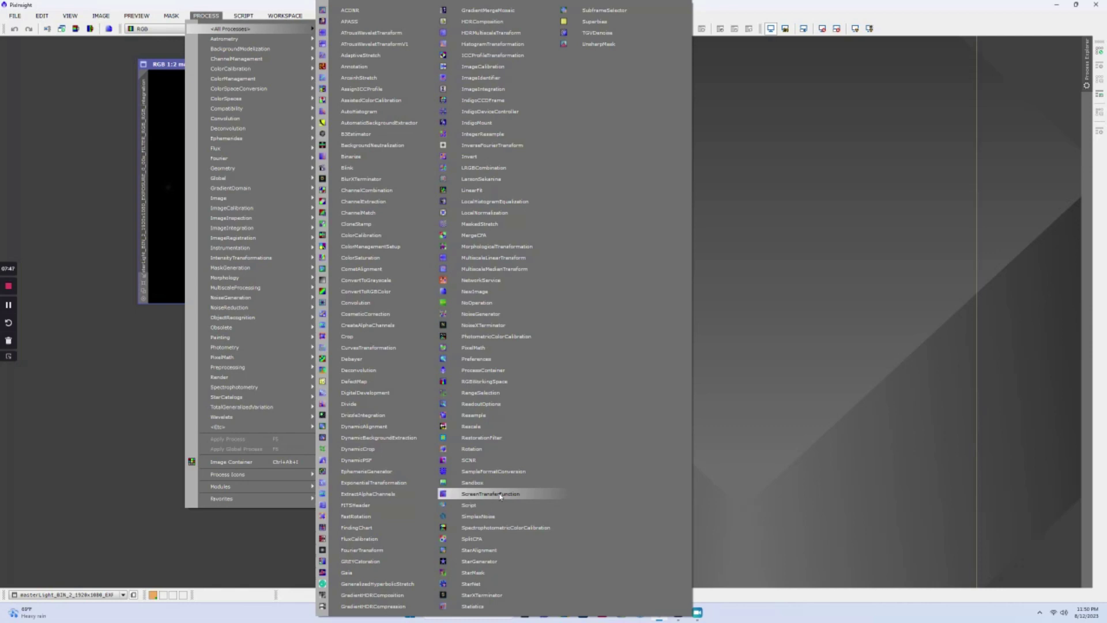
left_click(490, 494)
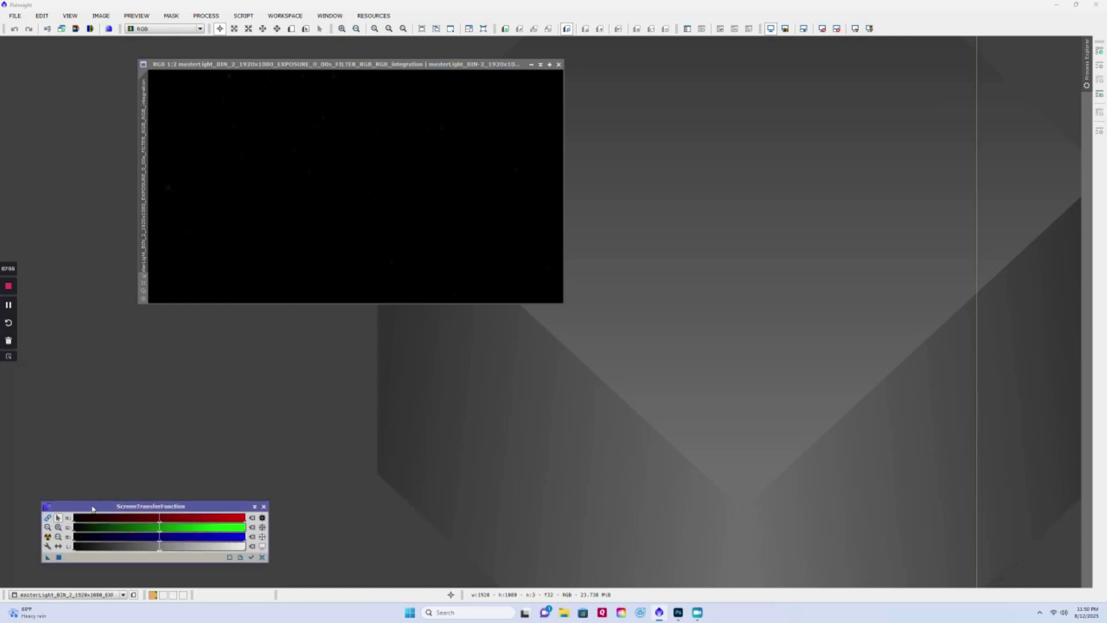
left_click_drag(94, 507, 123, 500)
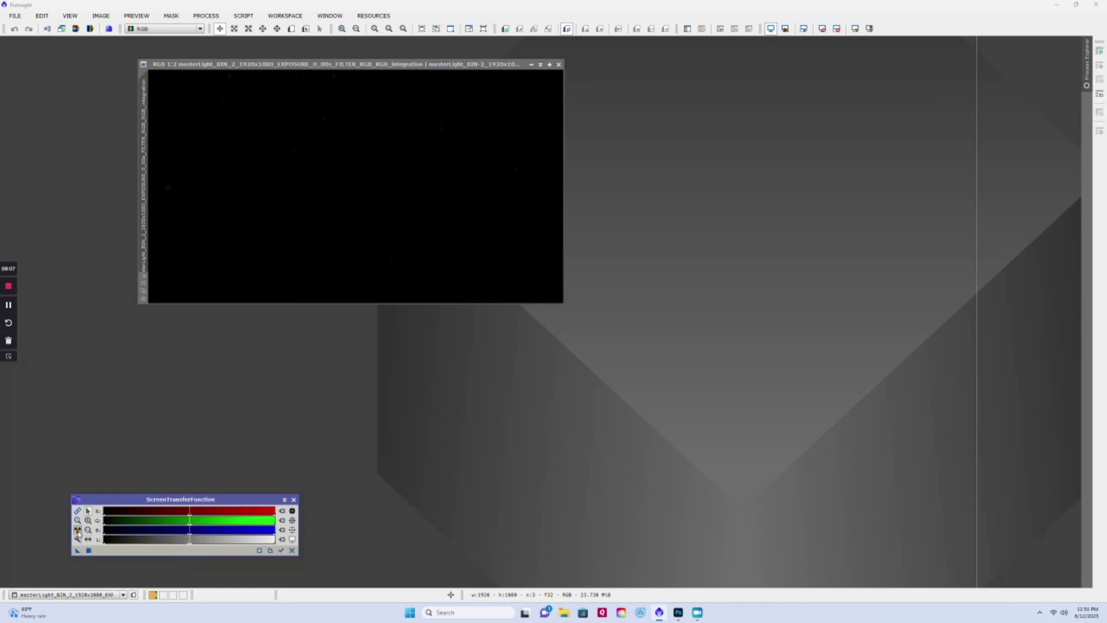
left_click(78, 530)
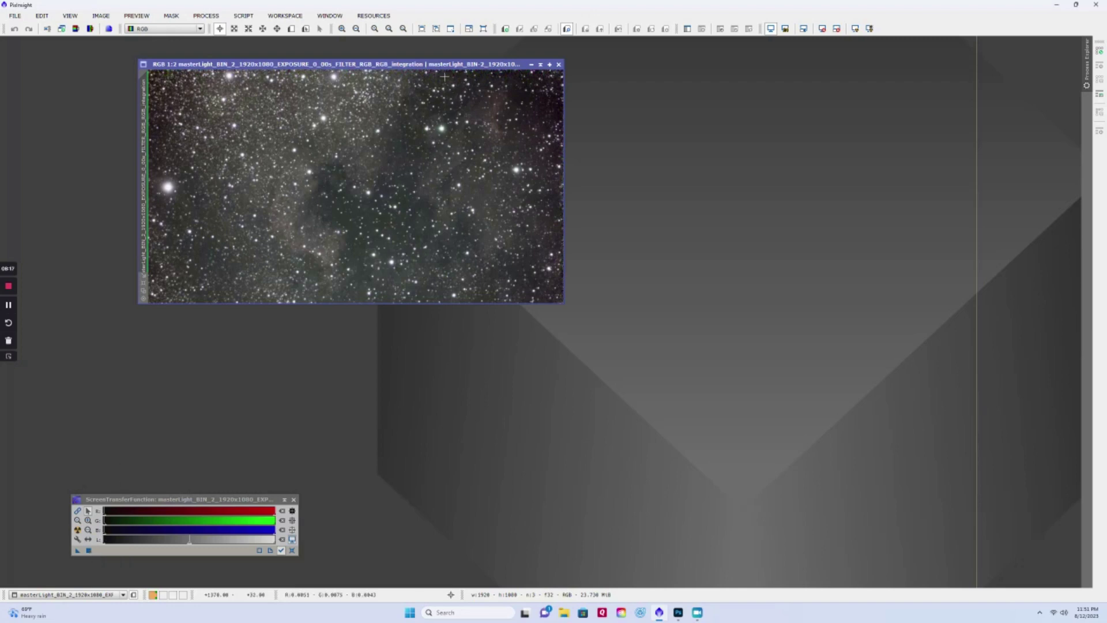
left_click_drag(445, 69, 431, 69)
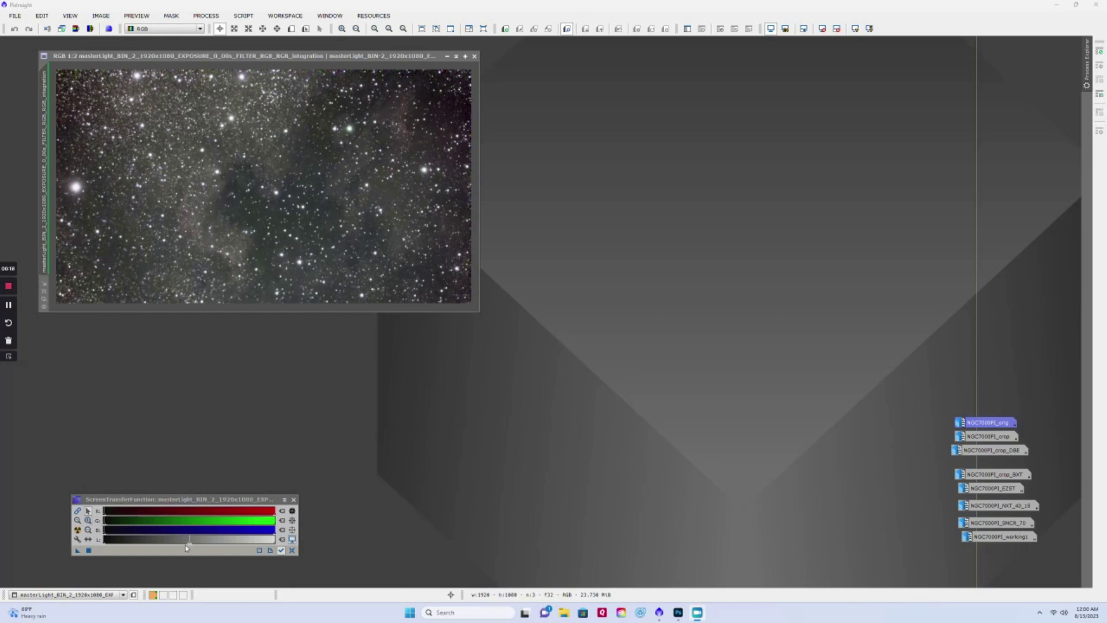
left_click(291, 549)
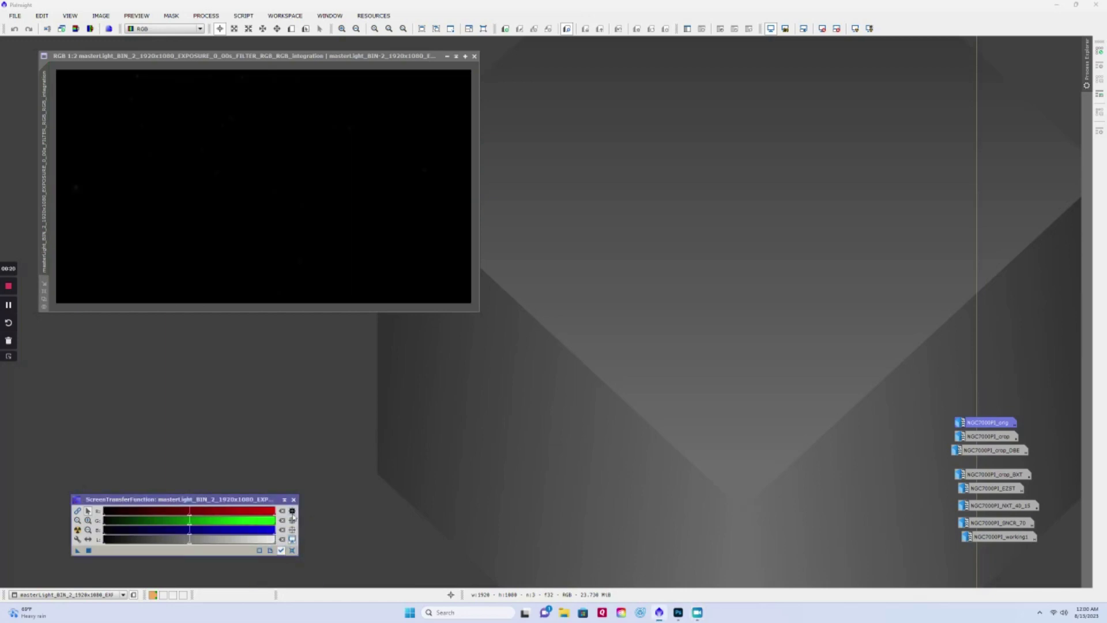
left_click(77, 530)
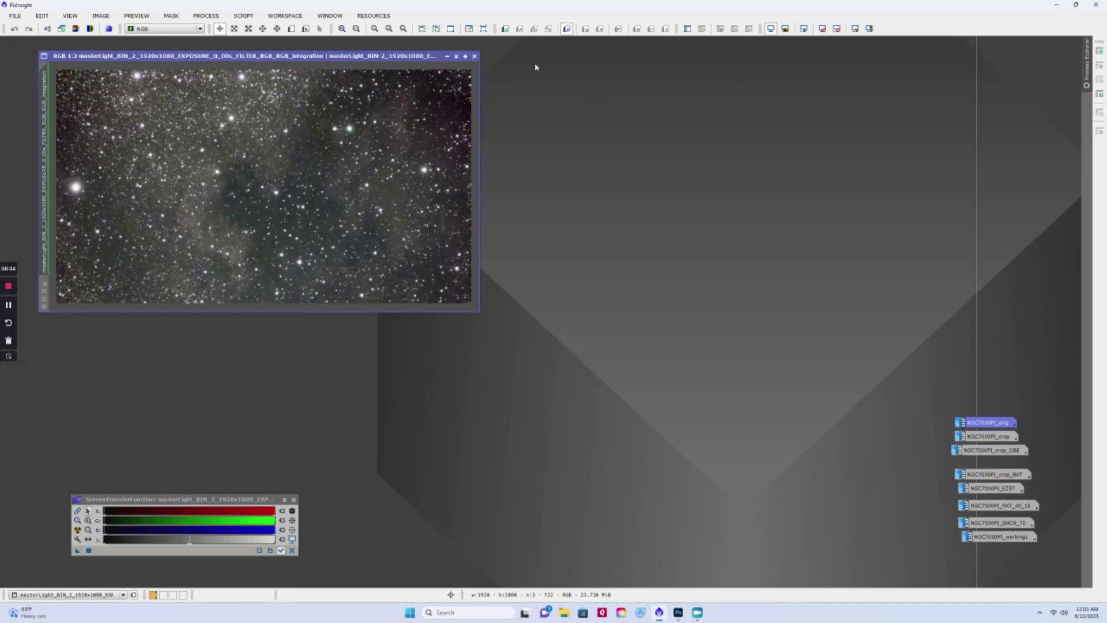
Clone the master light image, close the original, and move the clone into its place
left_click_drag(45, 123, 511, 138)
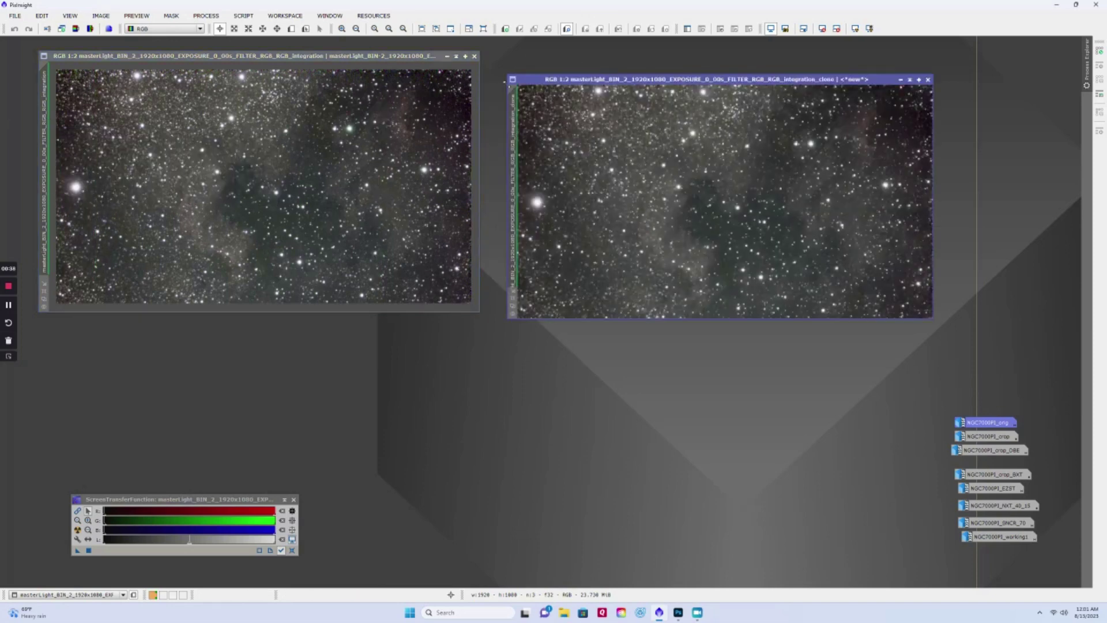
left_click(475, 57)
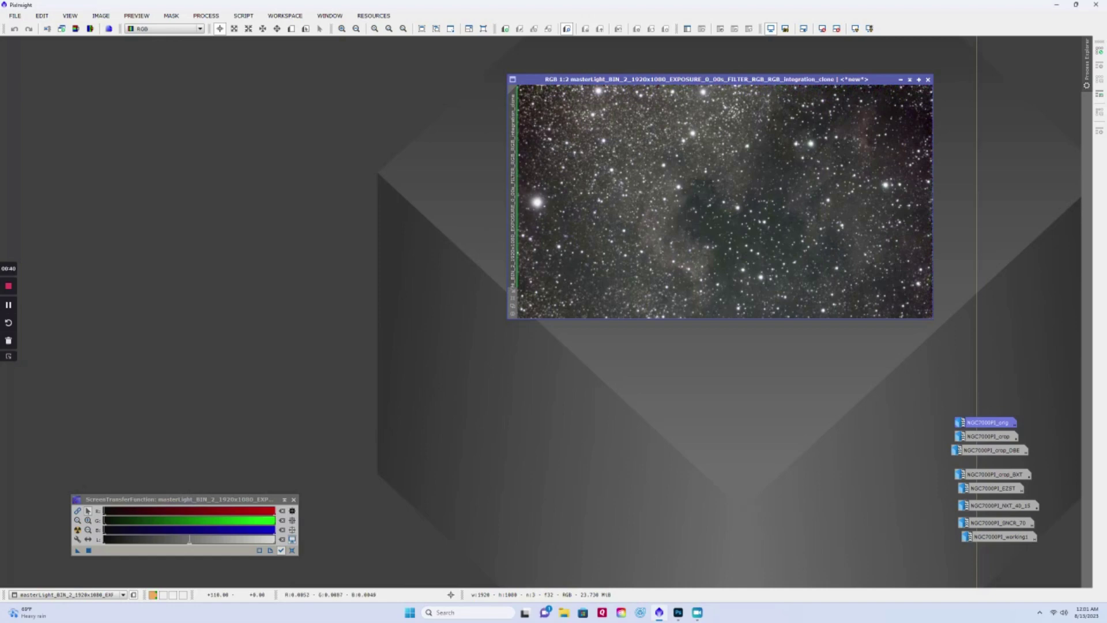
left_click_drag(549, 80, 127, 68)
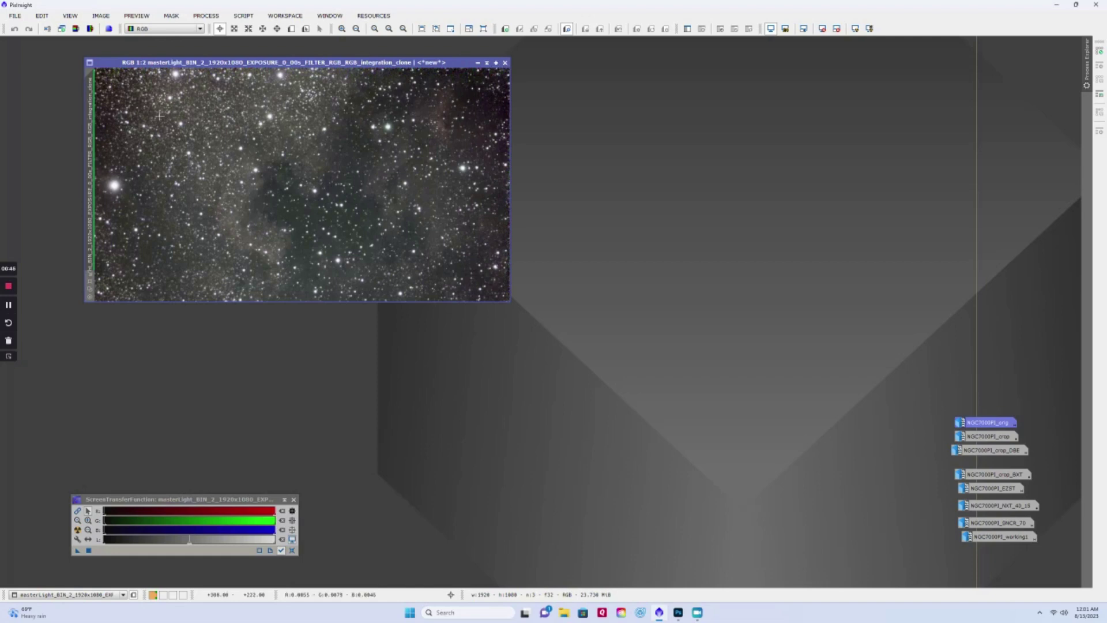
Change the cloned image's identifier to V1
right_click(89, 132)
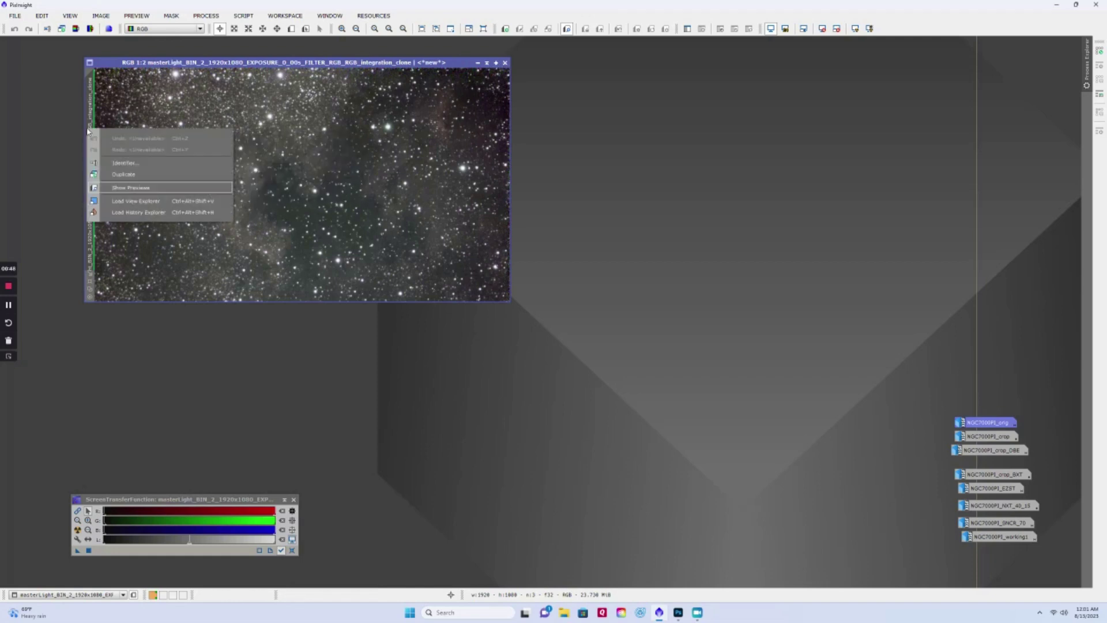
left_click(125, 163)
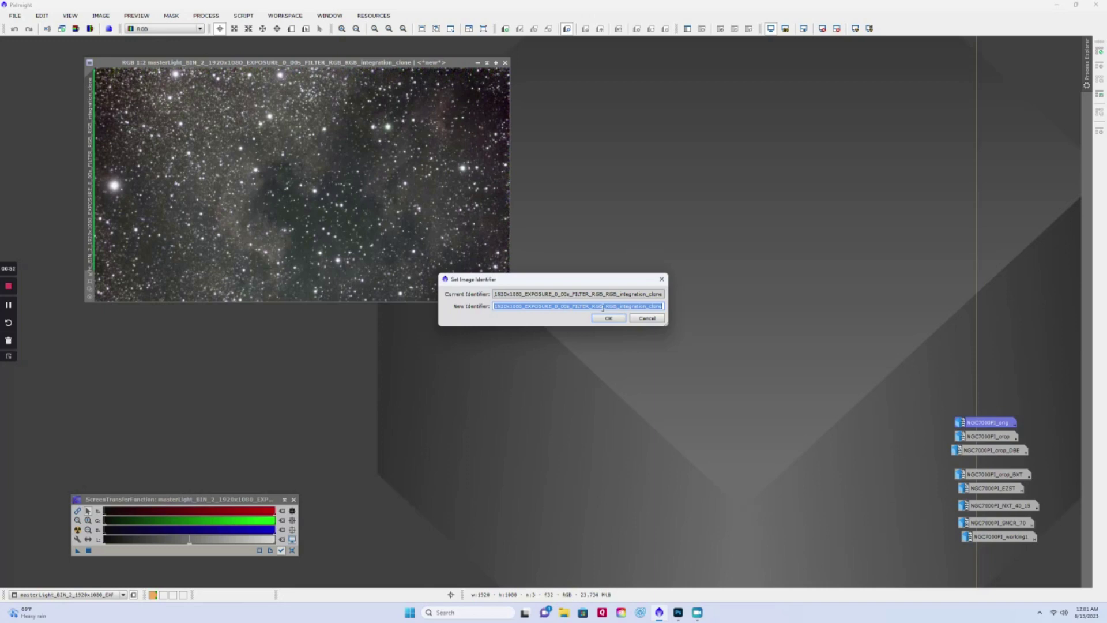
type("V1")
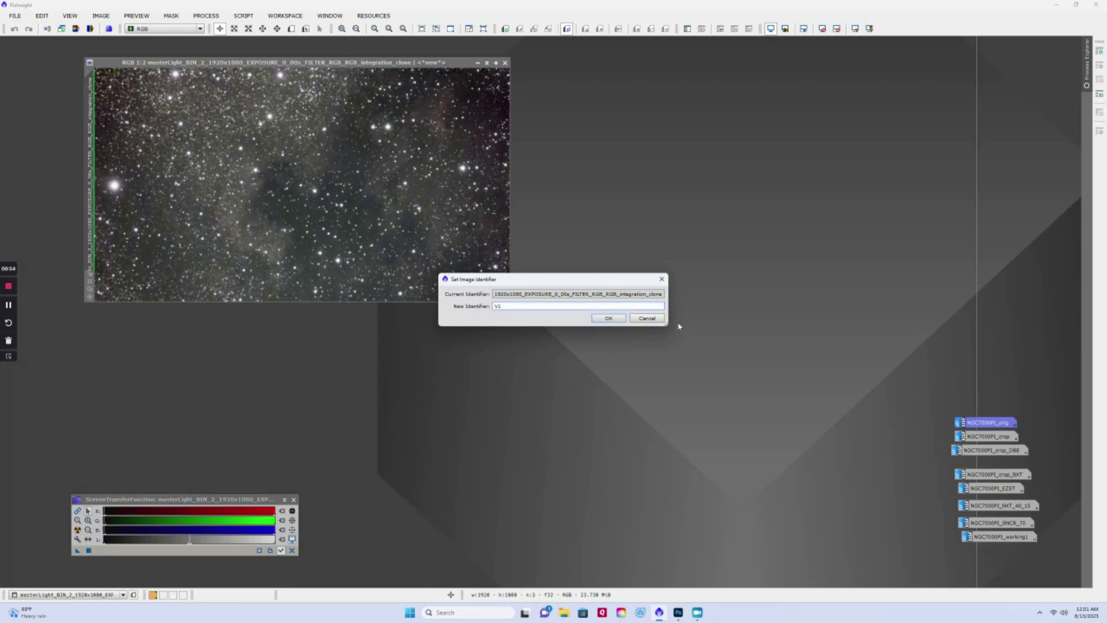
left_click(609, 318)
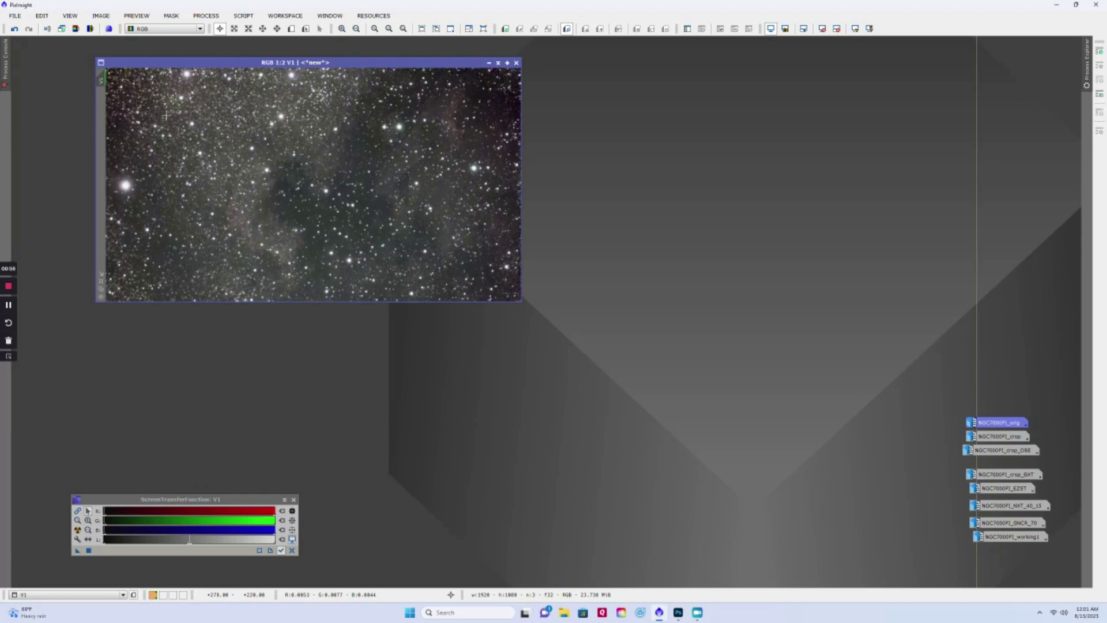
Save the image as V1 in XISF format in the Output/PI/XISF folder, with 32-bit IEEE 754 floating point samples
left_click(16, 16)
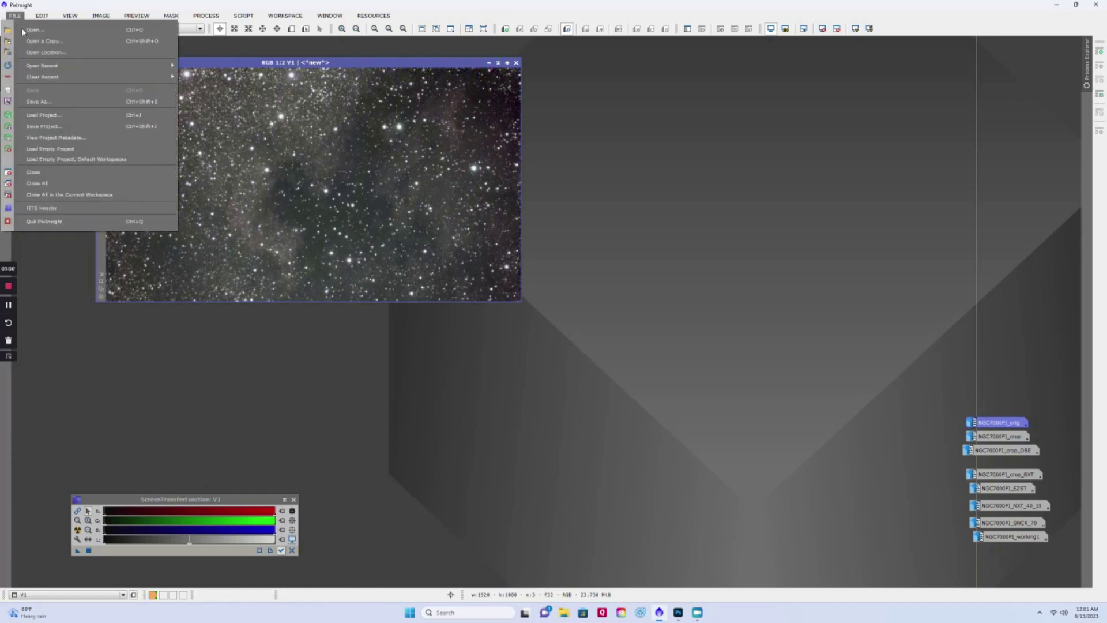
left_click(35, 101)
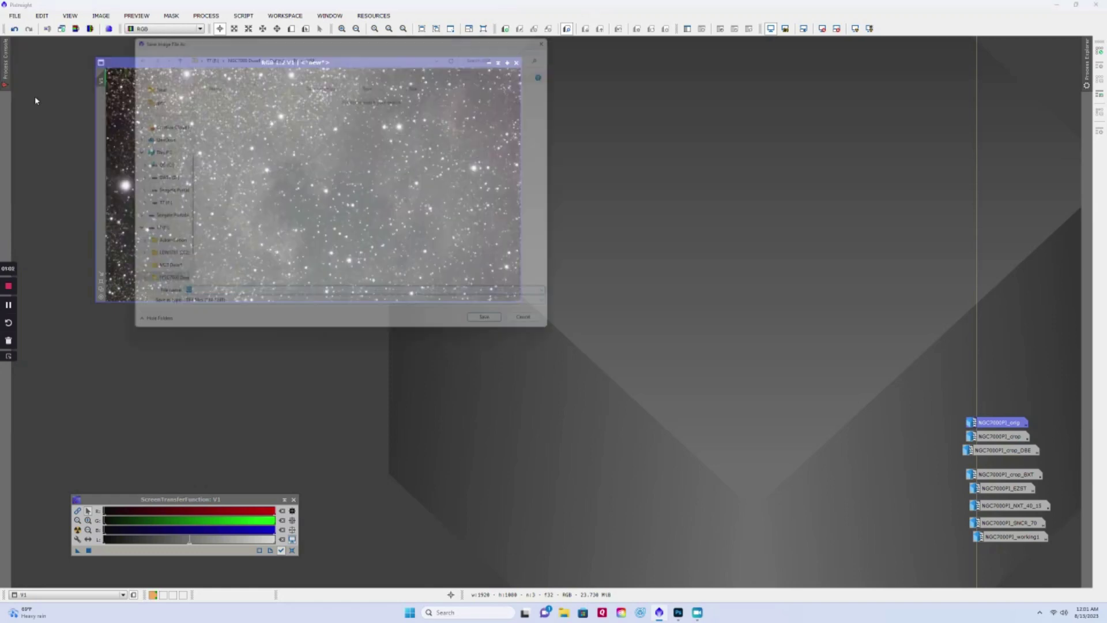
left_click(318, 315)
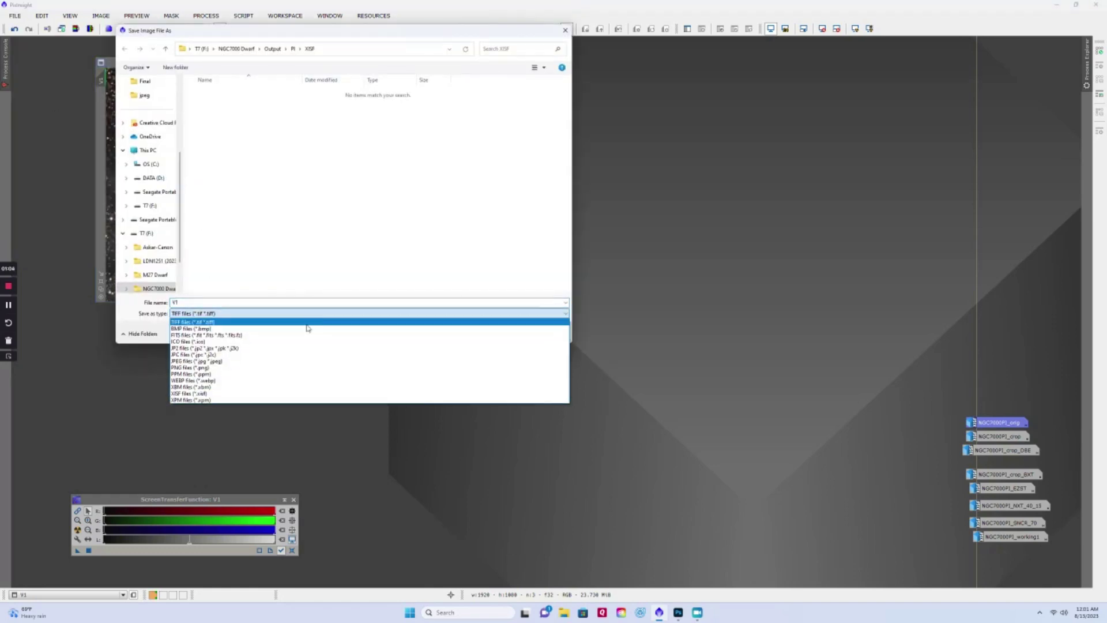
left_click(225, 395)
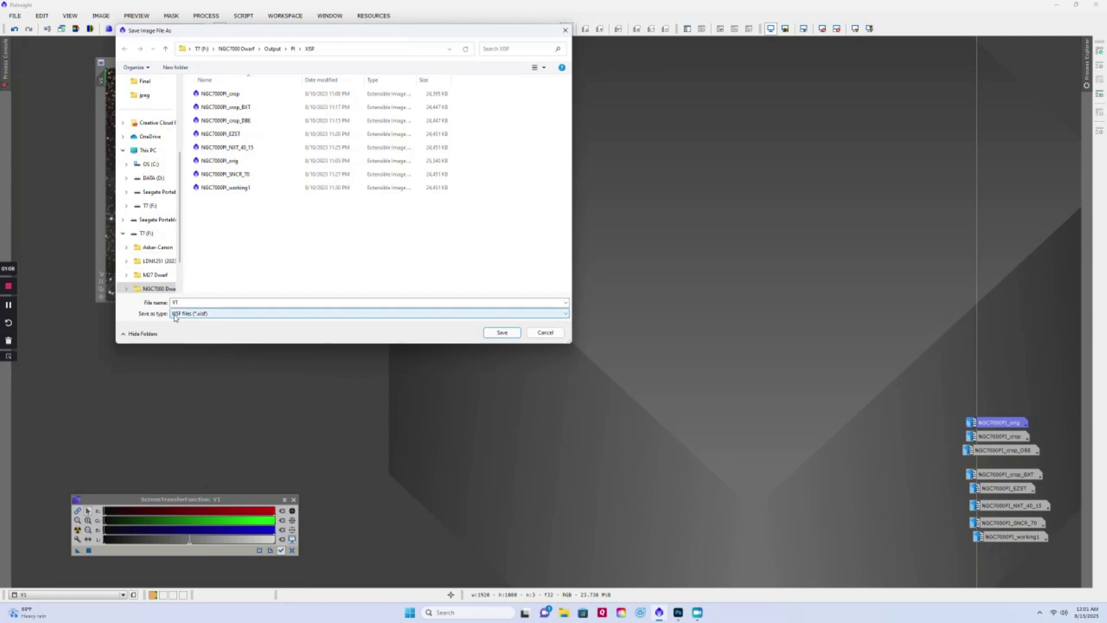
left_click(501, 332)
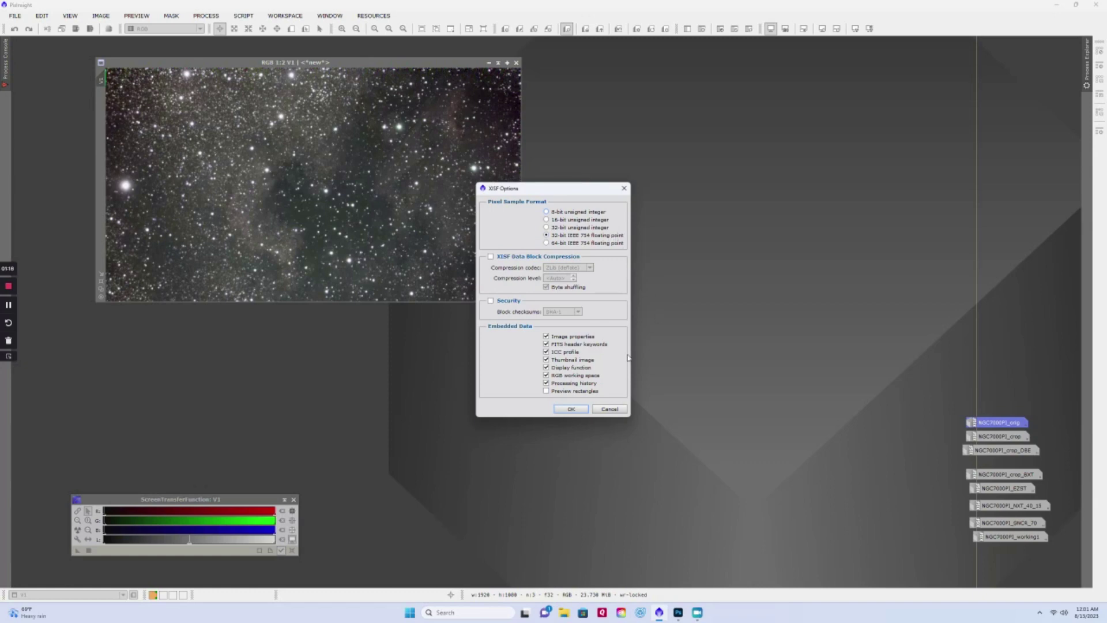
left_click(572, 408)
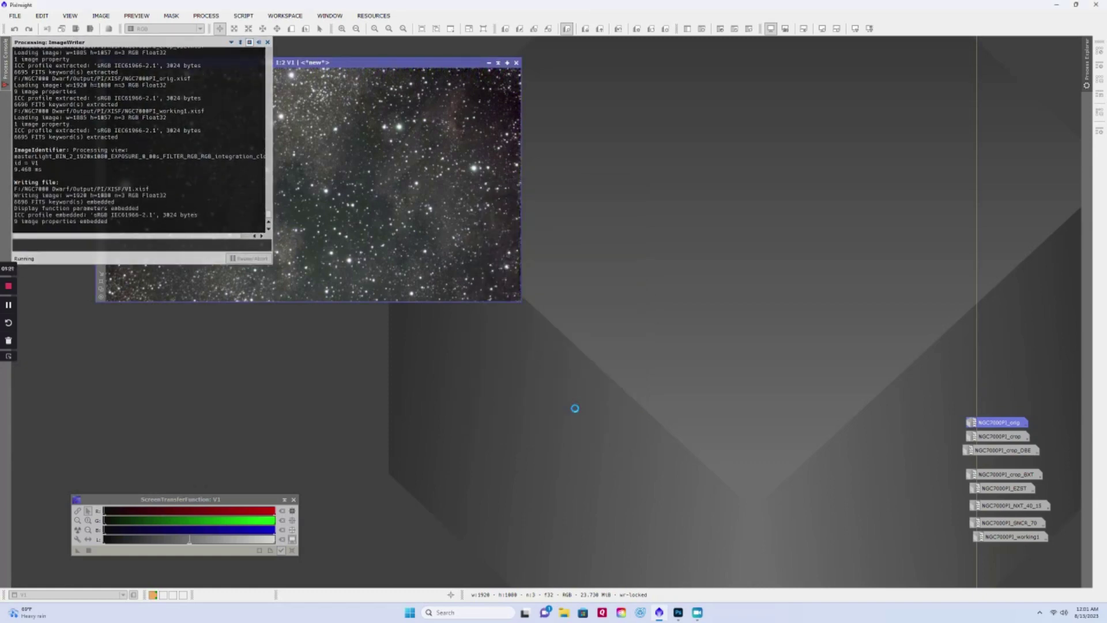
Enlarge the NGC7000PI_orig image window, and draw a DynamicCrop frame just inside the image's outer edges
left_click_drag(358, 143, 327, 70)
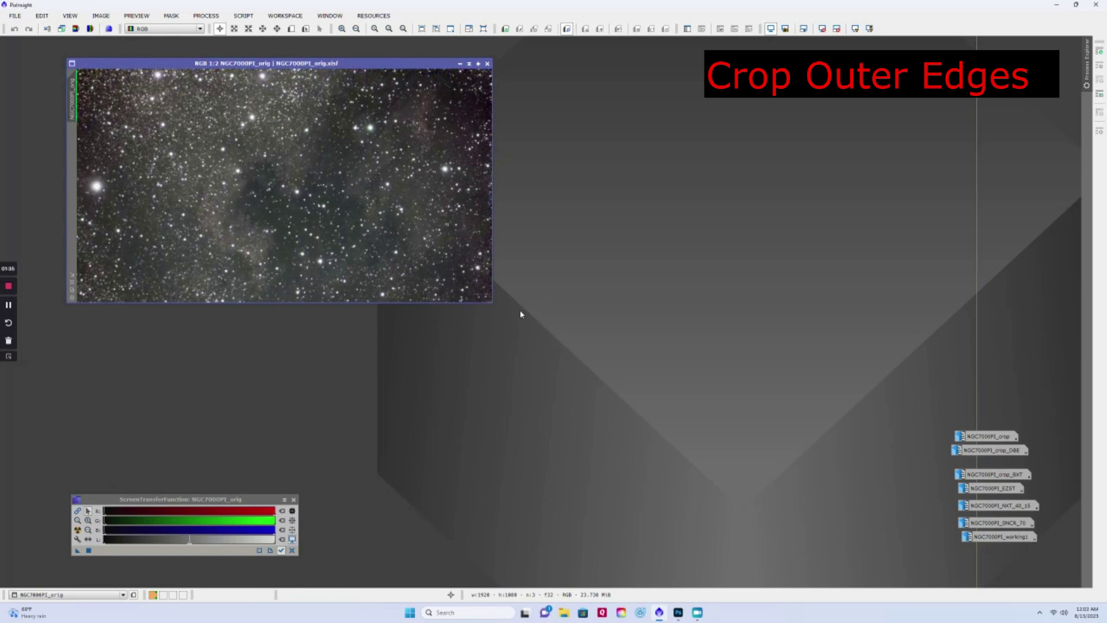
left_click_drag(494, 305, 534, 330)
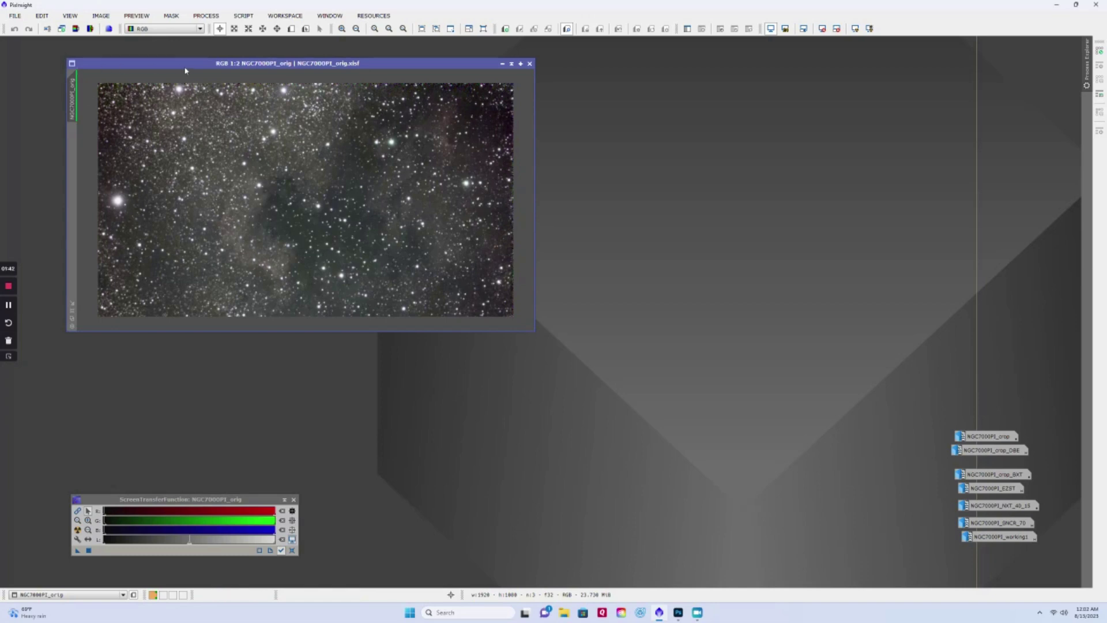
left_click(201, 16)
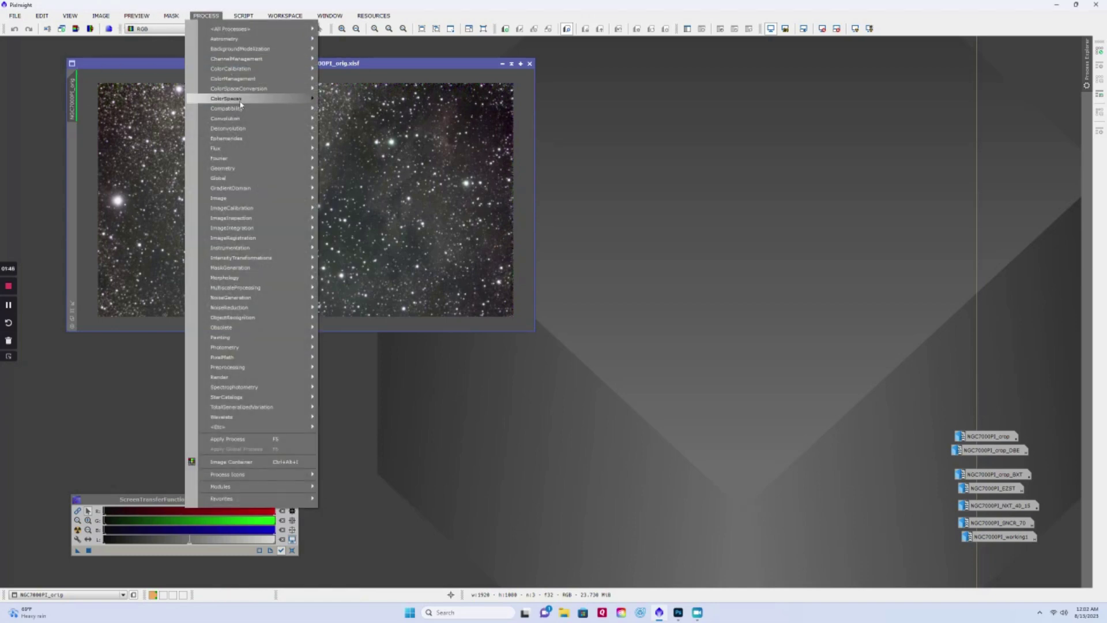
mouse_move(242, 167)
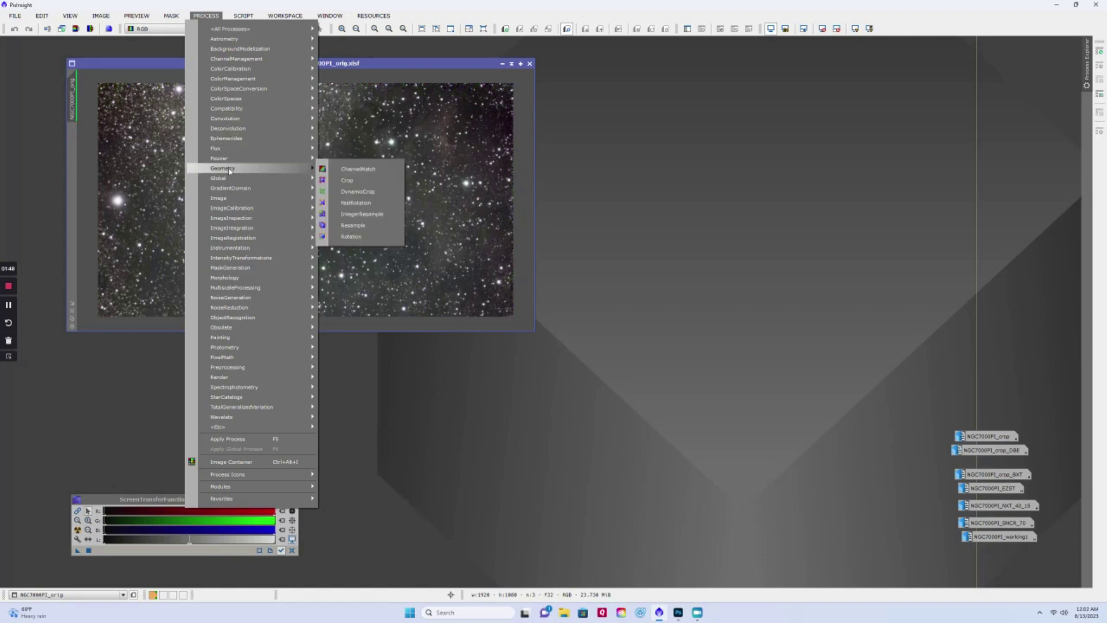
left_click(367, 194)
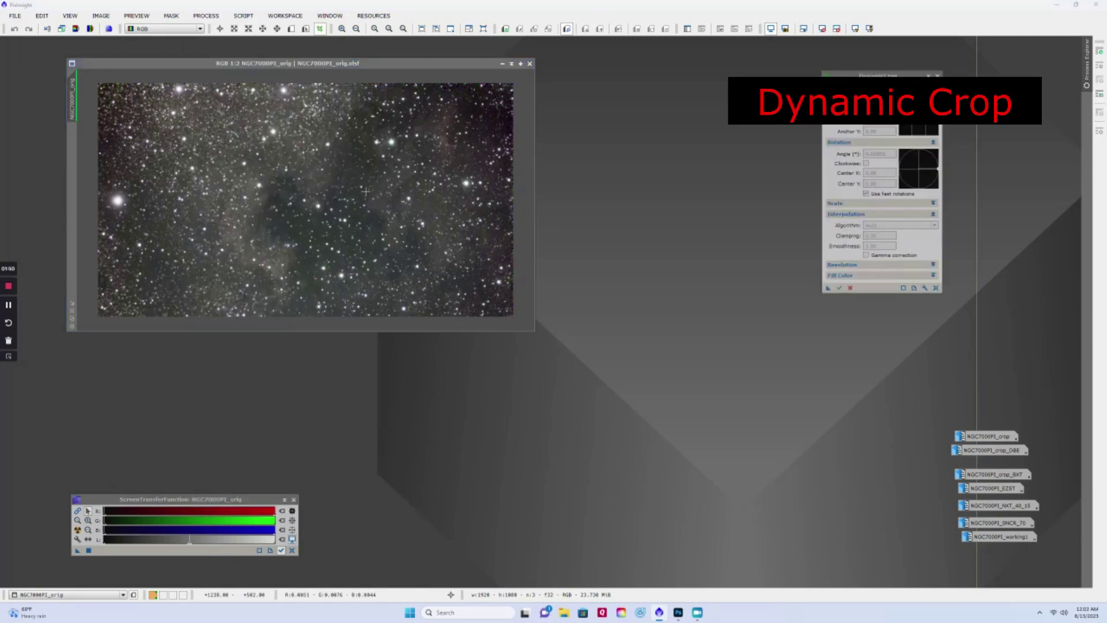
left_click_drag(104, 86, 505, 310)
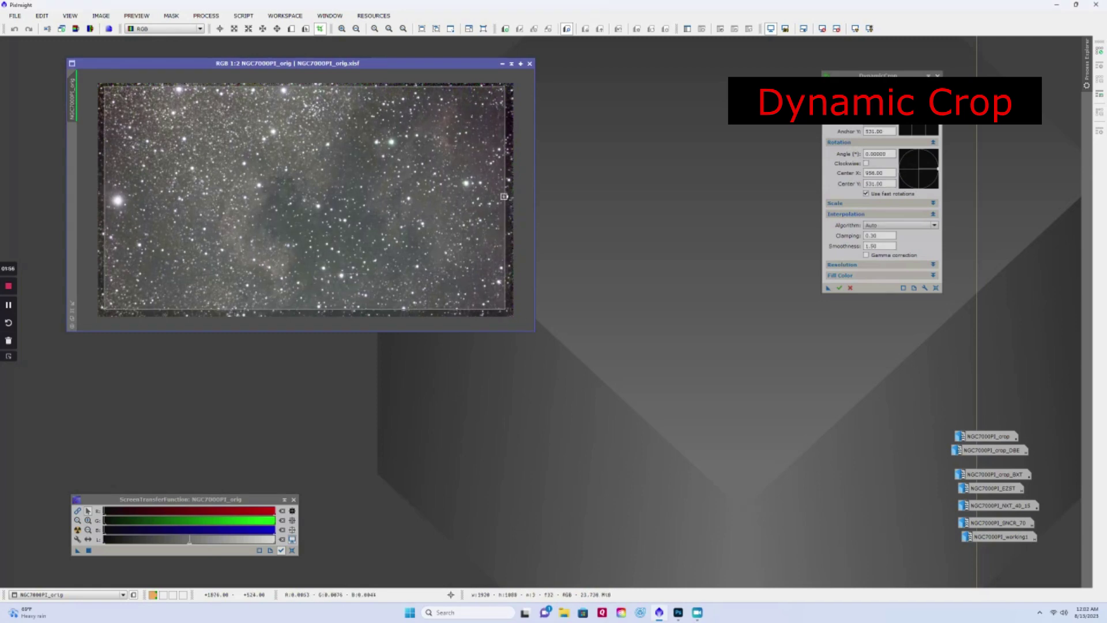
Widen the crop frame on all four sides to about 1884 × 1046 pixels, apply the crop and close DynamicCrop
left_click_drag(503, 196, 510, 198)
left_click_drag(367, 85, 351, 85)
left_click_drag(110, 128, 102, 128)
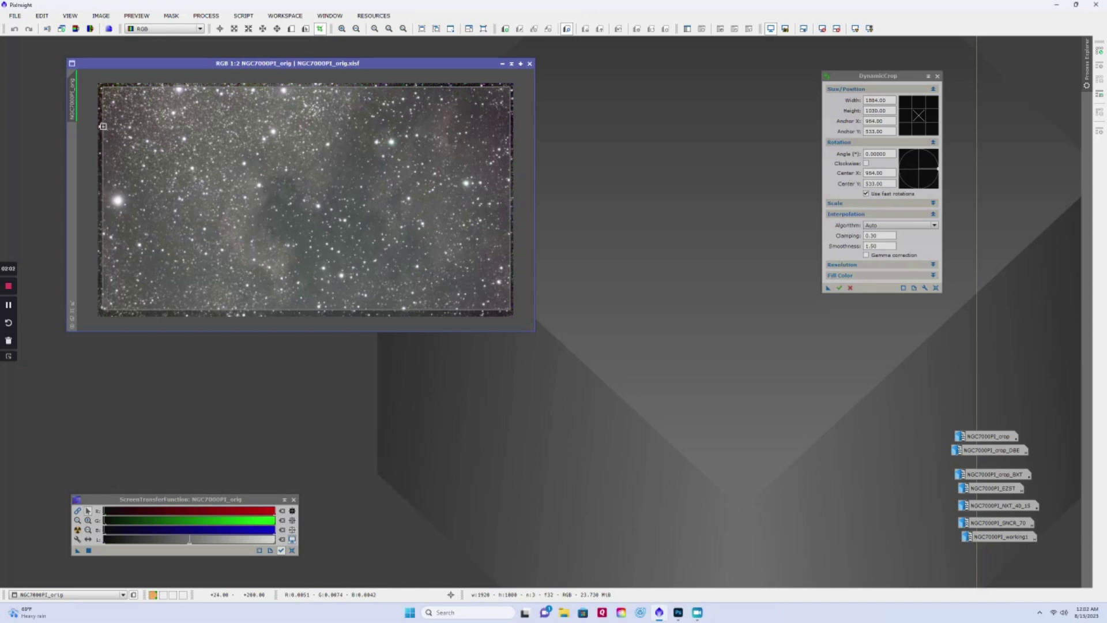
left_click_drag(183, 309, 184, 312)
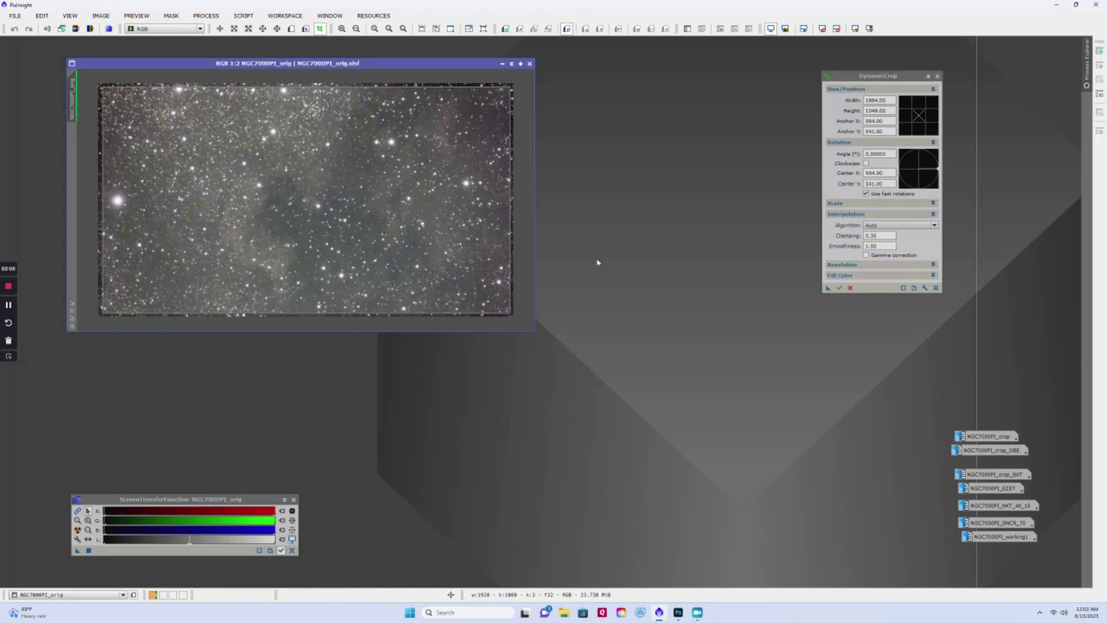
left_click(840, 289)
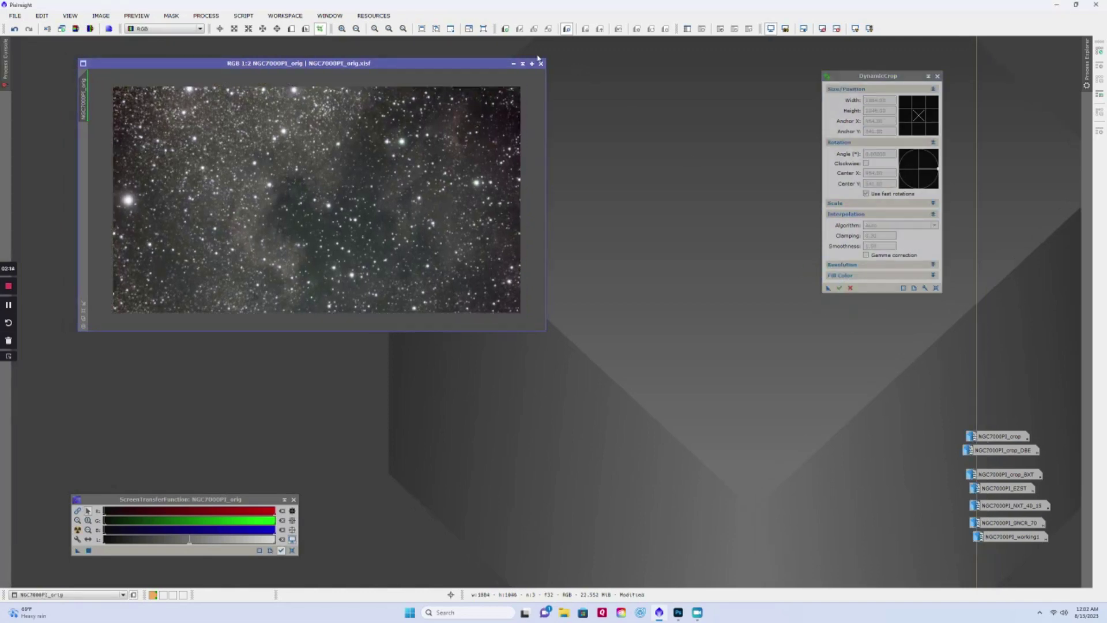
left_click(936, 77)
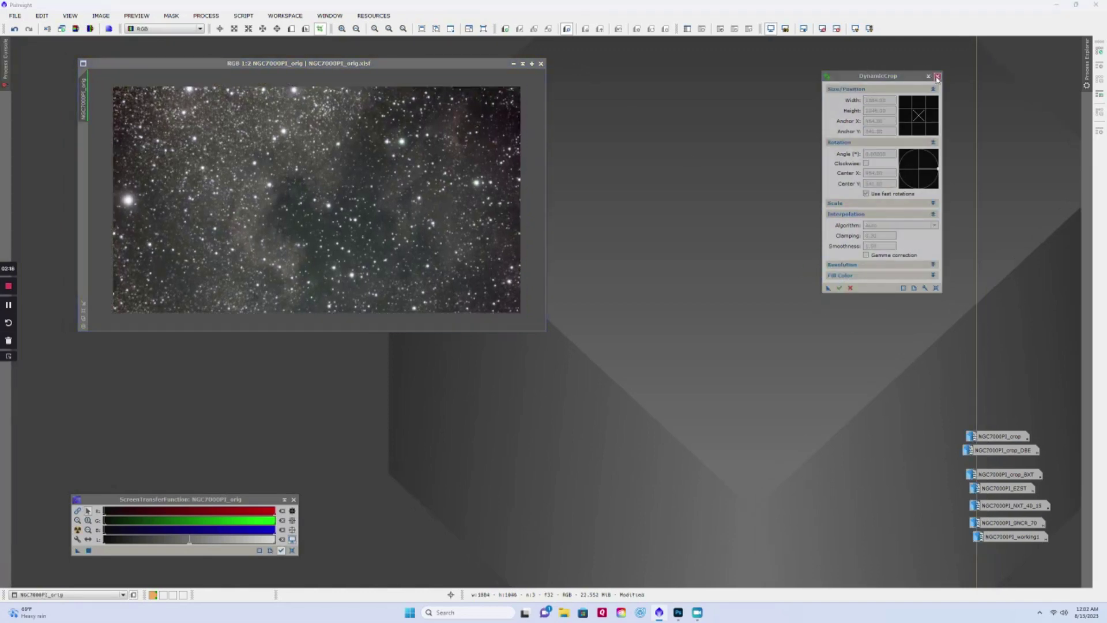
left_click(936, 77)
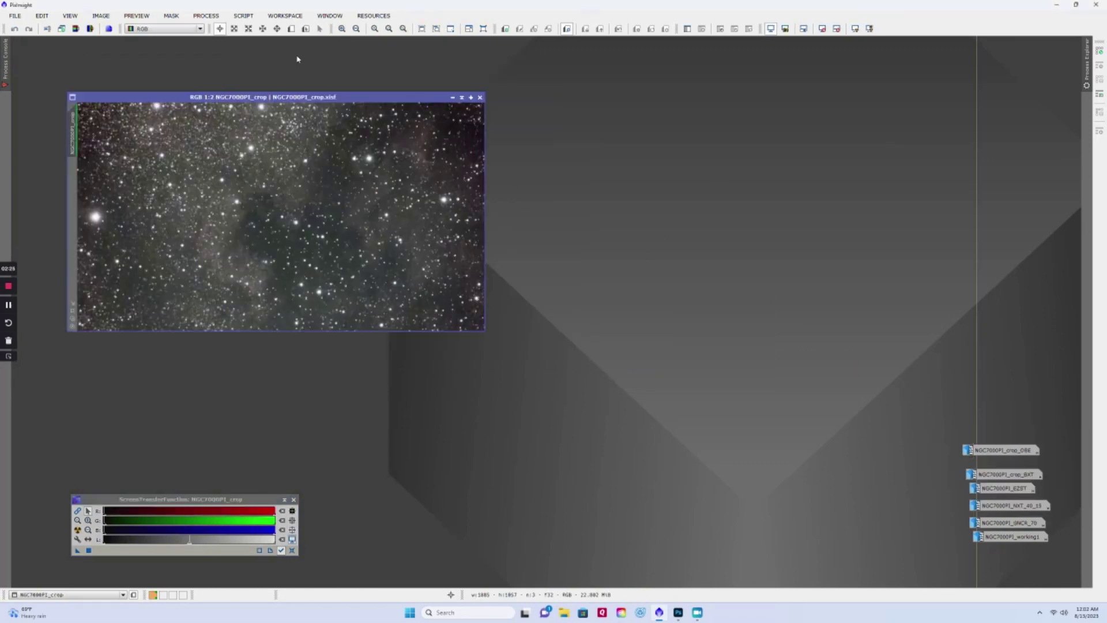
Apply AutomaticBackgroundExtractor to the NGC7000PI_crop image with Subtraction correction, Normalize and Discard background model enabled
left_click_drag(305, 91, 305, 80)
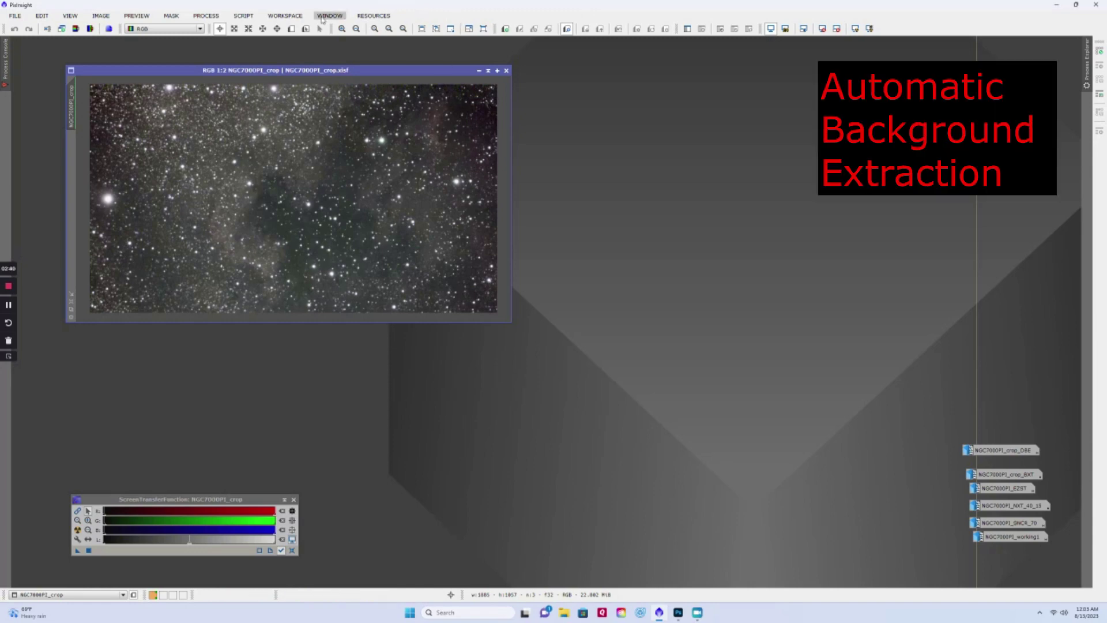
left_click(203, 16)
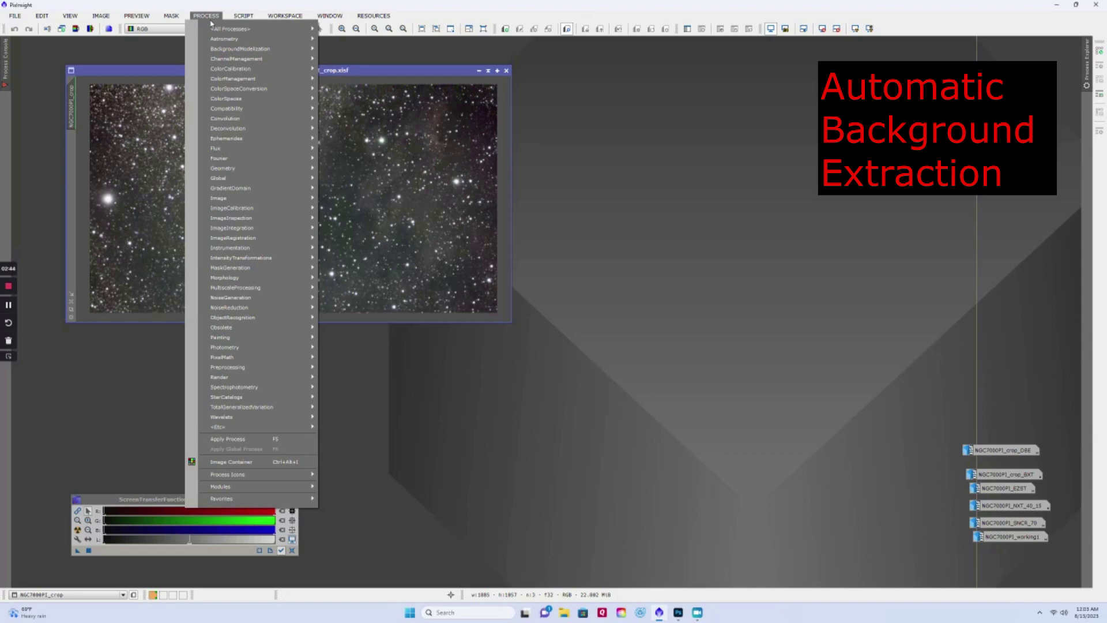
mouse_move(239, 48)
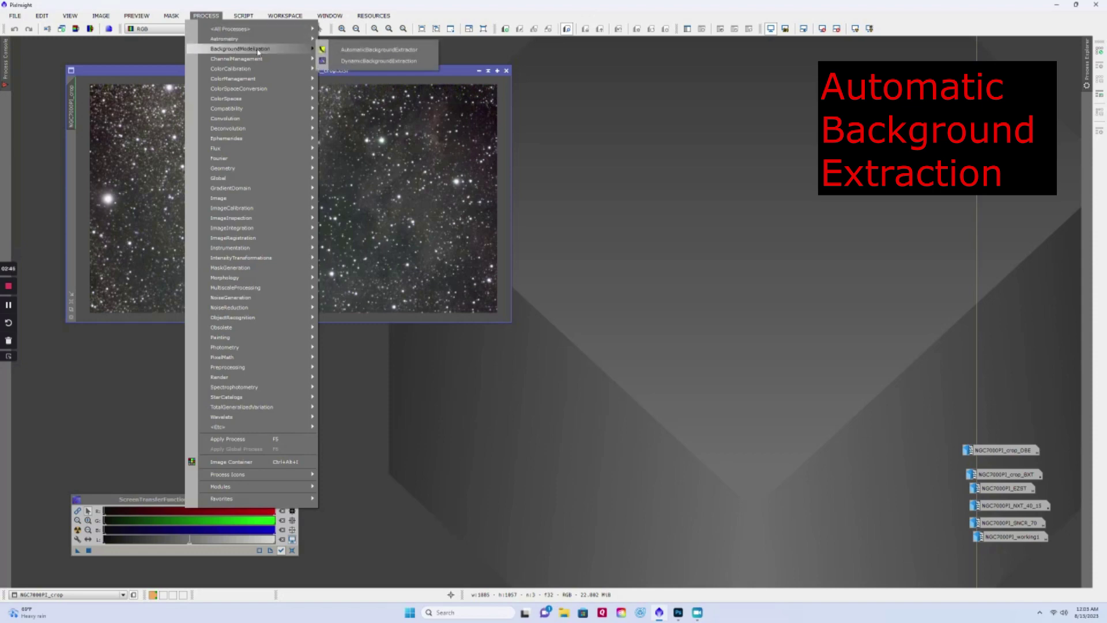
left_click(378, 50)
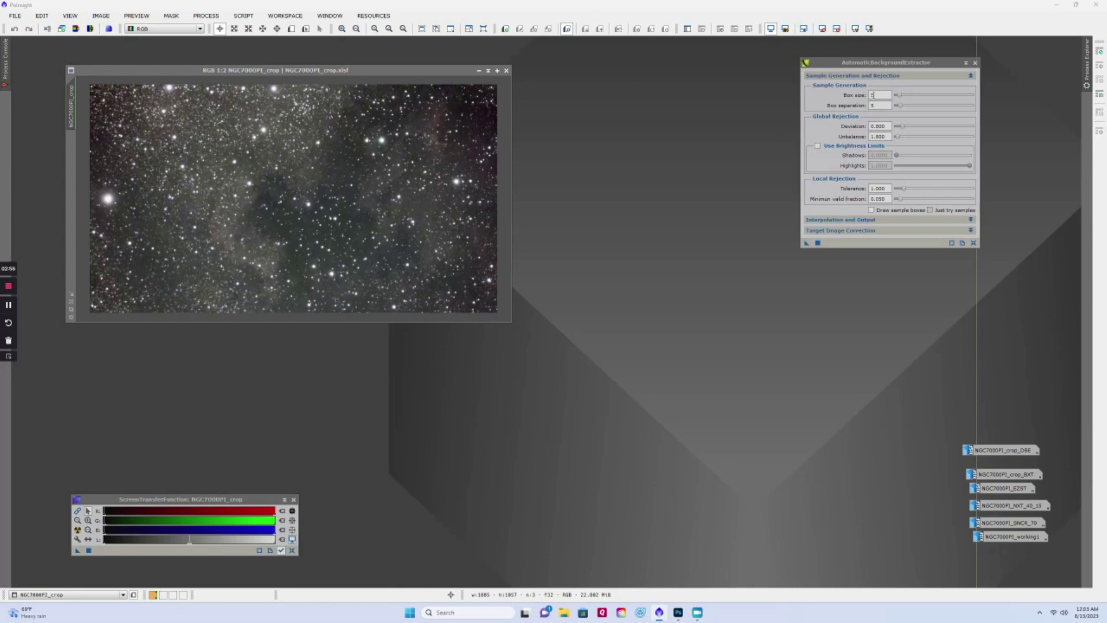
left_click_drag(888, 62, 854, 48)
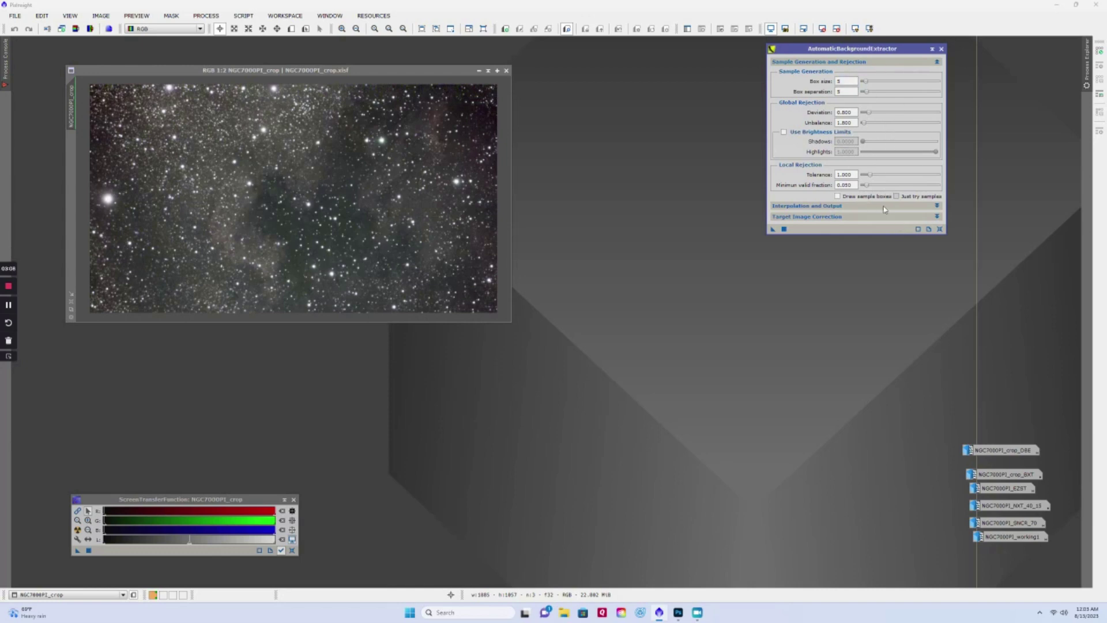
left_click(936, 217)
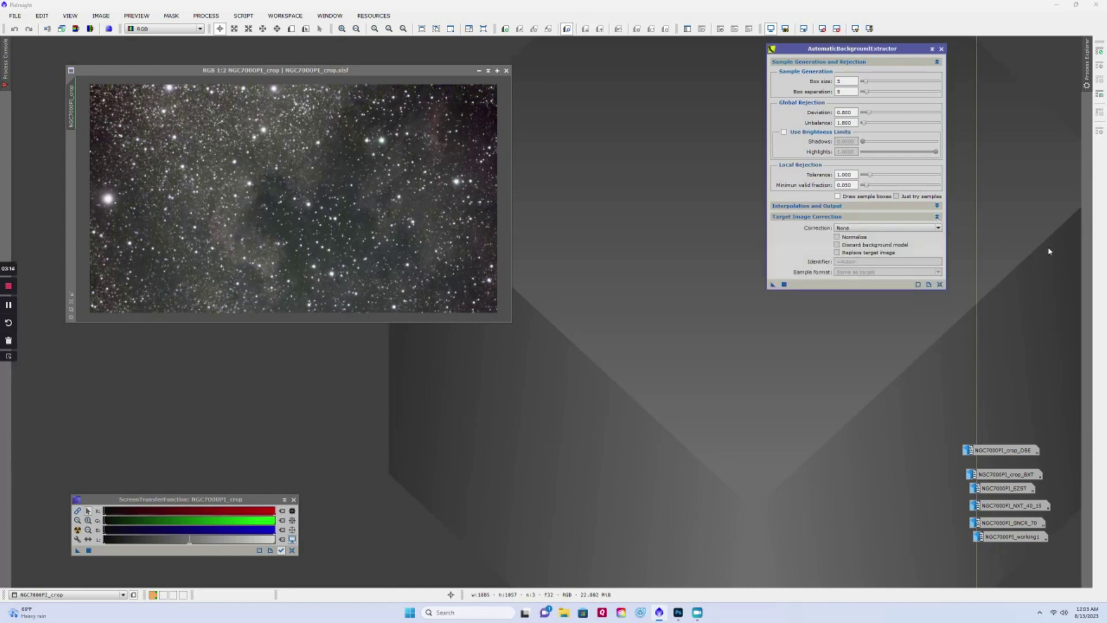
left_click(938, 230)
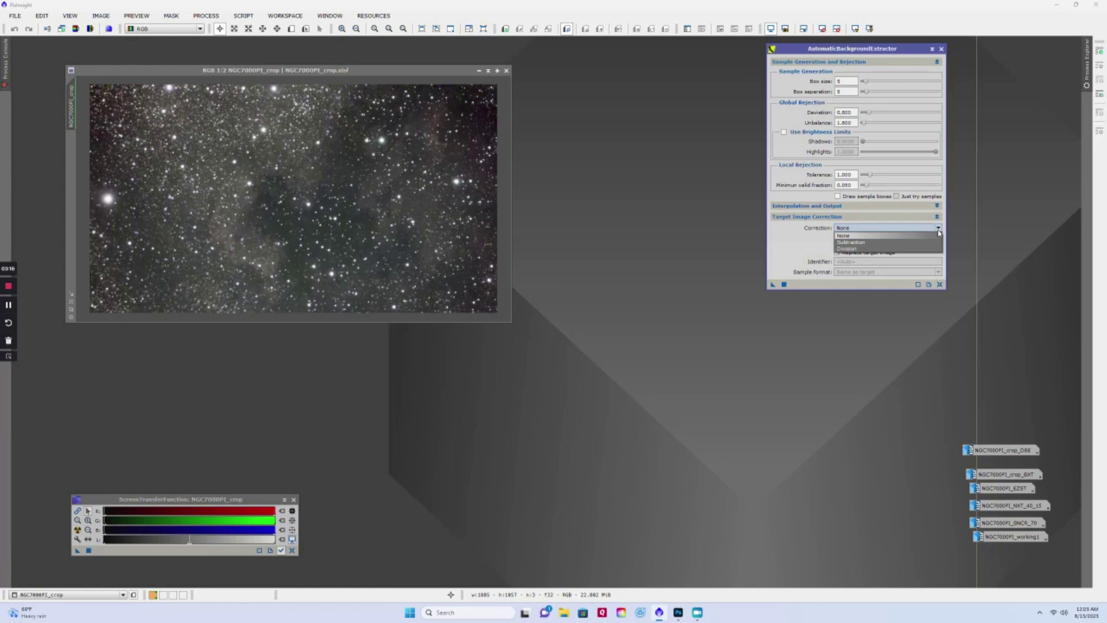
left_click(880, 240)
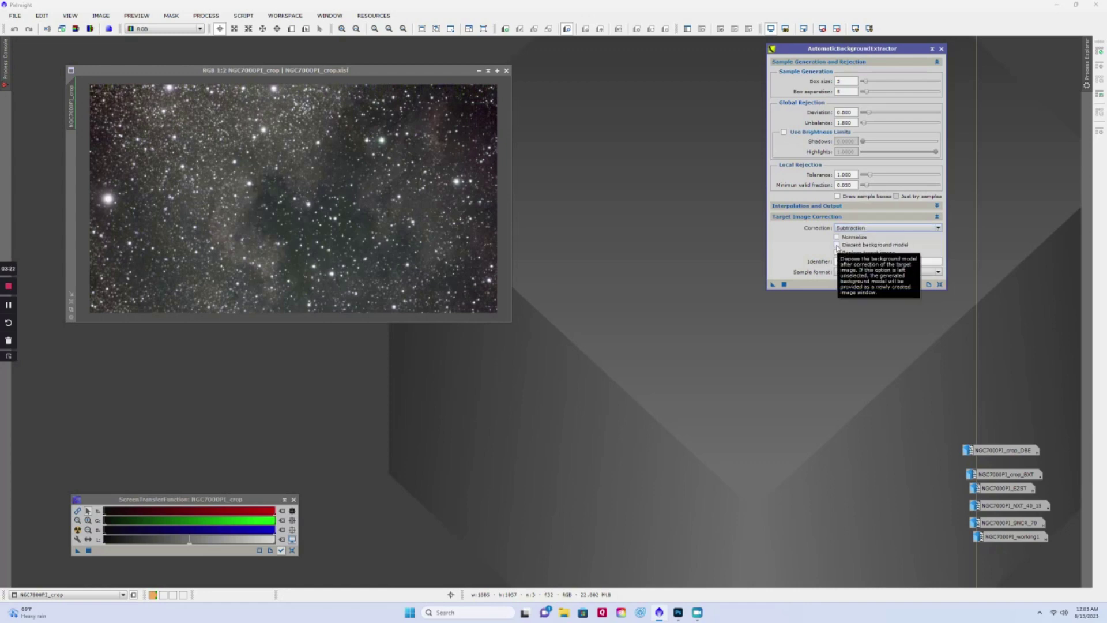
left_click(837, 245)
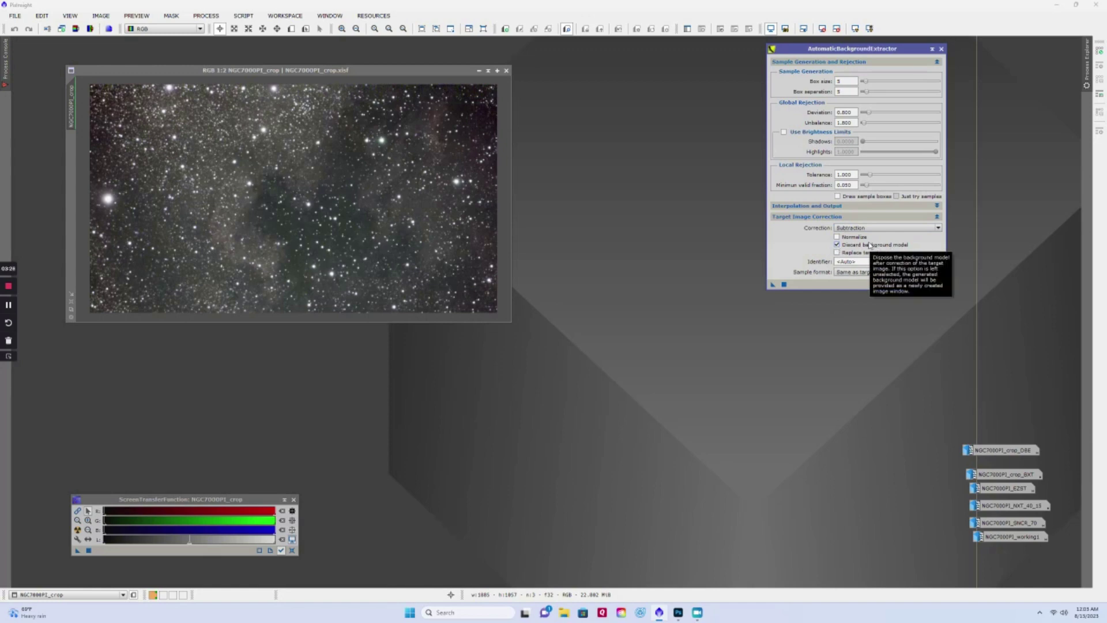
left_click(837, 237)
left_click_drag(773, 285, 382, 217)
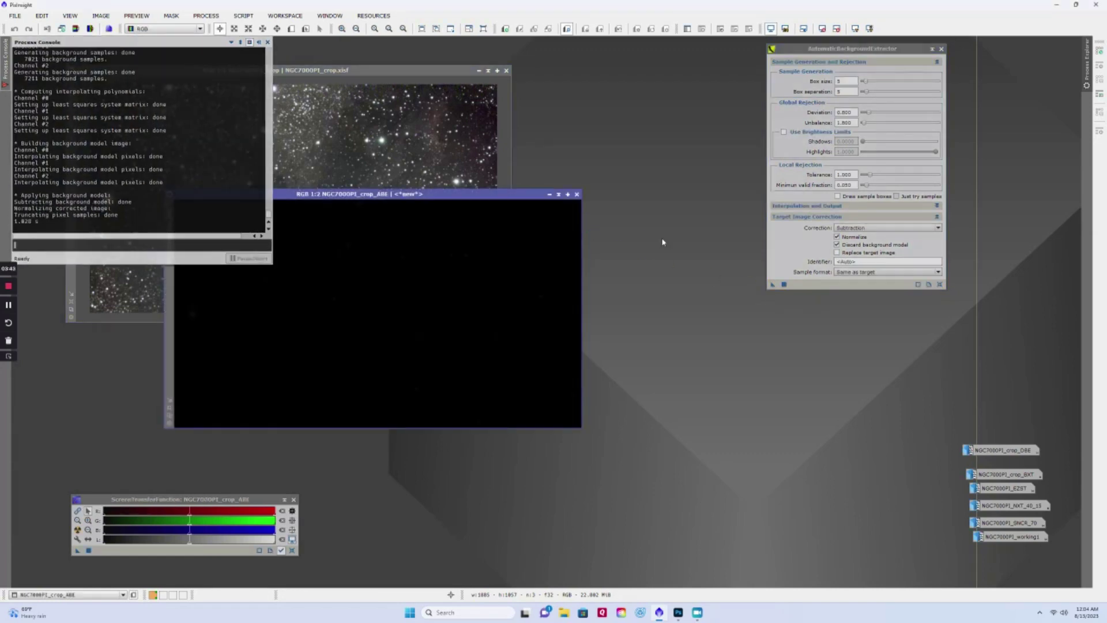
Auto-stretch the display of the new NGC7000PI_crop_ABE image, and close the process console and AutomaticBackgroundExtractor
left_click(267, 42)
left_click_drag(363, 195, 354, 117)
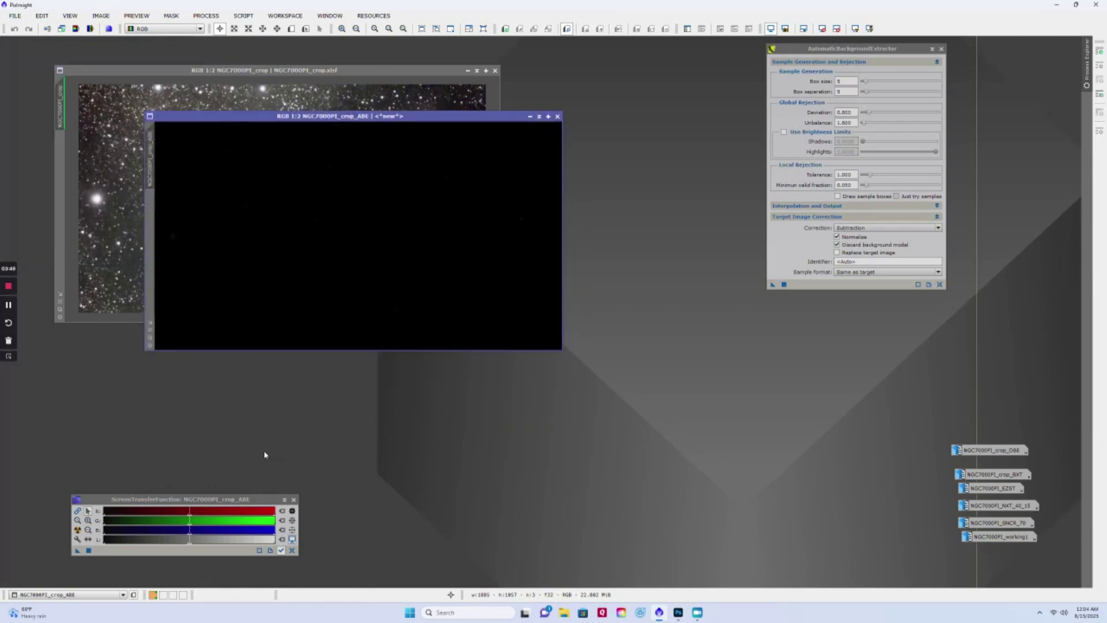
left_click(78, 530)
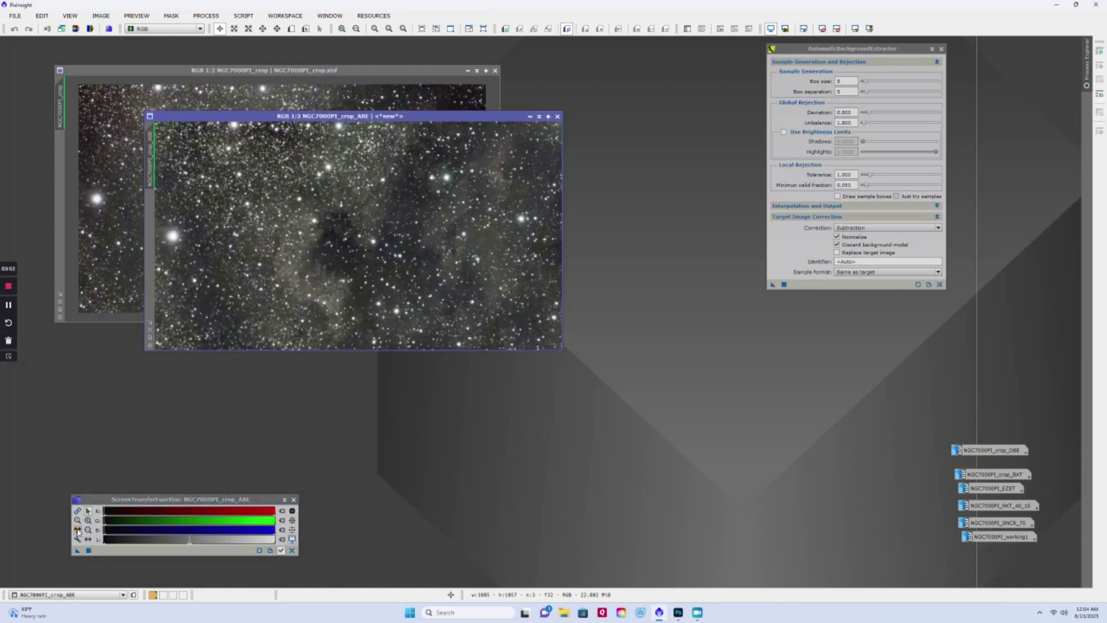
left_click(941, 50)
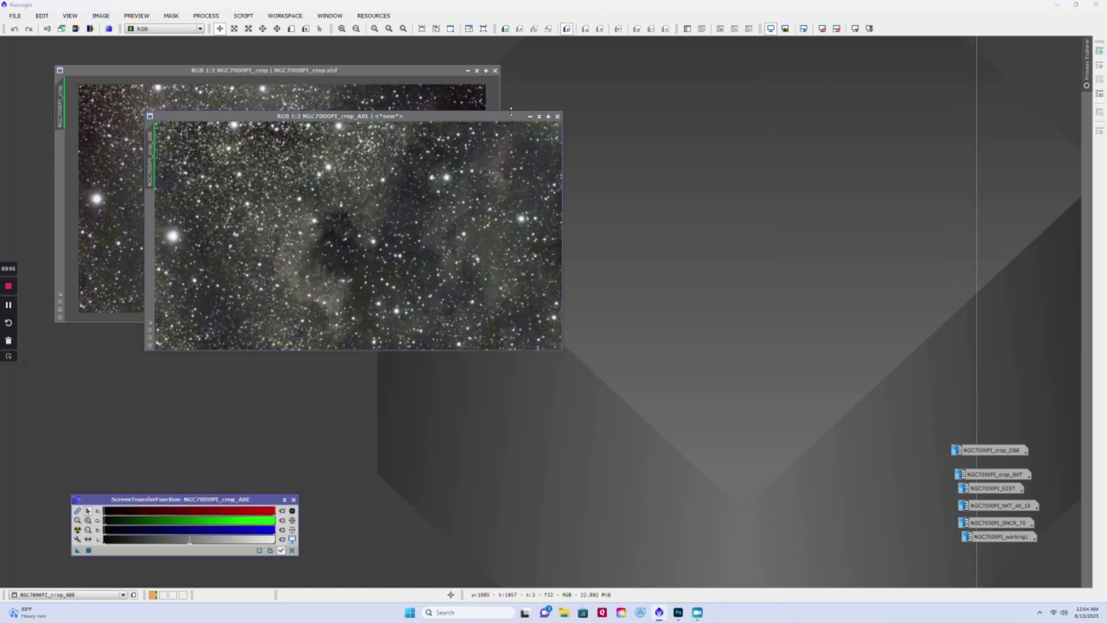
Arrange the NGC7000PI_crop and NGC7000PI_crop_ABE images side by side to compare their backgrounds
left_click_drag(428, 120, 776, 78)
left_click_drag(323, 70, 299, 70)
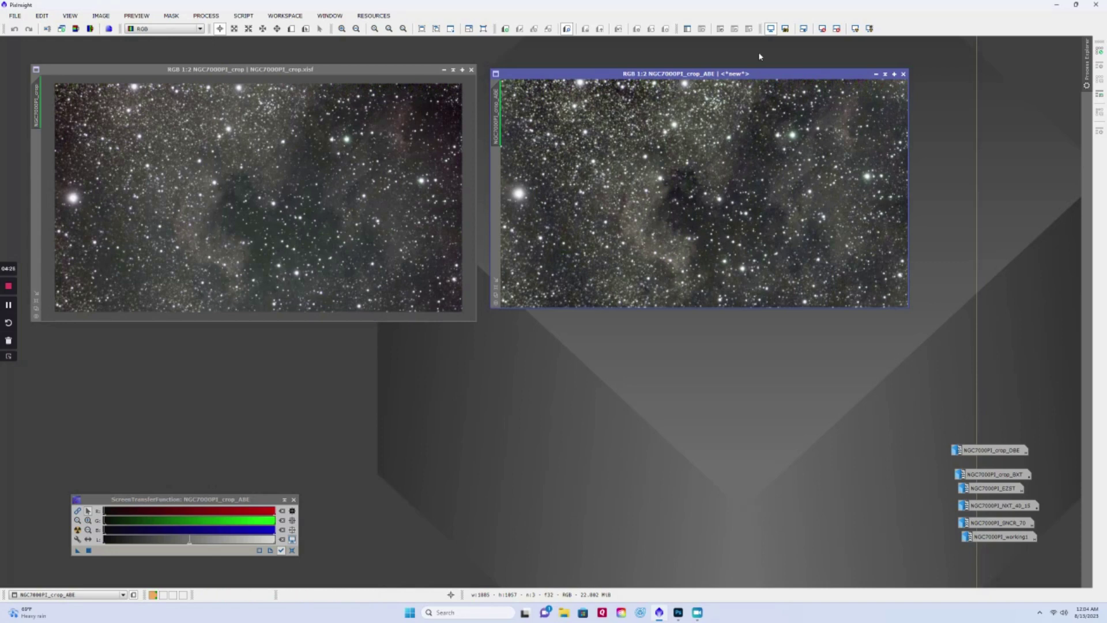
left_click_drag(791, 76, 807, 72)
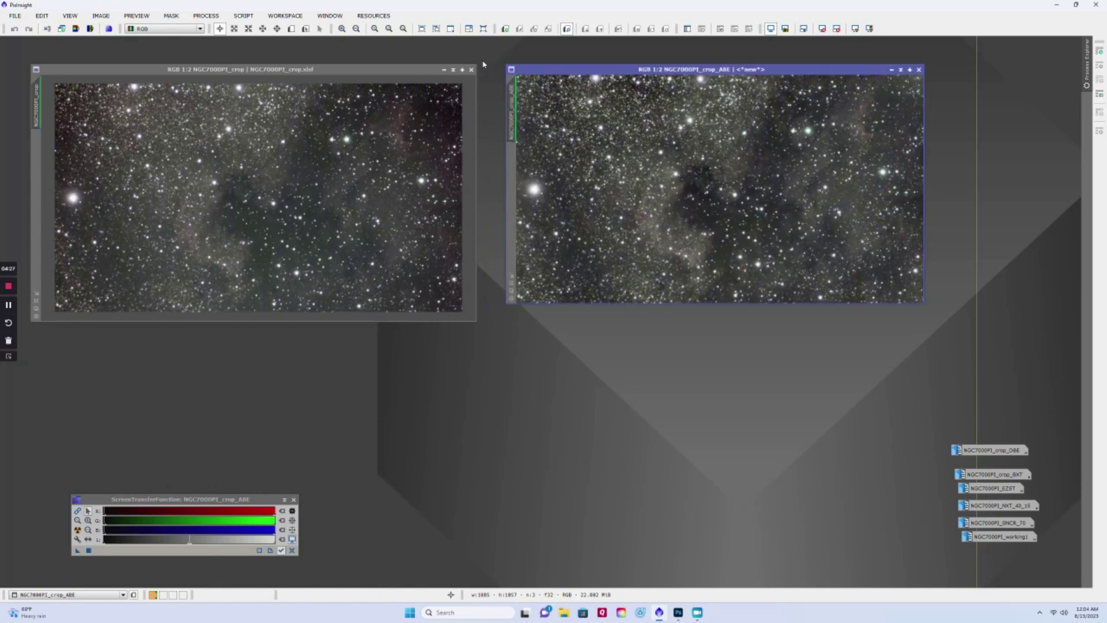
Close the NGC7000PI_crop image, and move and slightly enlarge the NGC7000PI_crop_ABE window in its place
left_click(471, 70)
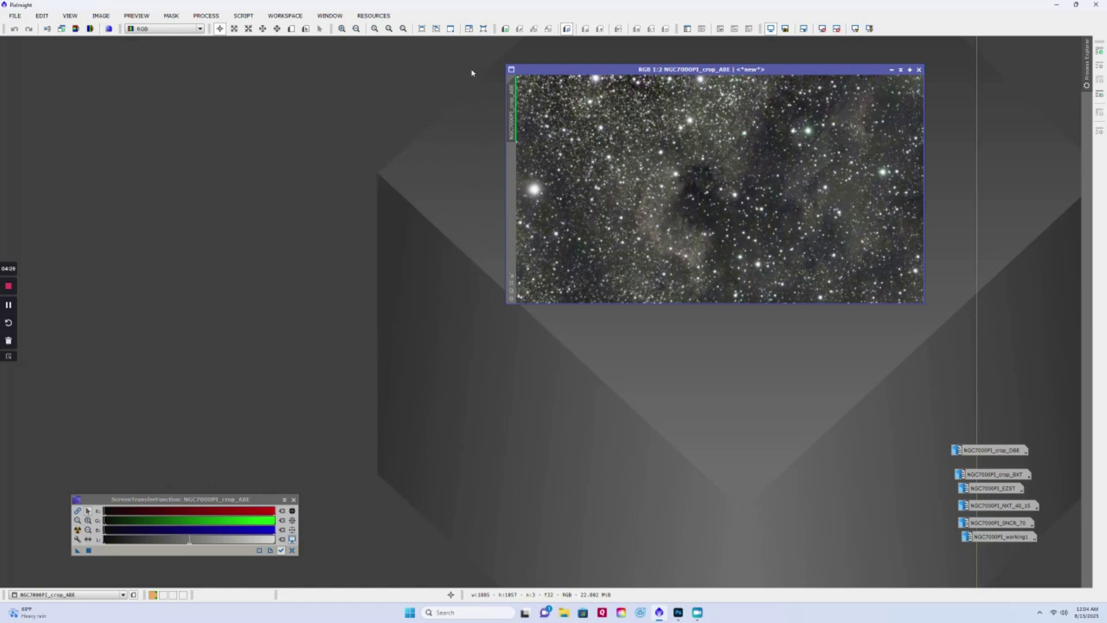
left_click_drag(590, 69, 274, 71)
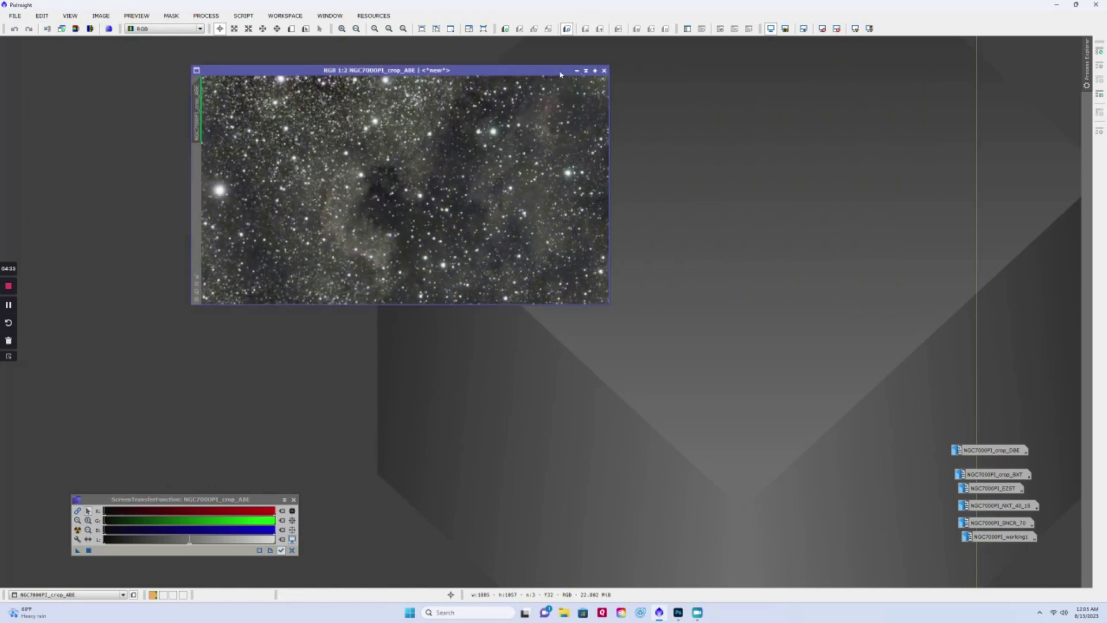
left_click_drag(539, 74, 414, 67)
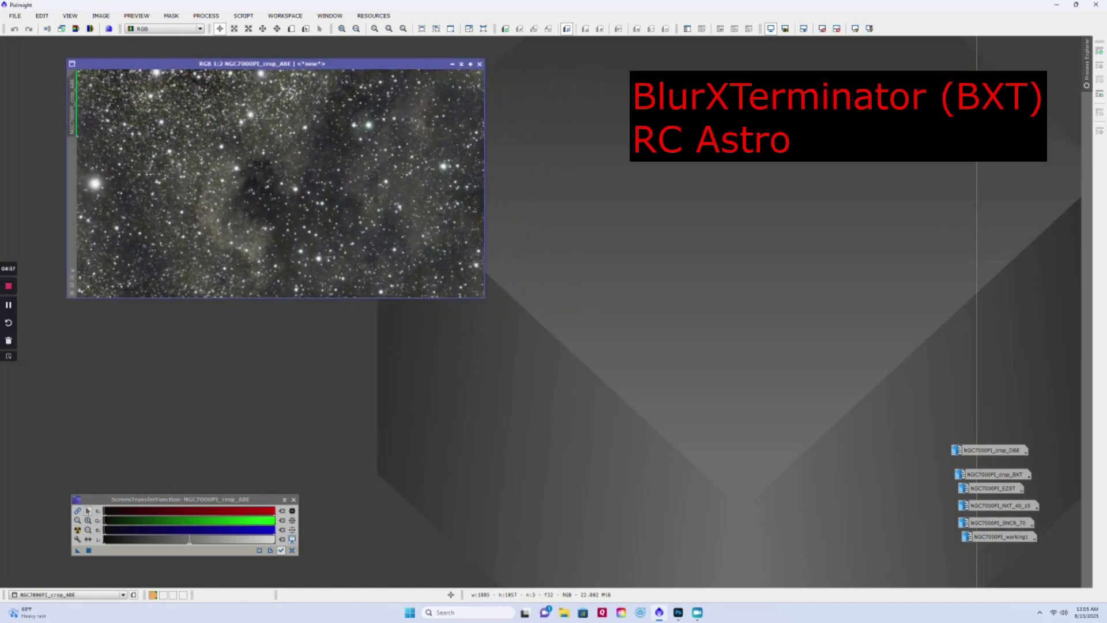
left_click_drag(484, 300, 505, 322)
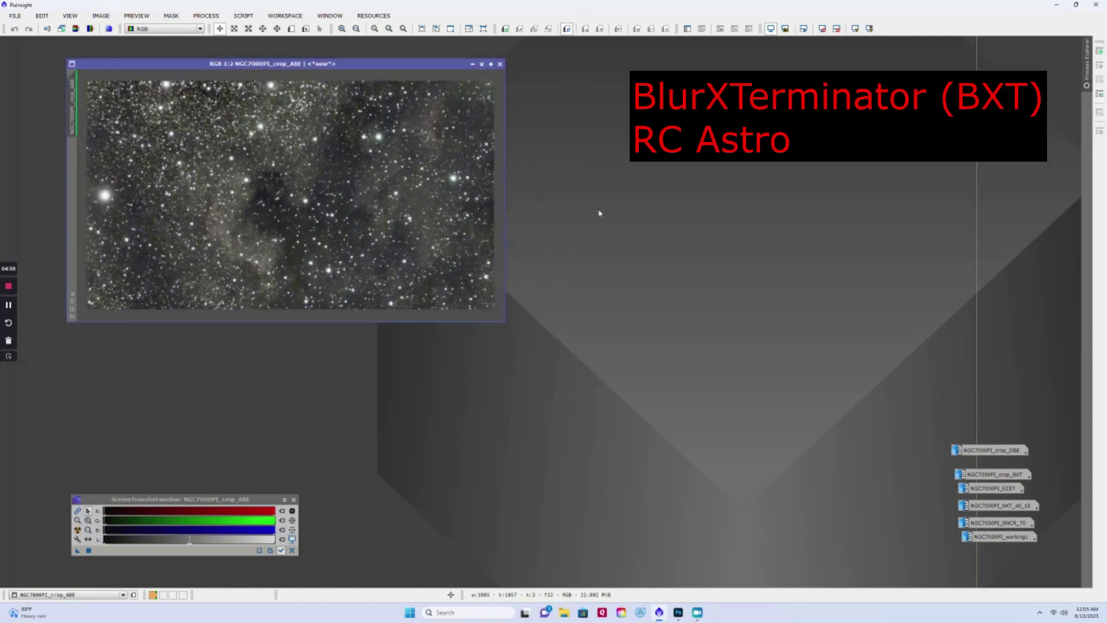
left_click_drag(389, 68, 384, 67)
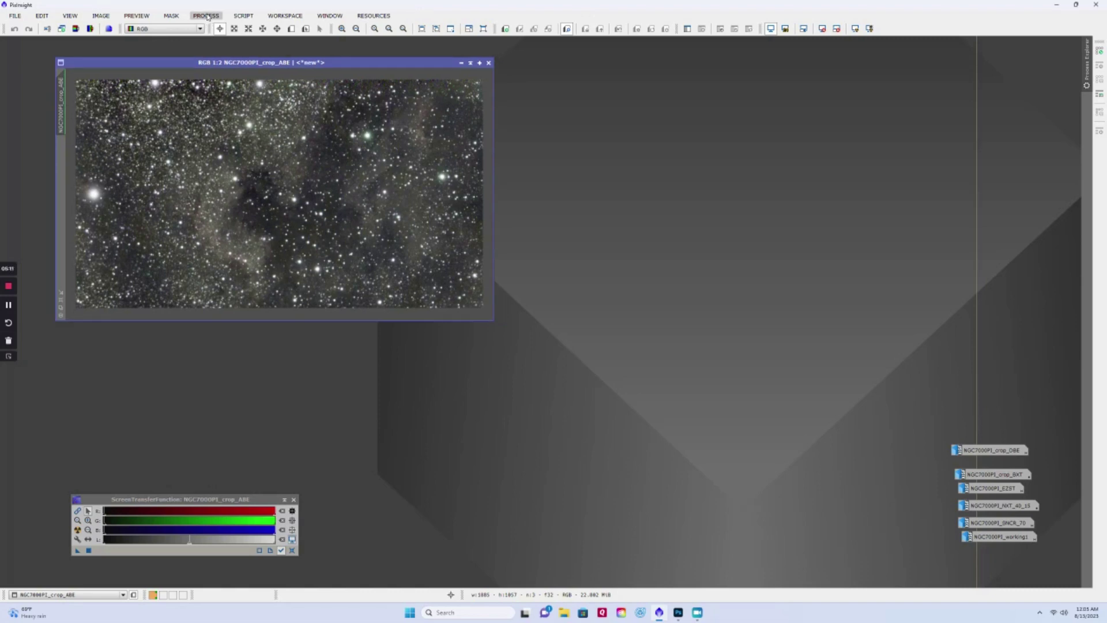
Apply BlurXTerminator with its existing settings to the NGC7000PI_crop_ABE image, then close the process console and BlurXTerminator
left_click(206, 16)
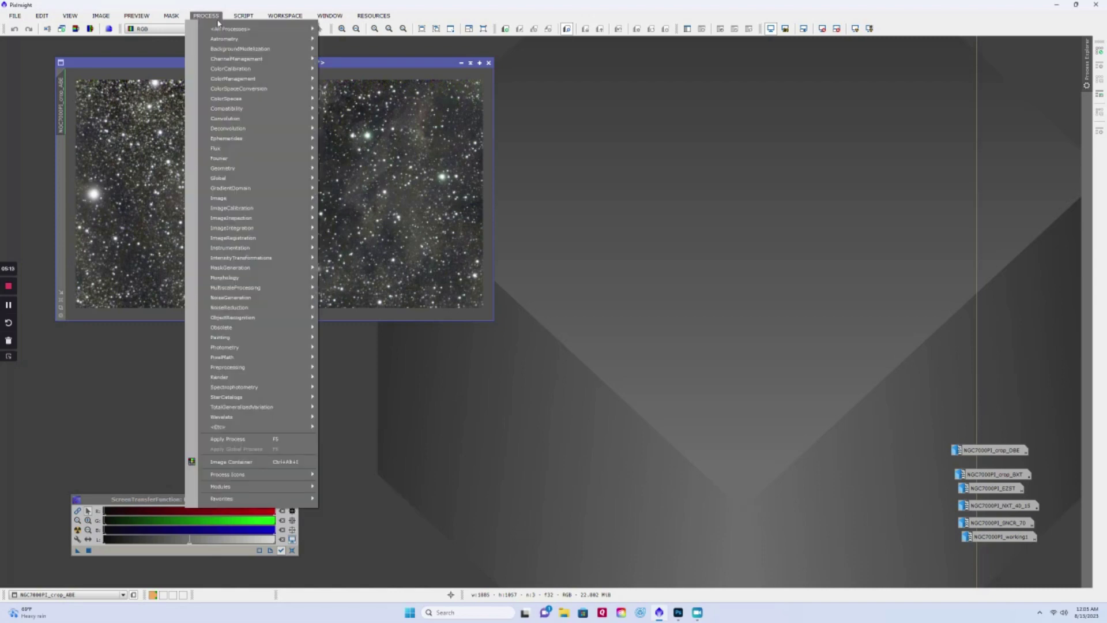
mouse_move(230, 28)
mouse_move(244, 238)
mouse_move(250, 292)
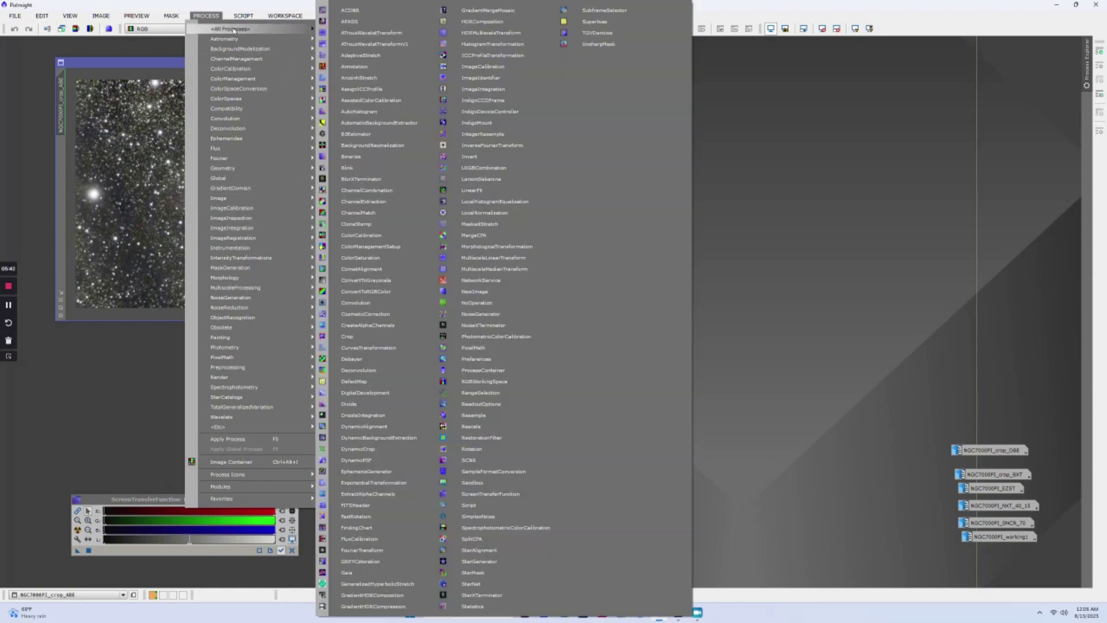
left_click(368, 180)
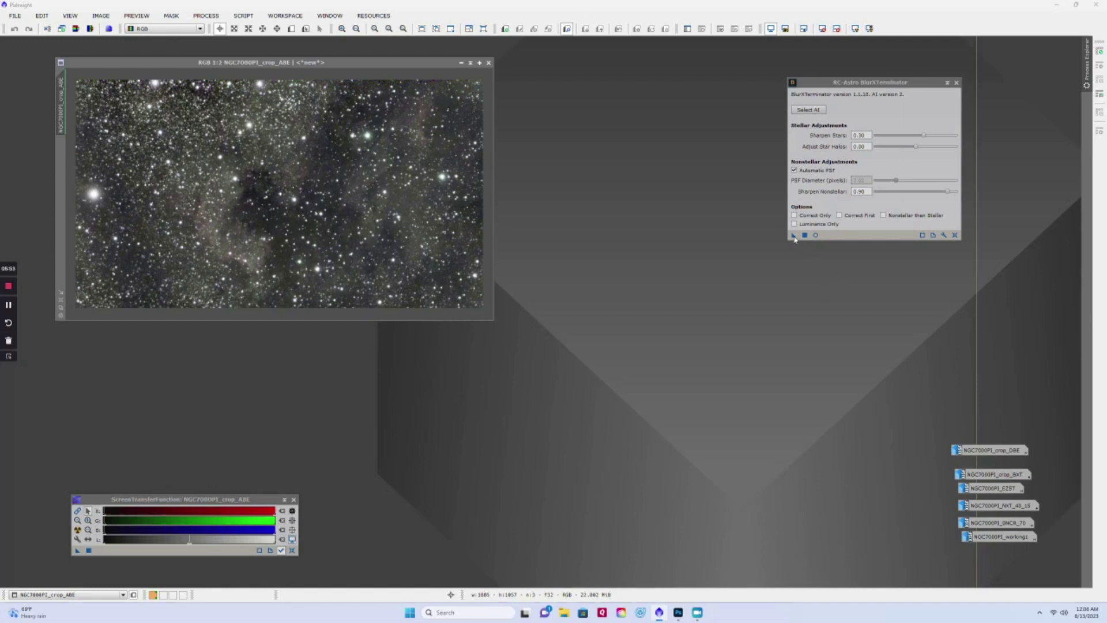
left_click_drag(794, 235, 277, 190)
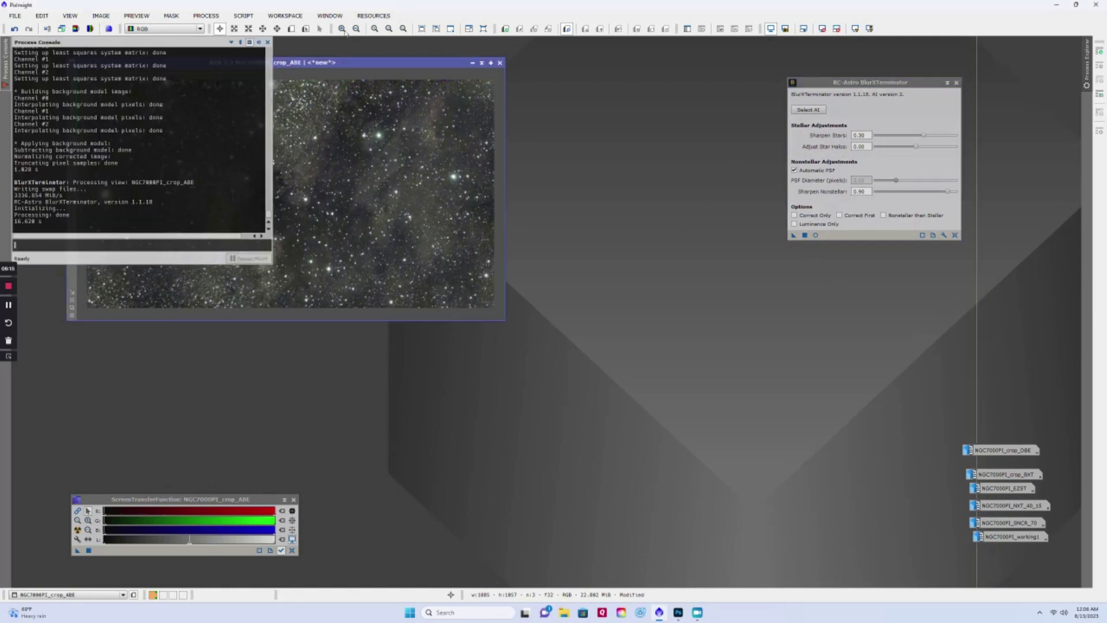
left_click(266, 41)
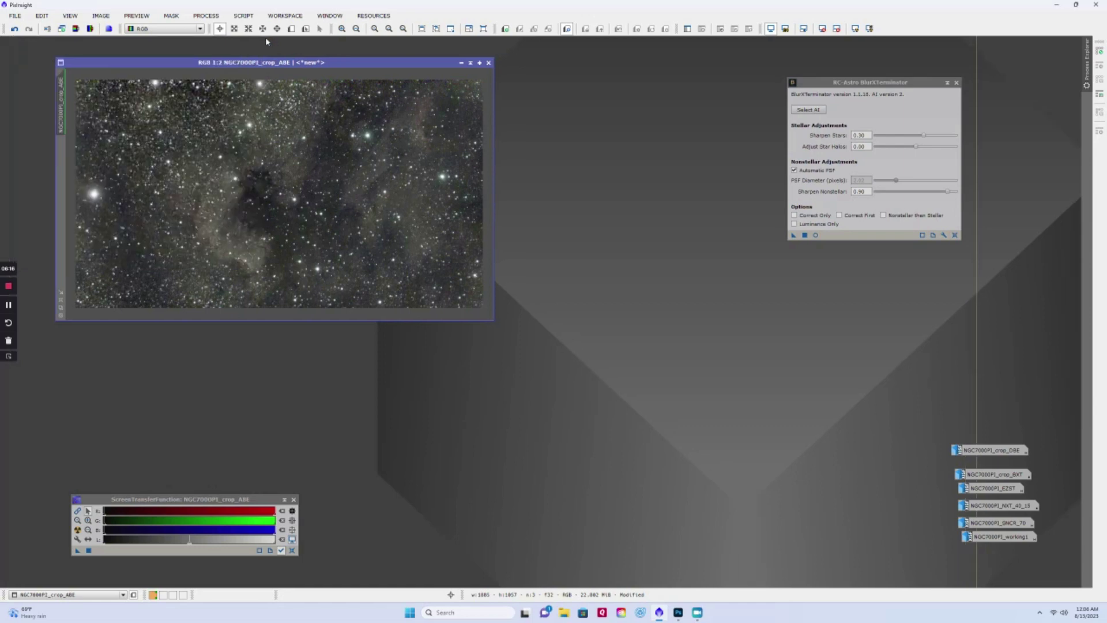
left_click(956, 83)
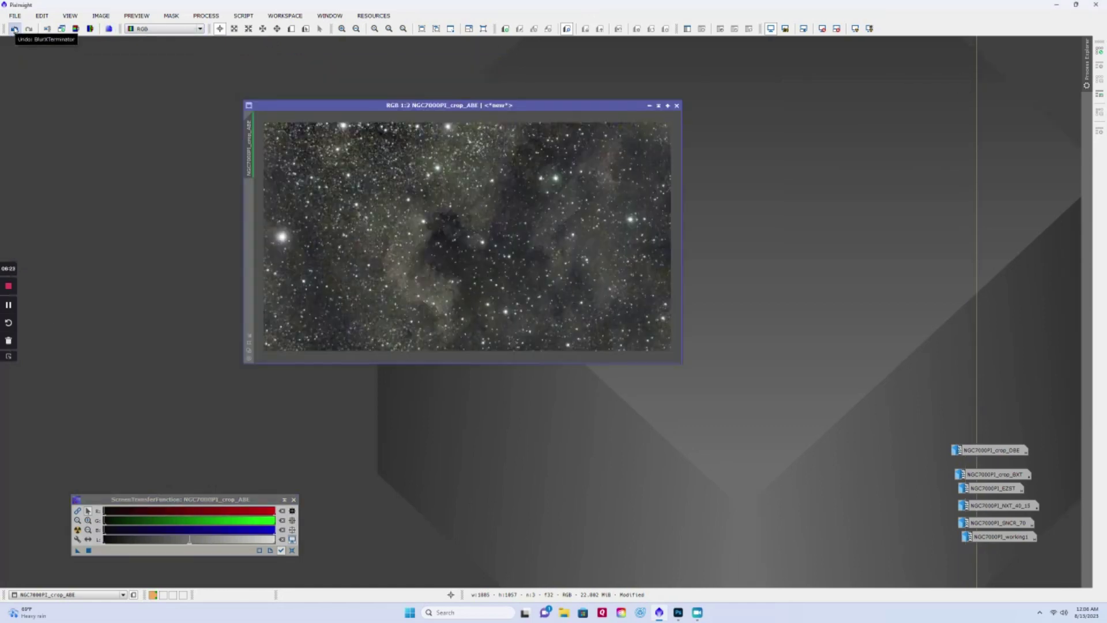
Undo and redo BlurXTerminator to compare the image before and after sharpening
left_click(15, 29)
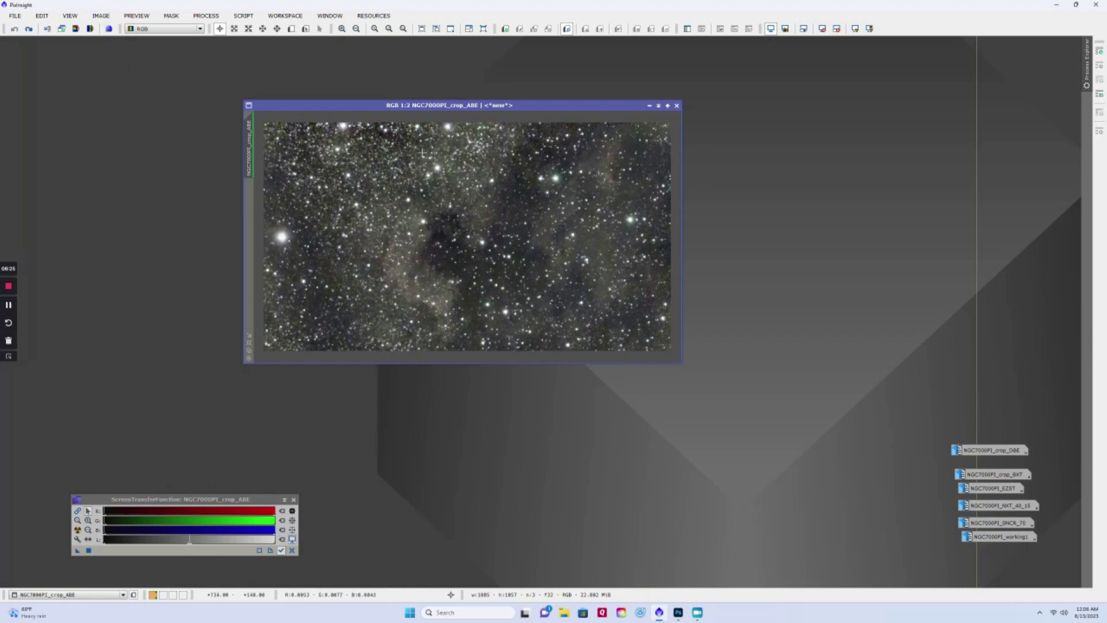
left_click(28, 29)
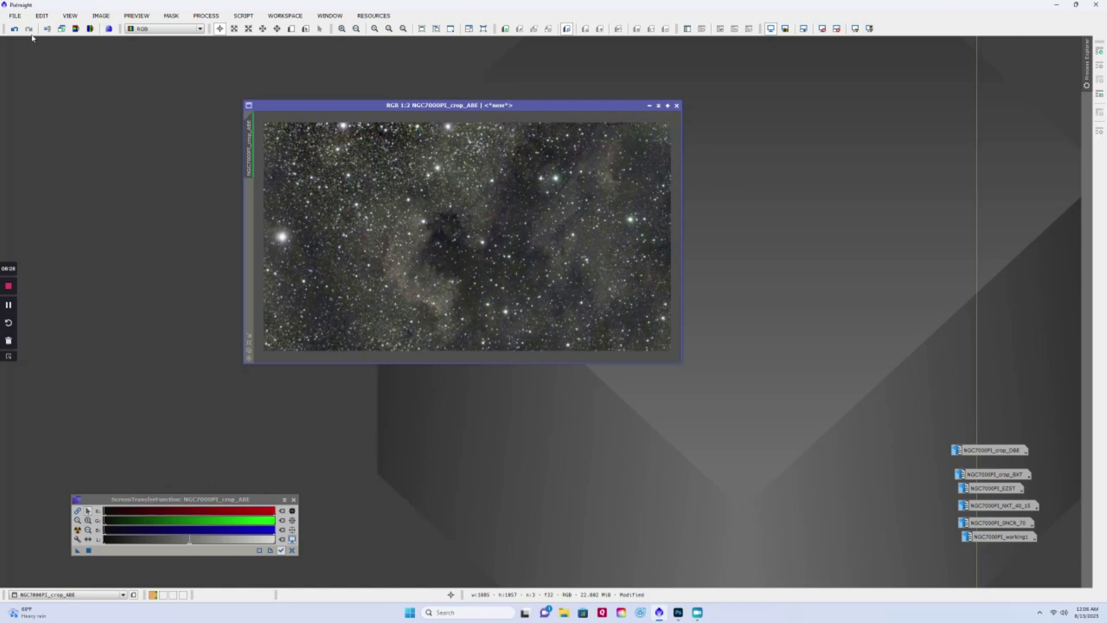
Change the sharpened image's identifier to NGC7000PI_crop_BTX2
right_click(250, 149)
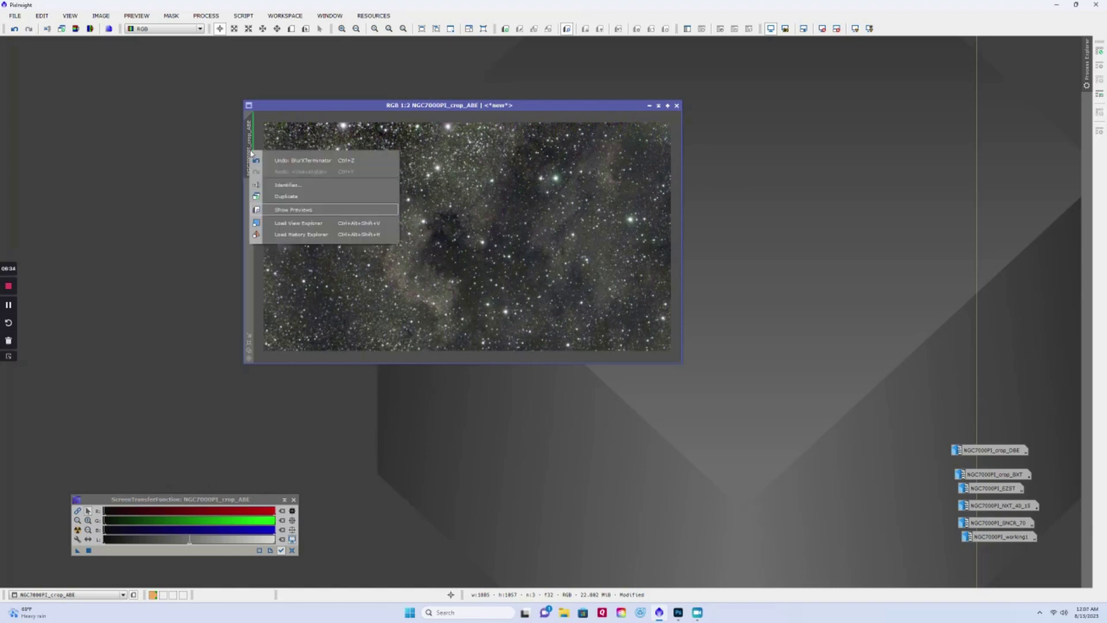
left_click(317, 195)
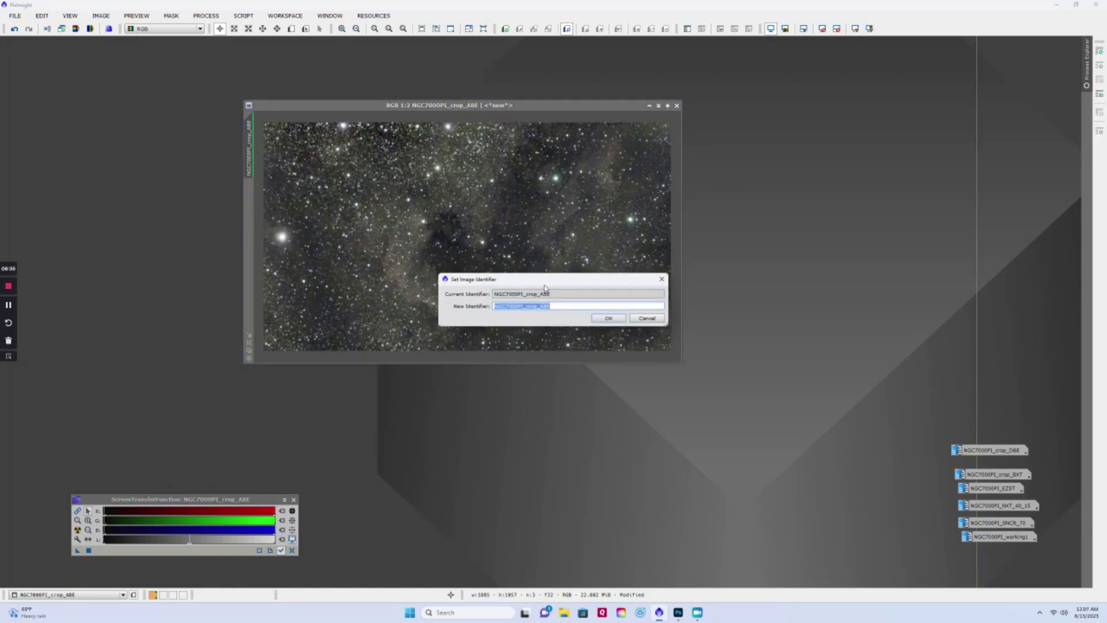
key("End")
key("shift+Left")
key("shift+Left")
key("shift+Left")
key("shift+Left")
type("BTX2")
left_click(608, 318)
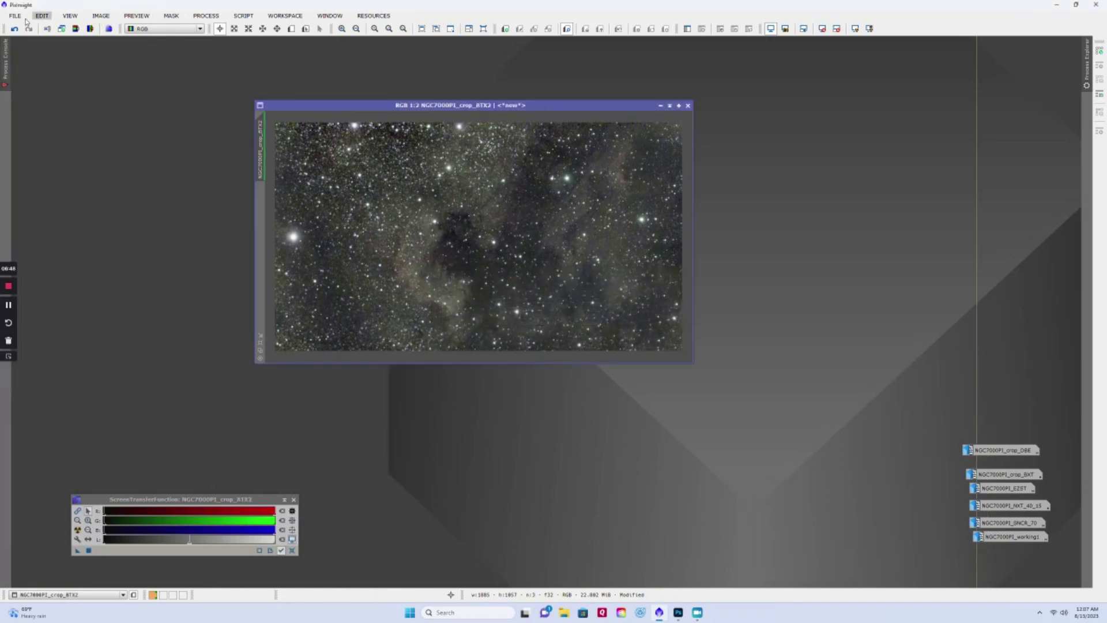
left_click_drag(393, 105, 367, 96)
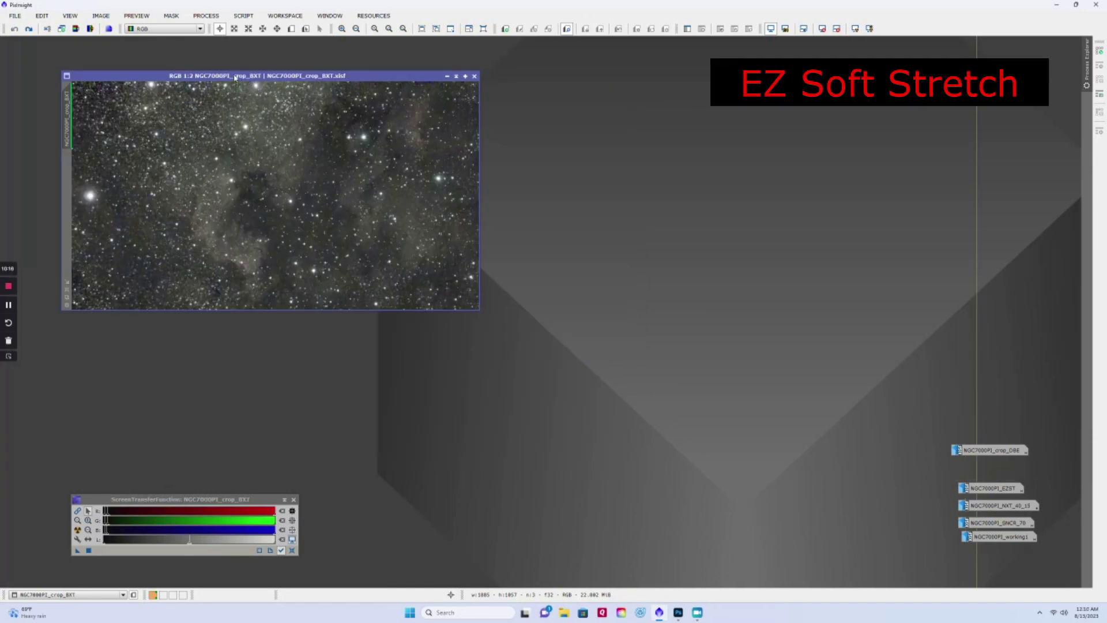
Apply EZ Soft Stretch with its existing settings to the NGC7000PI_crop_BXT image, then close the process console
left_click_drag(375, 79, 362, 78)
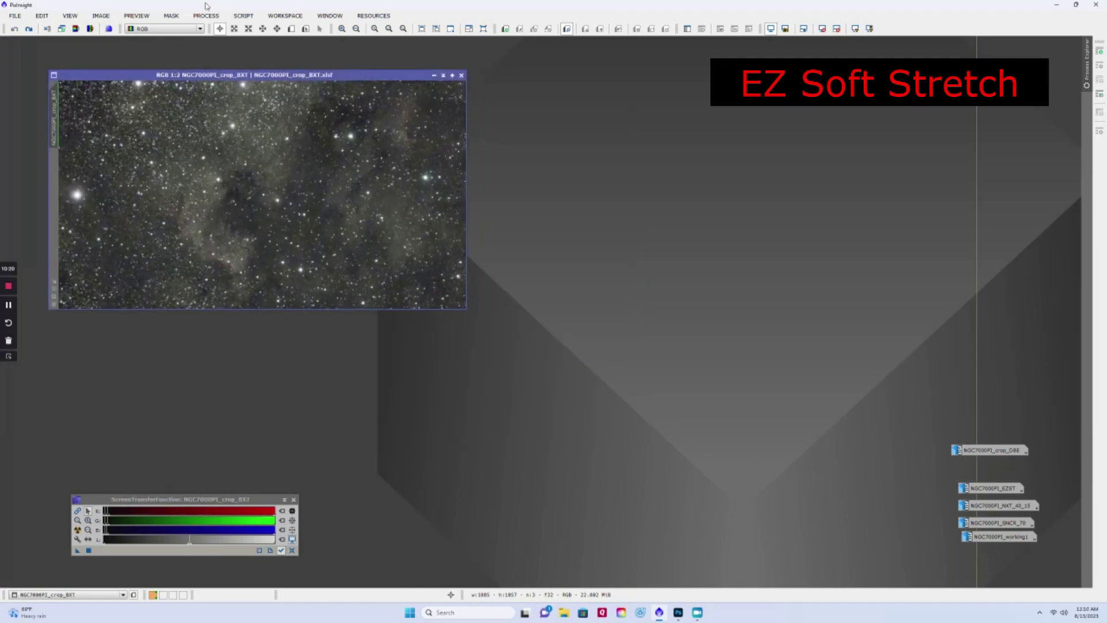
left_click(246, 17)
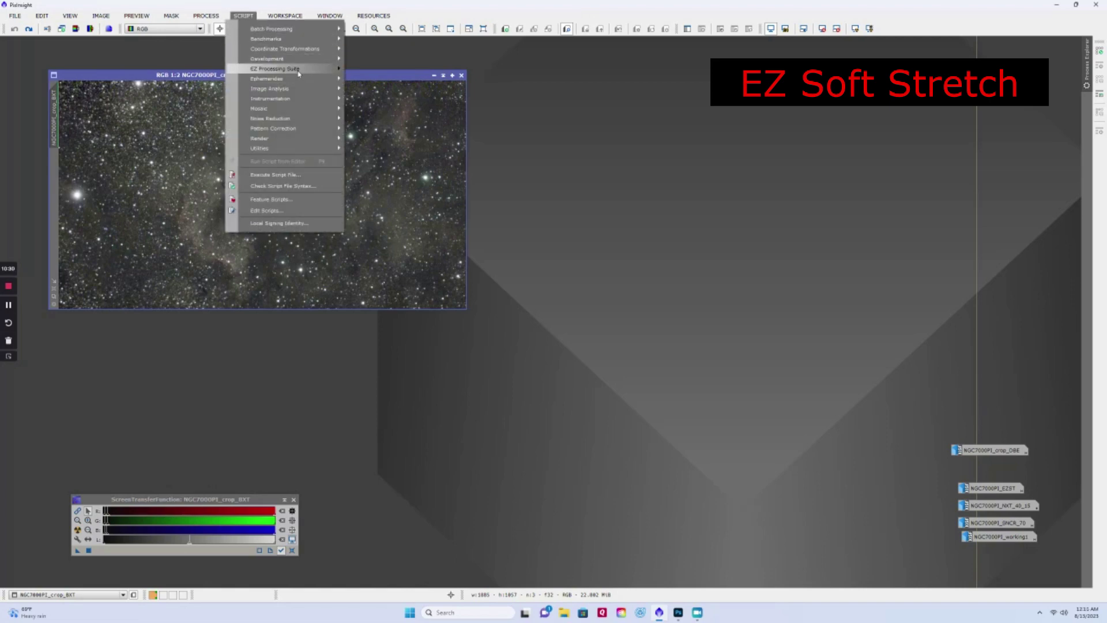
mouse_move(301, 70)
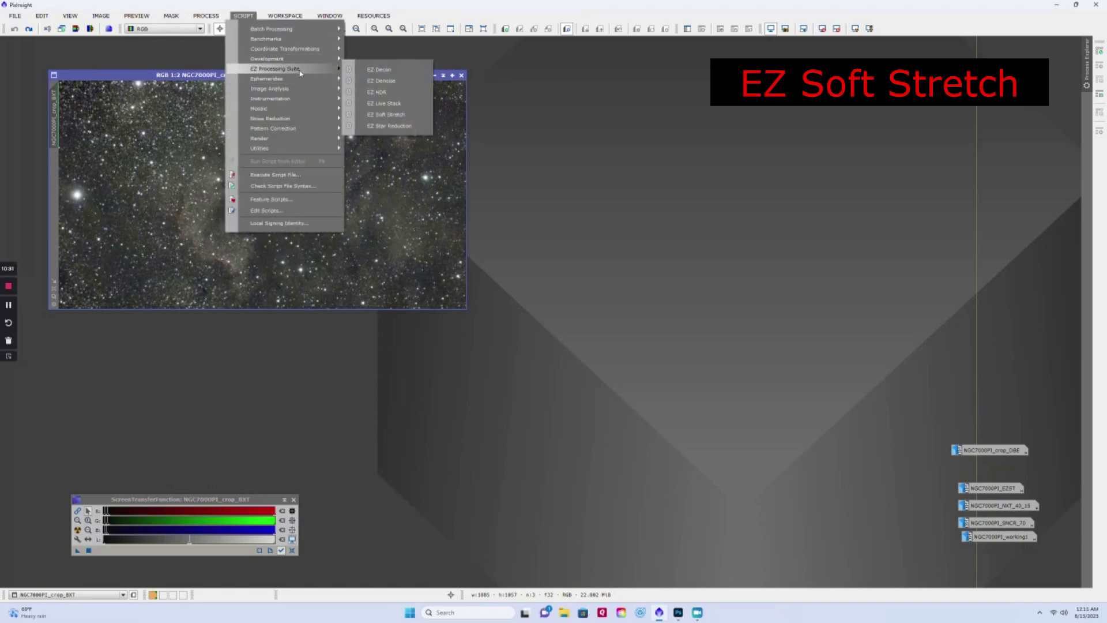
left_click(403, 114)
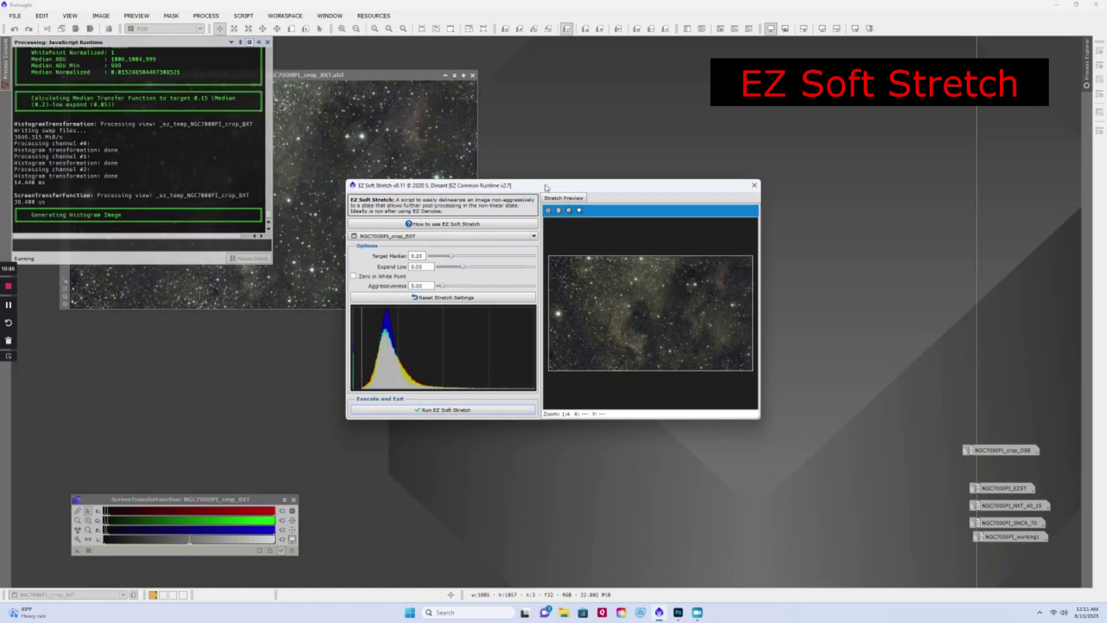
left_click_drag(549, 180, 686, 123)
left_click(570, 349)
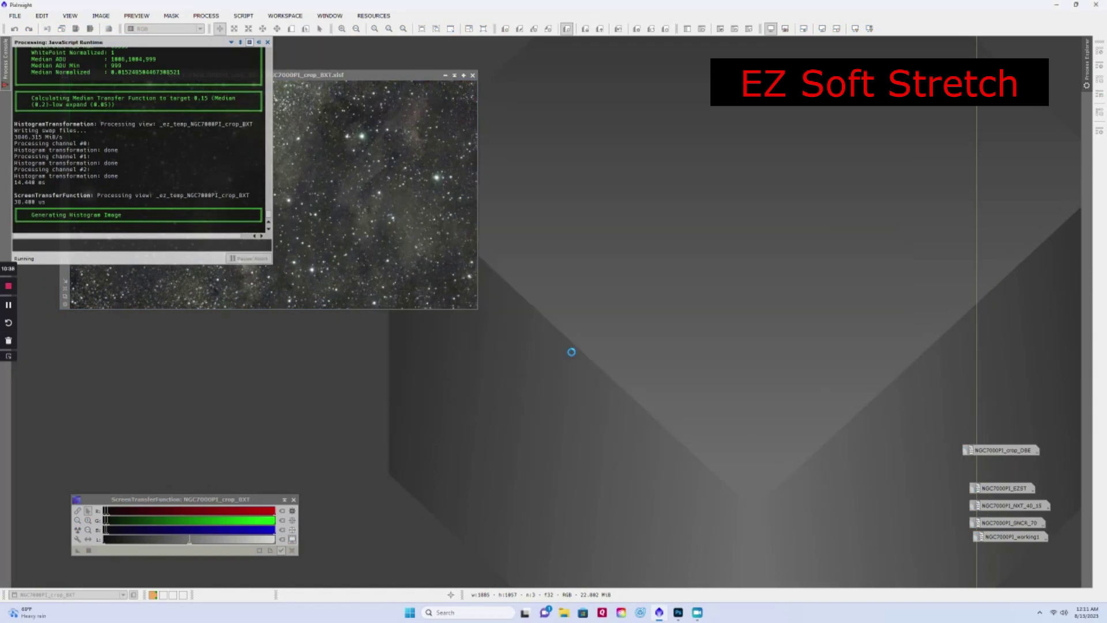
left_click(268, 43)
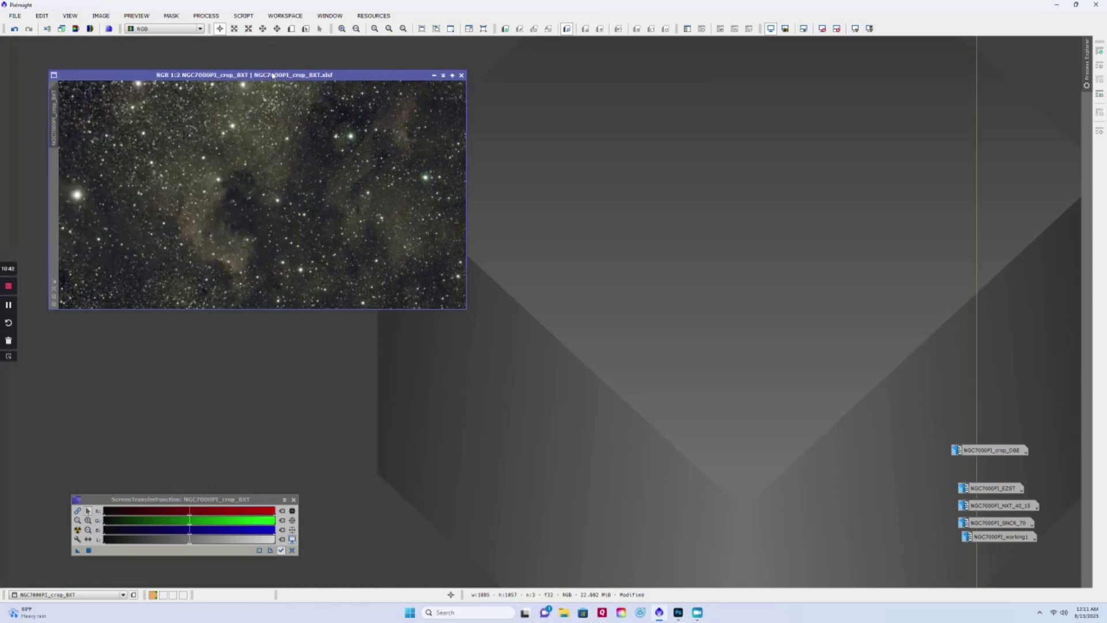
Change the stretched image's identifier to NGC7000PI_crop_EZST
left_click_drag(270, 72, 307, 64)
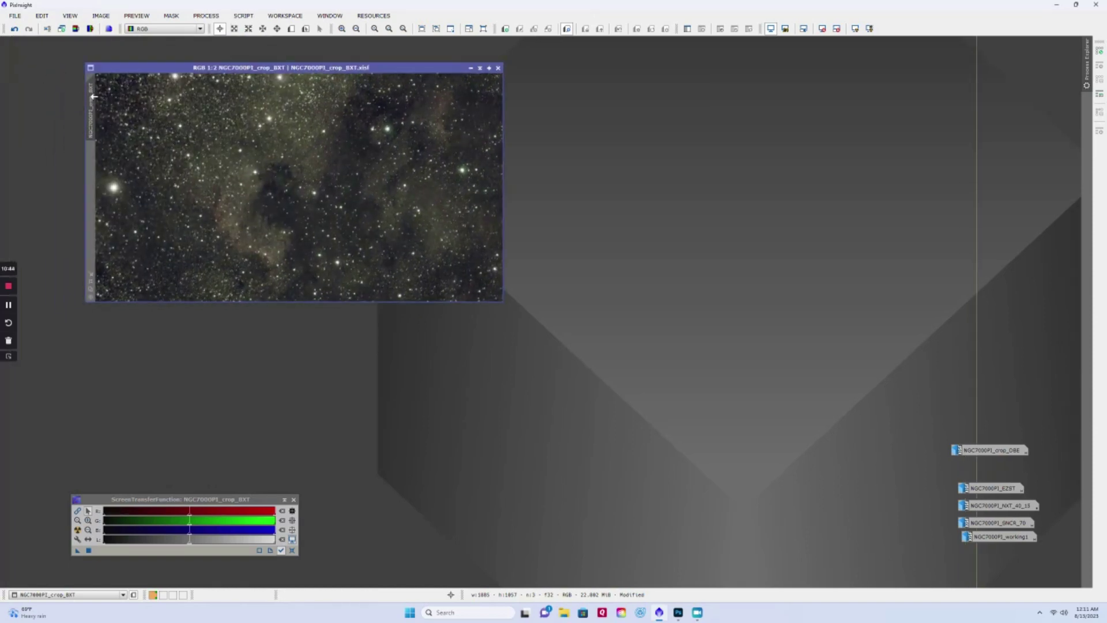
mouse_move(93, 97)
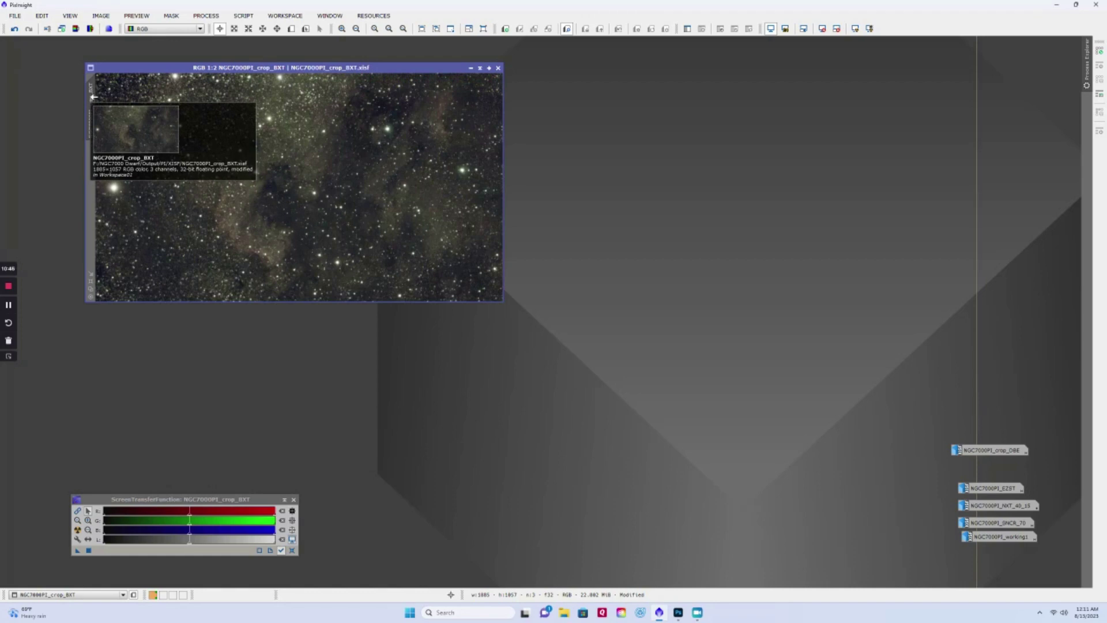
right_click(93, 97)
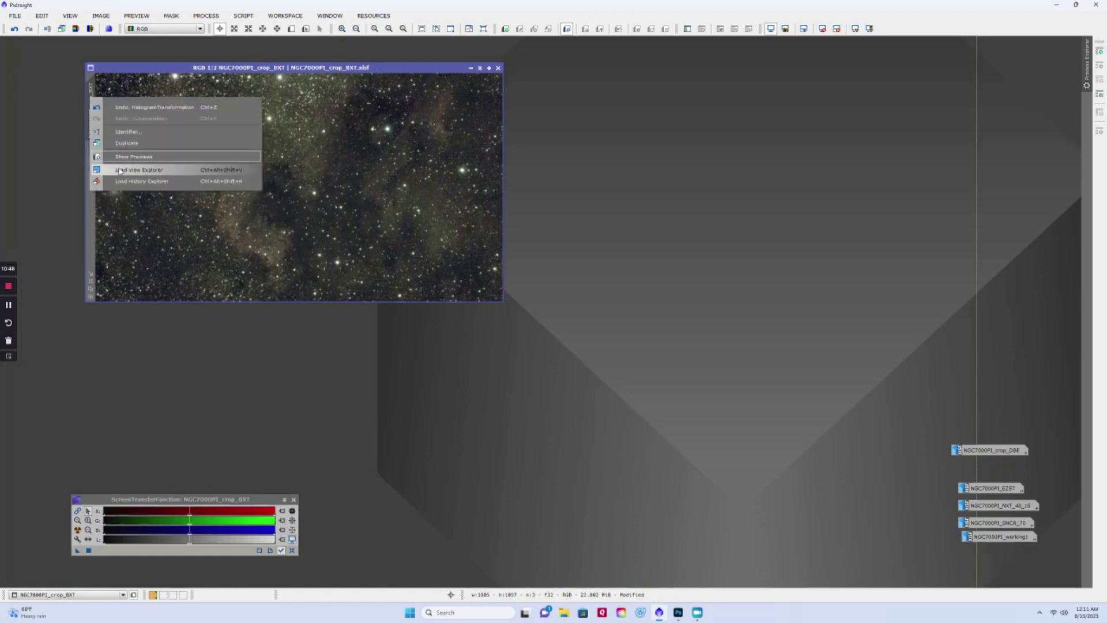
left_click(130, 133)
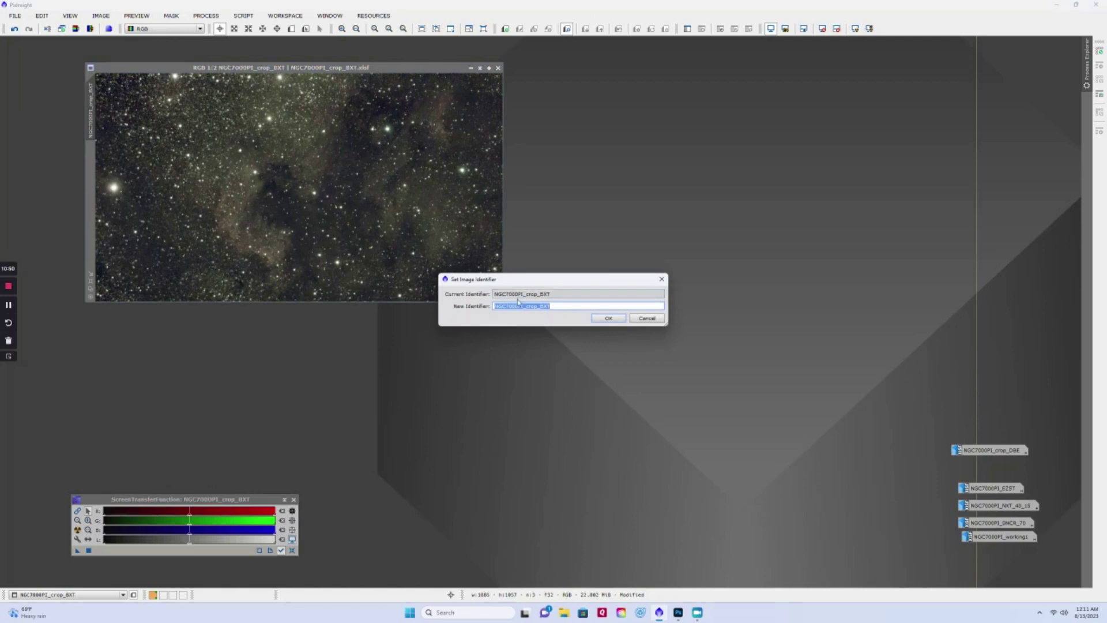
key("End")
key("shift+Left")
key("shift+Left")
key("shift+Left")
type("EZST")
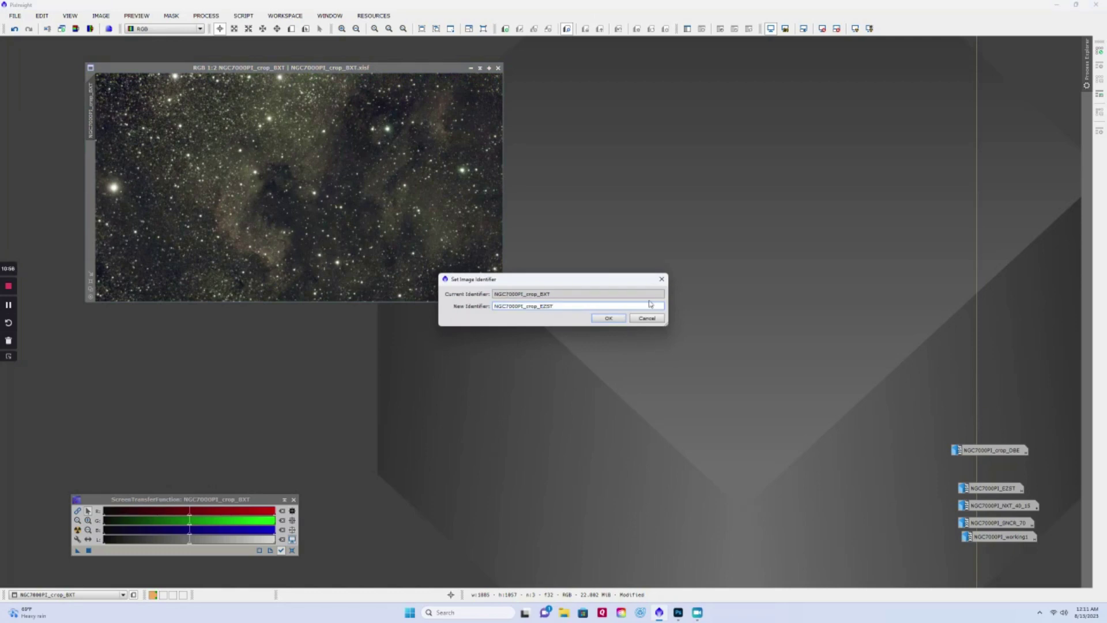
key("Return")
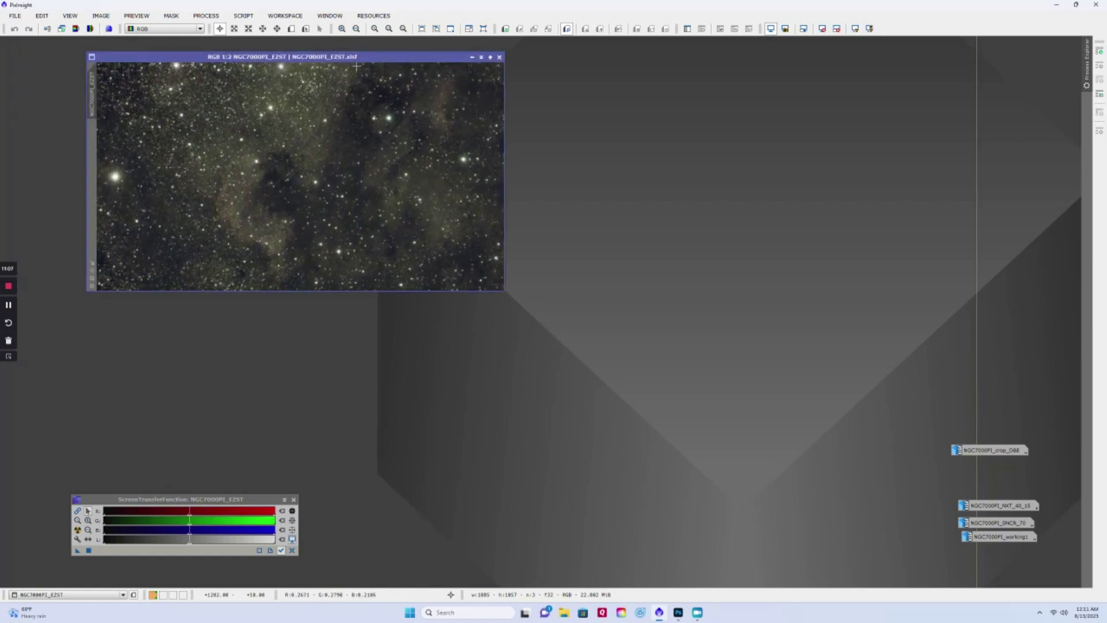
Close ScreenTransferFunction, and slightly enlarge and reposition the NGC7000PI_EZST image window
left_click(294, 500)
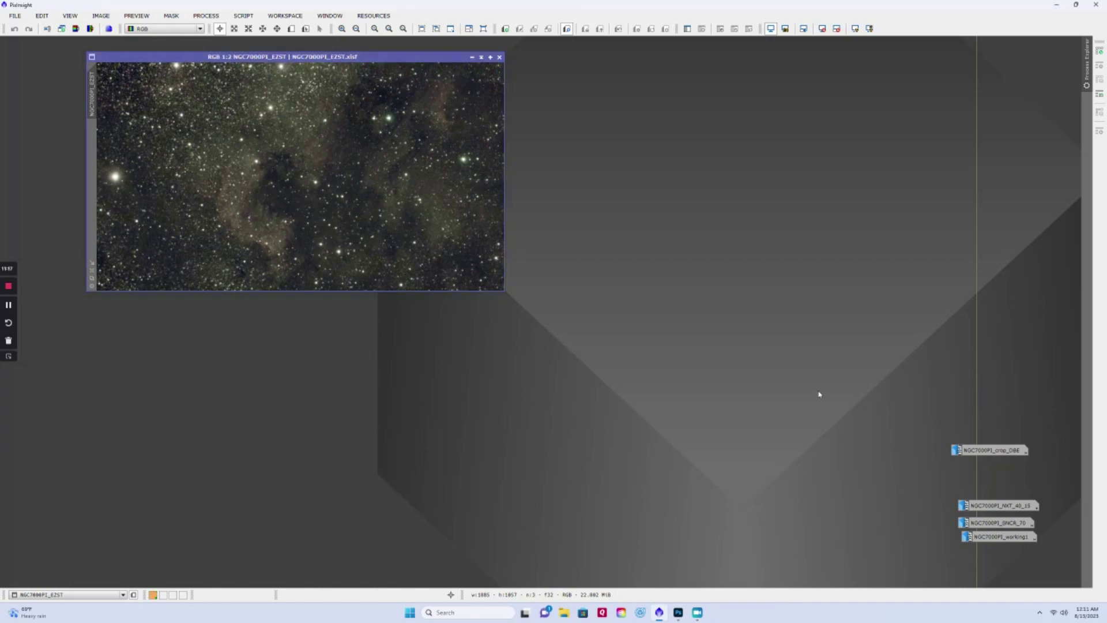
scroll(291, 166, "up", 3)
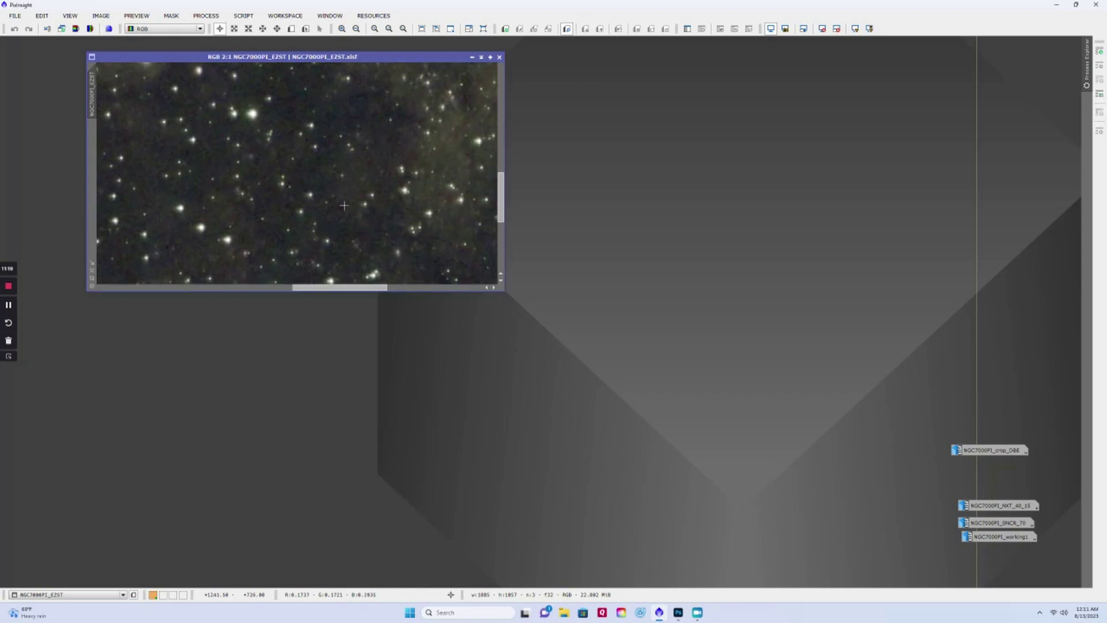
scroll(320, 154, "down", 6)
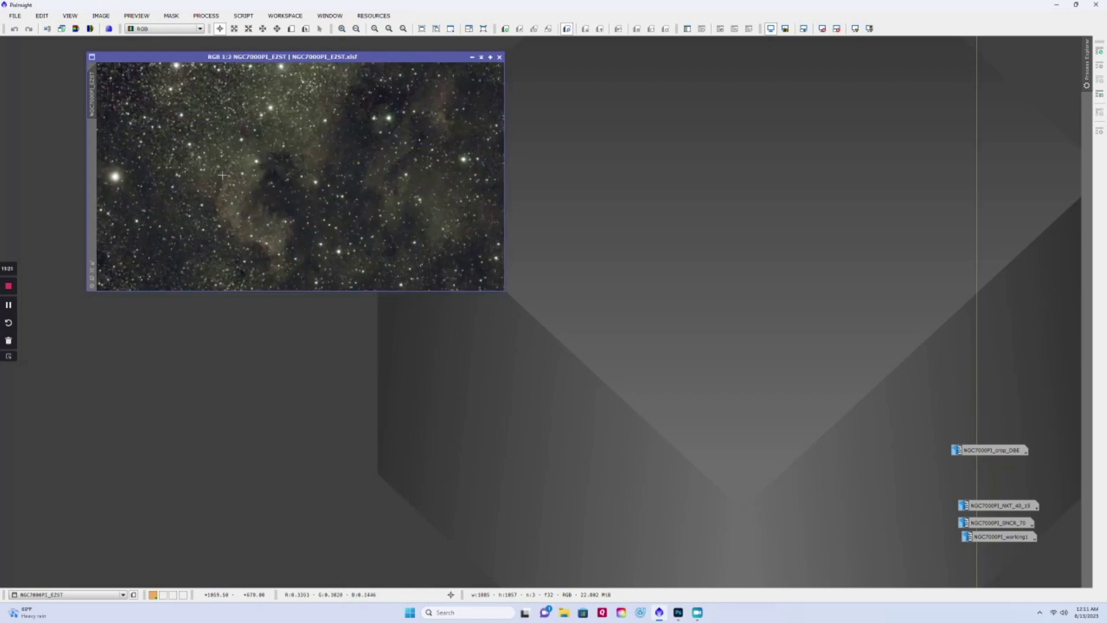
scroll(220, 175, "up", 2)
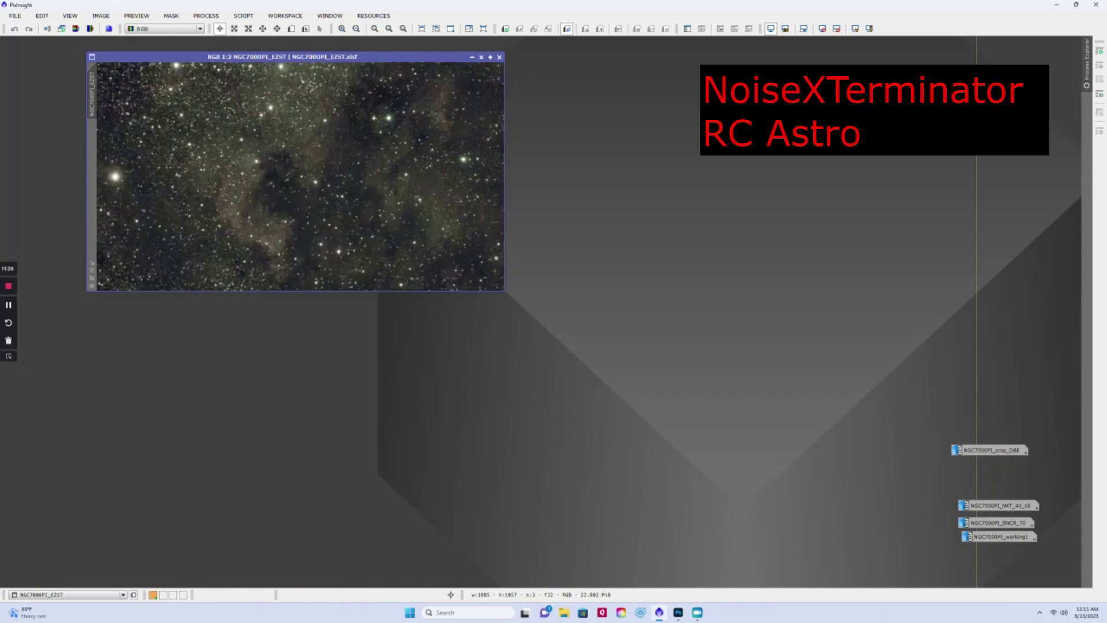
left_click_drag(502, 290, 532, 315)
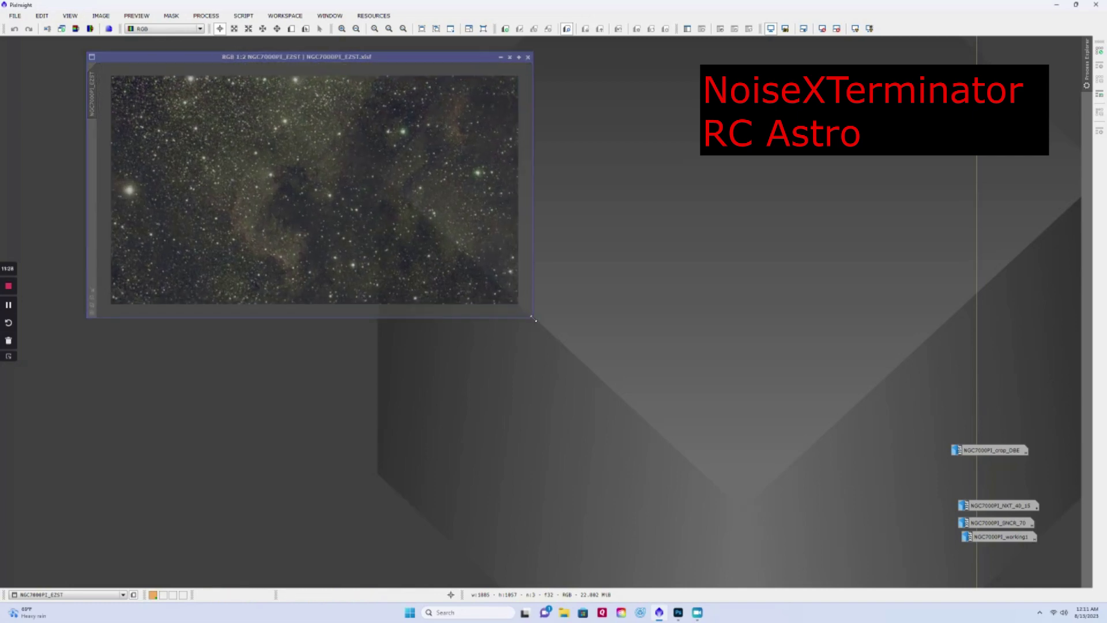
left_click_drag(346, 57, 320, 66)
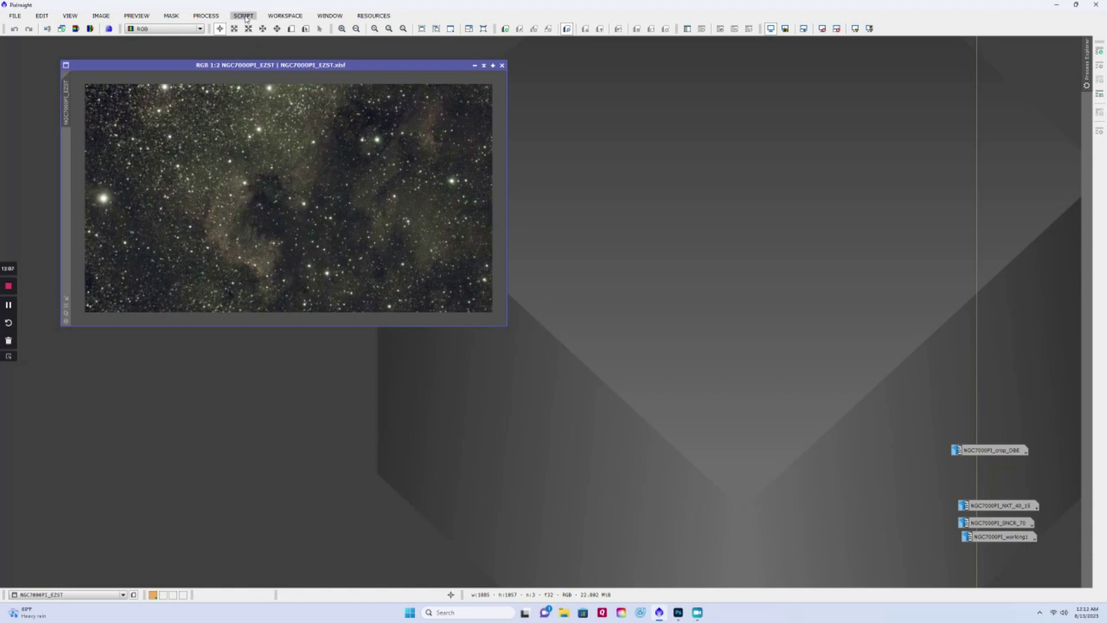
Open the NoiseXTerminator noise reduction process and set its Denoise amount to 0.40
left_click(246, 18)
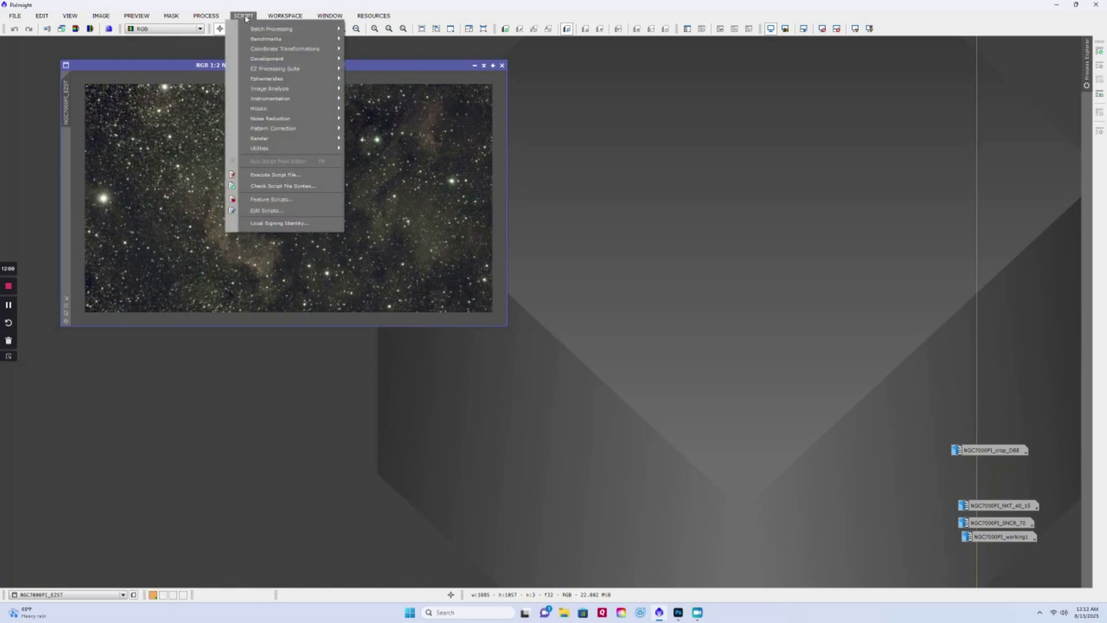
mouse_move(224, 17)
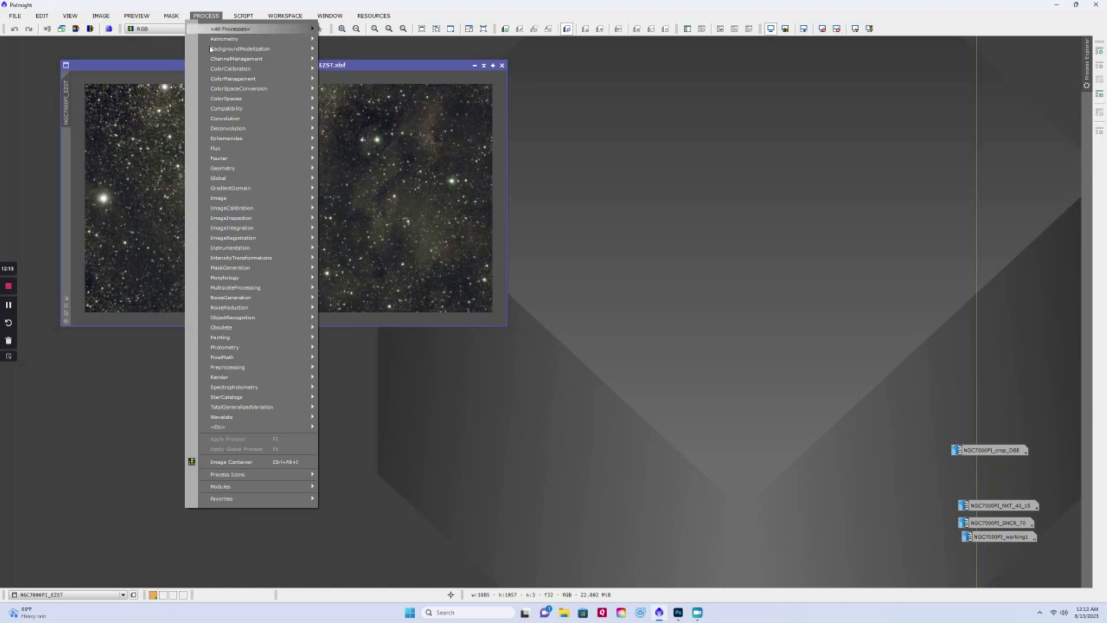
mouse_move(242, 307)
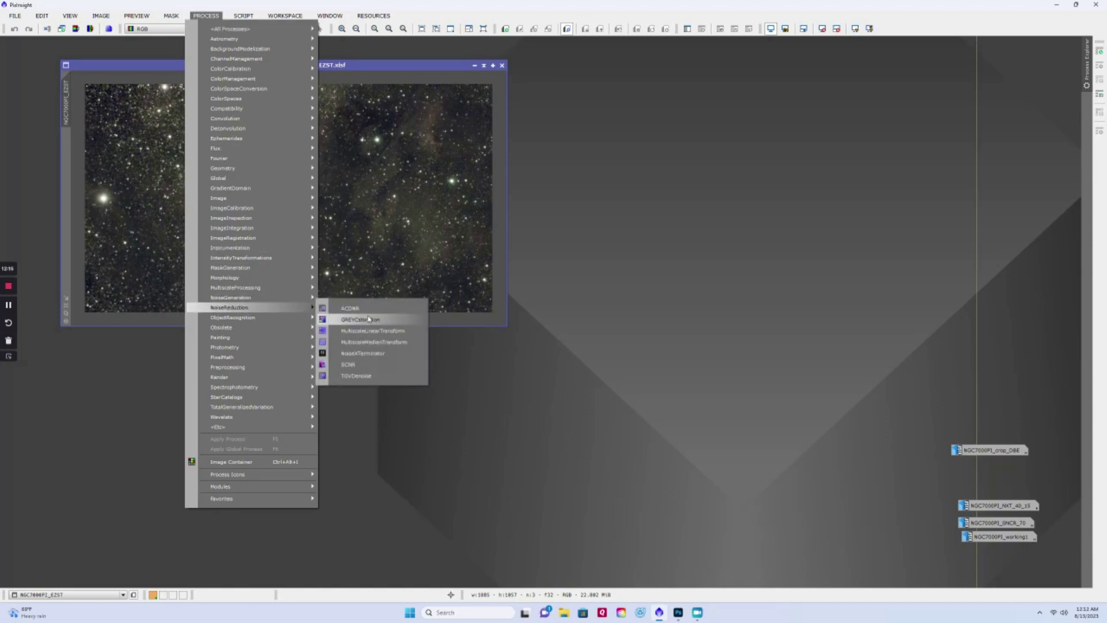
left_click(369, 352)
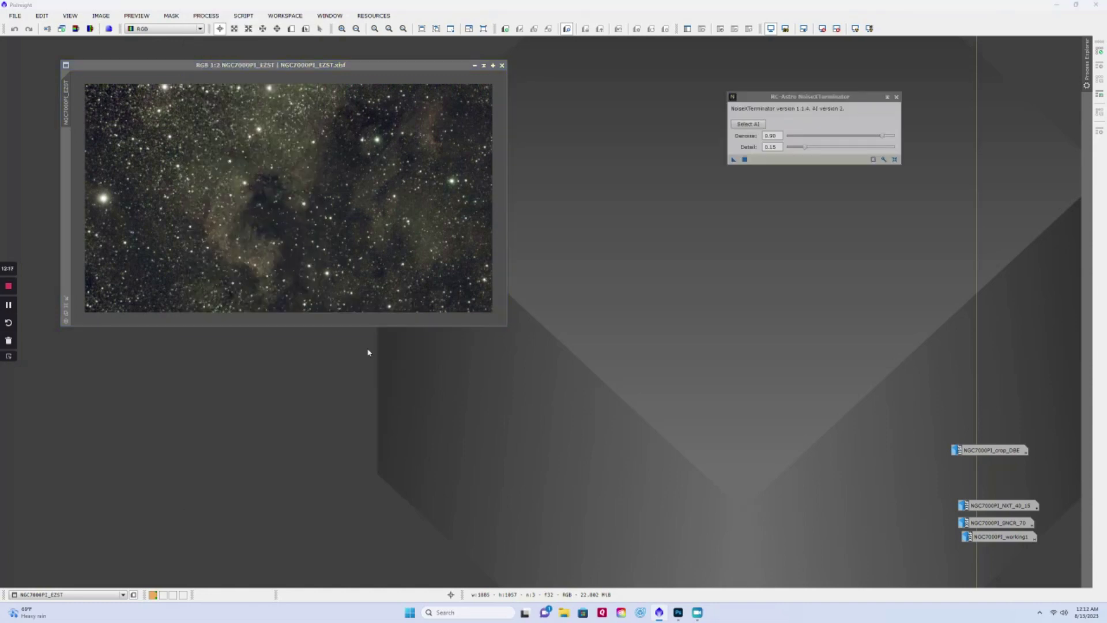
left_click_drag(880, 135, 833, 137)
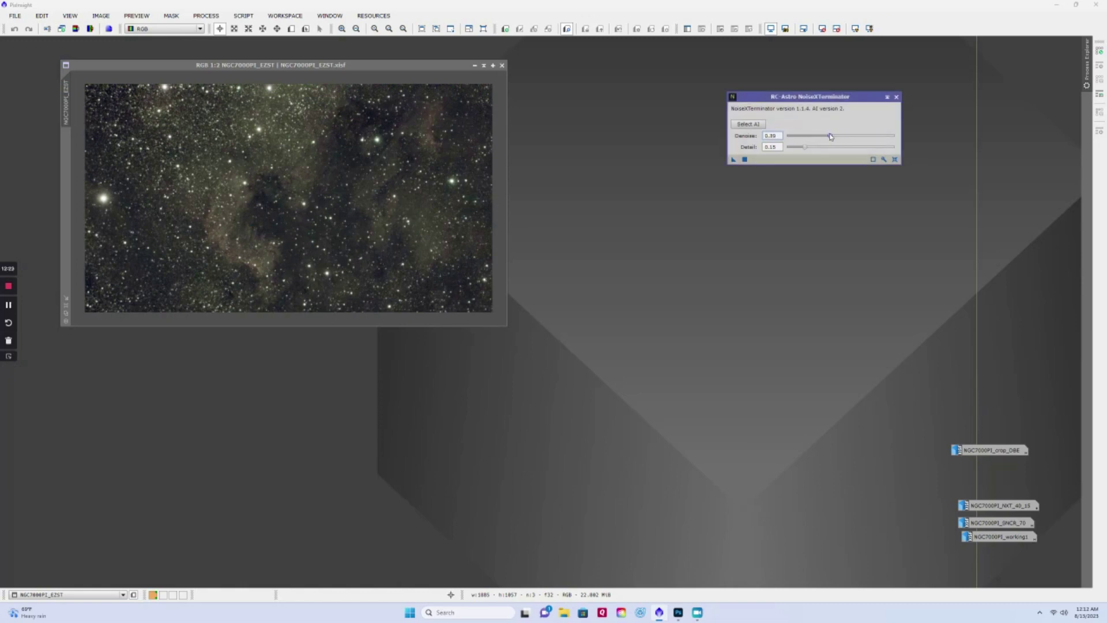
left_click_drag(830, 97, 852, 97)
left_click_drag(848, 138, 851, 137)
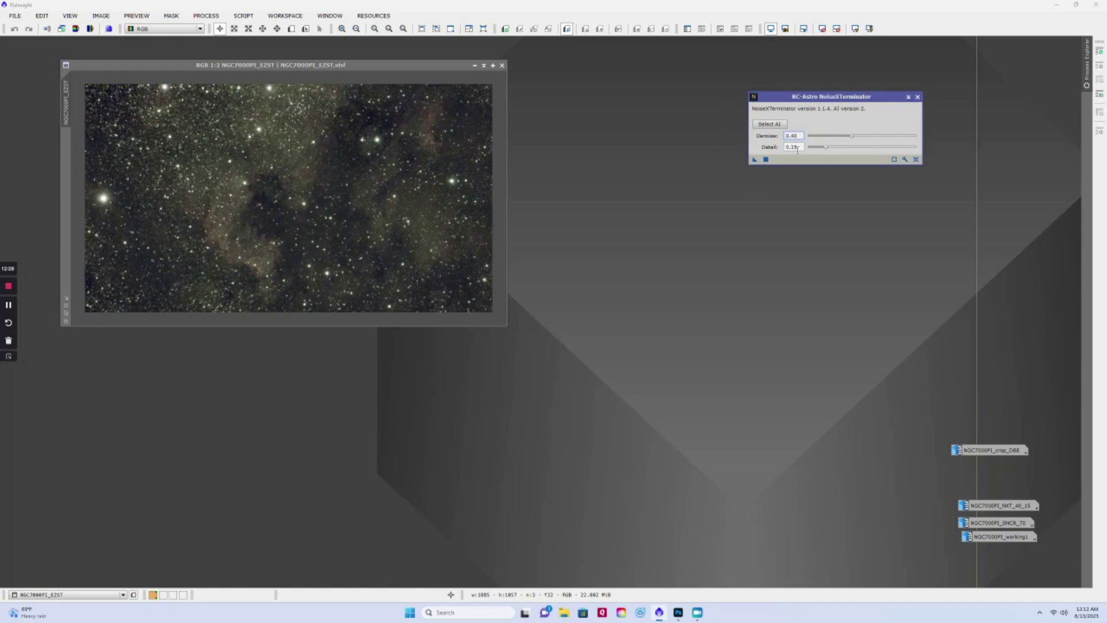
Apply NoiseXTerminator to the NGC7000PI_EZST image, close the process console, inspect the denoised stars and nebula, and close NoiseXTerminator
left_click_drag(756, 162, 411, 164)
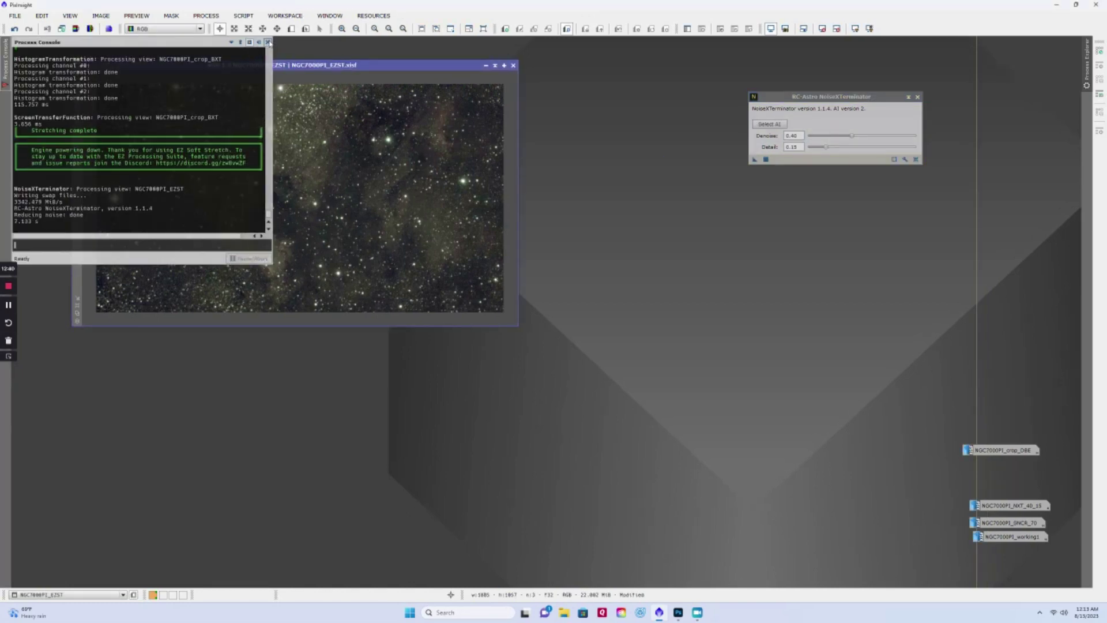
left_click(267, 42)
left_click_drag(349, 65, 396, 81)
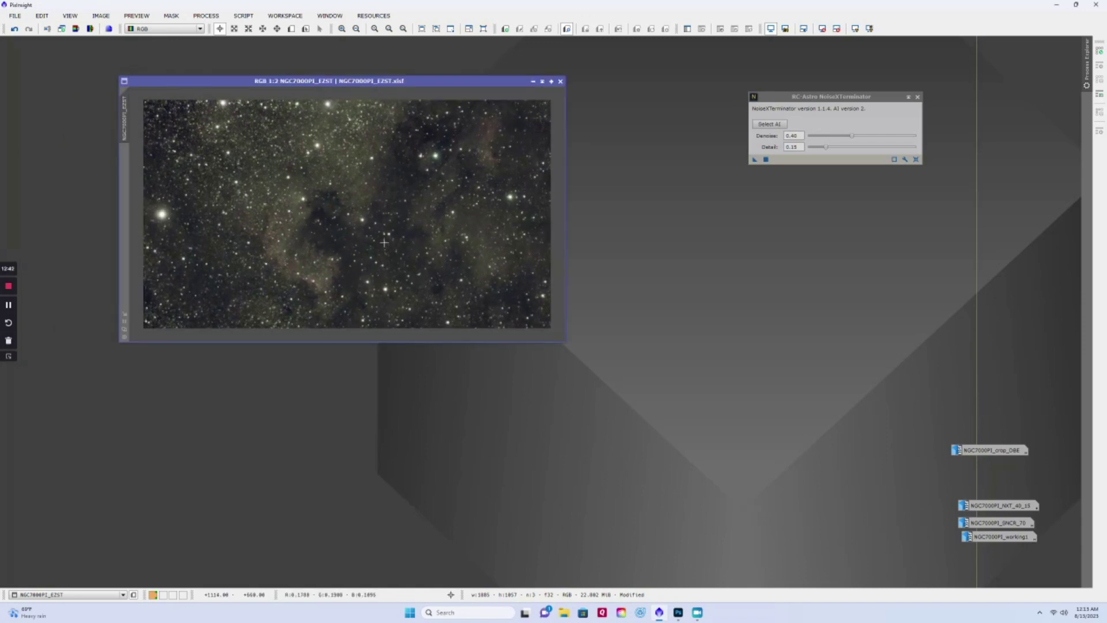
scroll(374, 217, "up", 2)
scroll(375, 216, "down", 3)
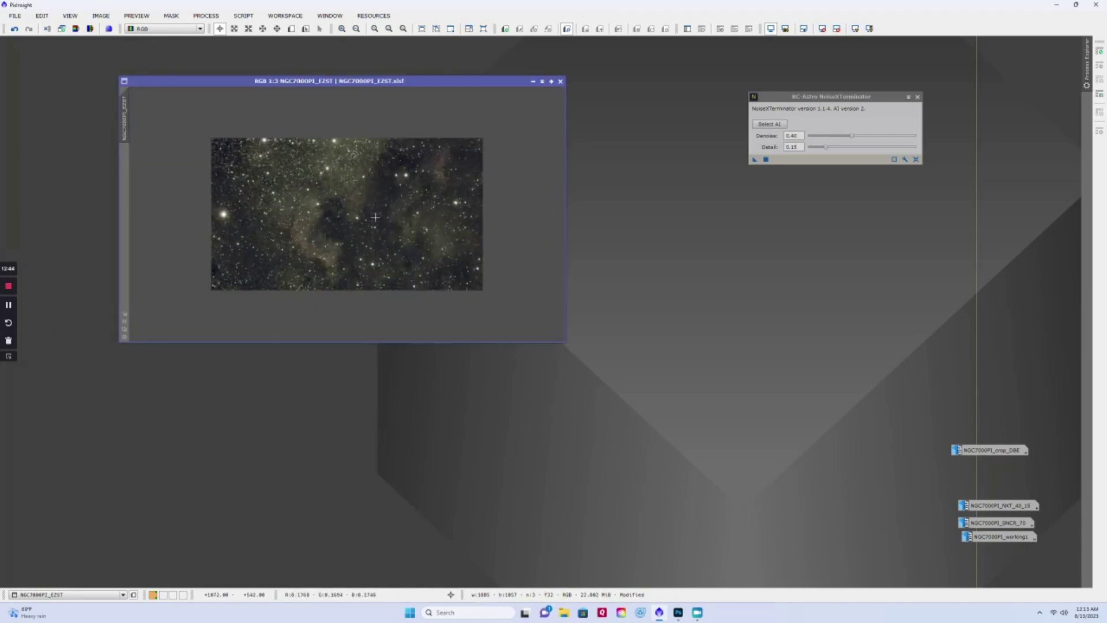
scroll(375, 216, "up", 2)
scroll(375, 216, "down", 1)
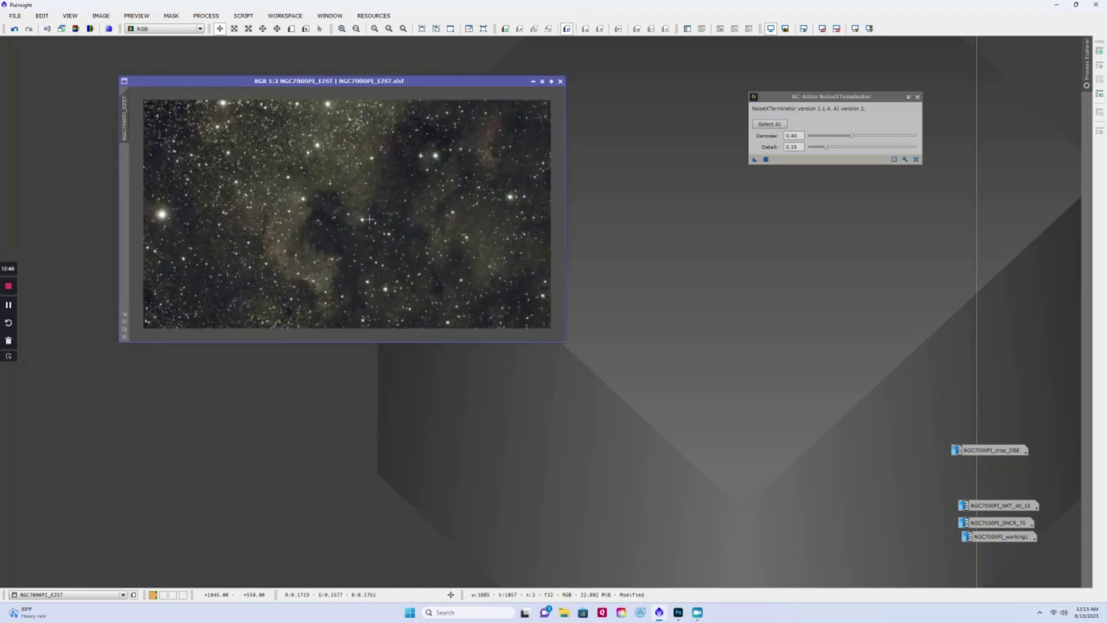
left_click(918, 98)
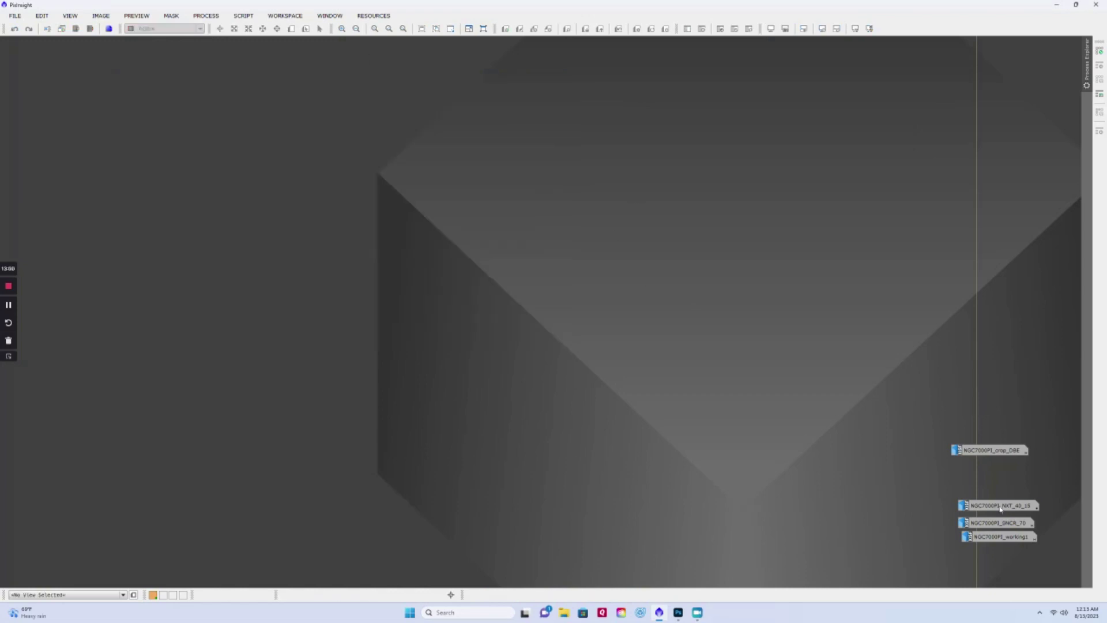
Restore the minimized NGC7000PI_NXT_40_15 image and move its window to the former place of the NGC7000PI_EZST image
double_click(997, 505)
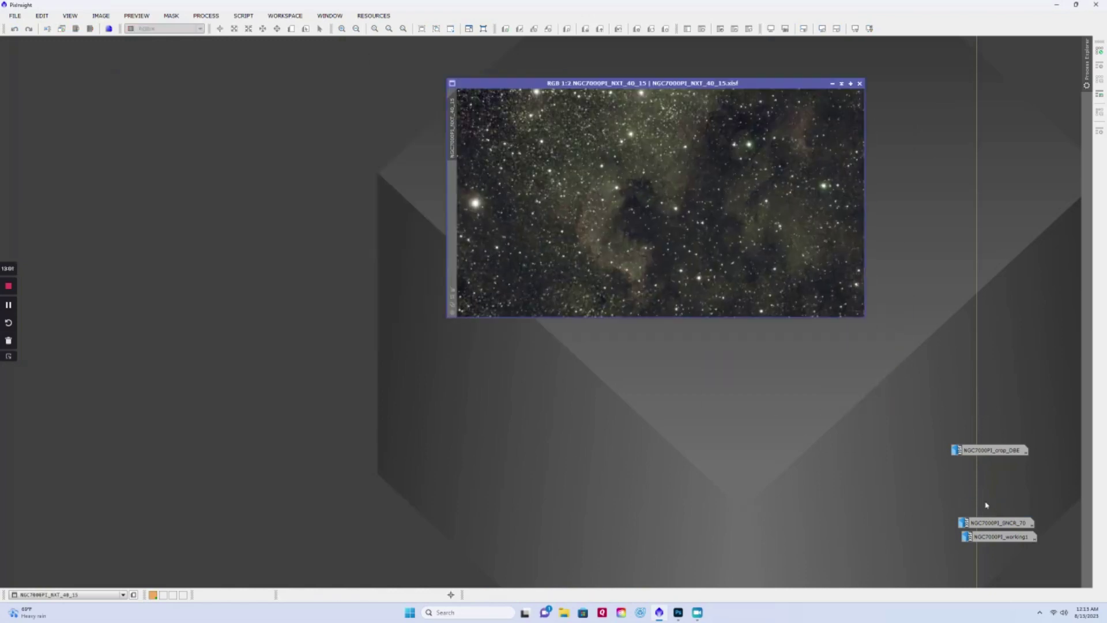
left_click_drag(639, 83, 293, 73)
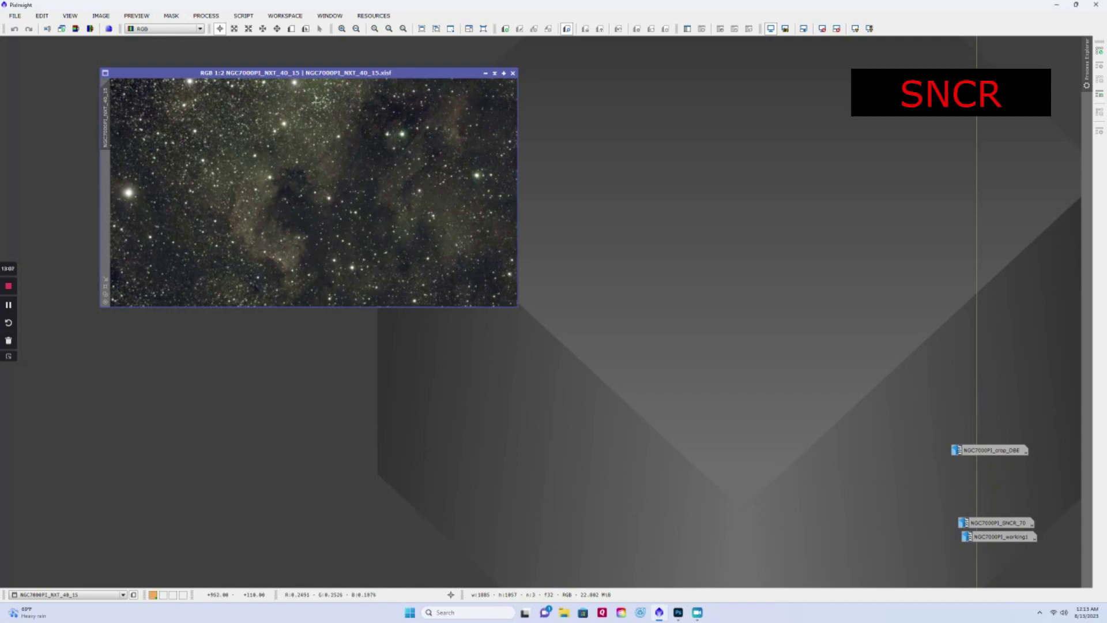
left_click_drag(280, 73, 259, 76)
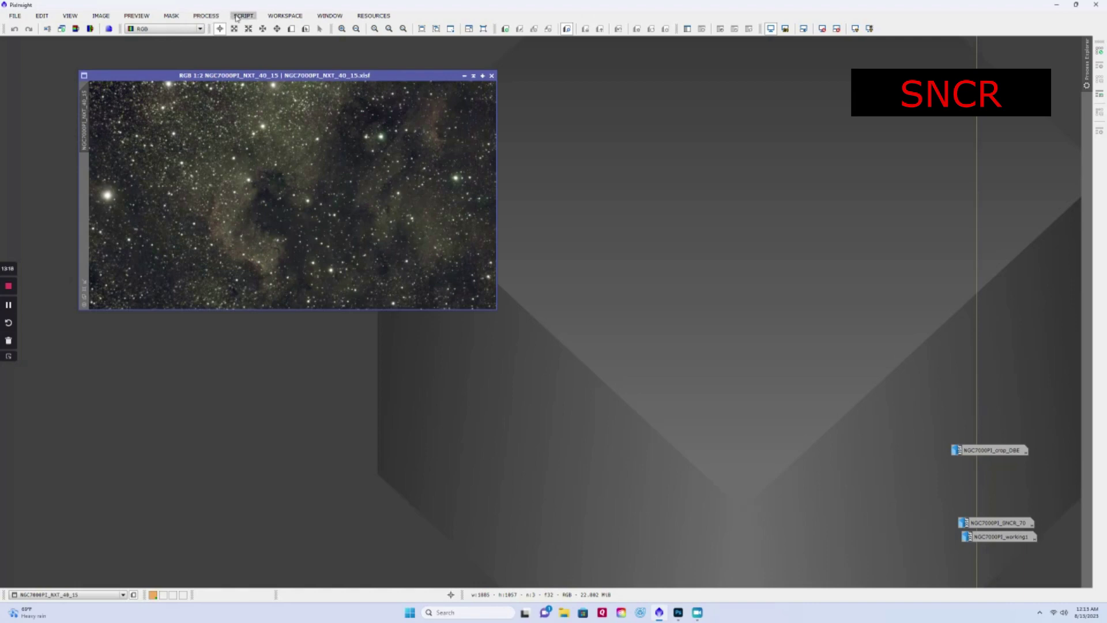
Apply SCNR to the NGC7000PI_NXT_40_15 image to remove green with Average Neutral protection and amount 0.70, and close SCNR
left_click(205, 15)
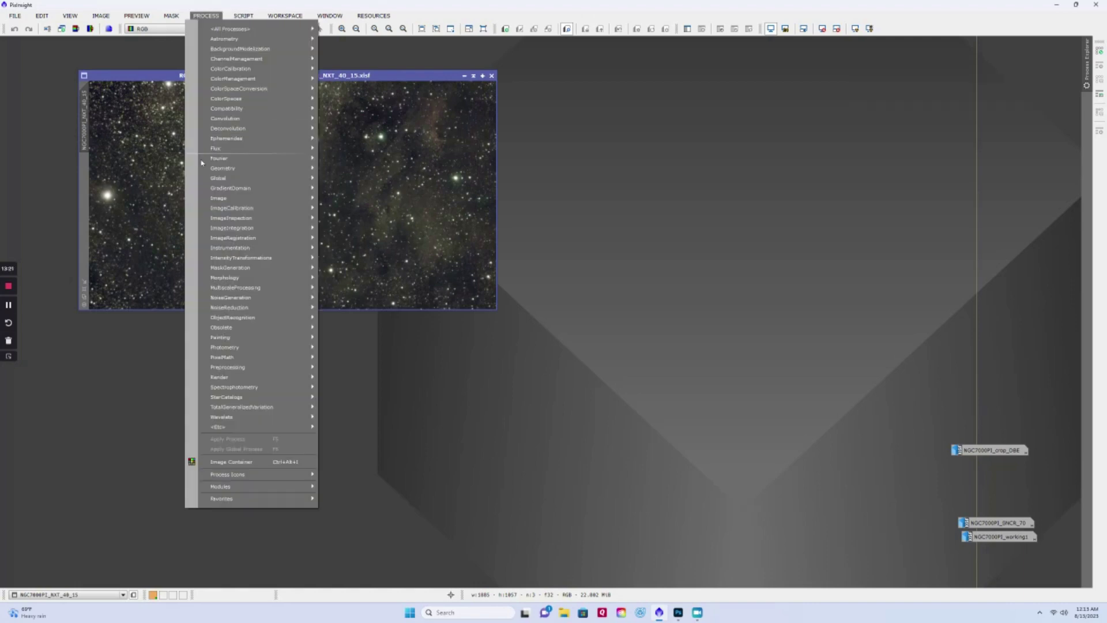
mouse_move(235, 309)
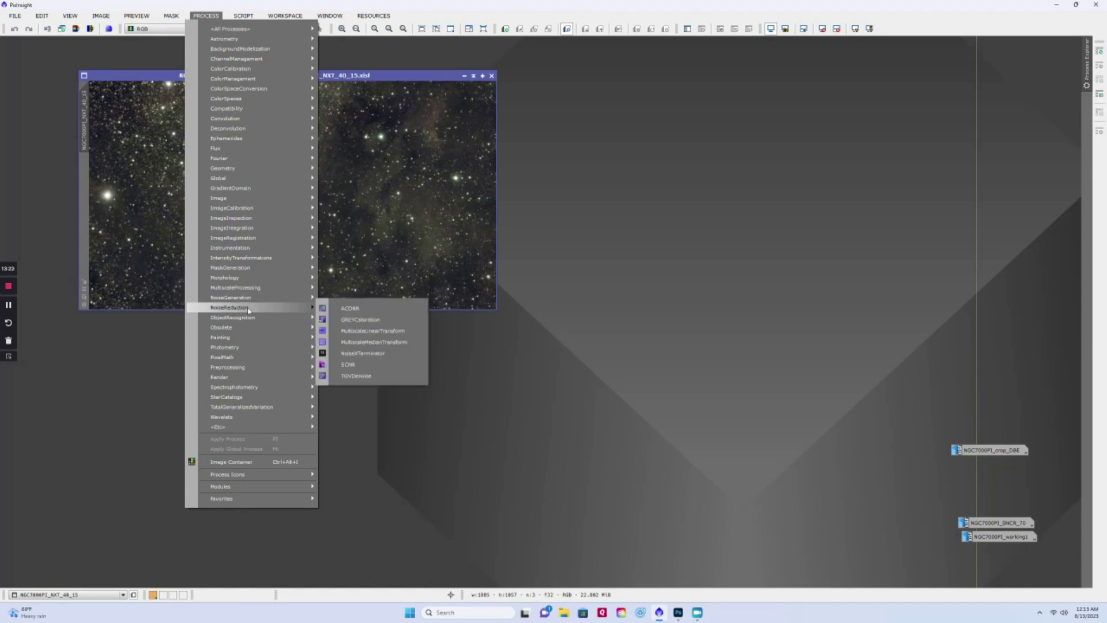
left_click(355, 369)
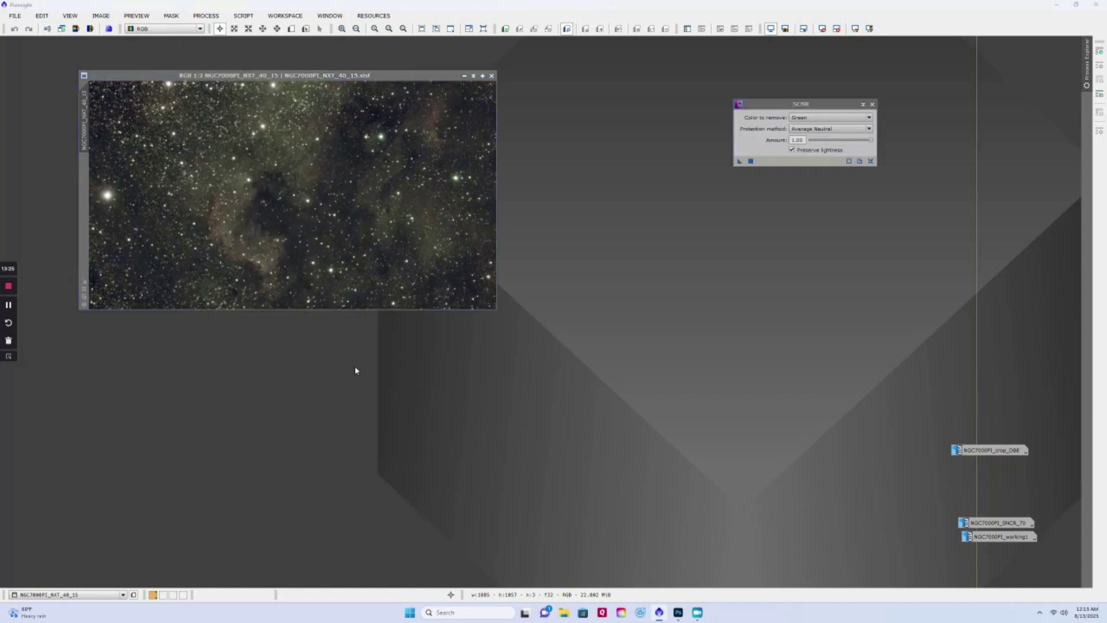
left_click_drag(872, 141, 853, 144)
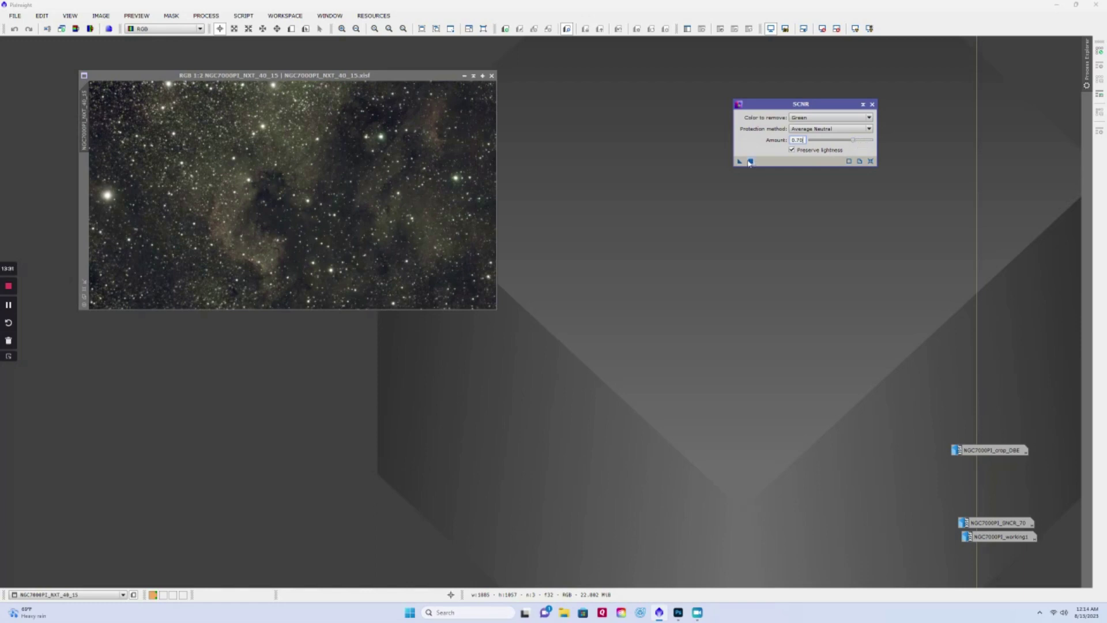
left_click_drag(740, 160, 365, 161)
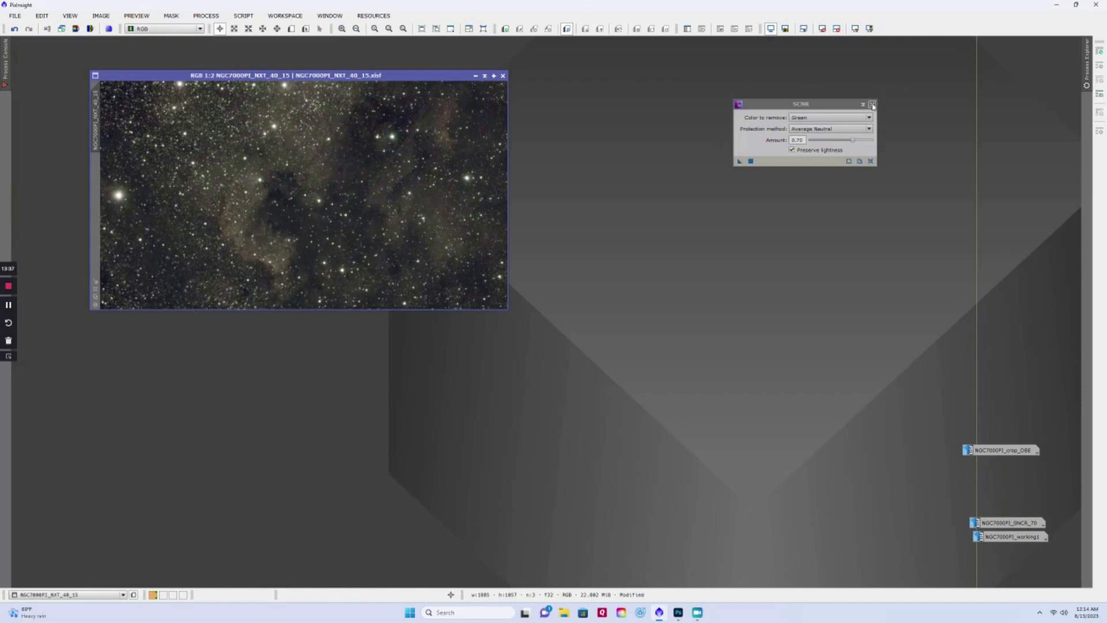
left_click(873, 104)
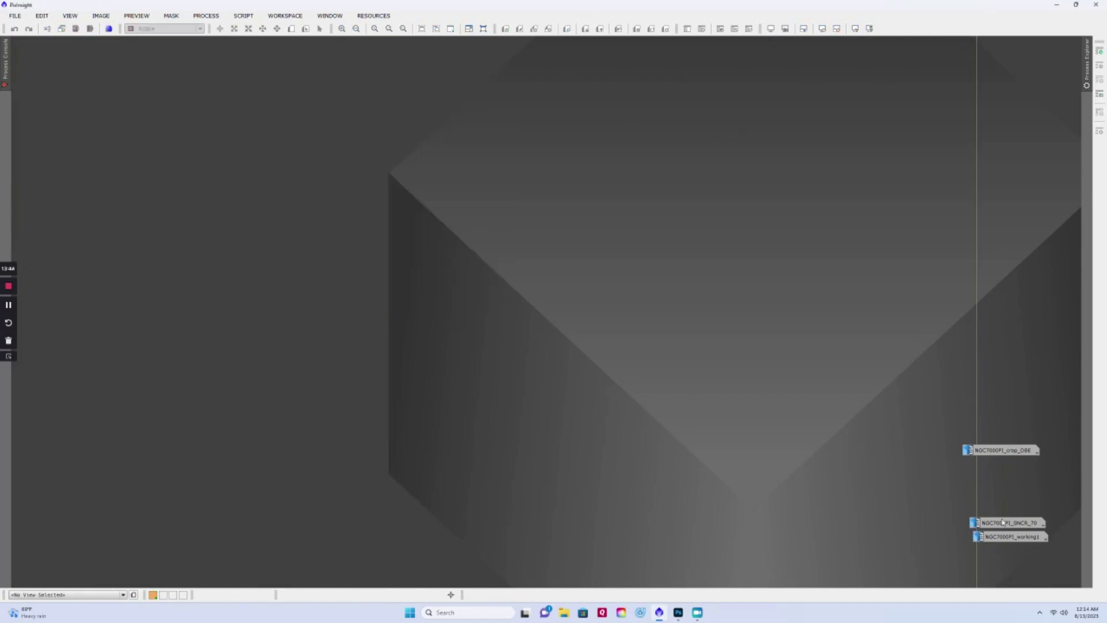
Restore the minimized NGC7000PI_SNCR_70 image and reposition its window in the workspace
double_click(1002, 522)
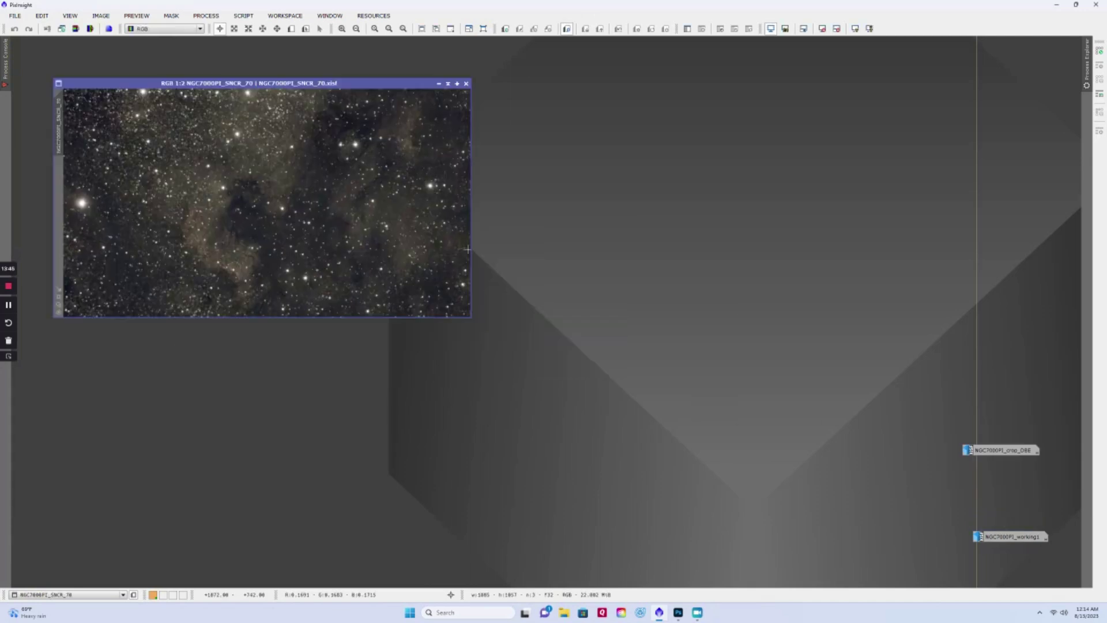
left_click_drag(378, 90, 478, 111)
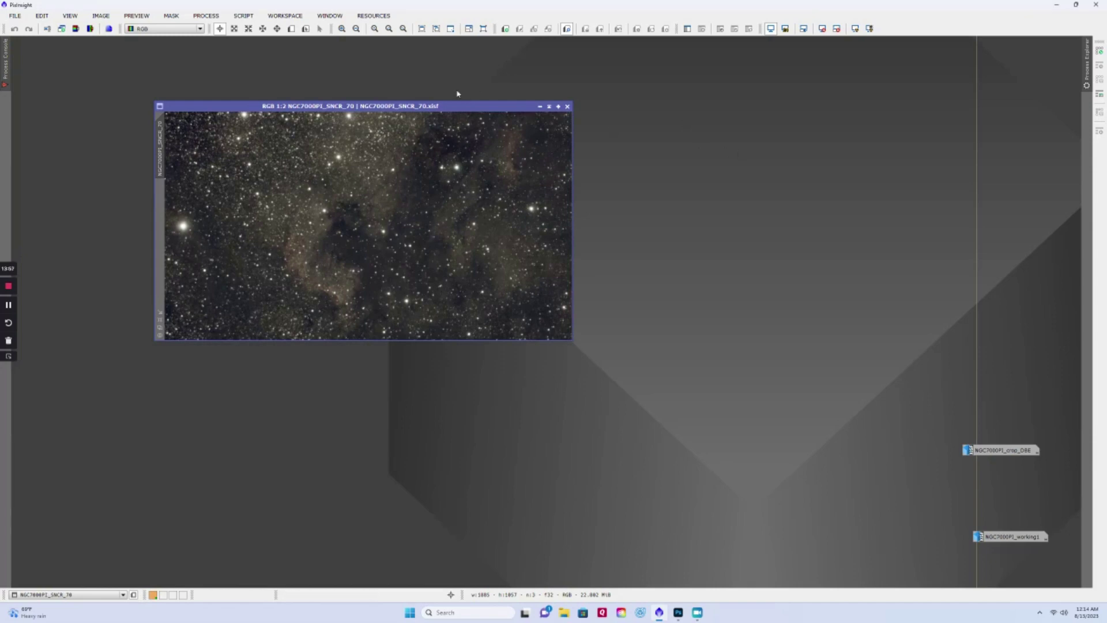
mouse_move(162, 133)
right_click(164, 145)
left_click(214, 183)
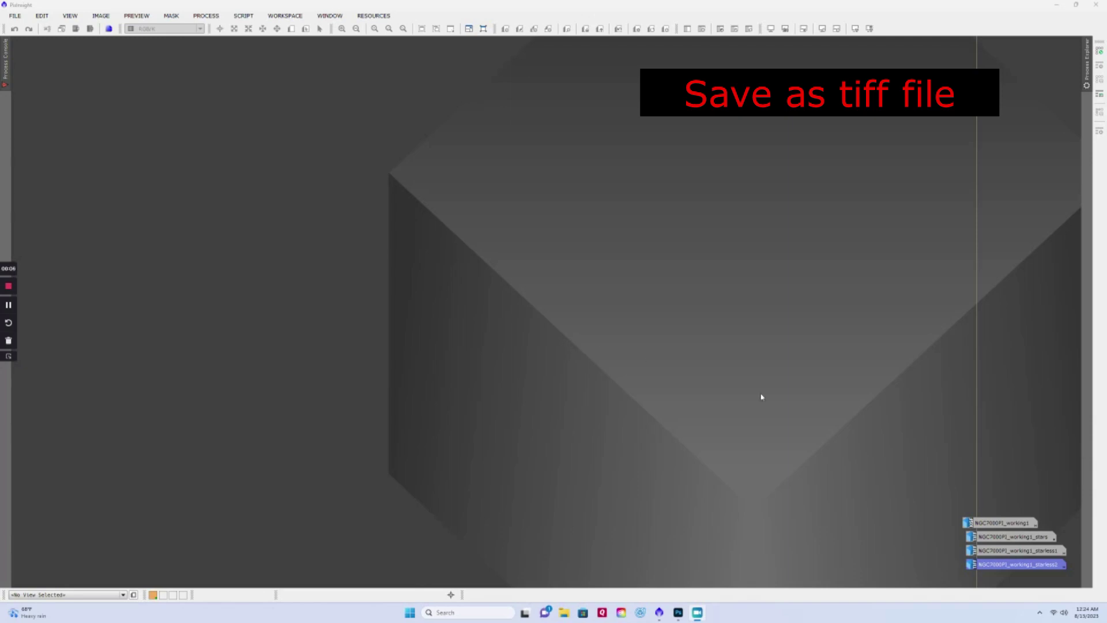
Restore the minimized NGC7000PI_working1 image, zoom it to 1:2, and slightly enlarge and reposition its window
left_click(994, 526)
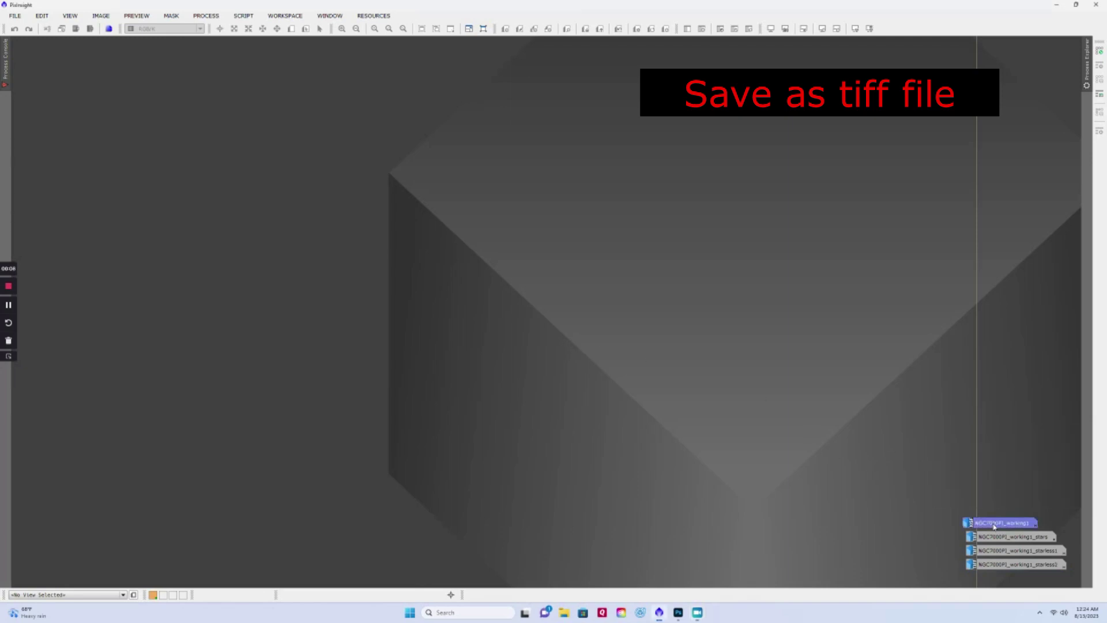
double_click(994, 525)
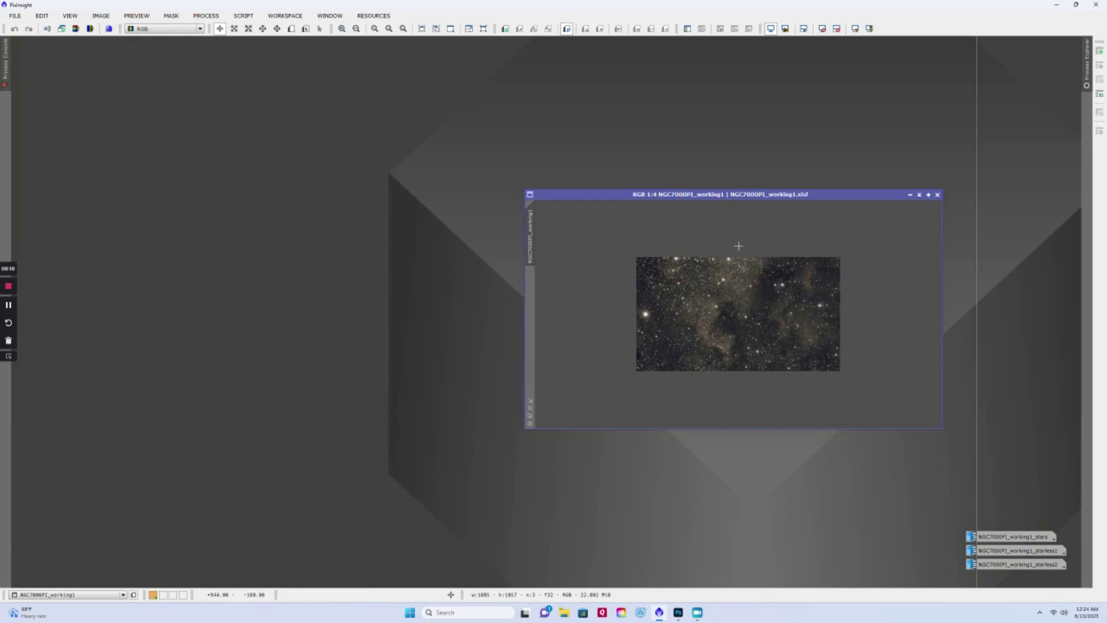
left_click_drag(739, 203, 362, 91)
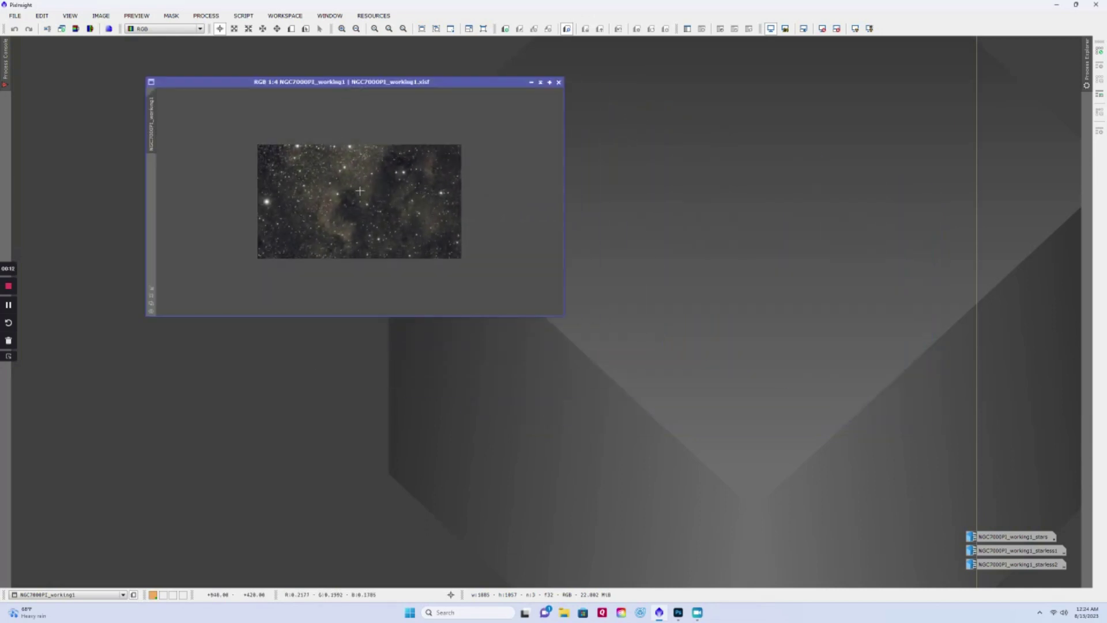
scroll(362, 190, "up", 1)
scroll(362, 189, "up", 1)
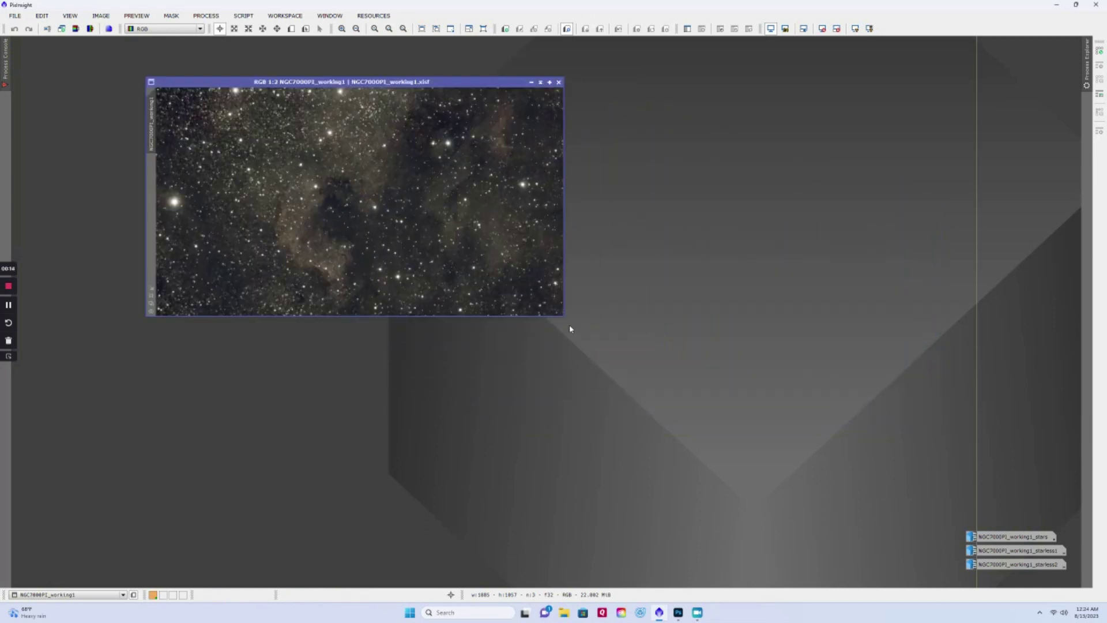
left_click_drag(565, 318, 594, 344)
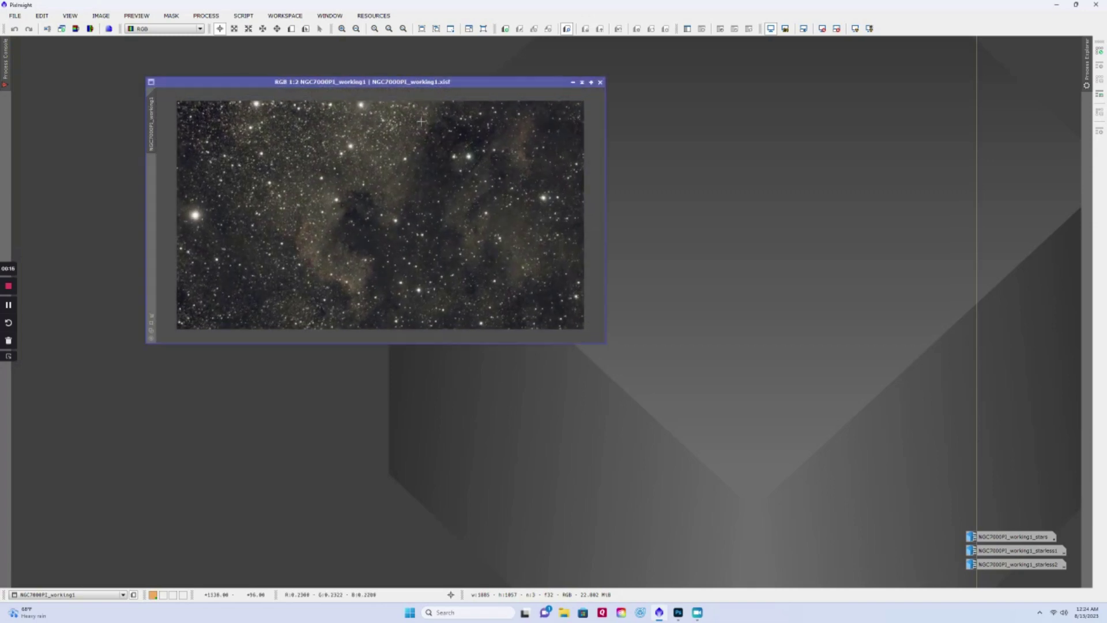
left_click_drag(357, 84, 346, 84)
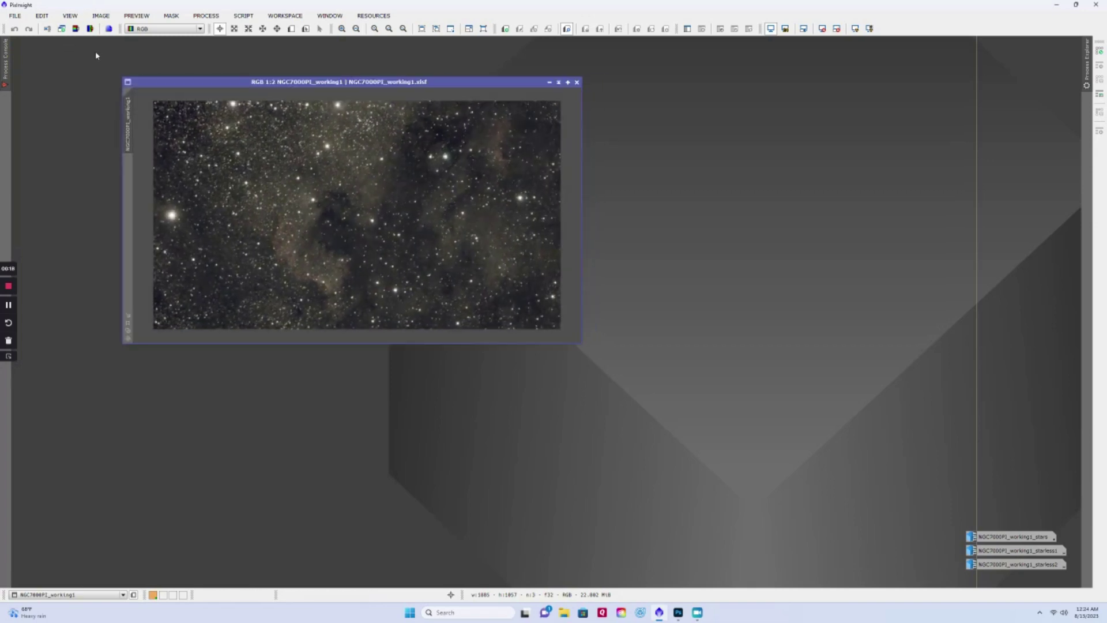
left_click(22, 16)
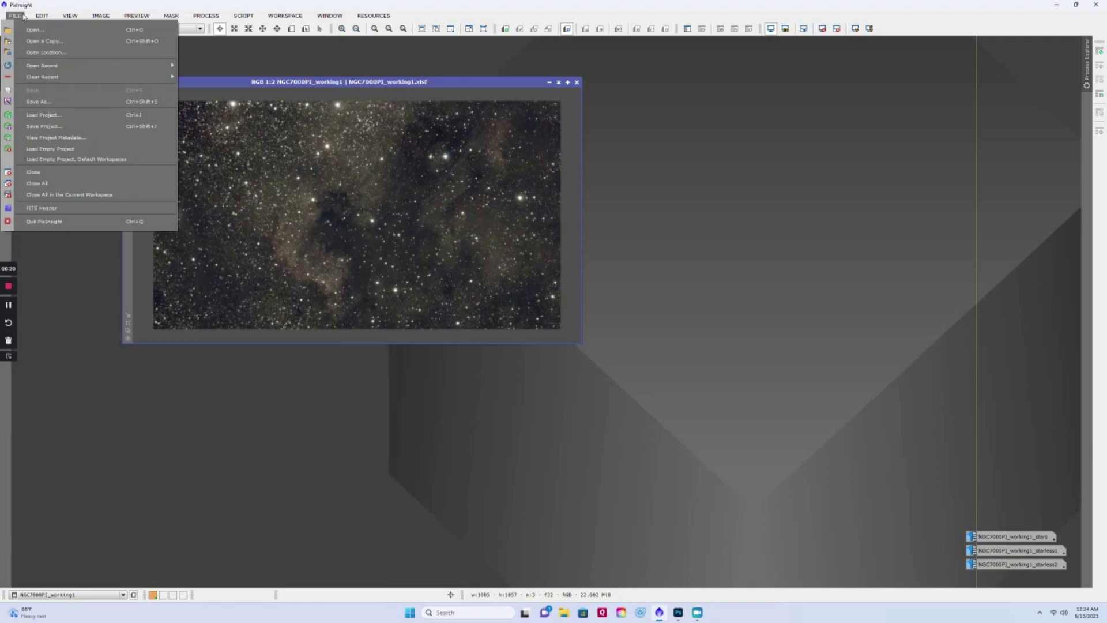
left_click(60, 108)
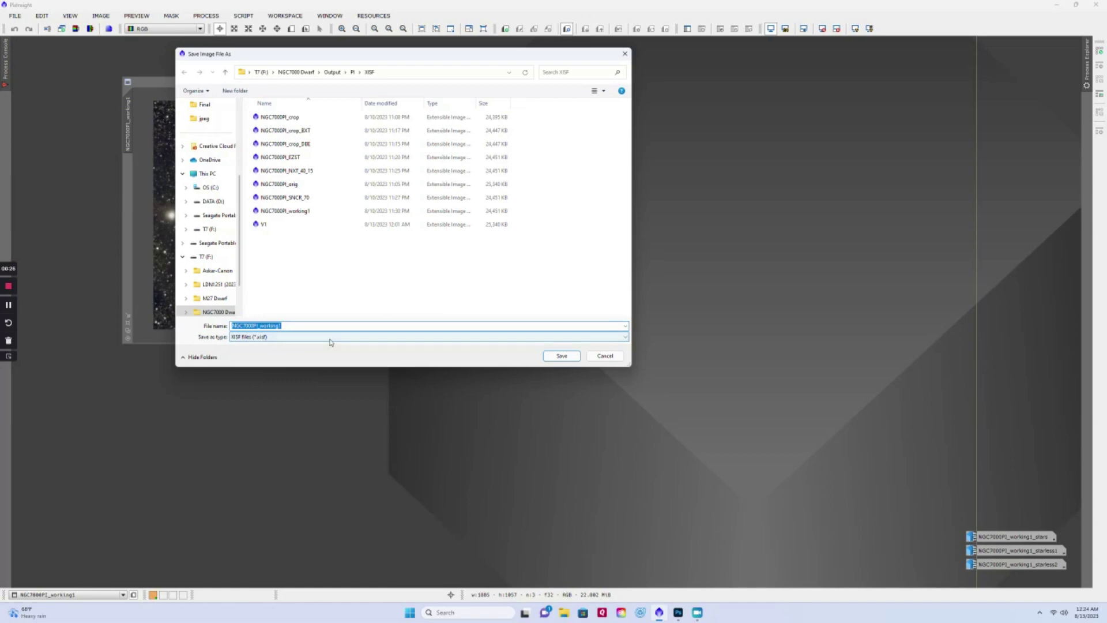
left_click(592, 339)
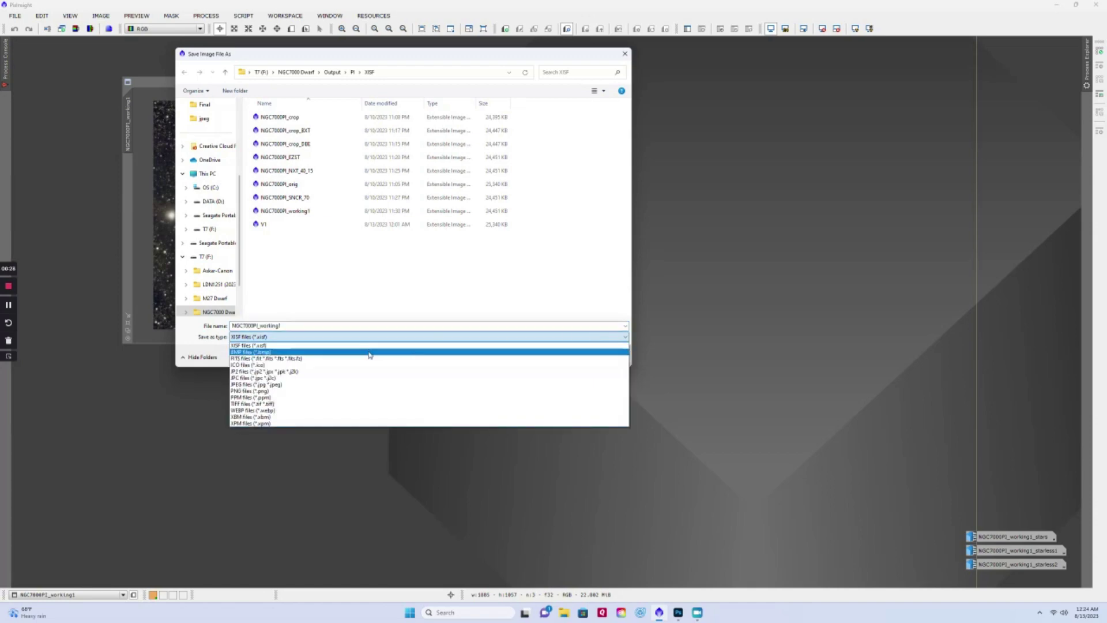
left_click(257, 403)
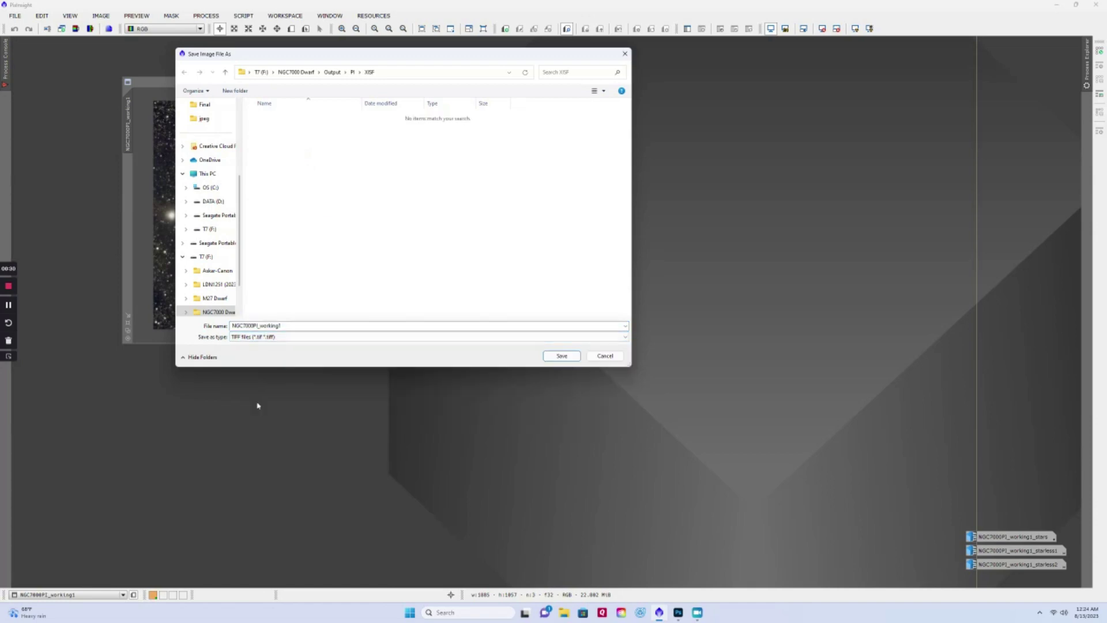
left_click(608, 357)
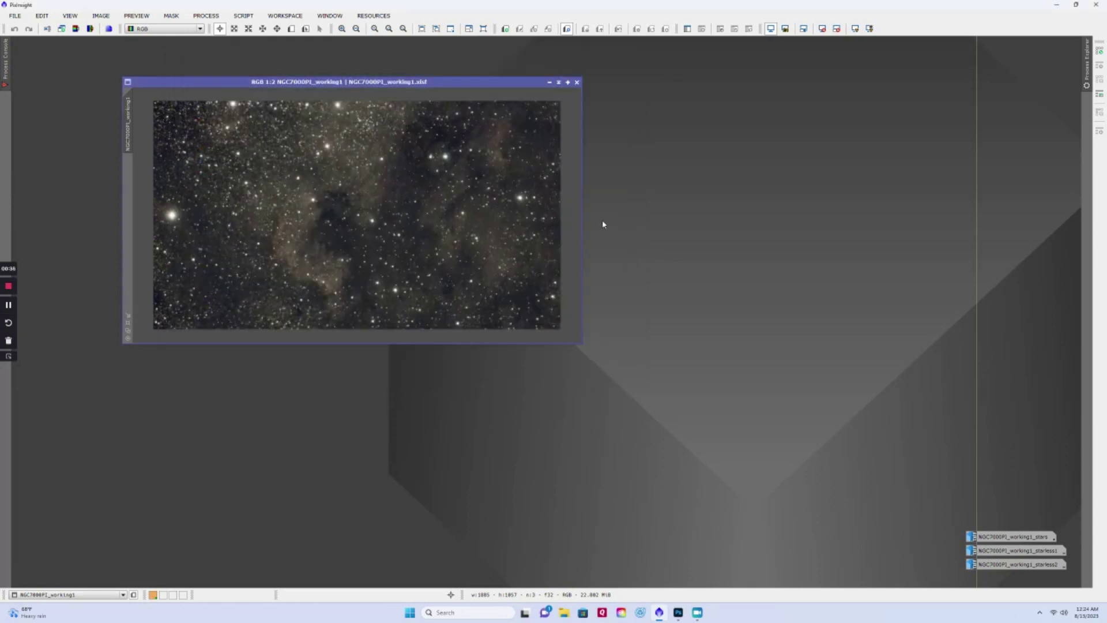
Close the NGC7000PI_working1 XISF image, open NGC7000PI_working1.tif from the tiff folder, and move its window clear of the workspace centre
left_click(576, 82)
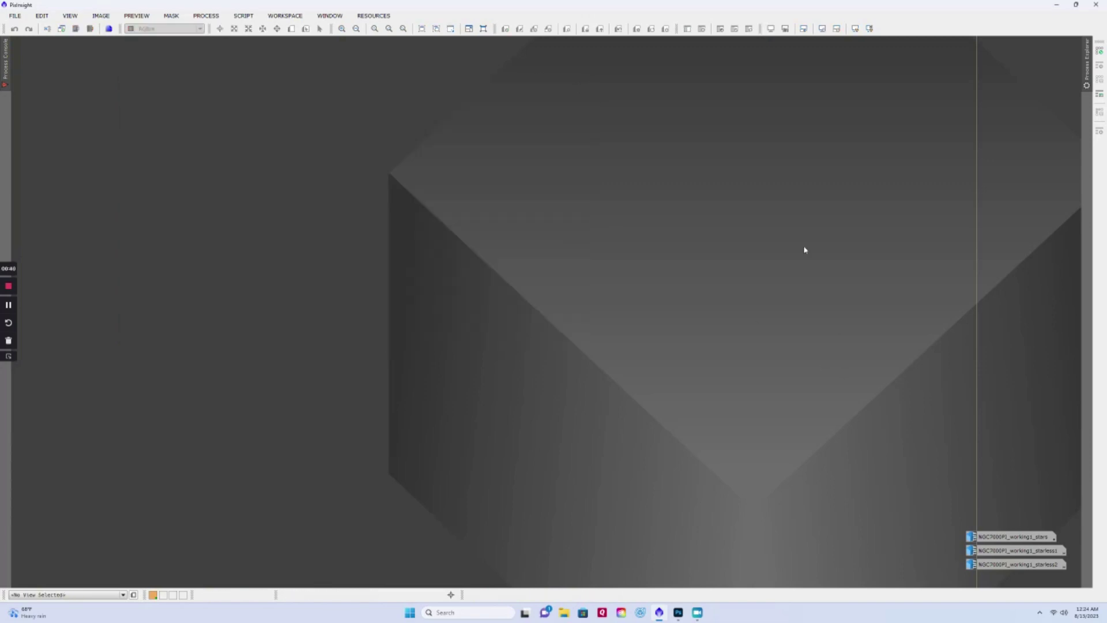
key("ctrl+o")
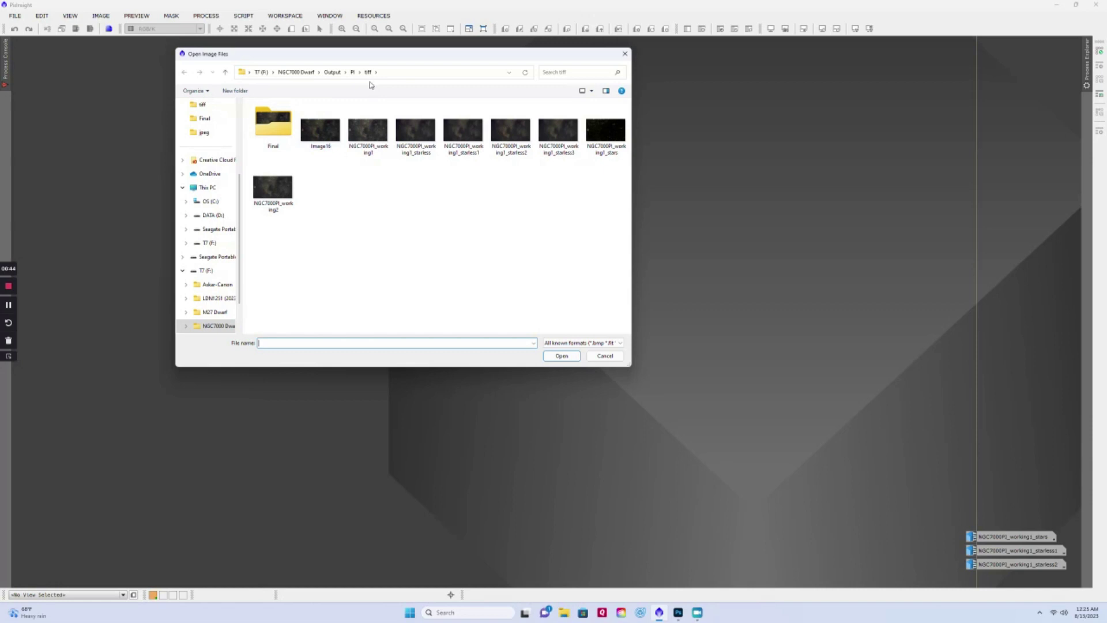
double_click(372, 146)
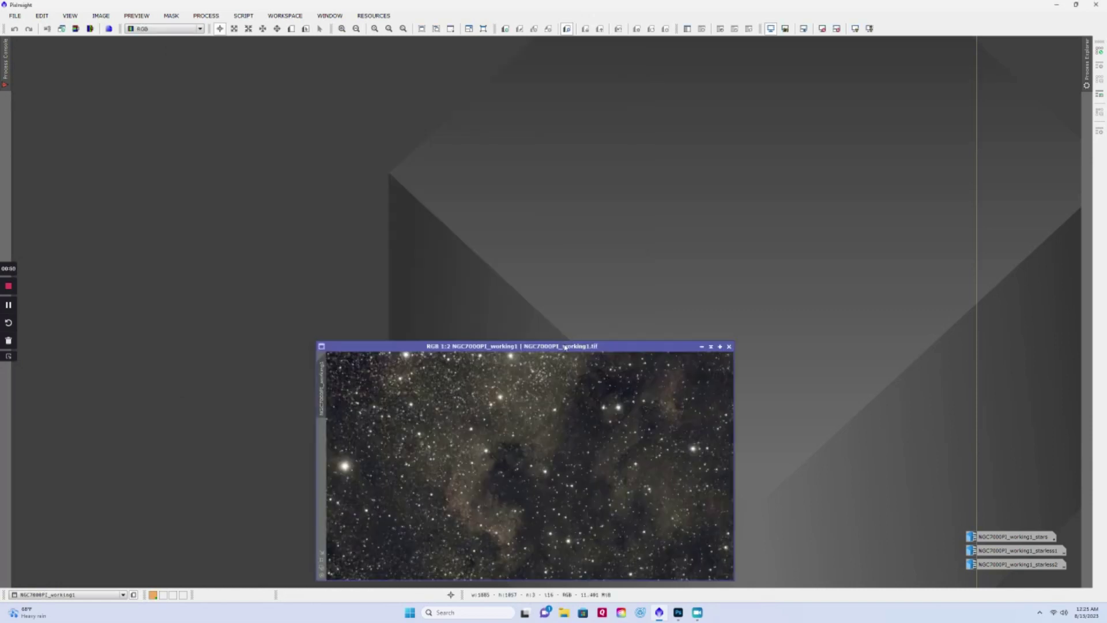
left_click_drag(565, 347, 329, 92)
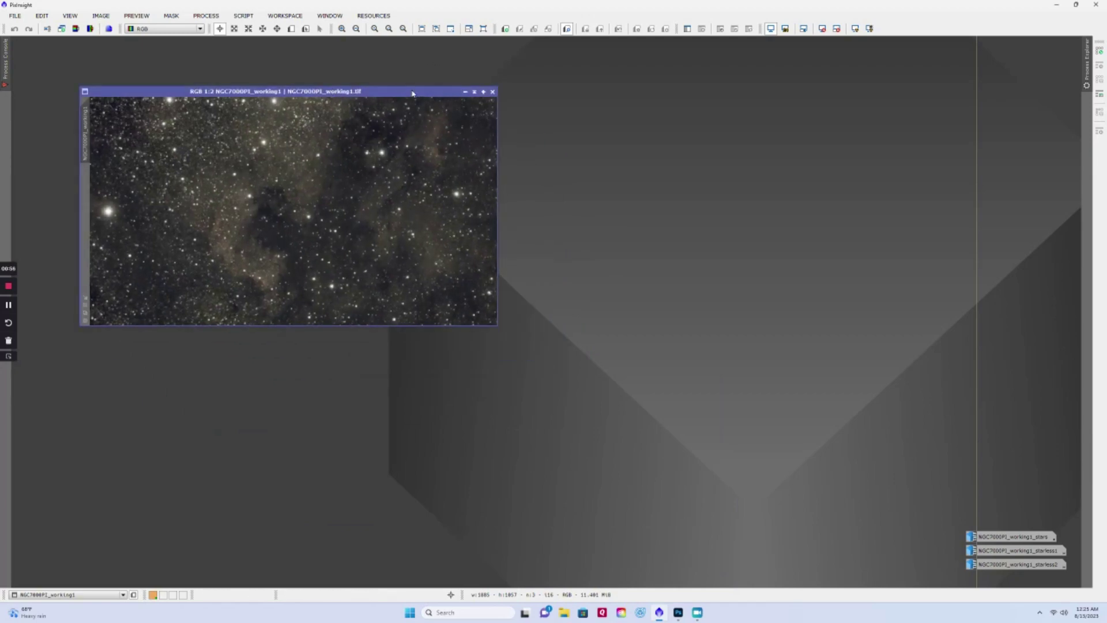
left_click_drag(413, 89, 411, 81)
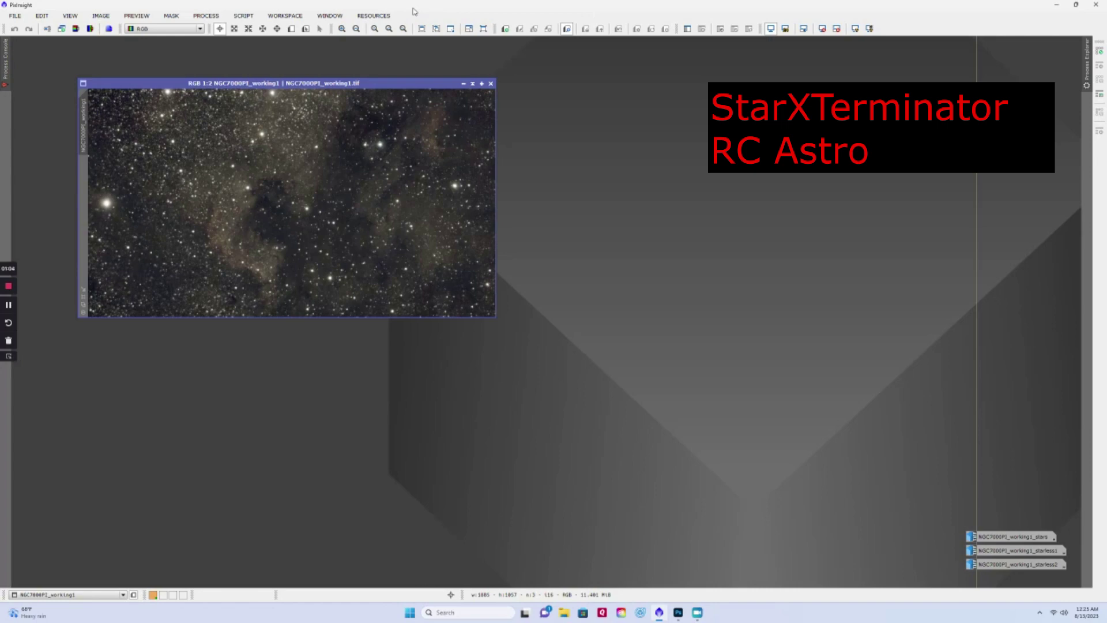
left_click_drag(372, 87, 346, 70)
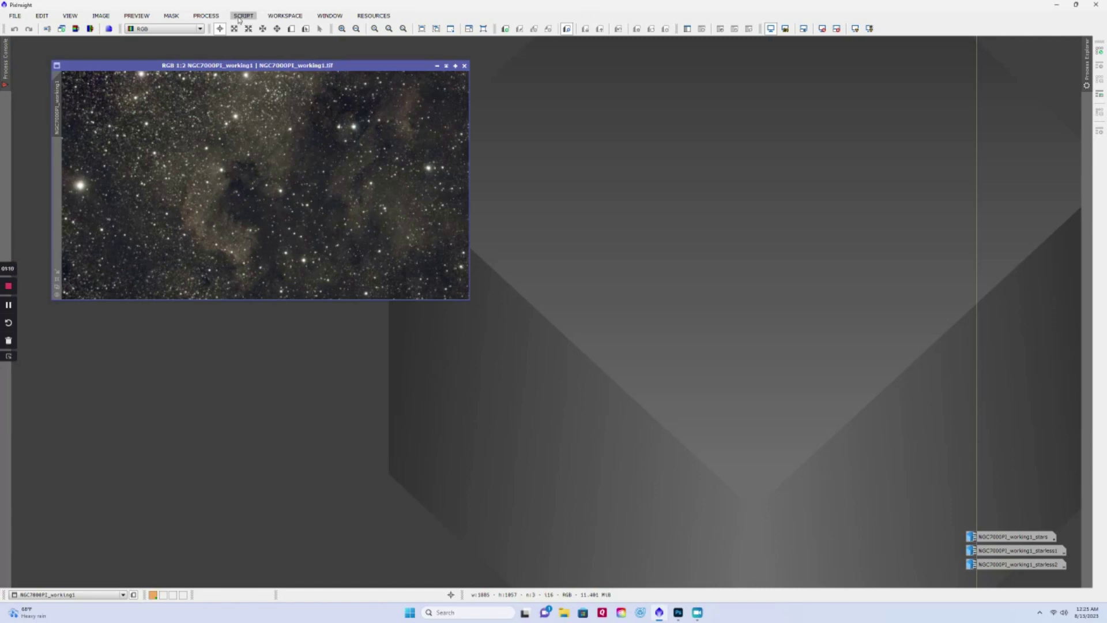
Open the StarXTerminator process for the NGC7000PI_working1 TIFF image
left_click(214, 16)
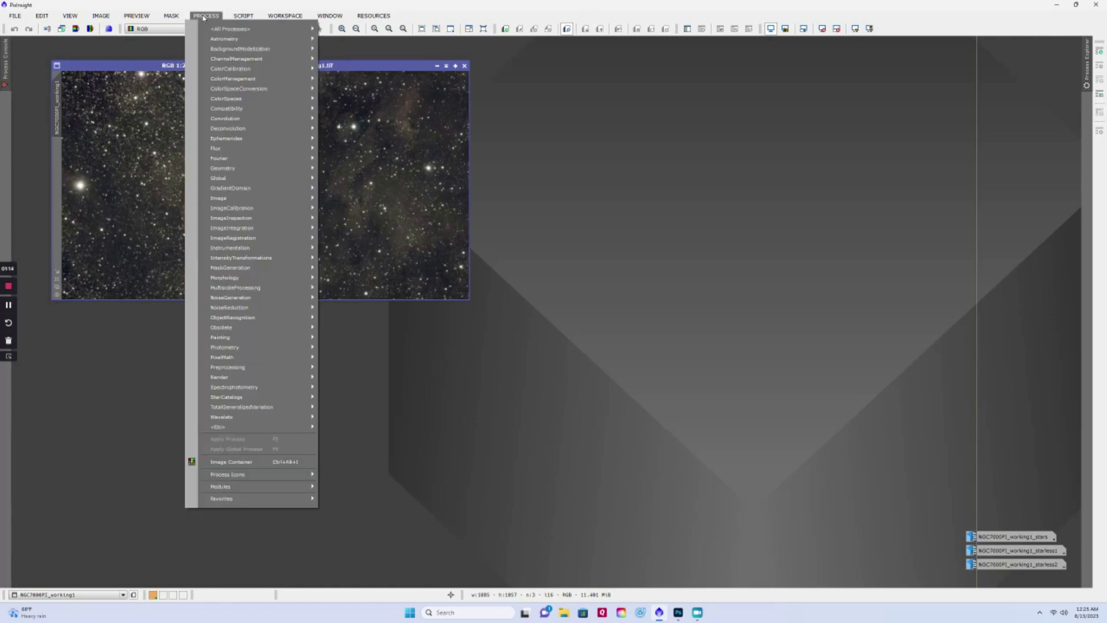
mouse_move(230, 29)
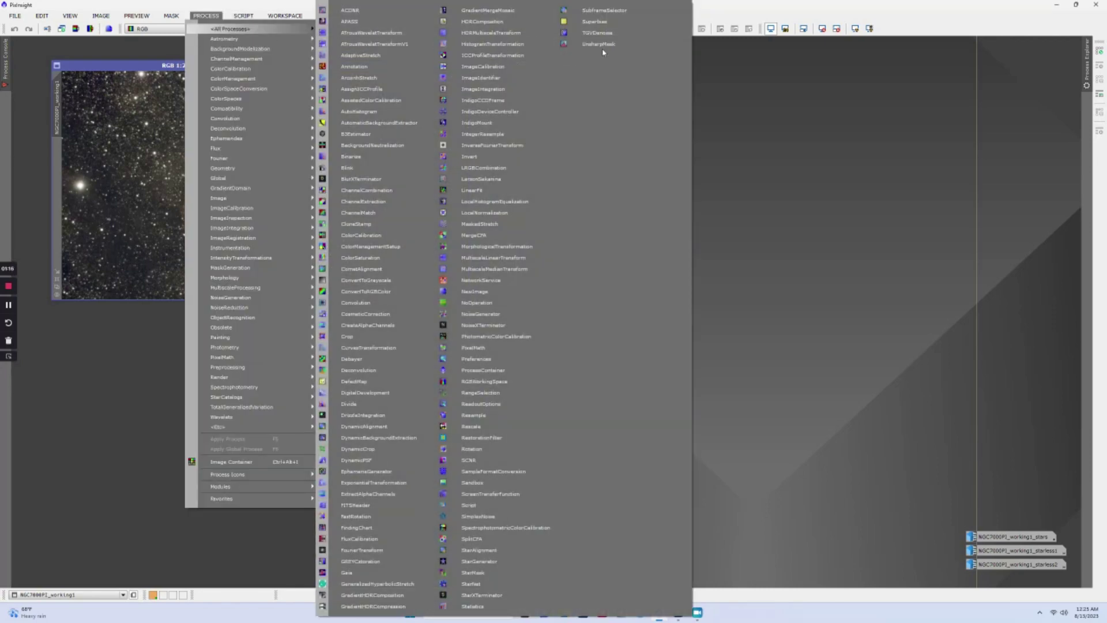
left_click(482, 595)
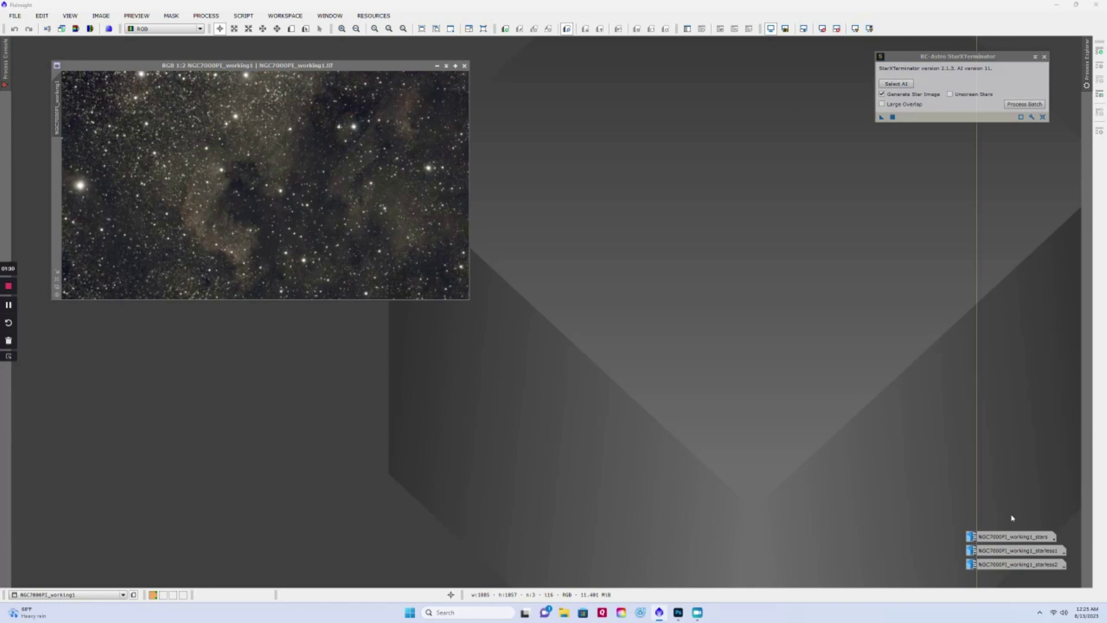
Restore the NGC7000PI_working1_stars and NGC7000PI_working1_starless1 images and arrange their windows near the NGC7000PI_working1 image
double_click(1031, 537)
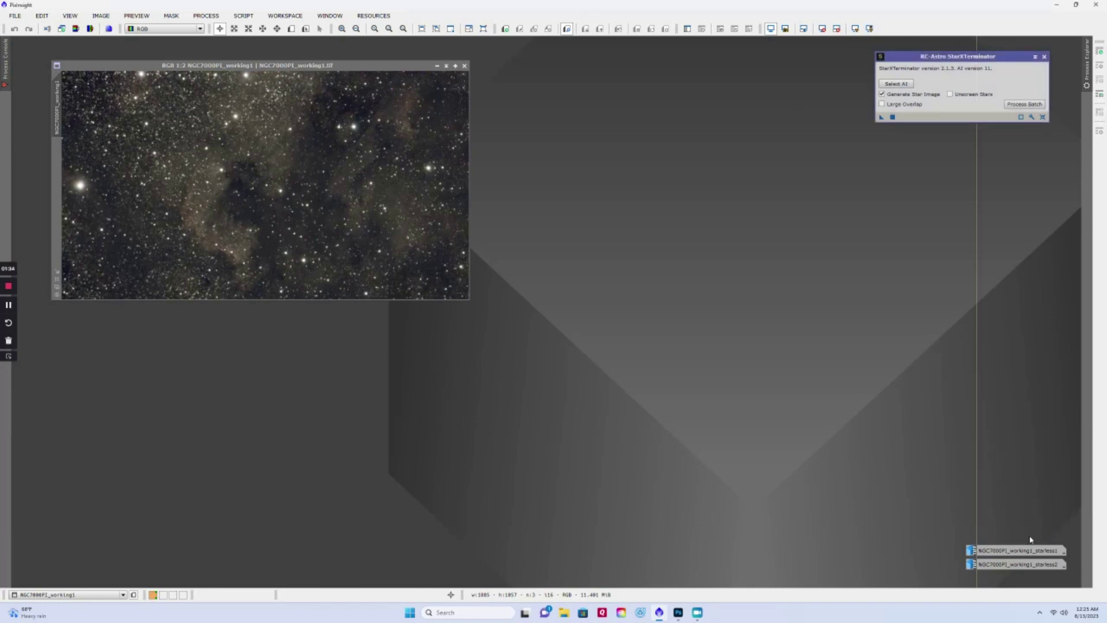
left_click_drag(575, 305, 400, 310)
double_click(1017, 550)
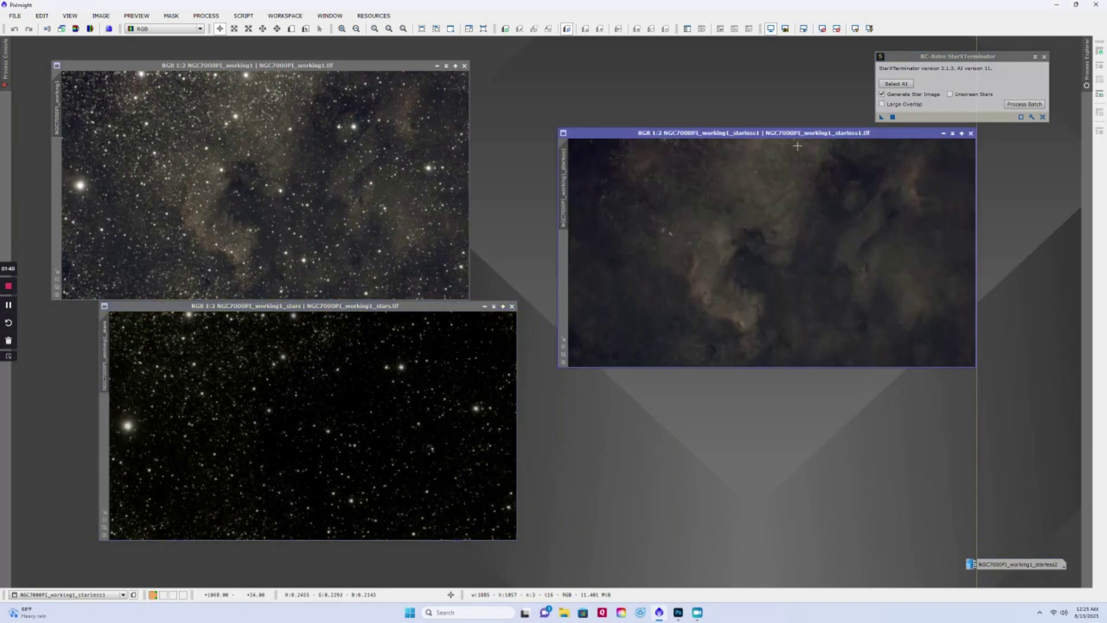
left_click_drag(800, 137, 598, 118)
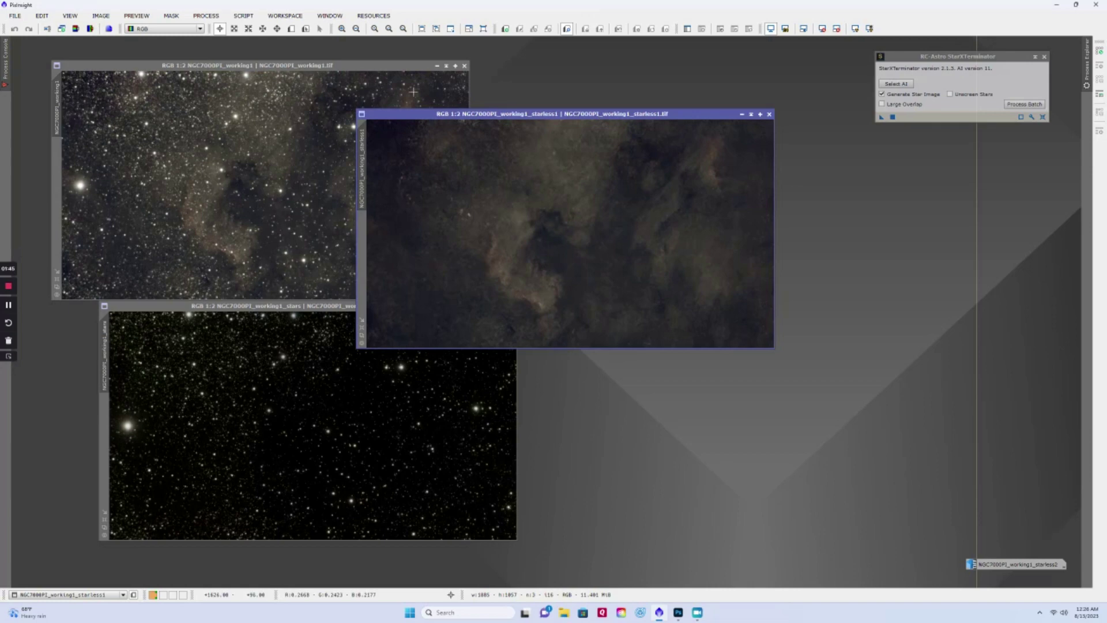
Minimize the NGC7000PI_working1 and NGC7000PI_working1_stars images, placing the NGC7000PI_working1 icon below the starless image
left_click(437, 66)
left_click_drag(314, 179, 642, 433)
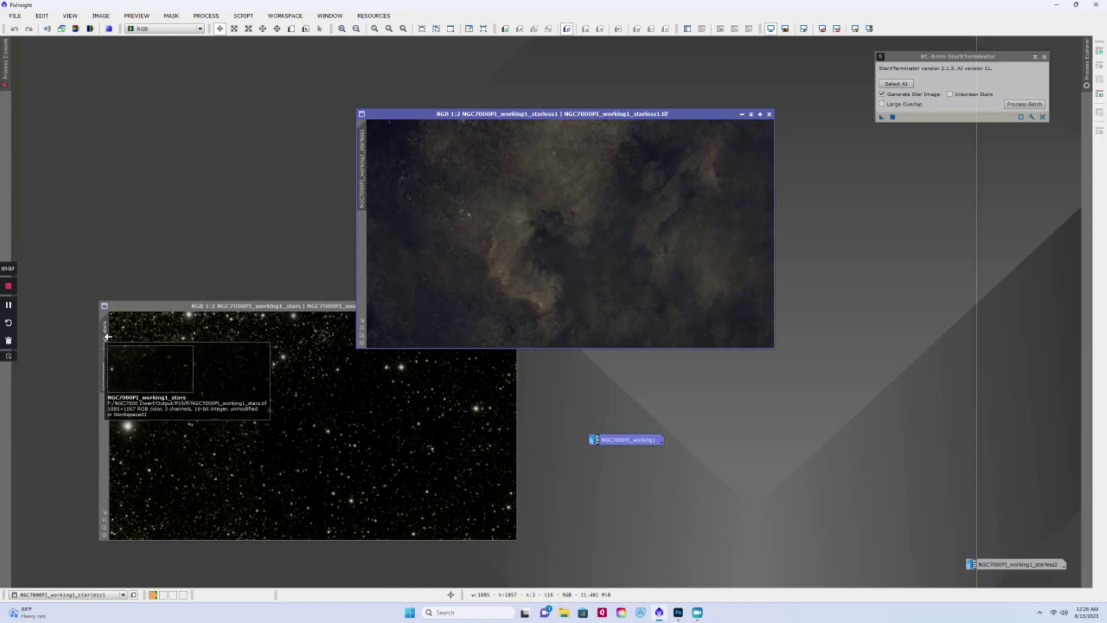
left_click(285, 307)
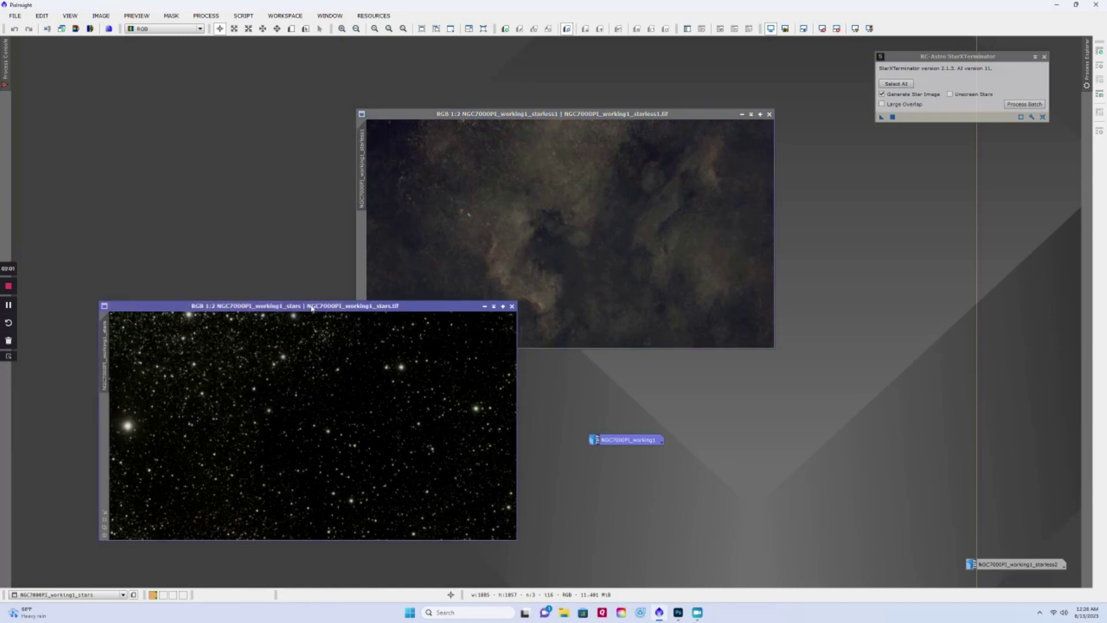
left_click(485, 305)
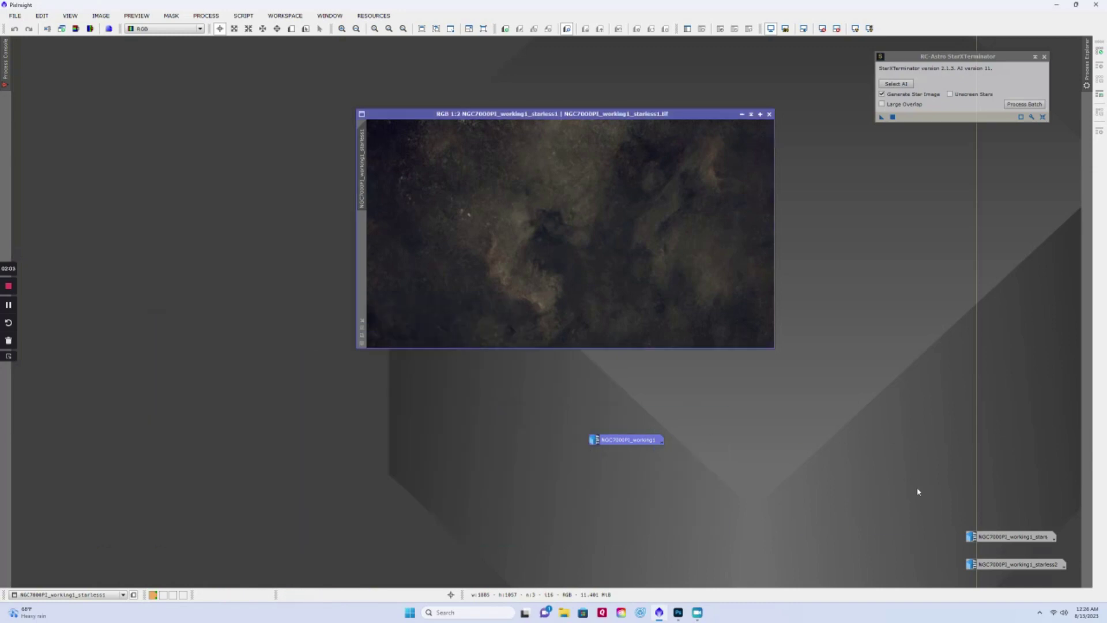
Move the NGC7000PI_working1 icon just above the NGC7000PI_working1_stars icon and minimize the repositioned NGC7000PI_working1_starless1 image
left_click_drag(629, 439, 1003, 521)
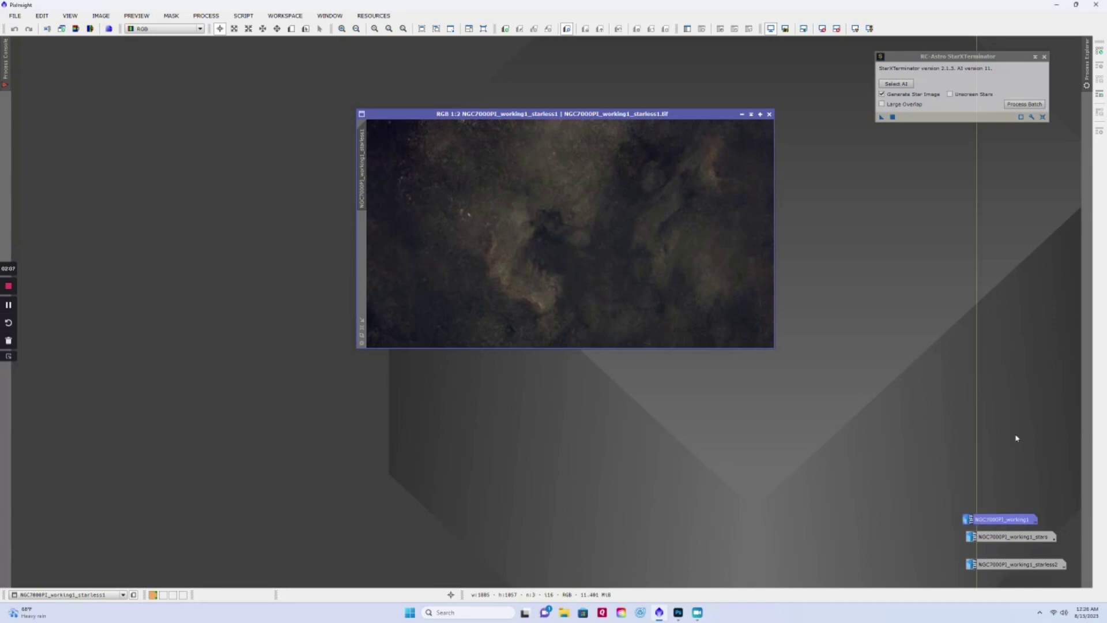
left_click_drag(656, 114, 371, 75)
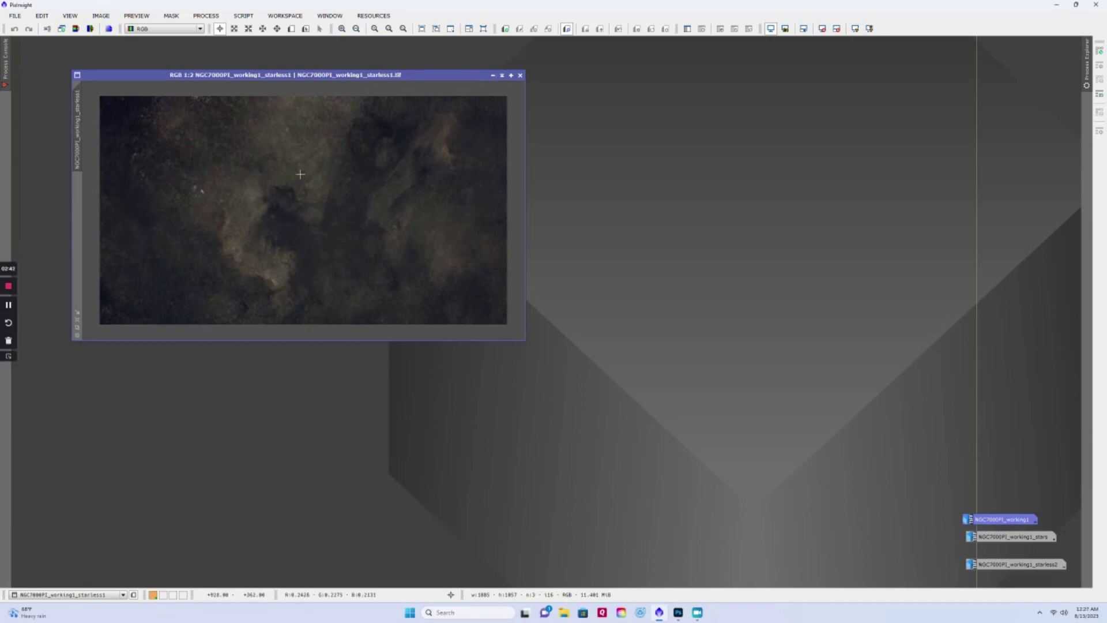
left_click(493, 76)
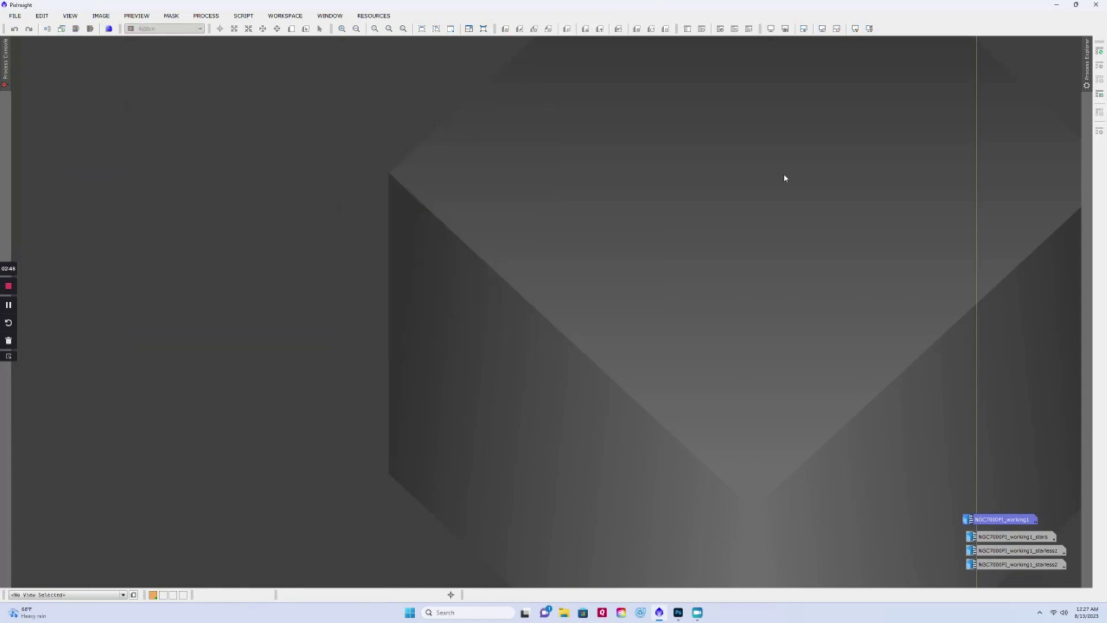
Minimize PixInsight, switch to Photoshop and open NGC7000PI_working1_starless1 from the tiff folder
left_click(1057, 6)
left_click(678, 612)
left_click(131, 30)
left_click(135, 50)
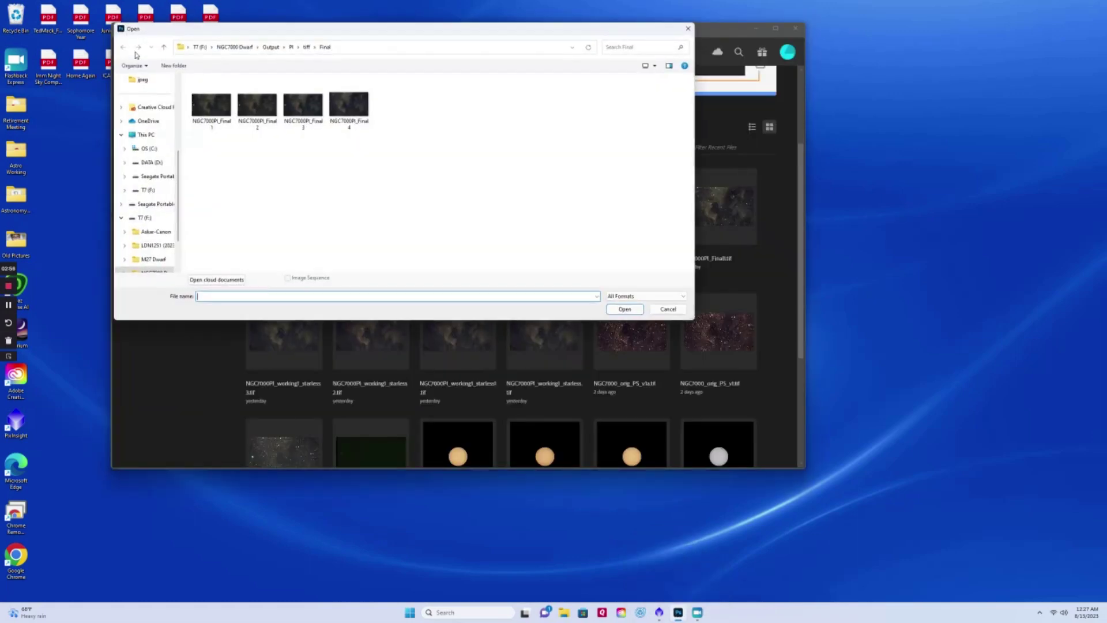
left_click(306, 47)
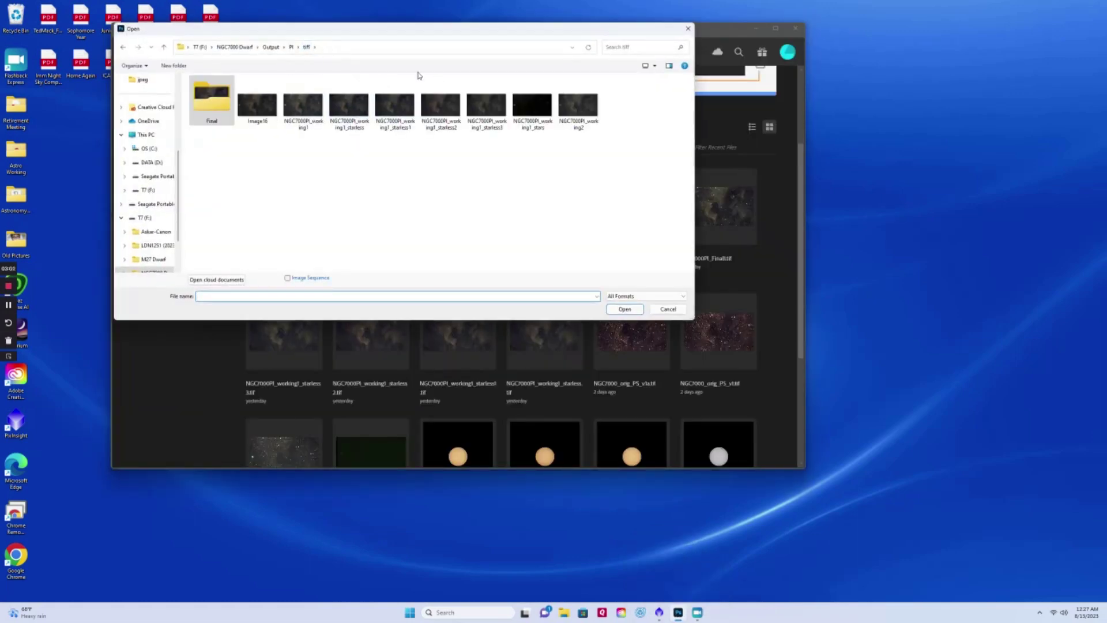
left_click(406, 130)
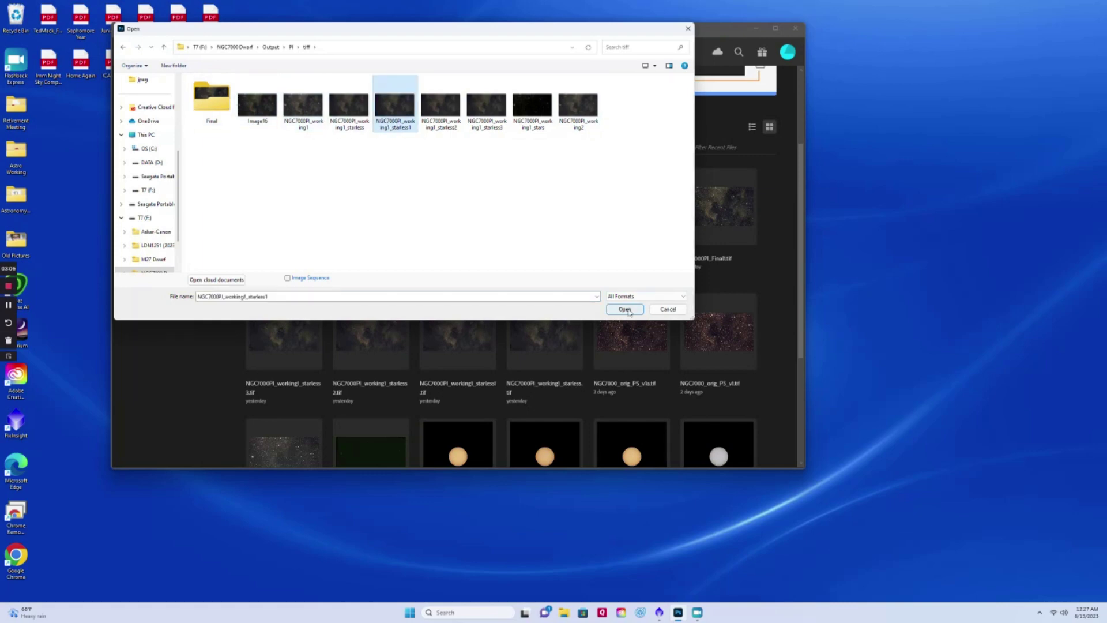
left_click(625, 308)
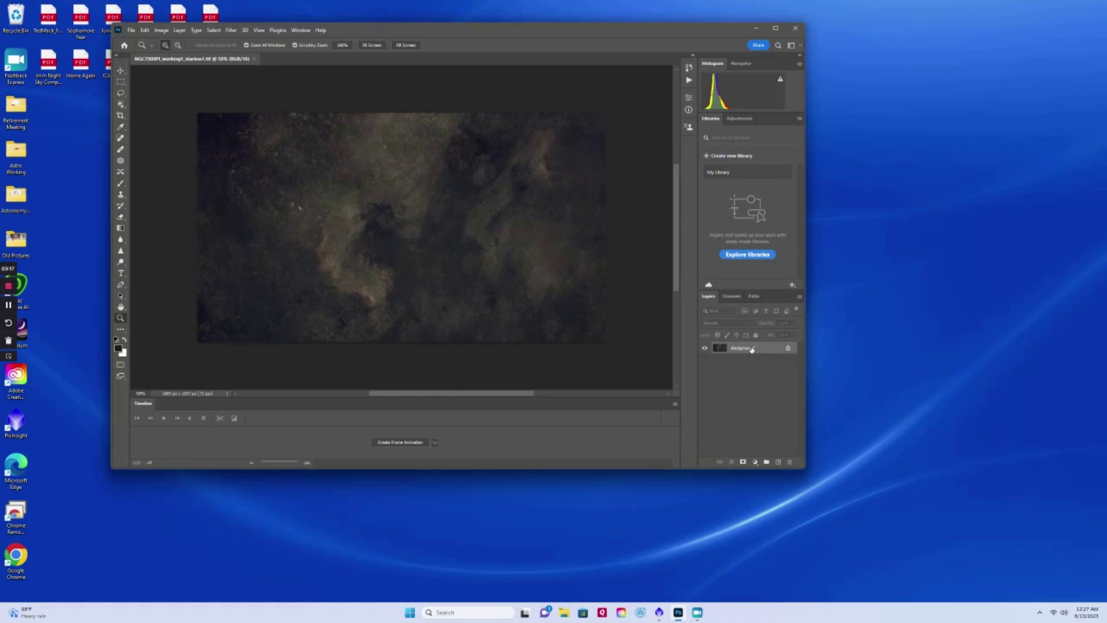
Duplicate the Background layer and start a Color Range selection on the copy
left_click_drag(774, 461, 775, 462)
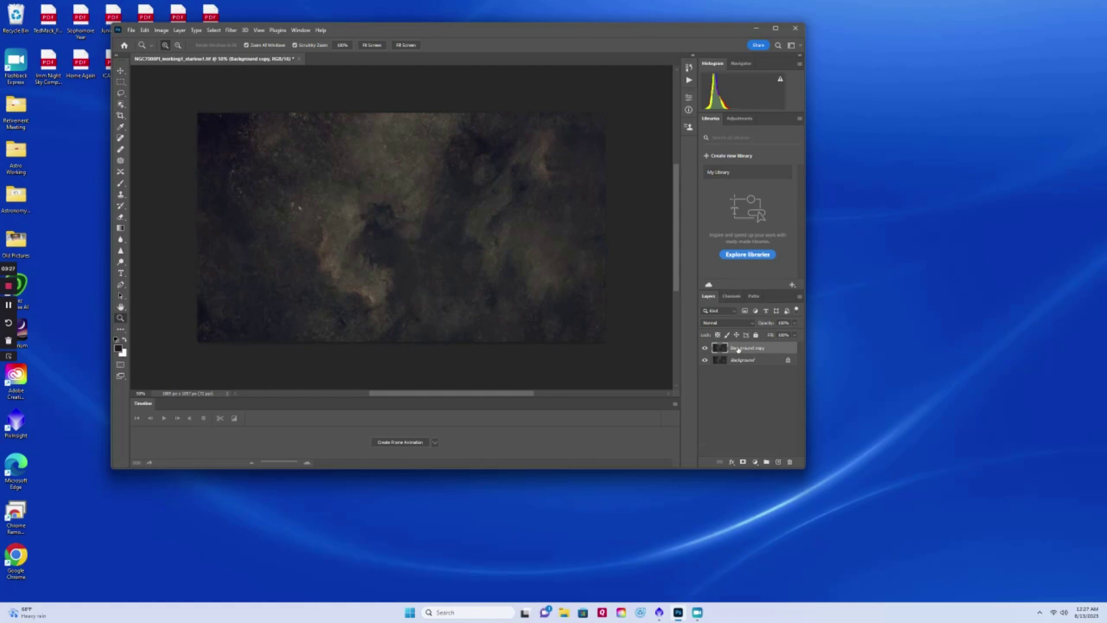
left_click(214, 31)
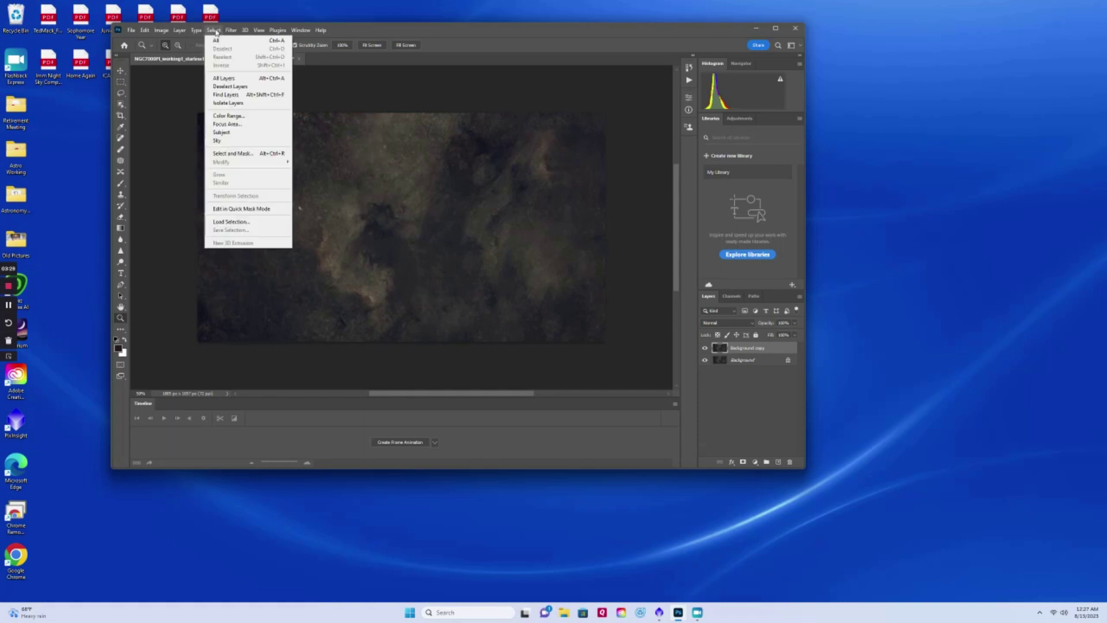
left_click(238, 115)
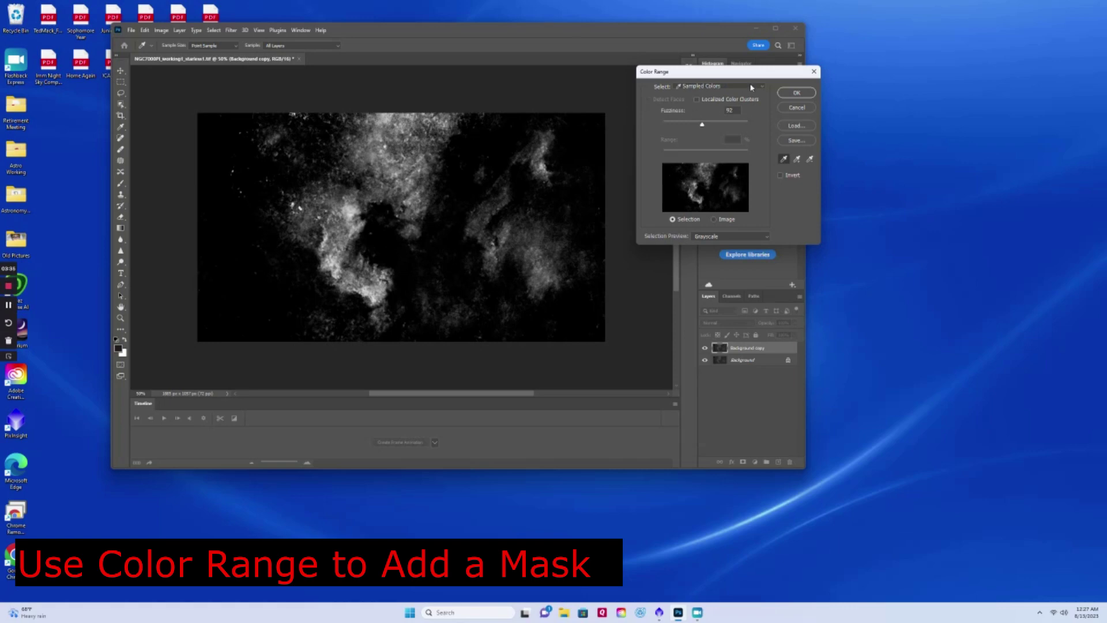
Try the Reds and Yellows ranges for the Color Range selection
left_click(752, 87)
left_click(702, 113)
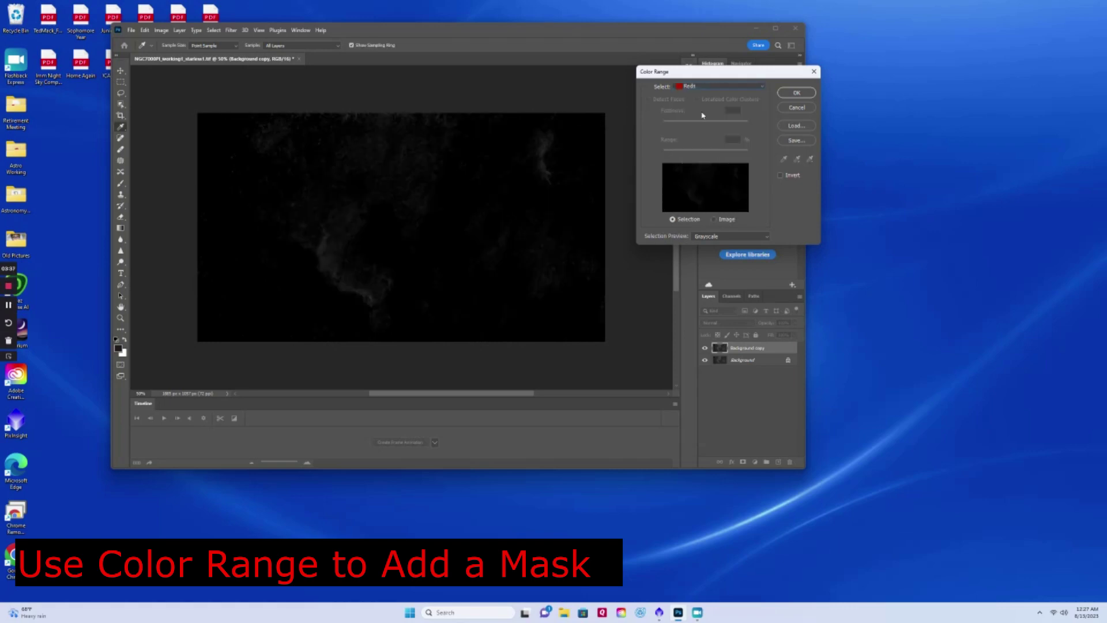
left_click(737, 87)
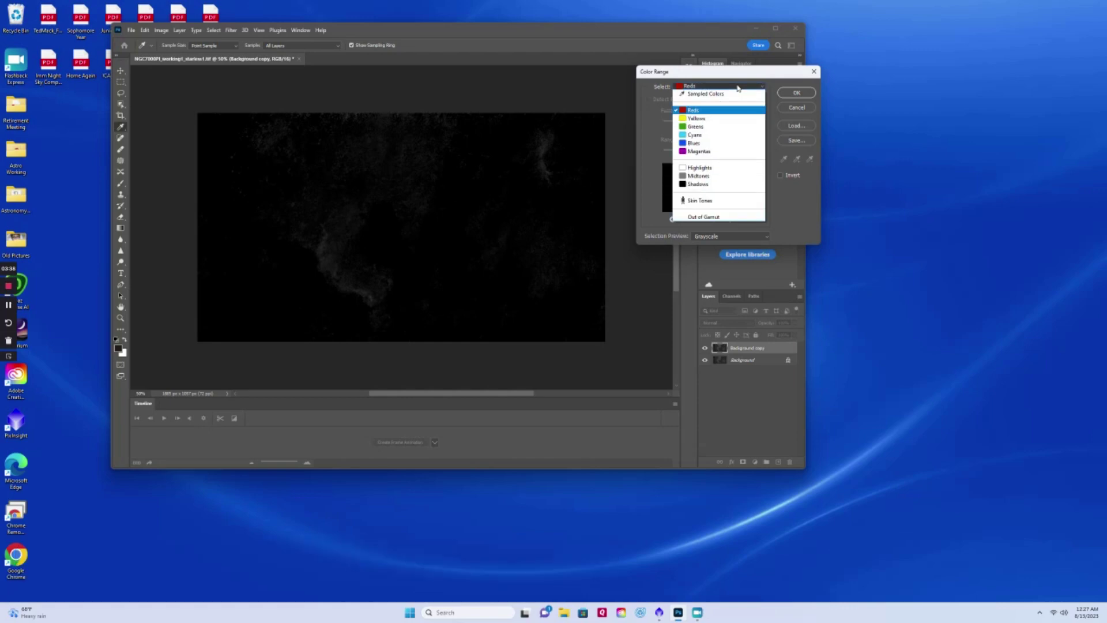
left_click(702, 118)
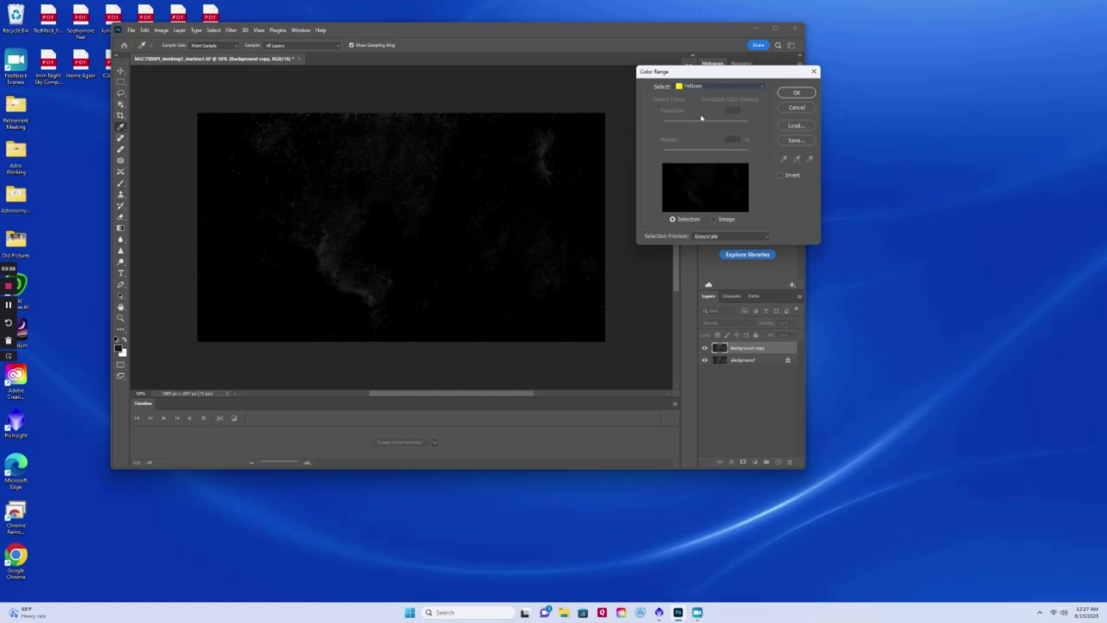
Select the nebula's Highlights with Color Range, using a range of 53, and apply the selection
left_click(723, 87)
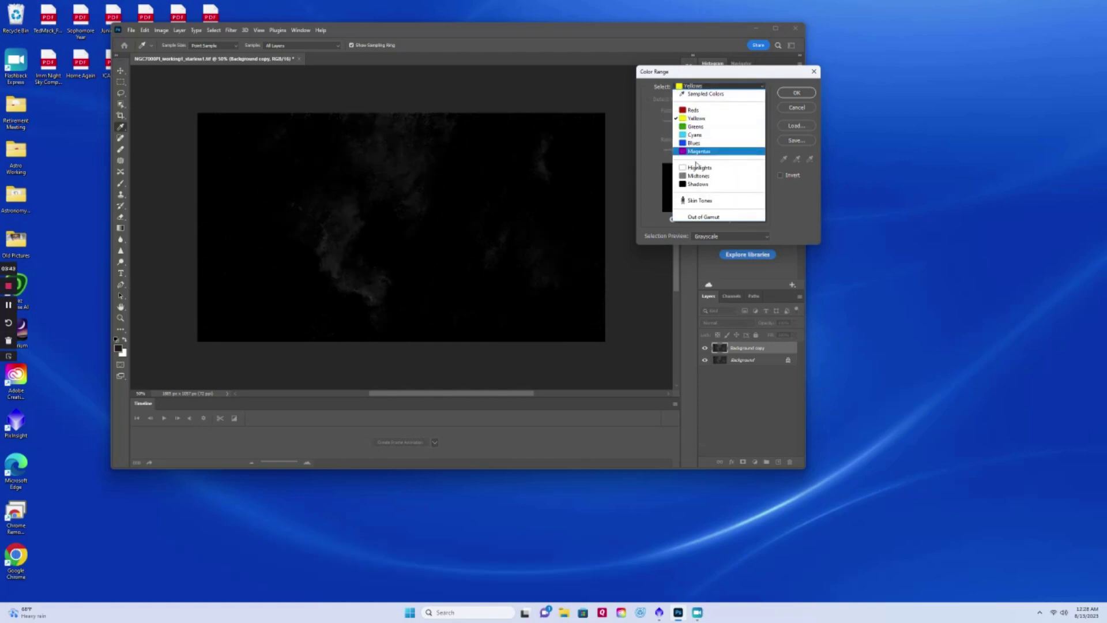
left_click(698, 167)
left_click_drag(726, 153, 680, 154)
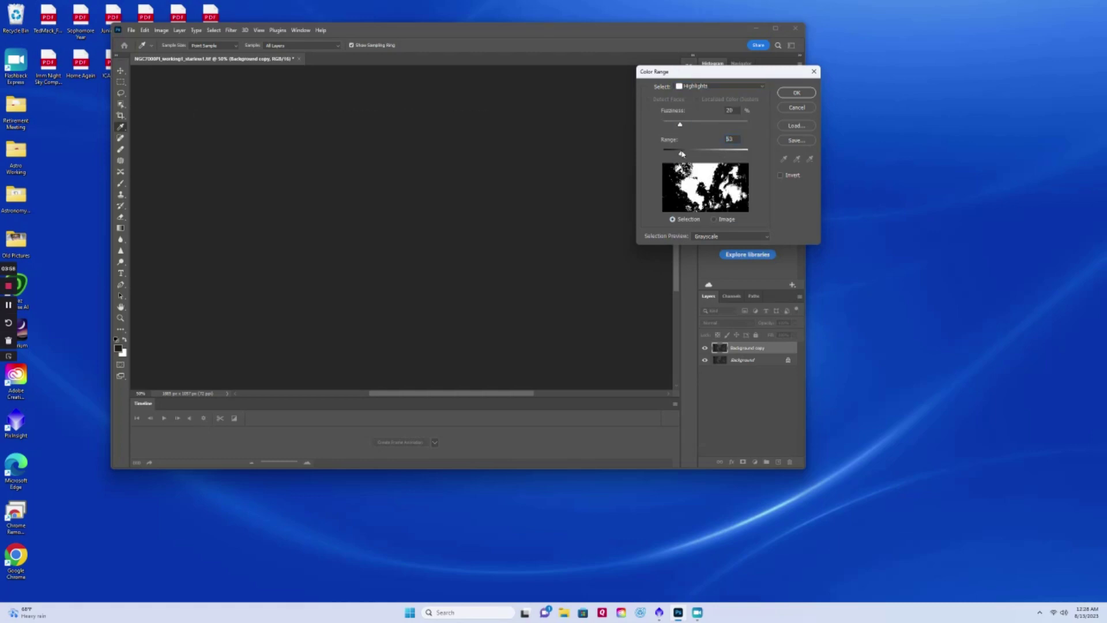
left_click(805, 97)
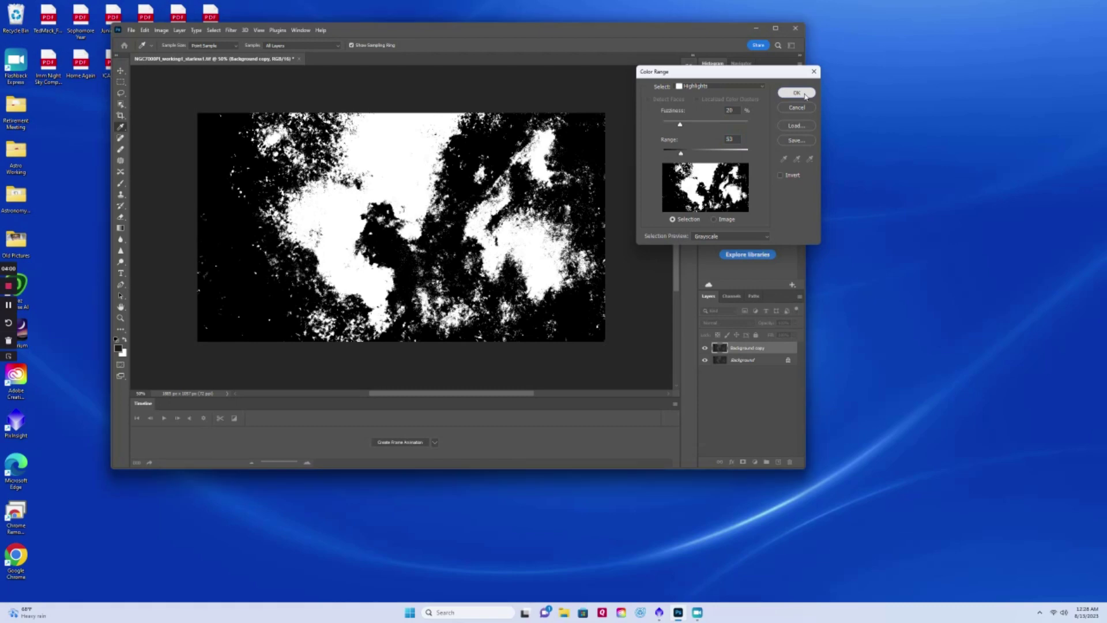
Feather the highlights selection with Select and Mask and add it as a layer mask on the Background copy layer
left_click(213, 30)
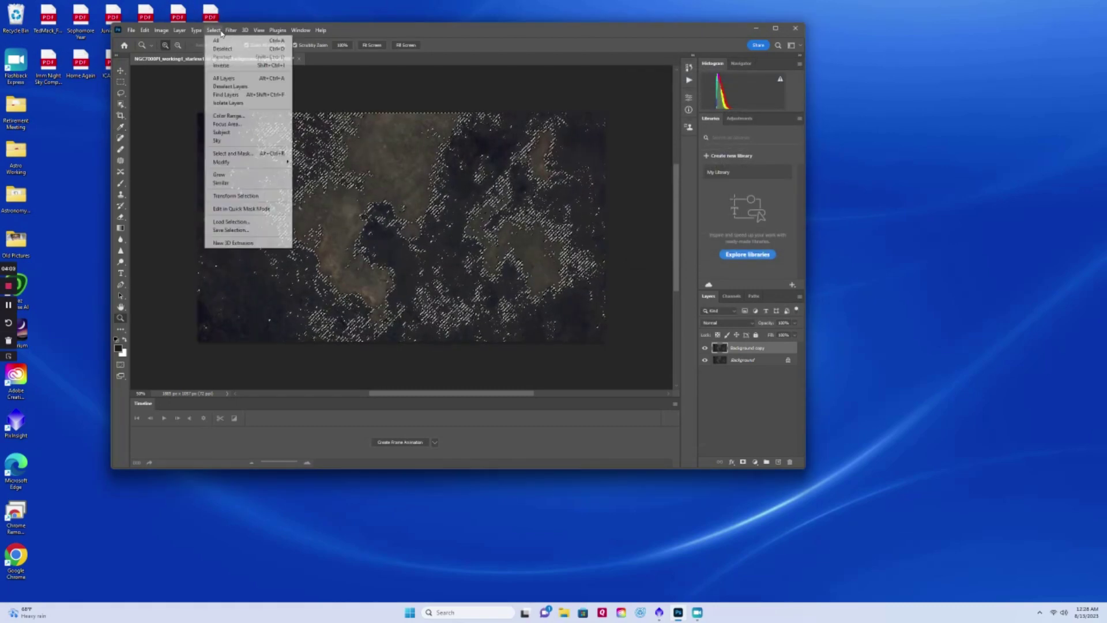
left_click(233, 154)
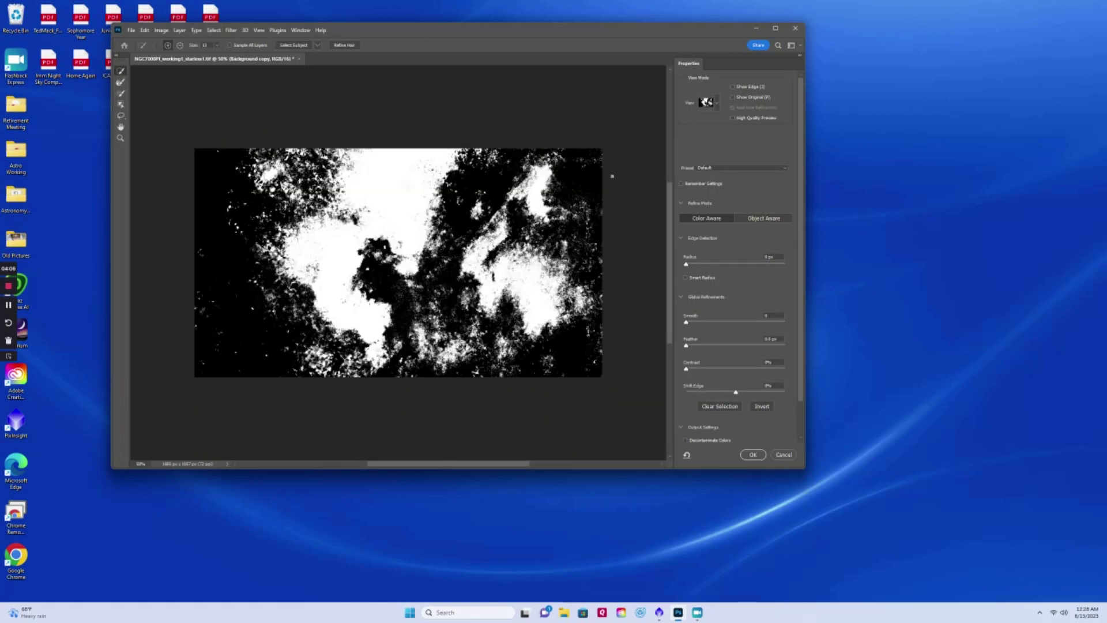
left_click_drag(687, 348, 728, 346)
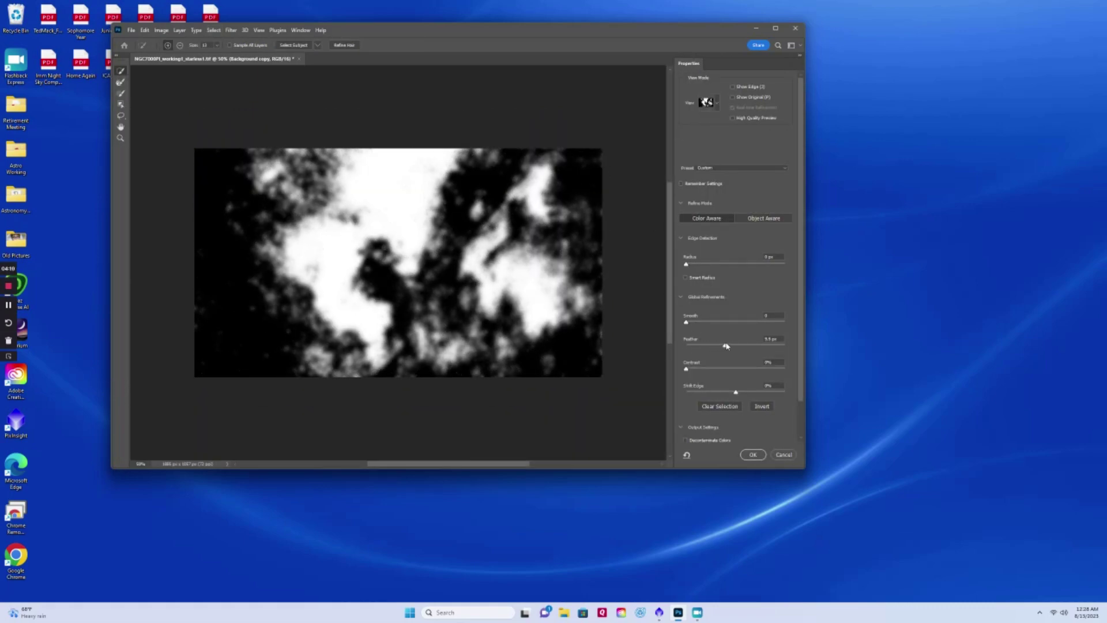
left_click(753, 455)
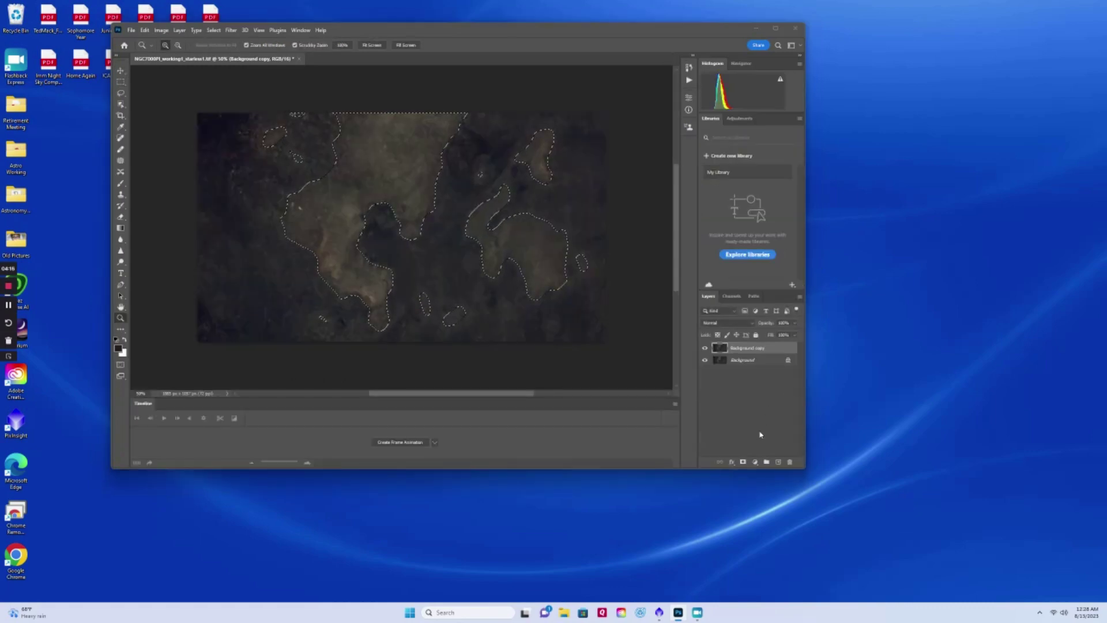
left_click(743, 463)
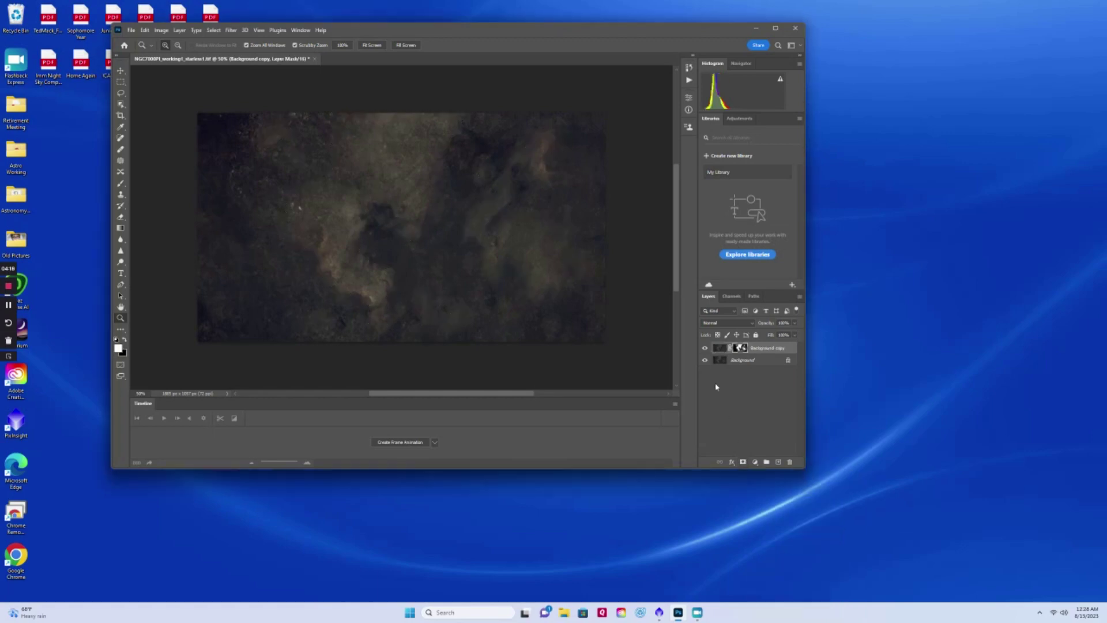
Shift the Background copy image's midtones toward red by about +12 and slightly toward yellow with Color Balance
left_click(720, 348)
left_click(162, 30)
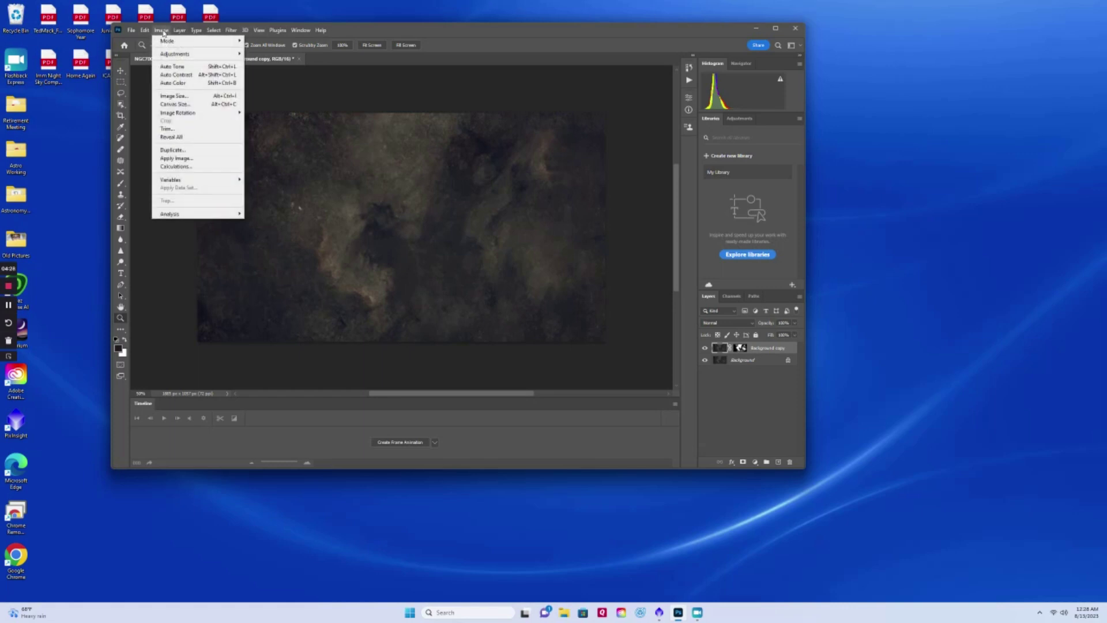
mouse_move(168, 55)
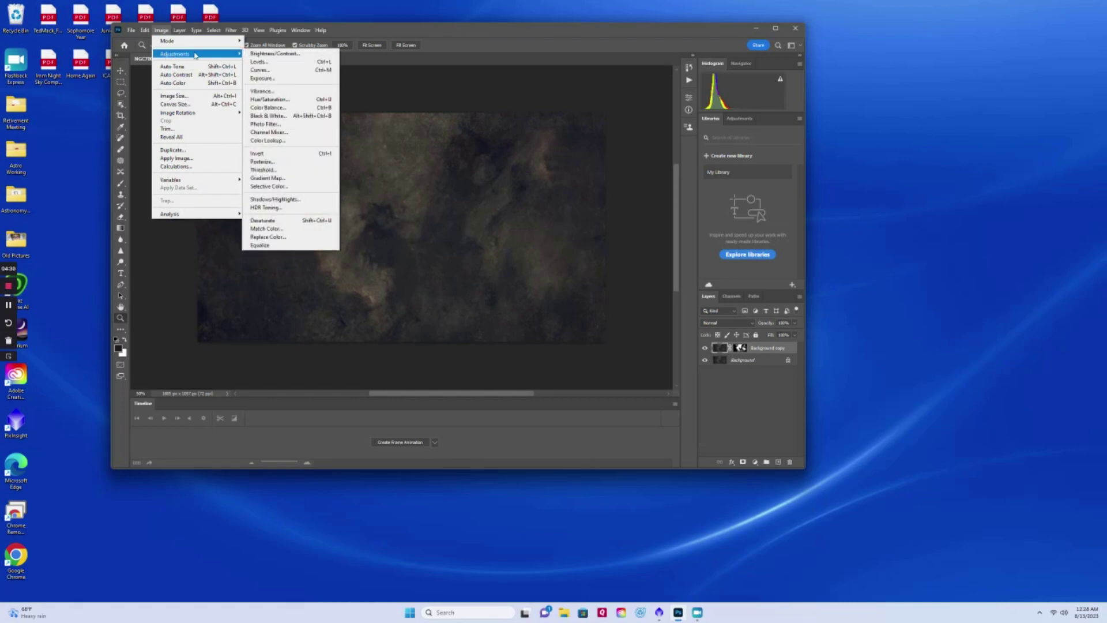
left_click(275, 108)
left_click_drag(664, 70, 672, 75)
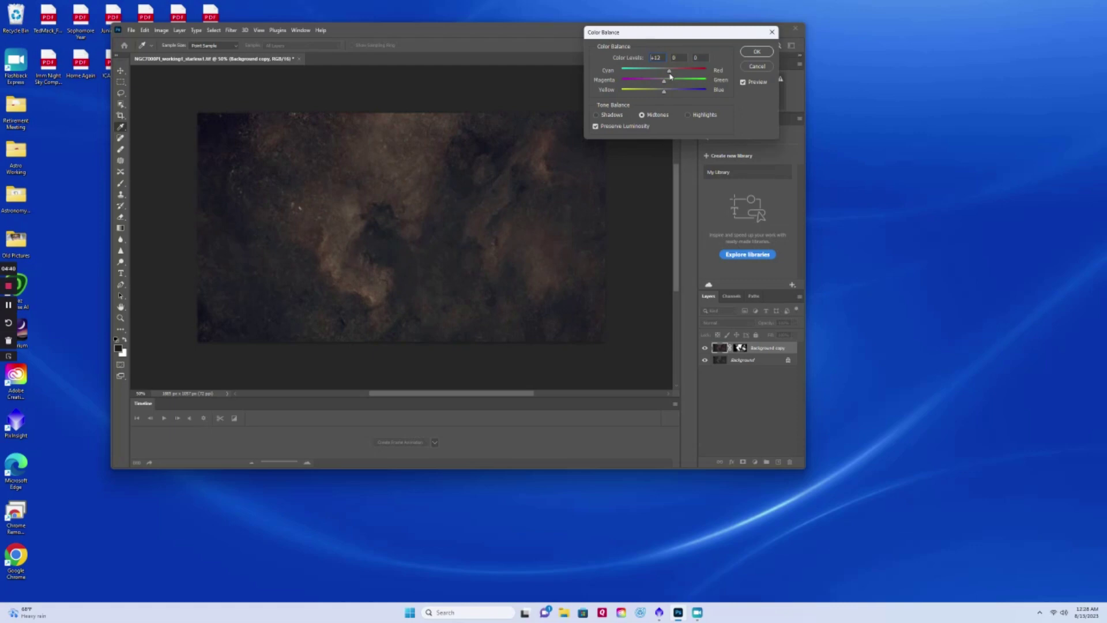
left_click_drag(670, 76, 661, 94)
key("Return")
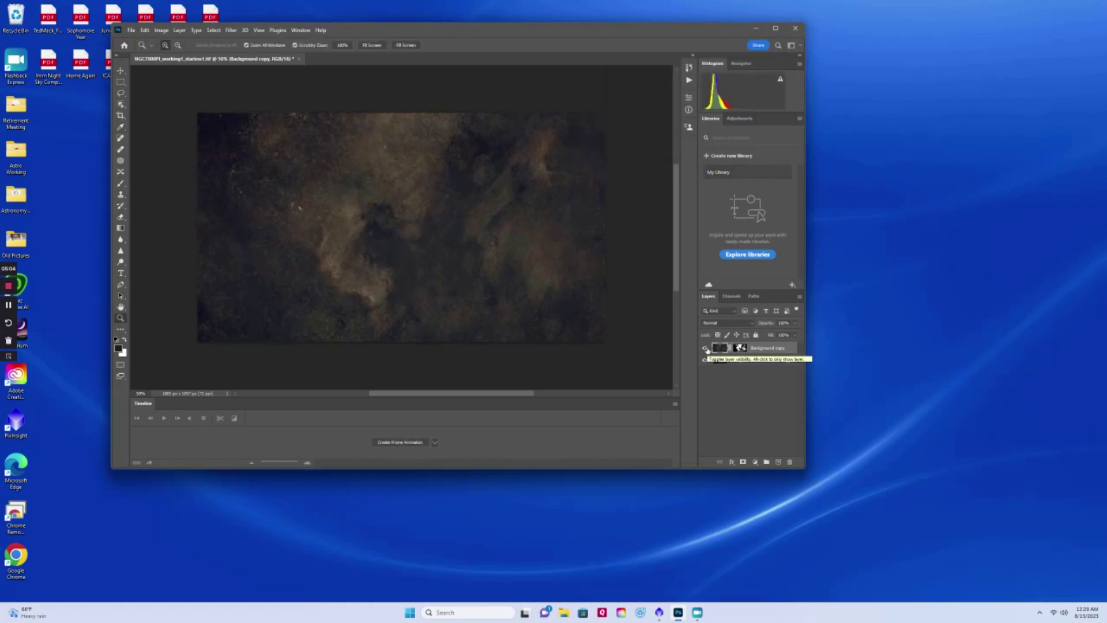
left_click(231, 30)
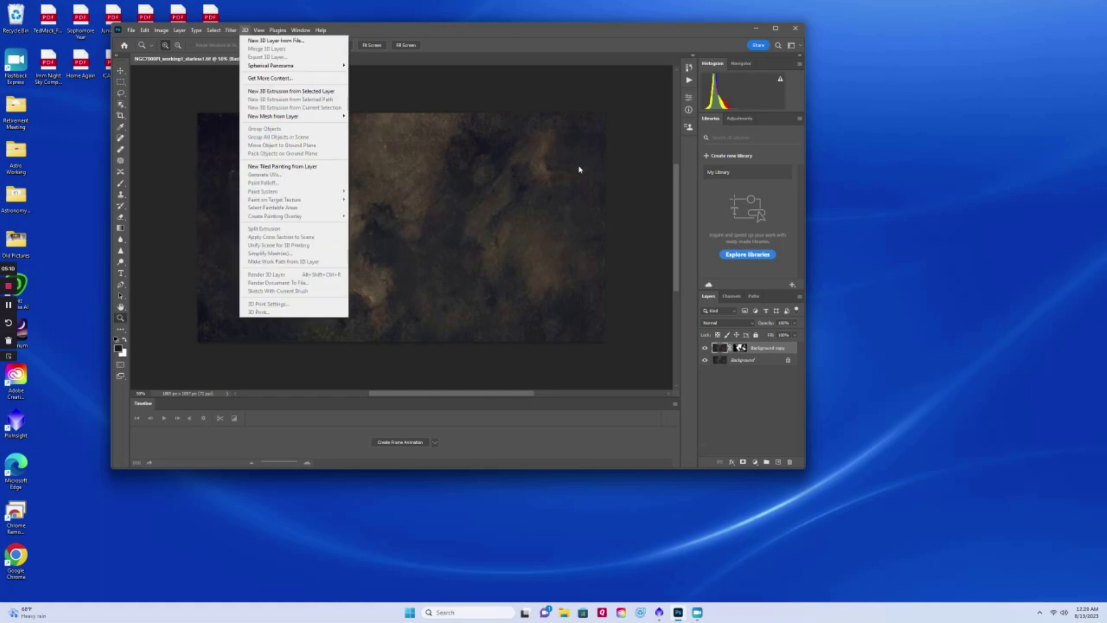
left_click(760, 354)
left_click_drag(760, 354, 778, 463)
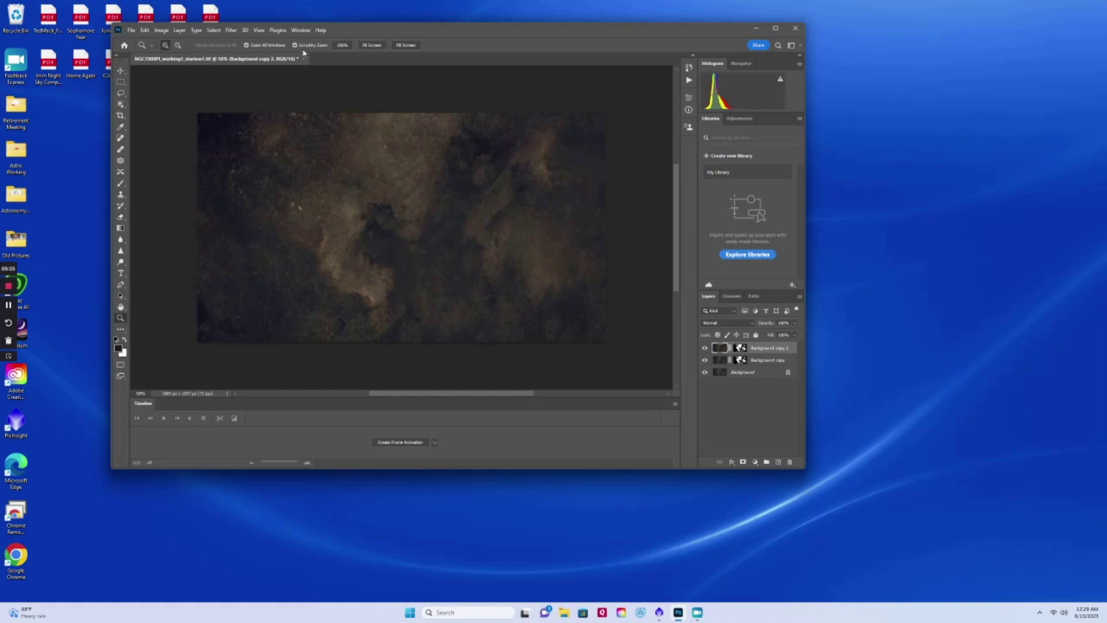
left_click_drag(767, 352, 790, 461)
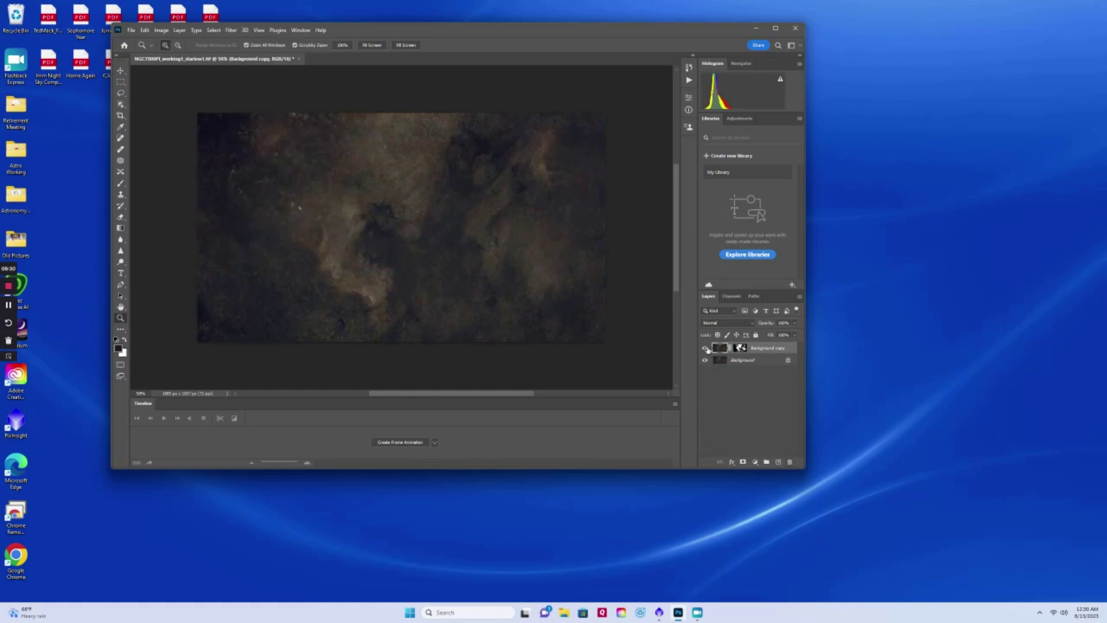
Flatten the starless1 image, merging the masked Background copy into the Background layer
left_click(161, 31)
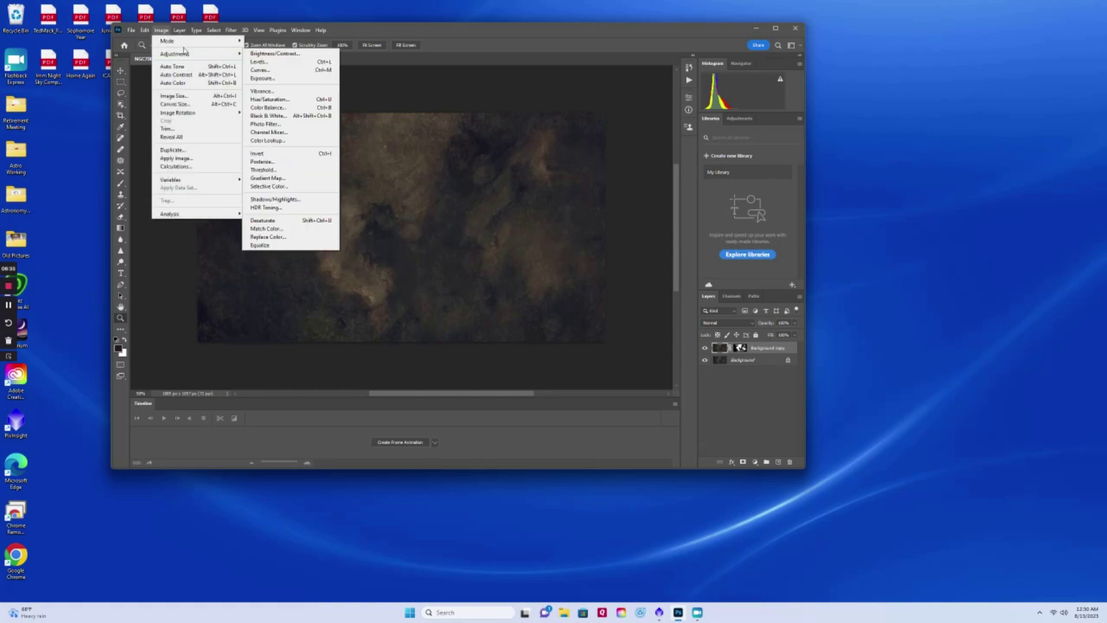
mouse_move(183, 33)
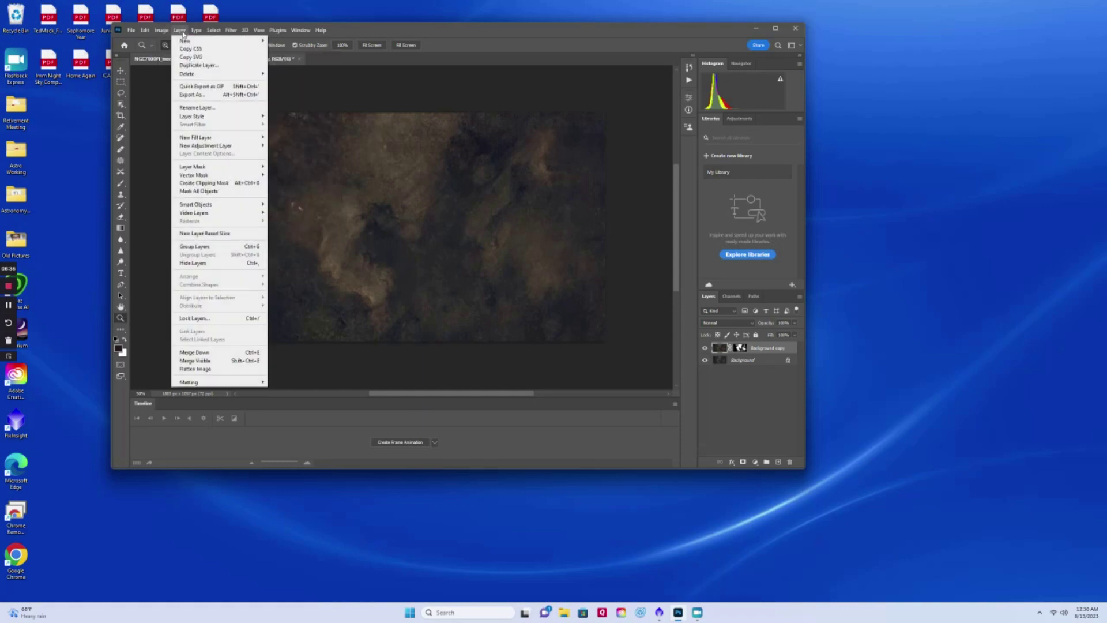
left_click(208, 370)
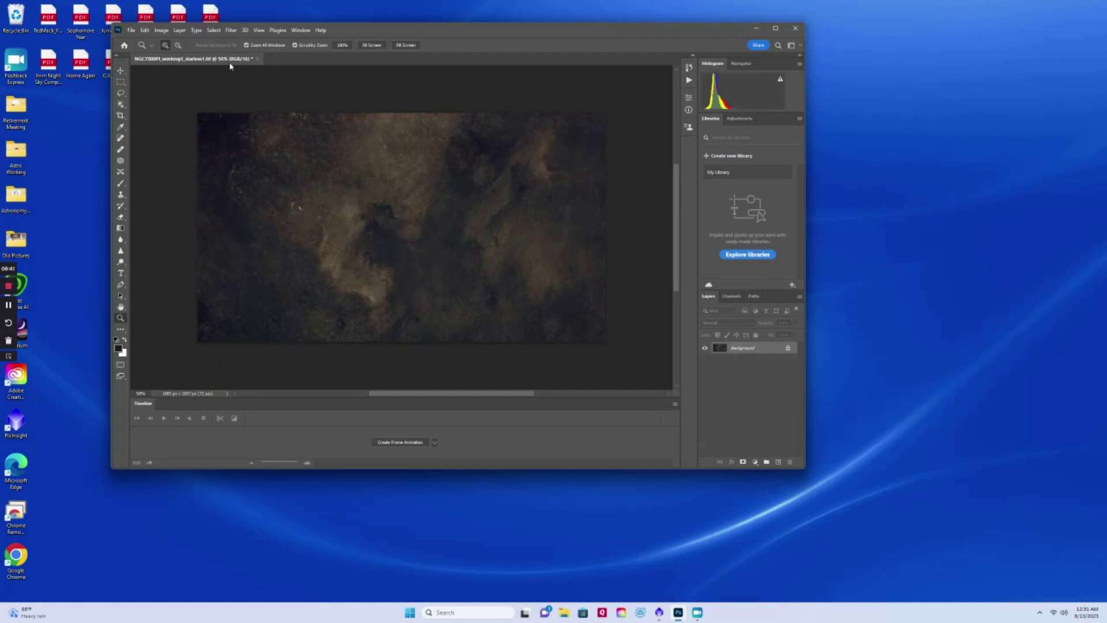
left_click(132, 30)
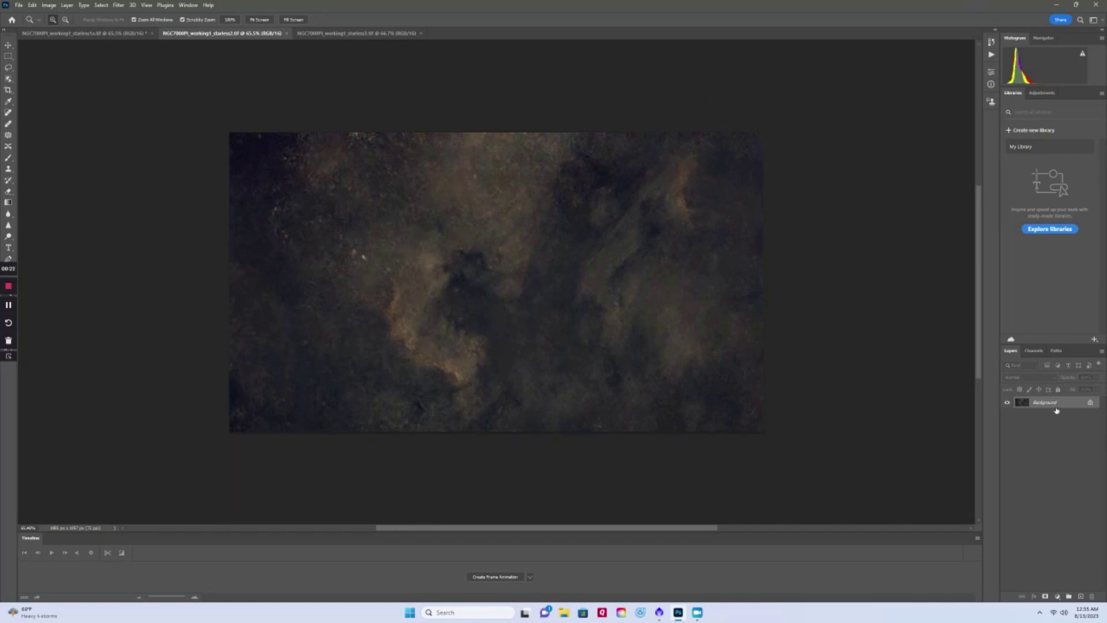
Duplicate the starless2 image's Background layer and shift the copy's temperature slightly toward blue with the Camera Raw Filter
left_click_drag(1057, 410, 1080, 597)
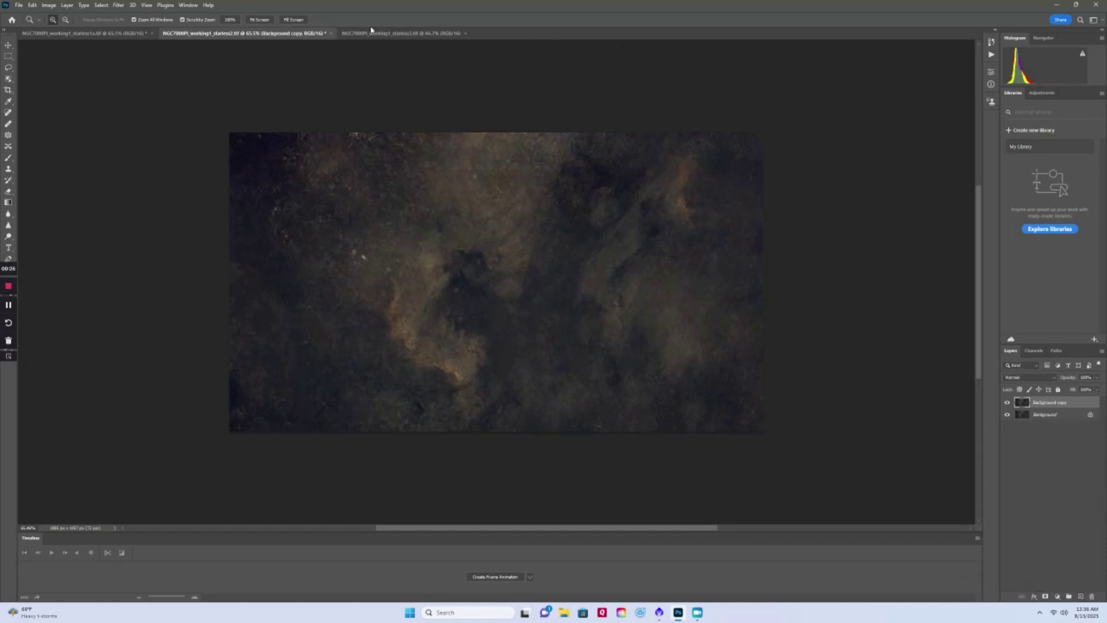
left_click(118, 4)
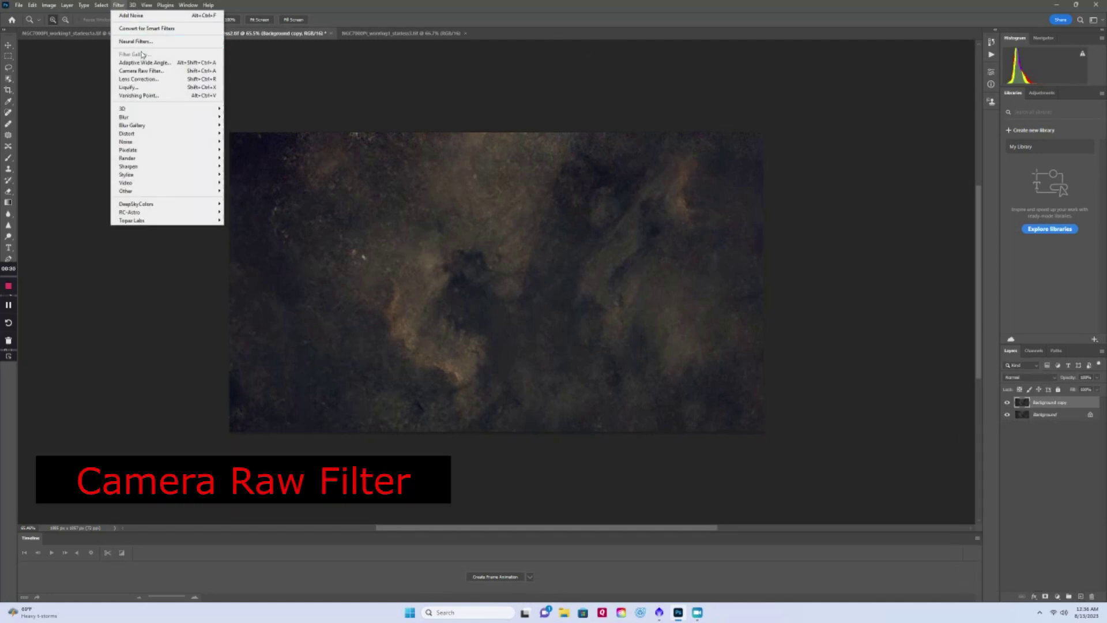
left_click(141, 72)
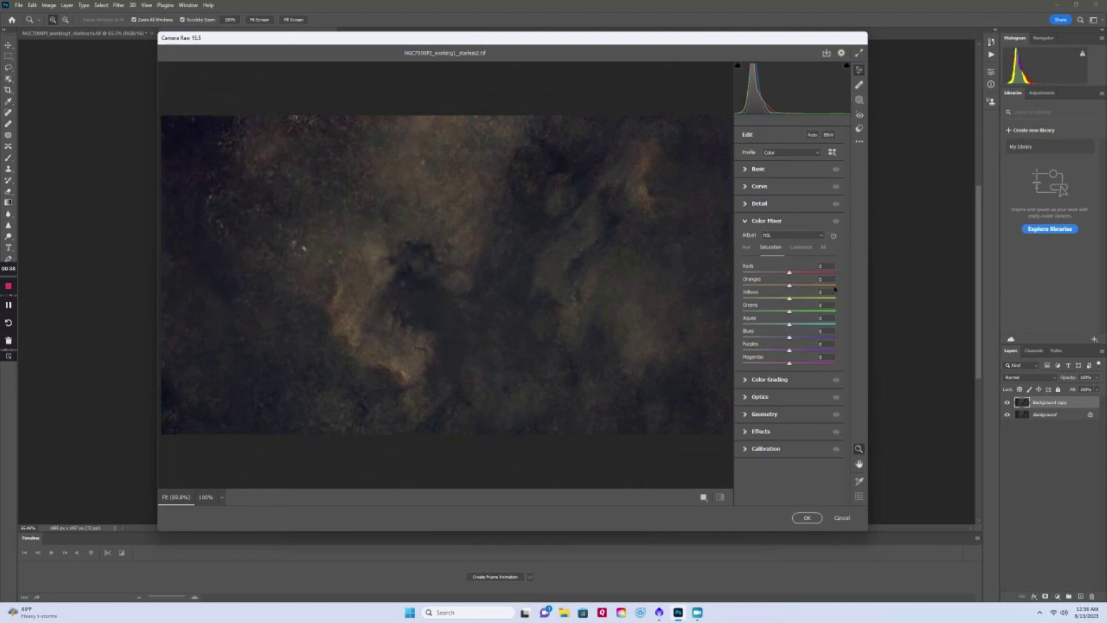
left_click(758, 169)
left_click_drag(789, 203, 786, 204)
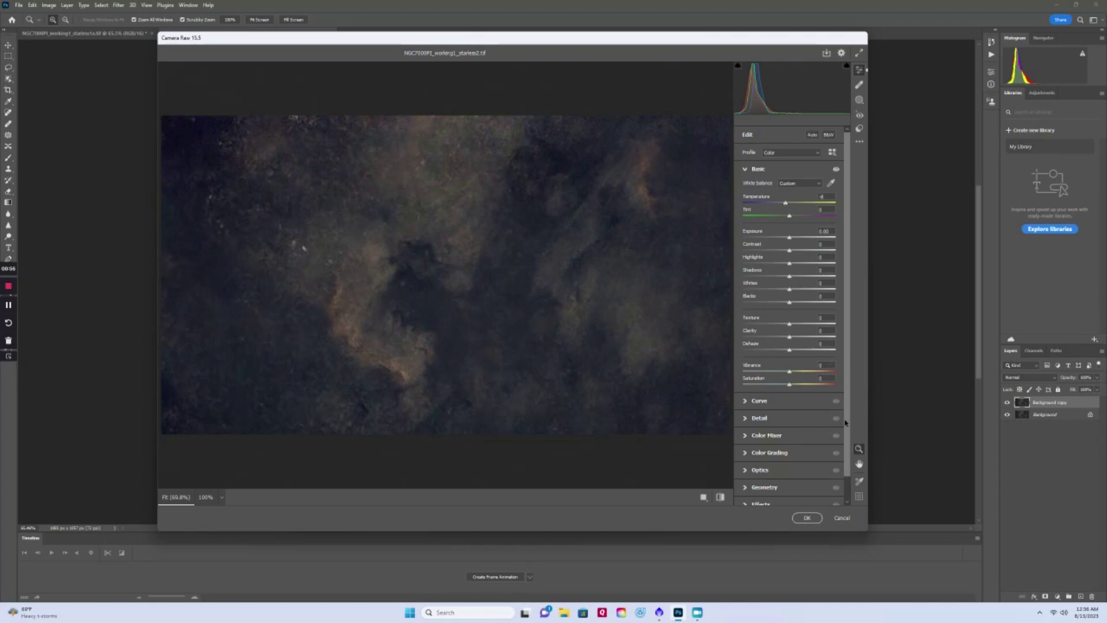
left_click(806, 518)
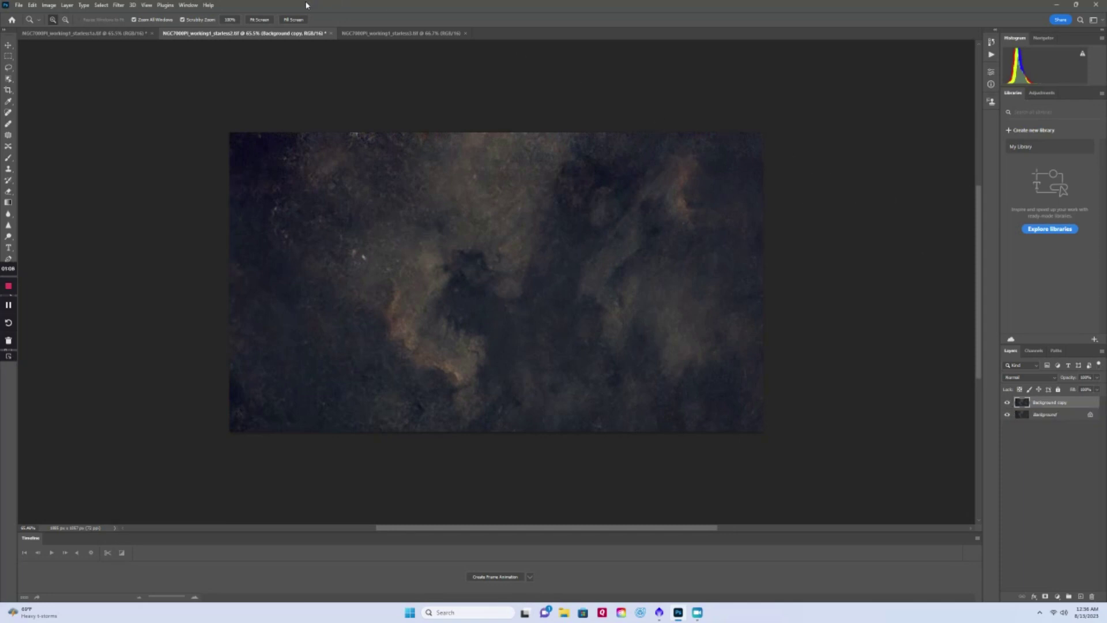
left_click(118, 5)
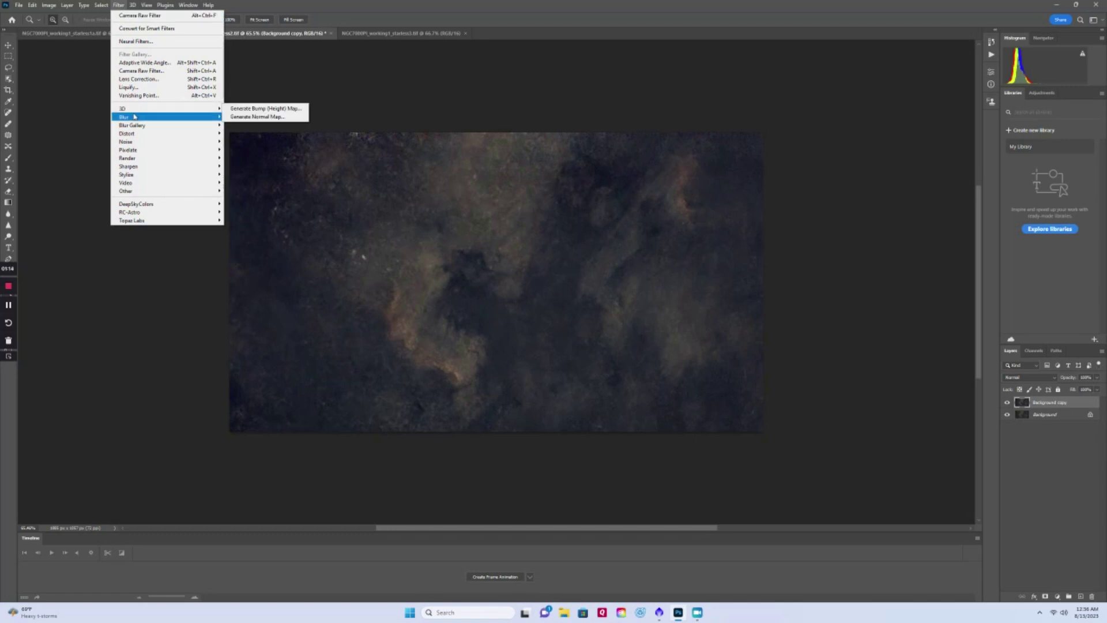
left_click(140, 71)
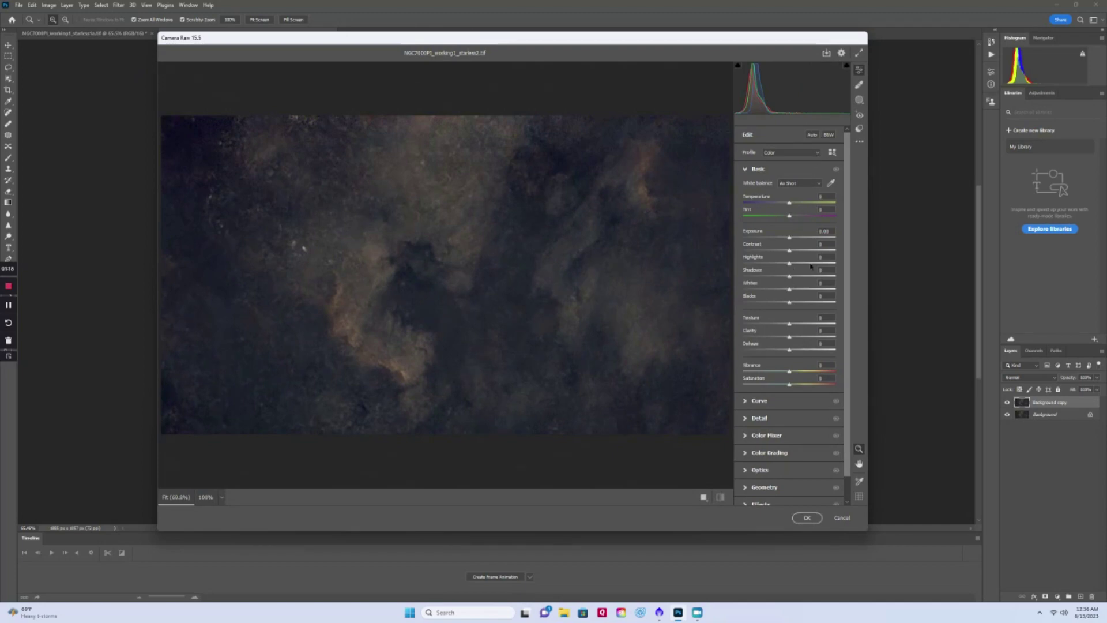
left_click_drag(791, 241, 788, 240)
left_click(825, 231)
type("0")
left_click_drag(789, 304, 782, 304)
left_click_drag(783, 304, 807, 330)
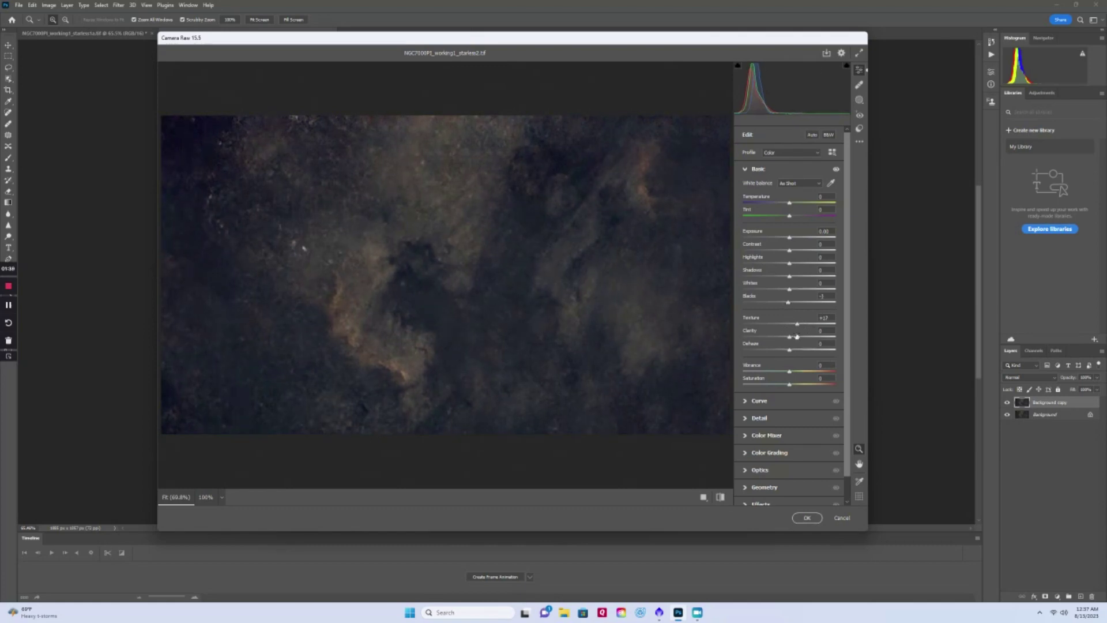
mouse_move(790, 337)
left_mouse_down()
mouse_move(807, 351)
mouse_move(791, 355)
left_mouse_up()
left_click_drag(789, 374, 791, 373)
left_click(756, 418)
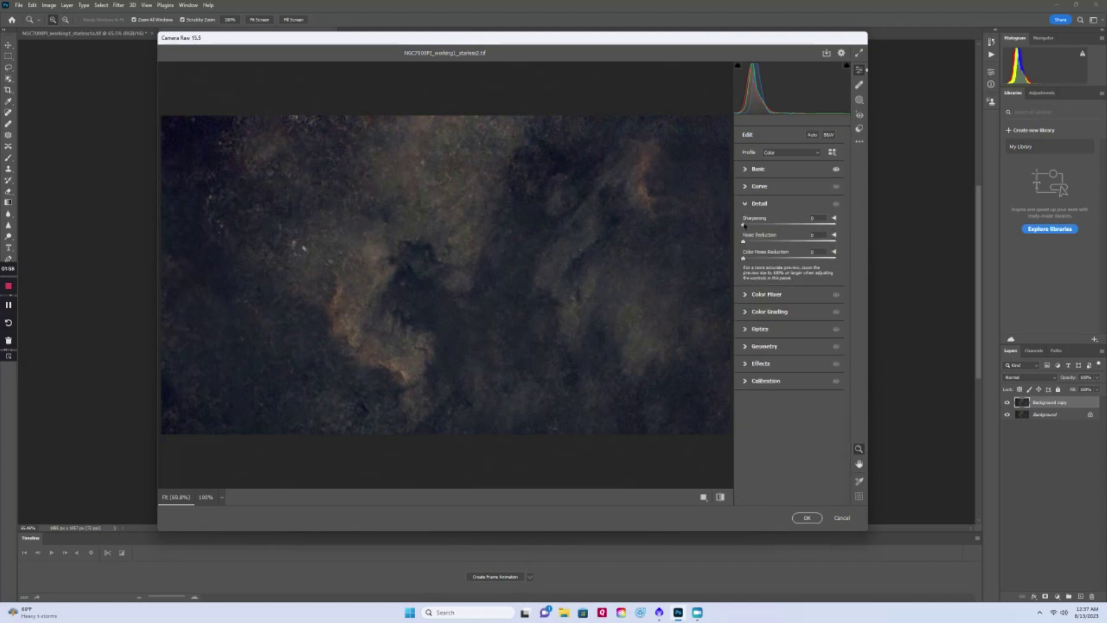
left_click_drag(803, 225, 742, 226)
mouse_move(743, 241)
left_mouse_down()
mouse_move(785, 242)
mouse_move(744, 244)
left_mouse_up()
left_click(746, 204)
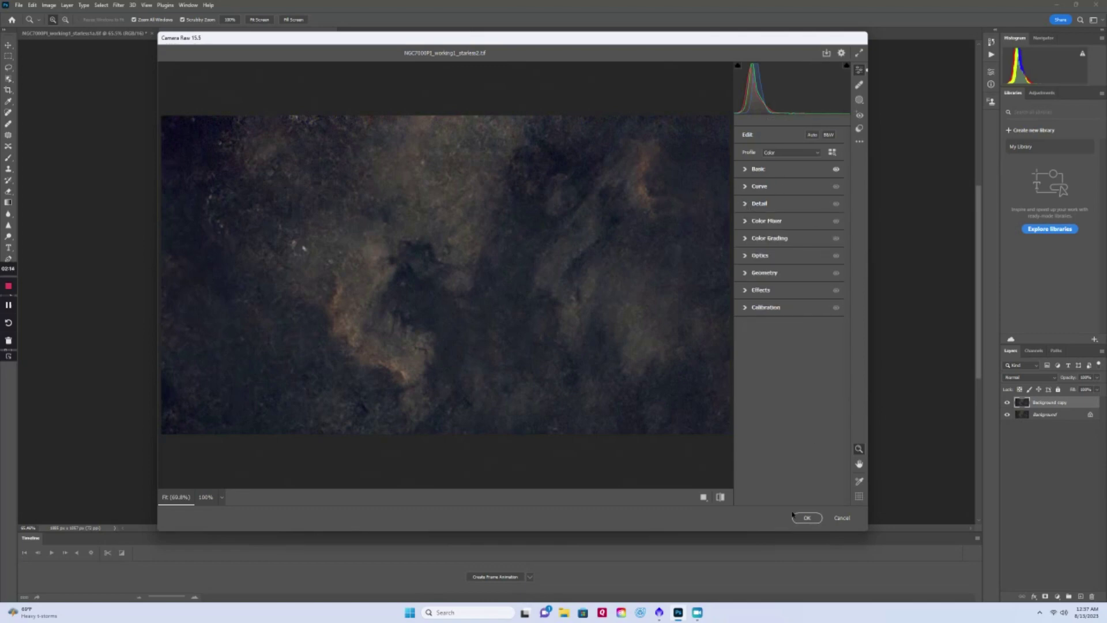
left_click(839, 518)
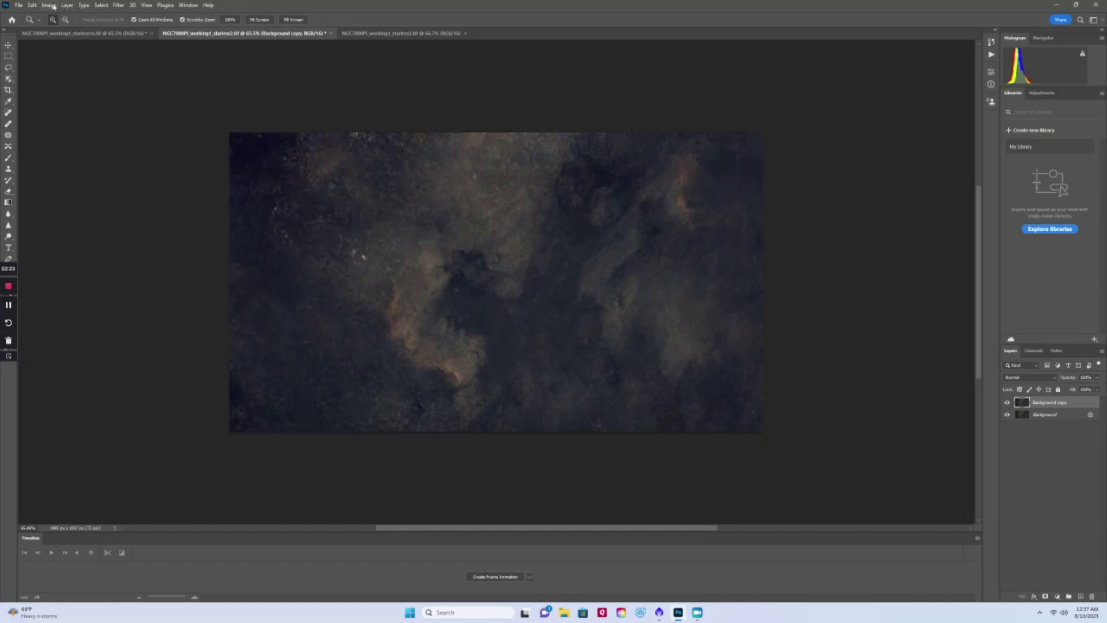
Flatten the starless2 image, merging the Background copy into the Background layer
left_click(101, 6)
mouse_move(114, 6)
mouse_move(66, 5)
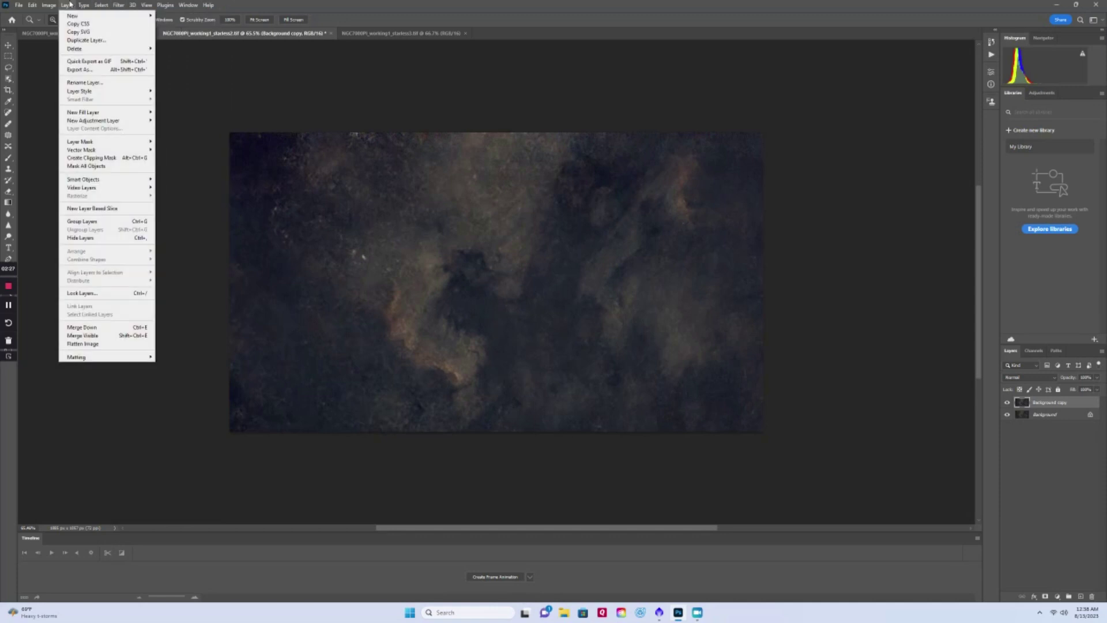
left_click(92, 344)
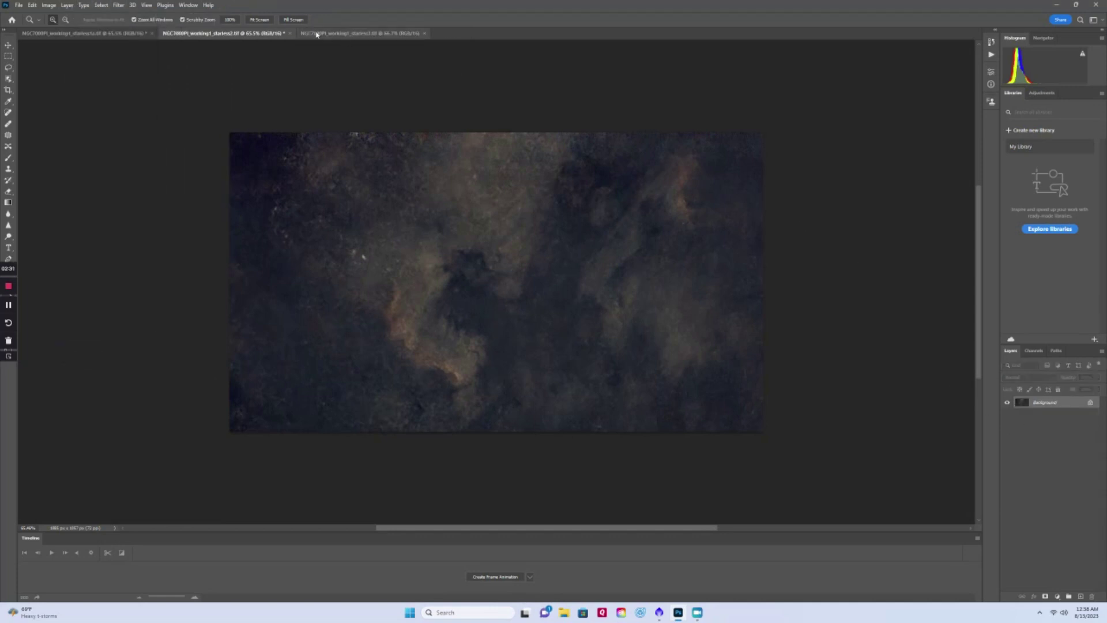
Close the starless1a document without saving its changes, and close the starless3 document
left_click(151, 34)
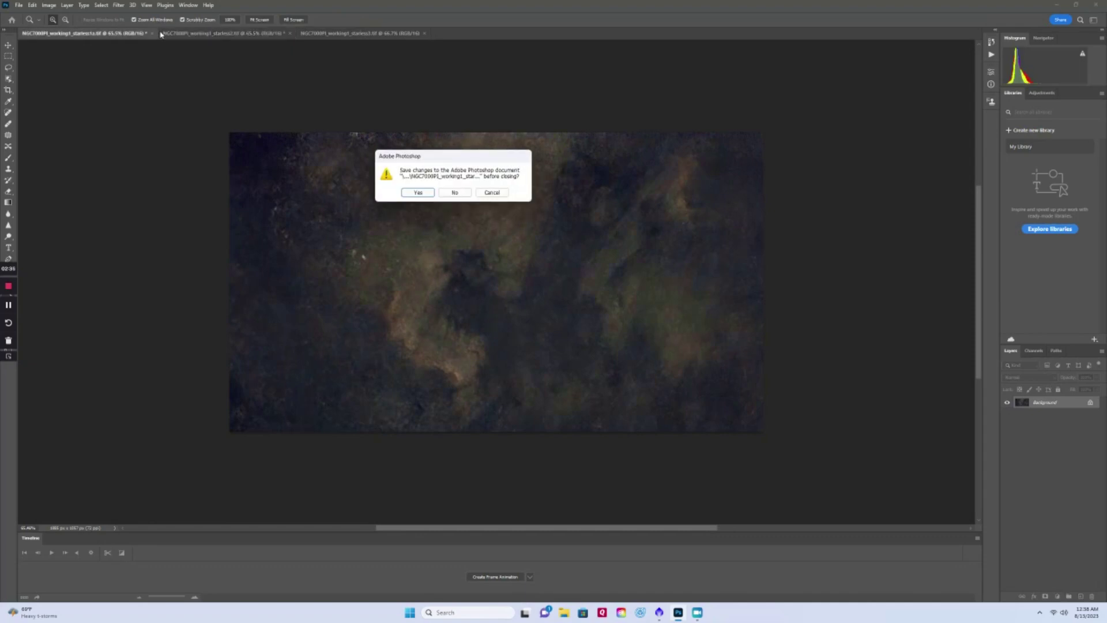
left_click(454, 192)
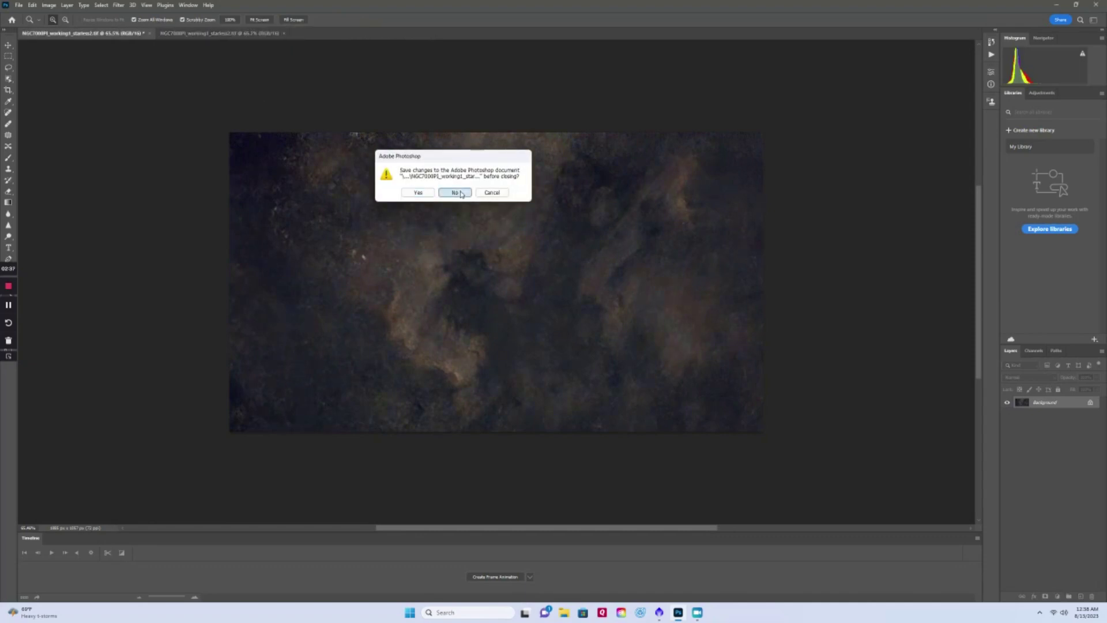
left_click(232, 34)
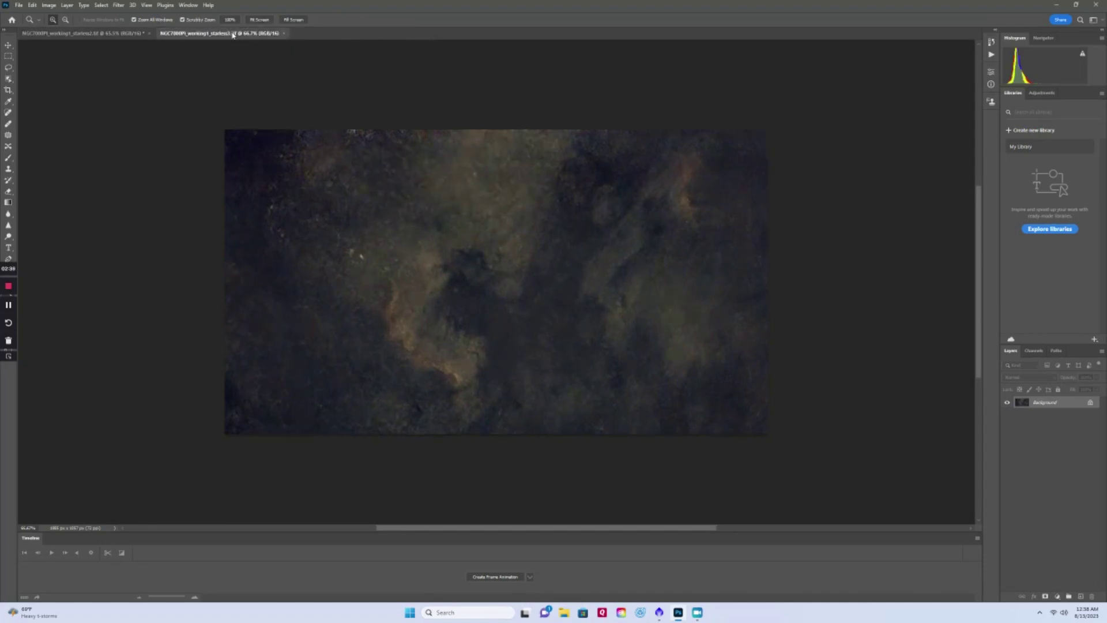
left_click(283, 33)
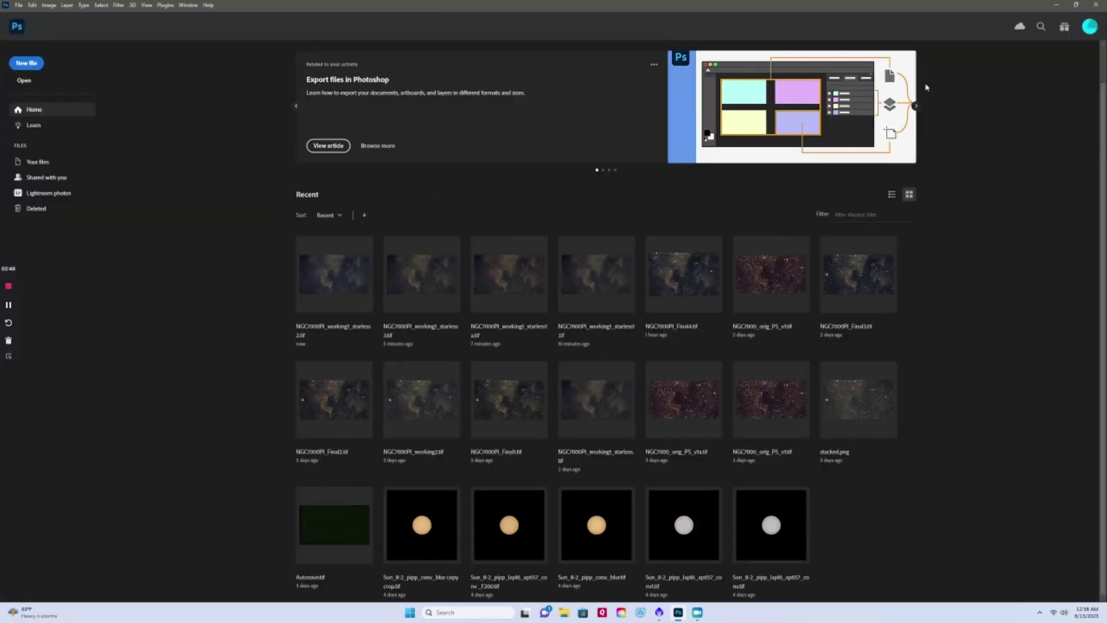
Switch to PixInsight, open NGC7000PI_working1_starless3 from the tiff folder, and restore the minimized stars image below it
left_click(1057, 5)
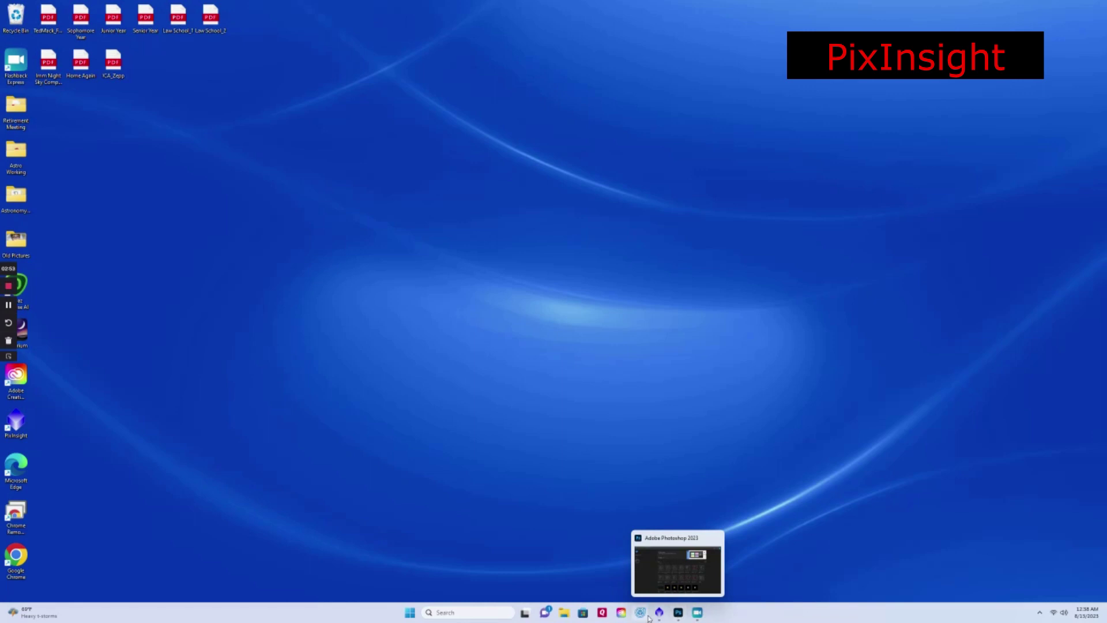
left_click(655, 562)
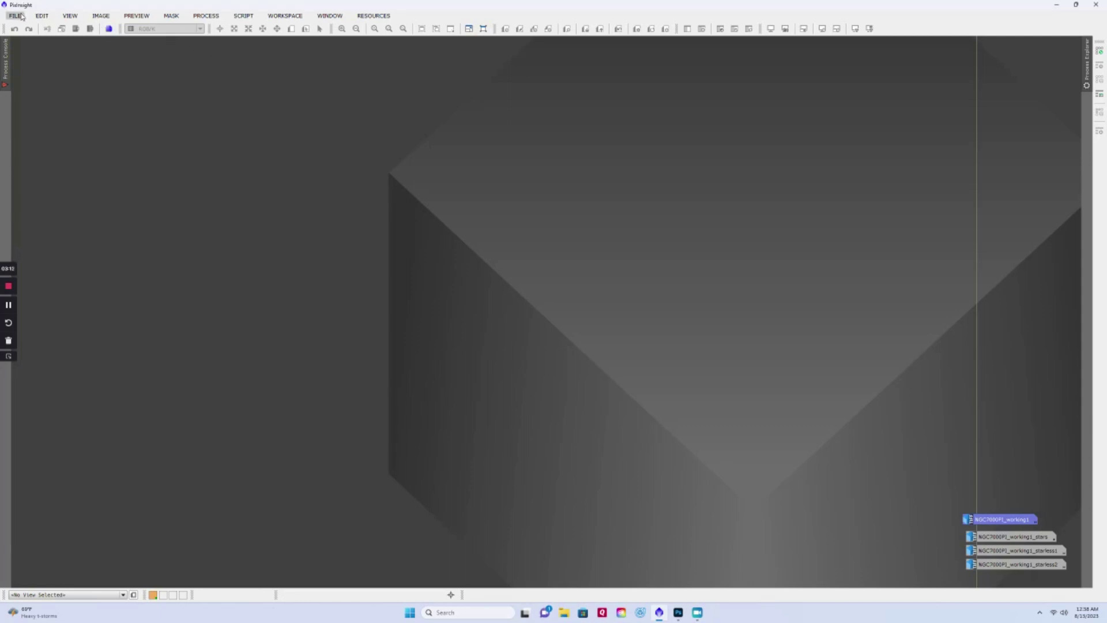
left_click(20, 16)
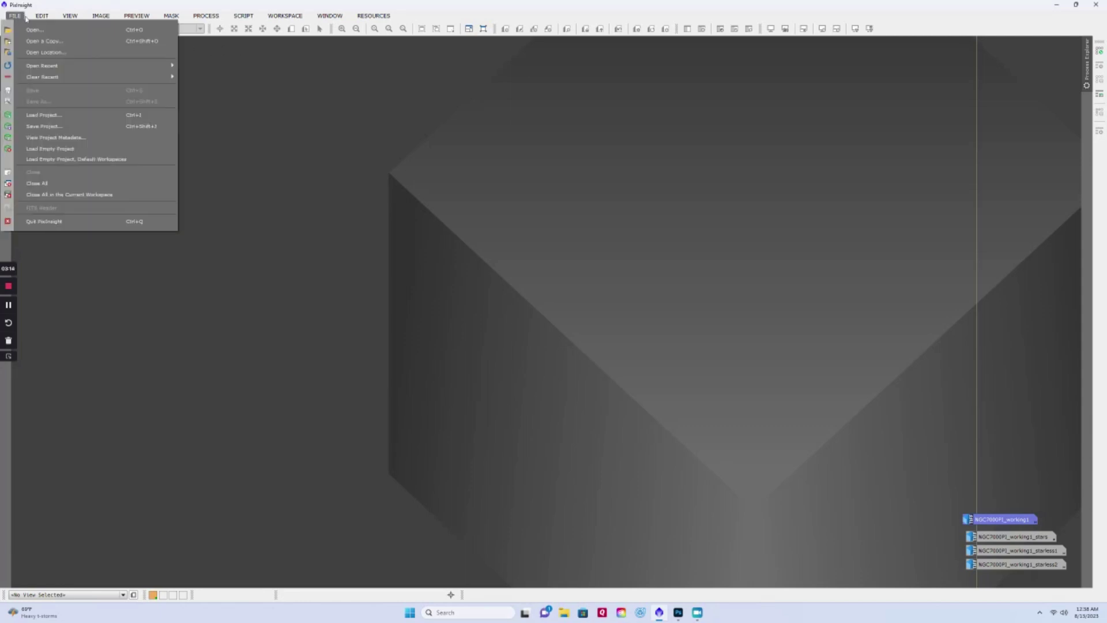
left_click(35, 29)
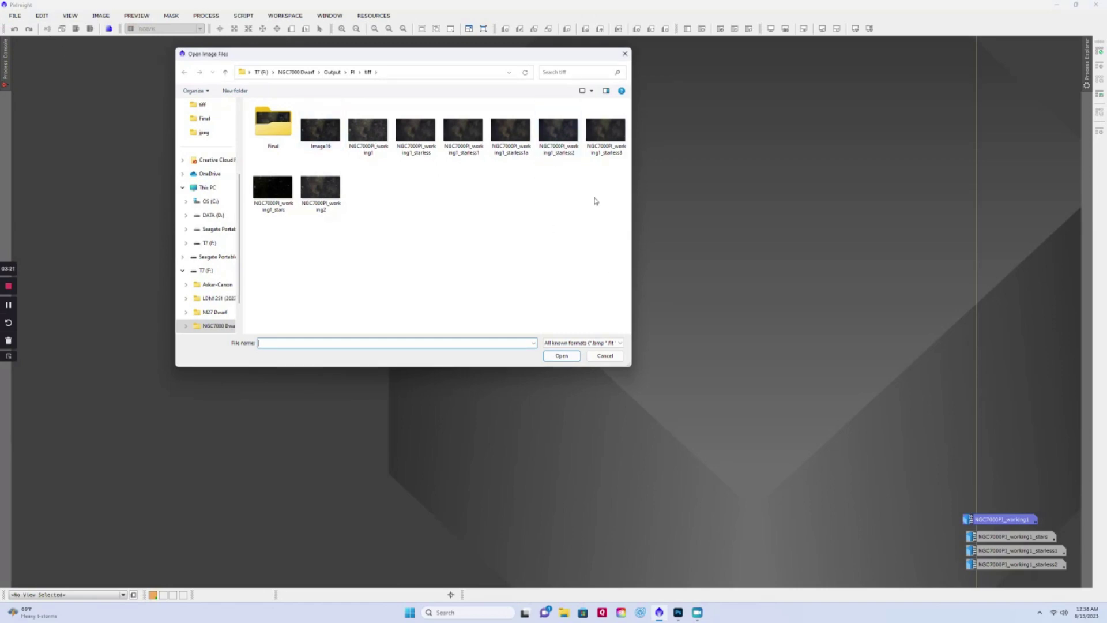
double_click(606, 132)
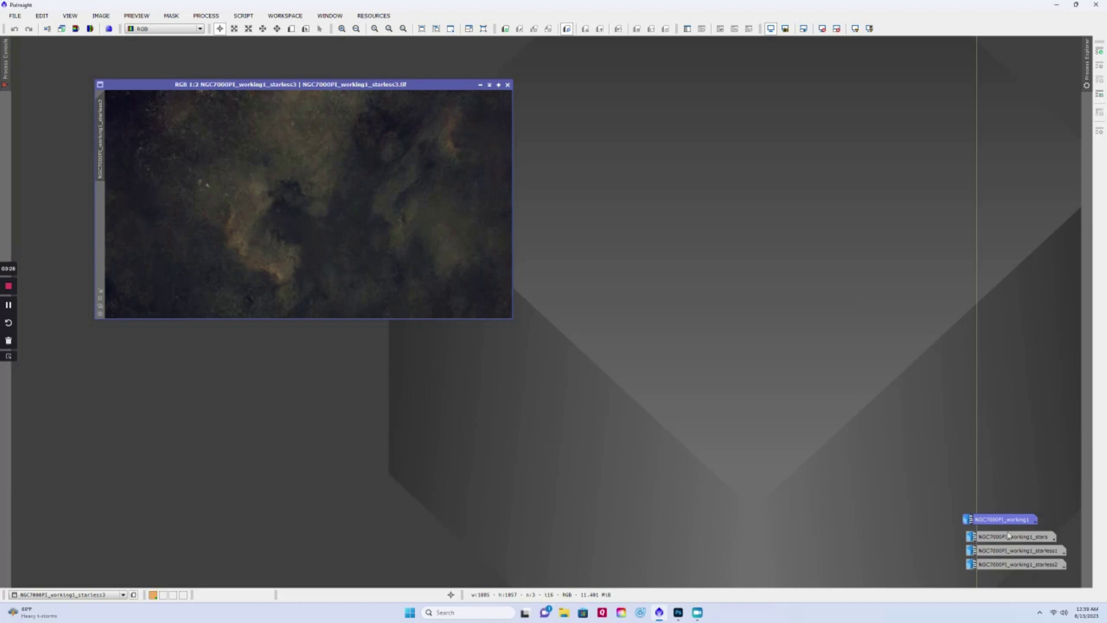
double_click(1026, 536)
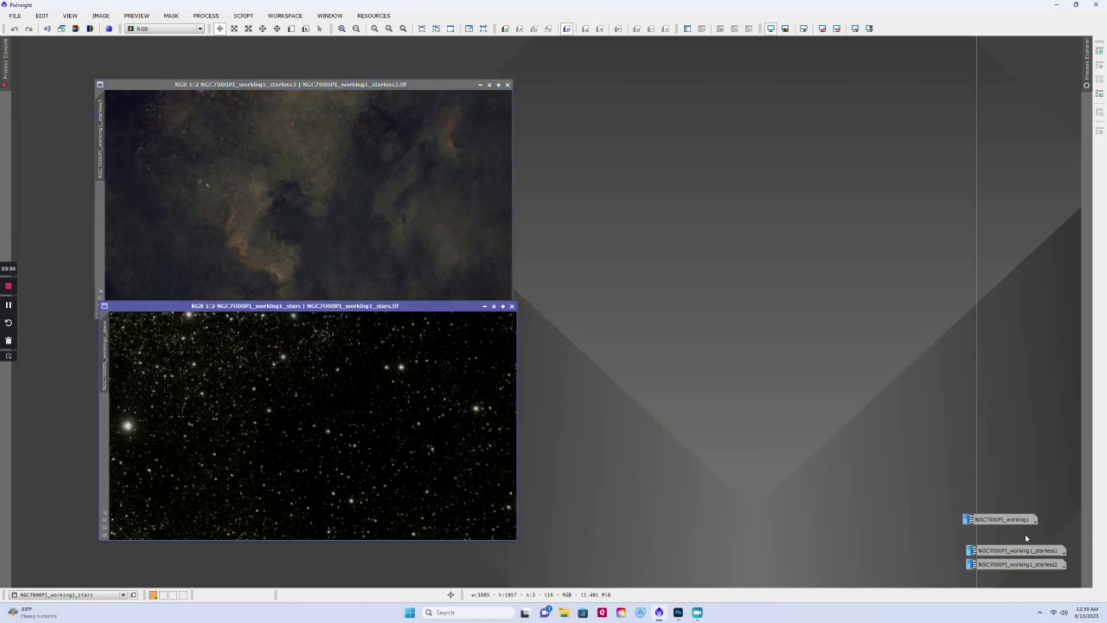
left_click_drag(364, 307, 393, 334)
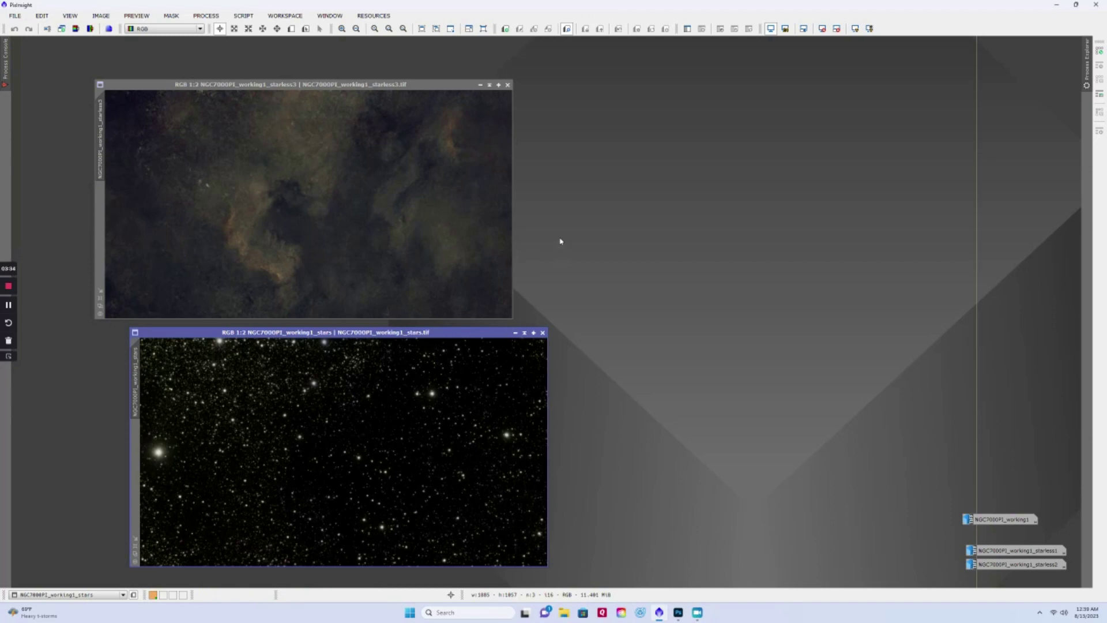
Open CurvesTransformation with a real-time preview of the stars image, placing the preview beside the curve window
left_click(207, 16)
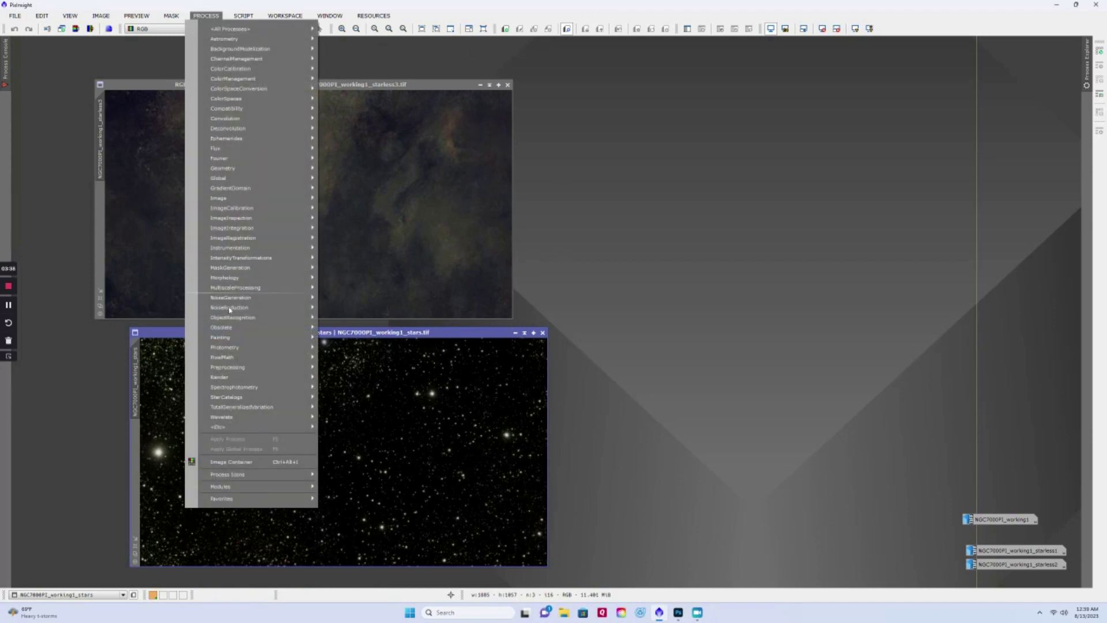
mouse_move(247, 333)
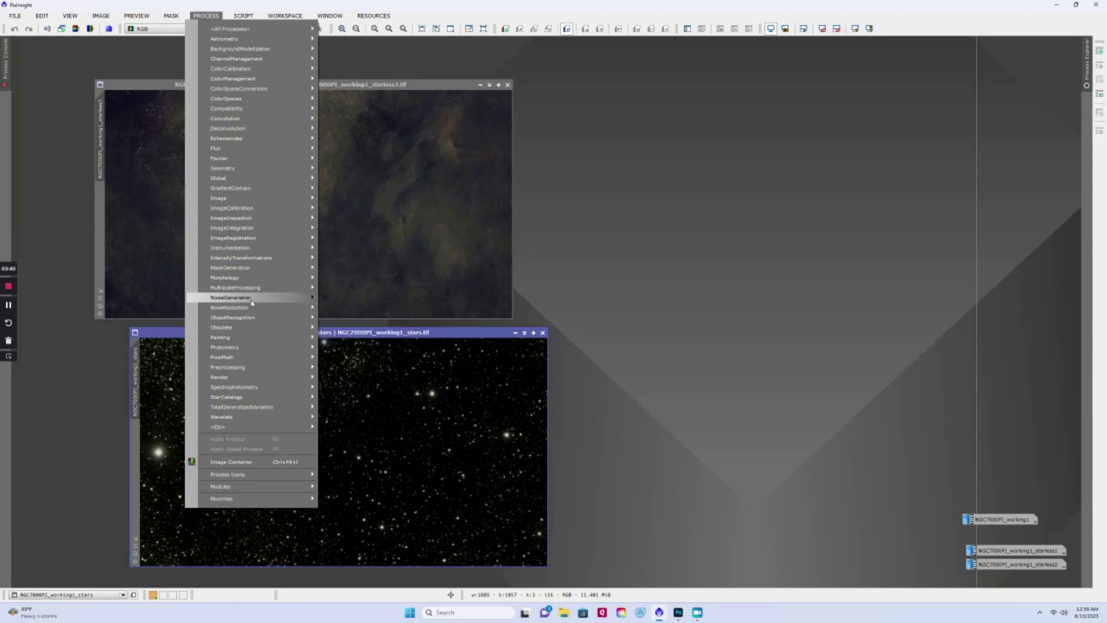
mouse_move(250, 288)
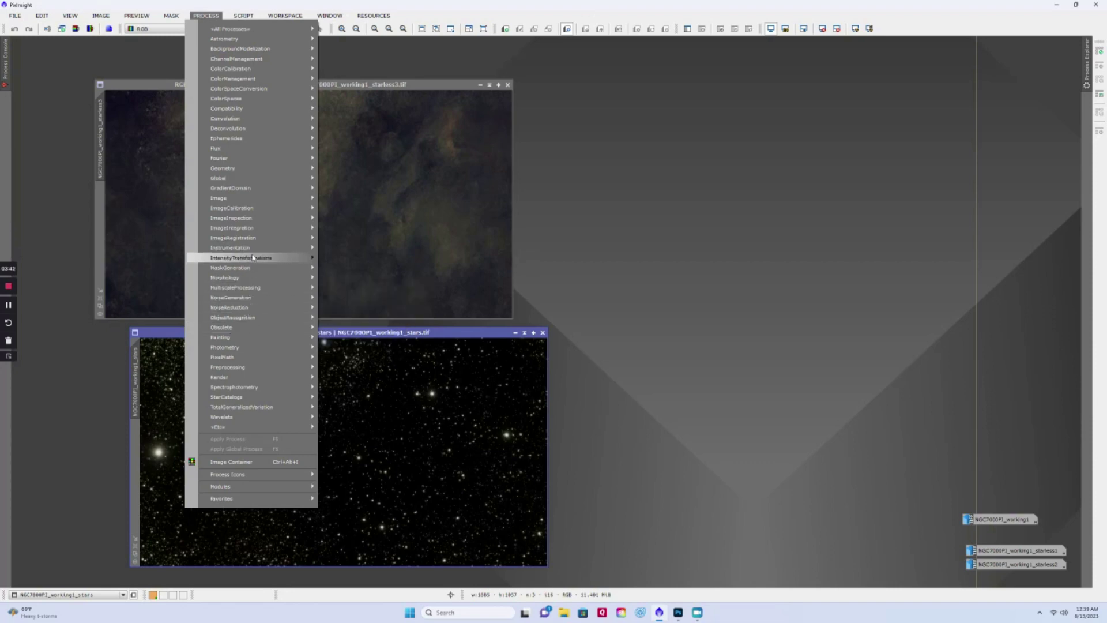
mouse_move(254, 257)
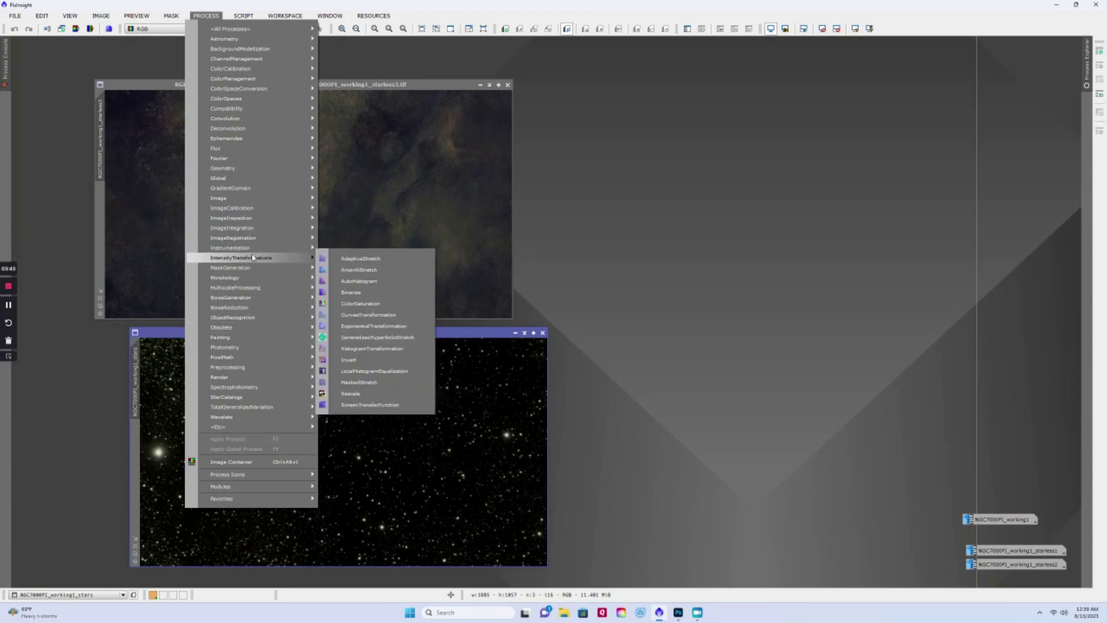
left_click(369, 315)
left_click(424, 333)
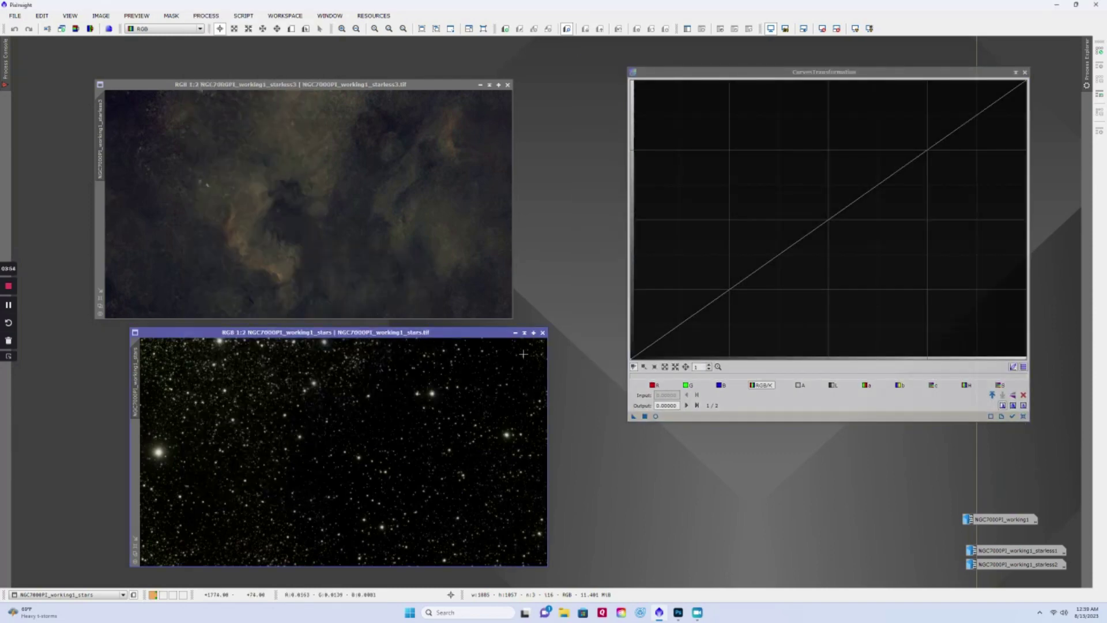
left_click(655, 416)
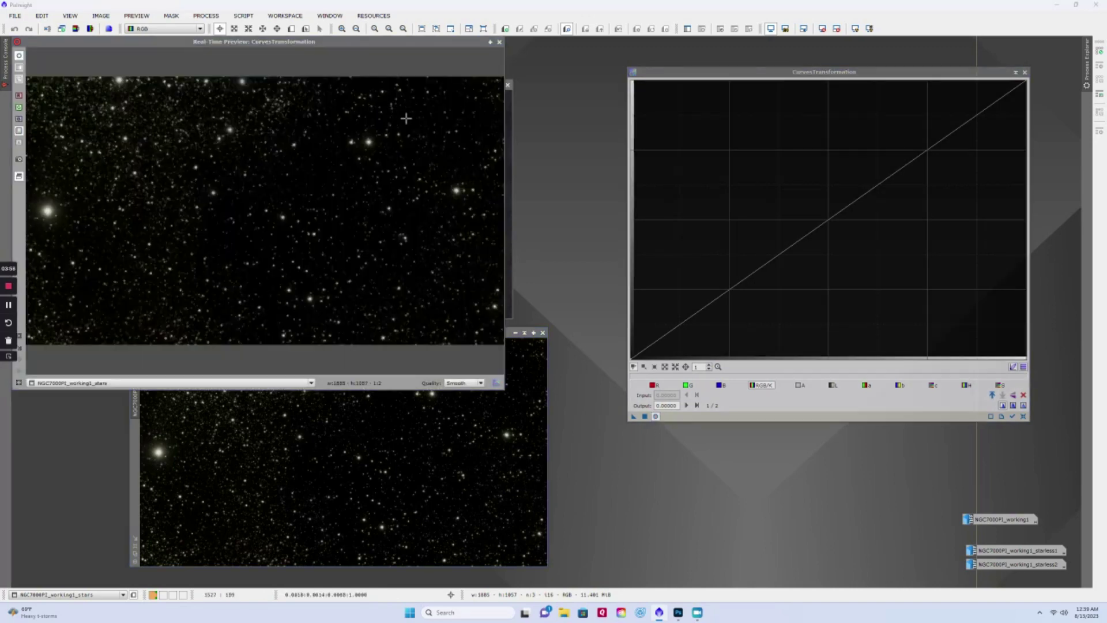
left_click_drag(413, 43, 485, 71)
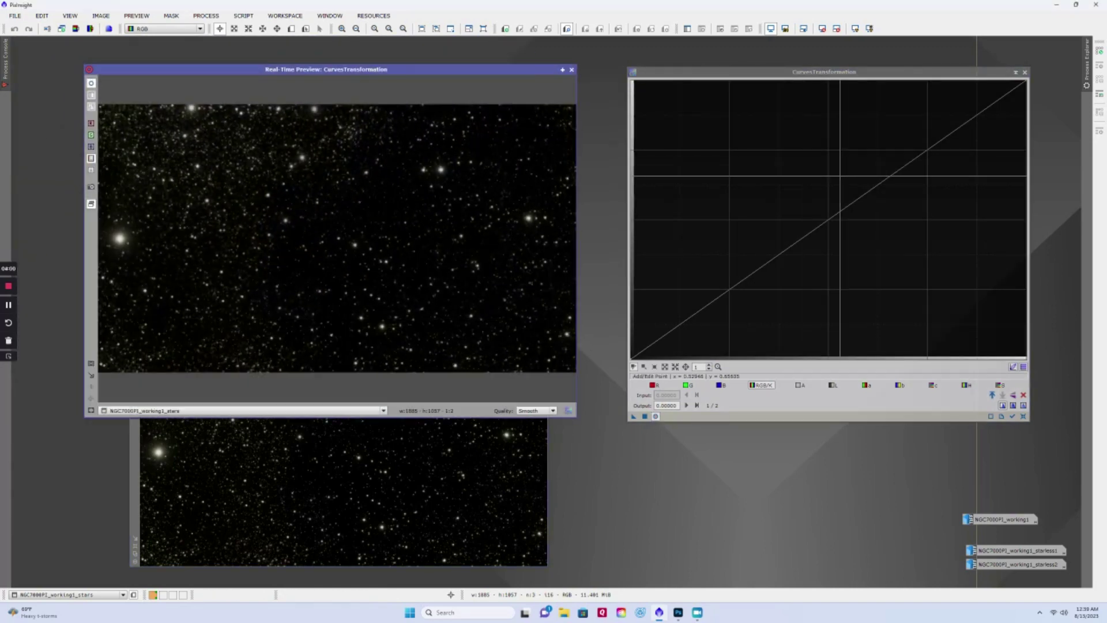
Darken the stars image by bending the RGB/K curve down to about input 0.54, output 0.41, apply it and close the preview
left_click_drag(846, 207, 800, 183)
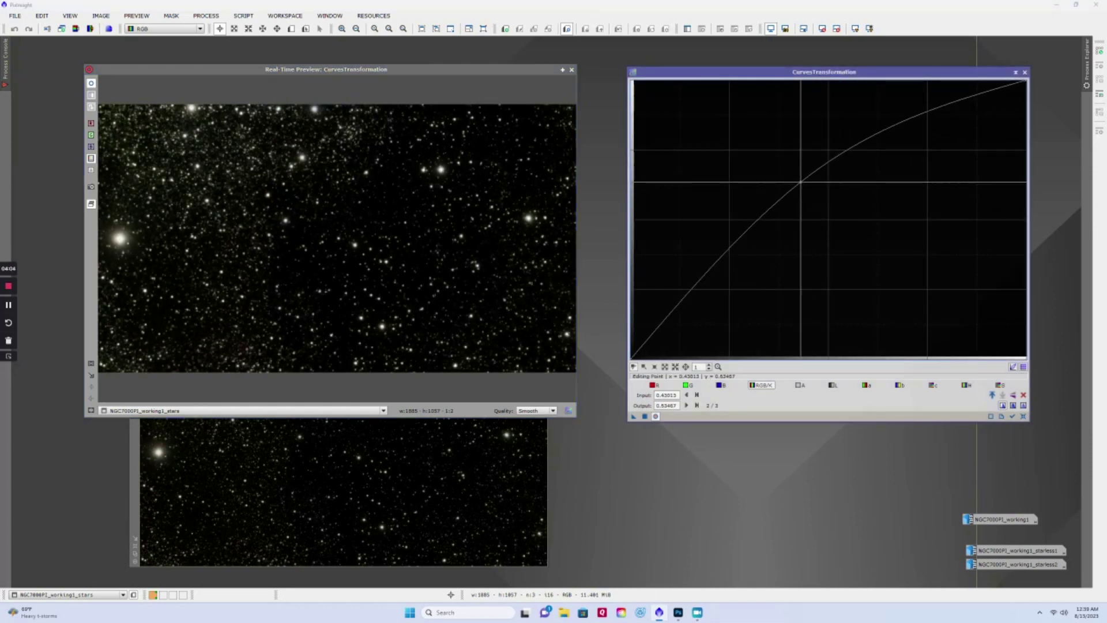
left_click_drag(801, 183, 845, 245)
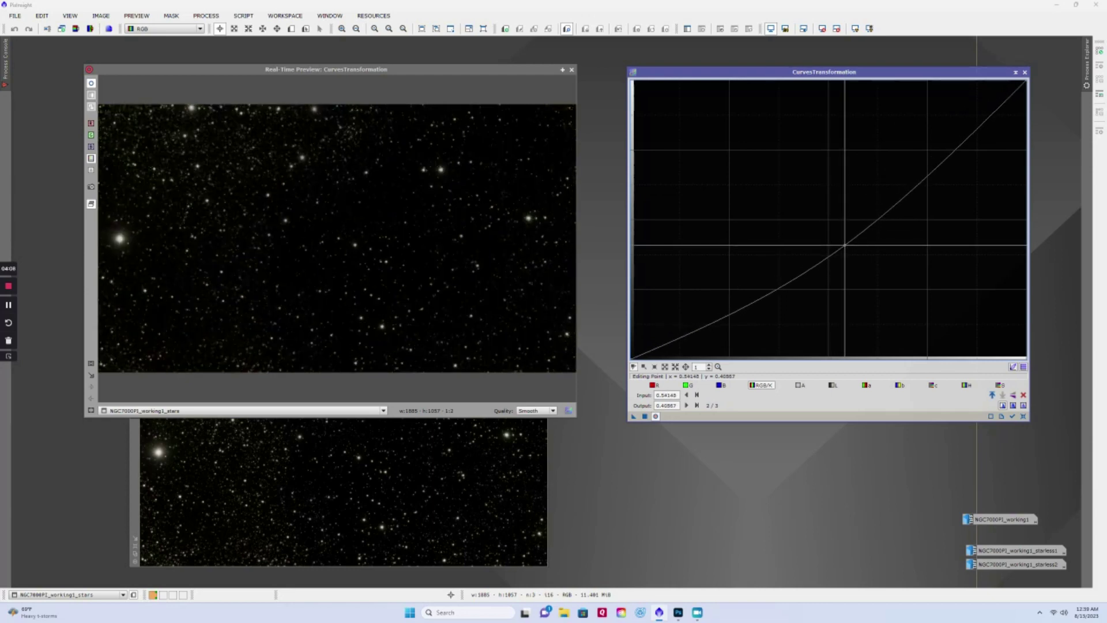
left_click_drag(633, 417, 434, 472)
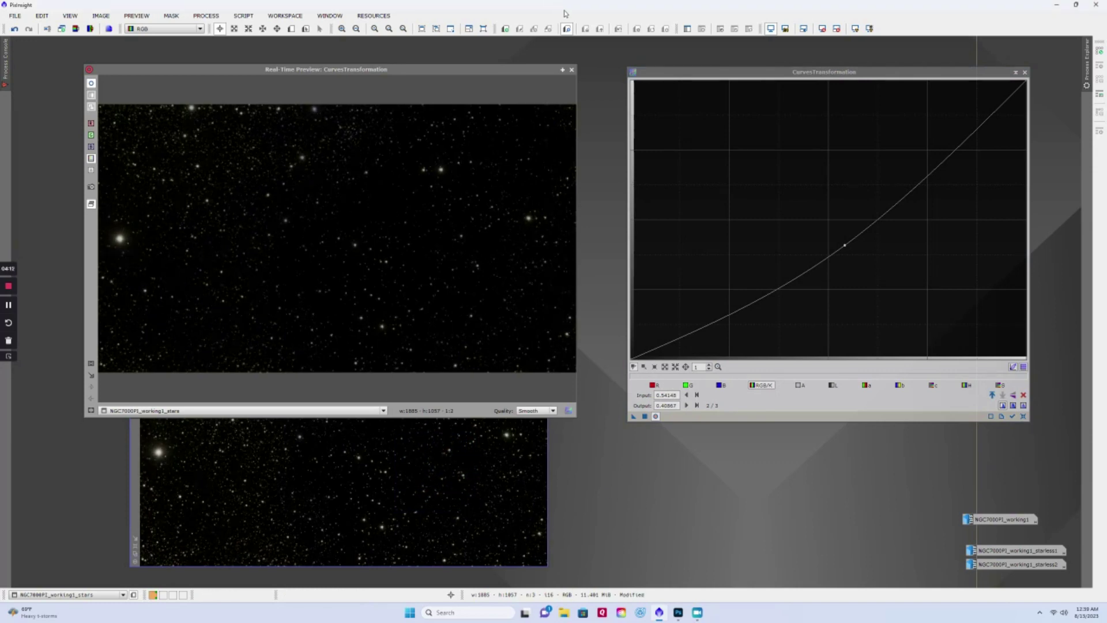
left_click(572, 69)
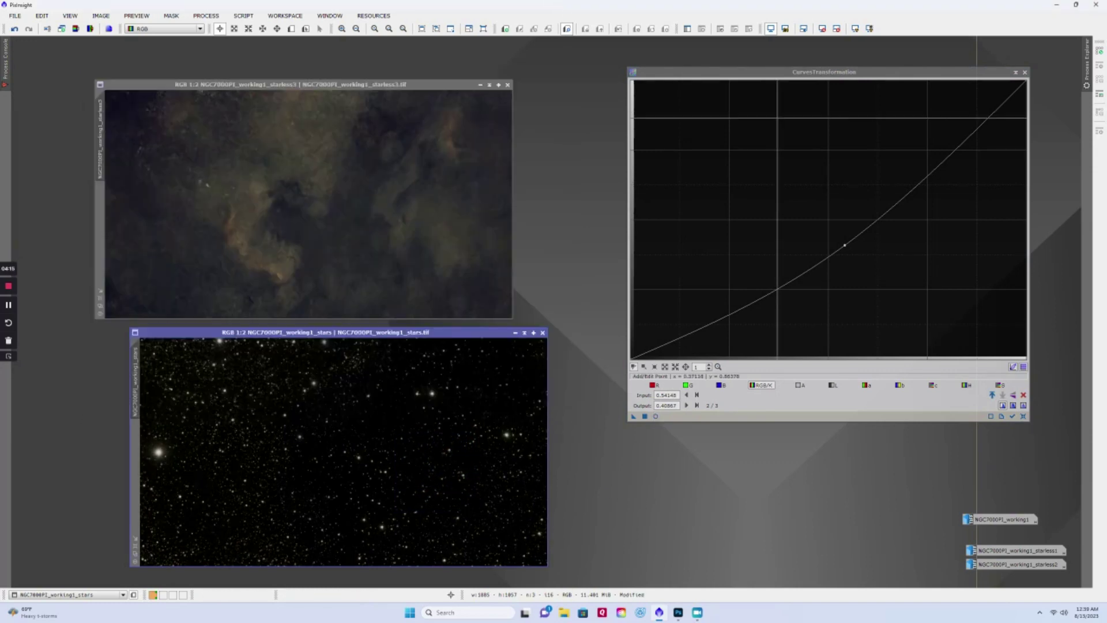
Collapse the CurvesTransformation window, tidy the starless3 and stars image positions, and open PixelMath beside them
left_click(1016, 73)
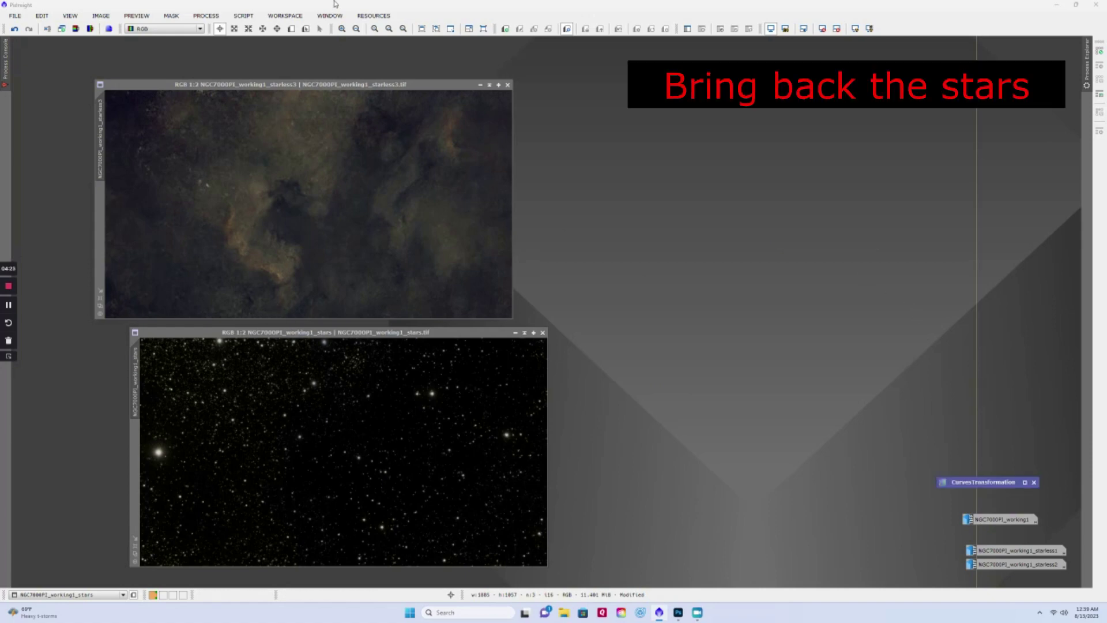
left_click_drag(309, 84, 298, 69)
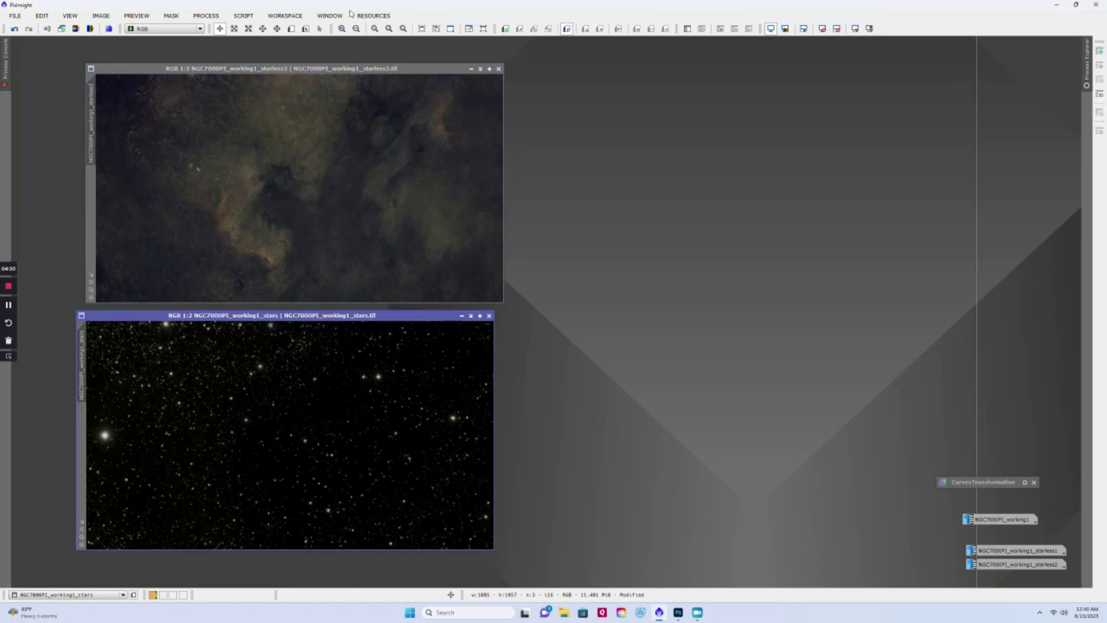
left_click(217, 17)
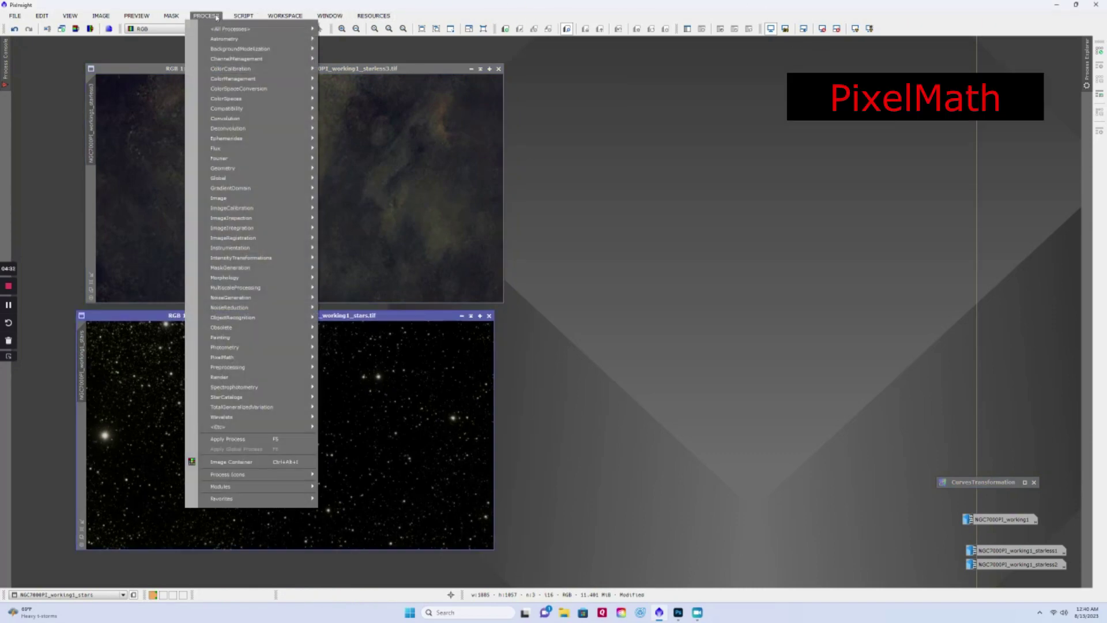
mouse_move(247, 357)
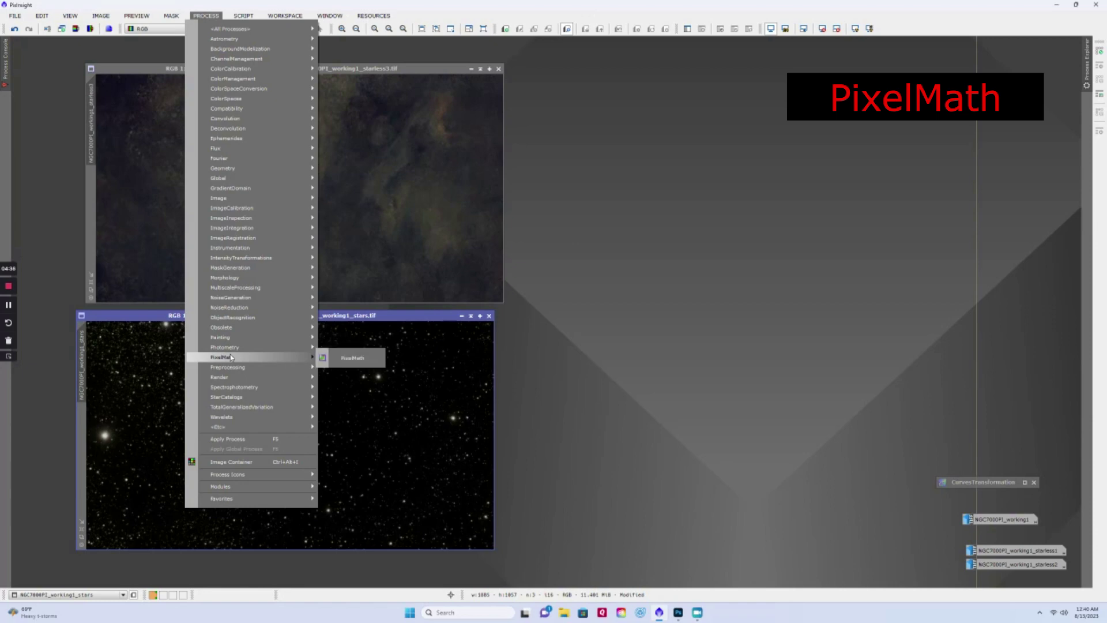
left_click(352, 357)
left_click_drag(668, 286, 835, 82)
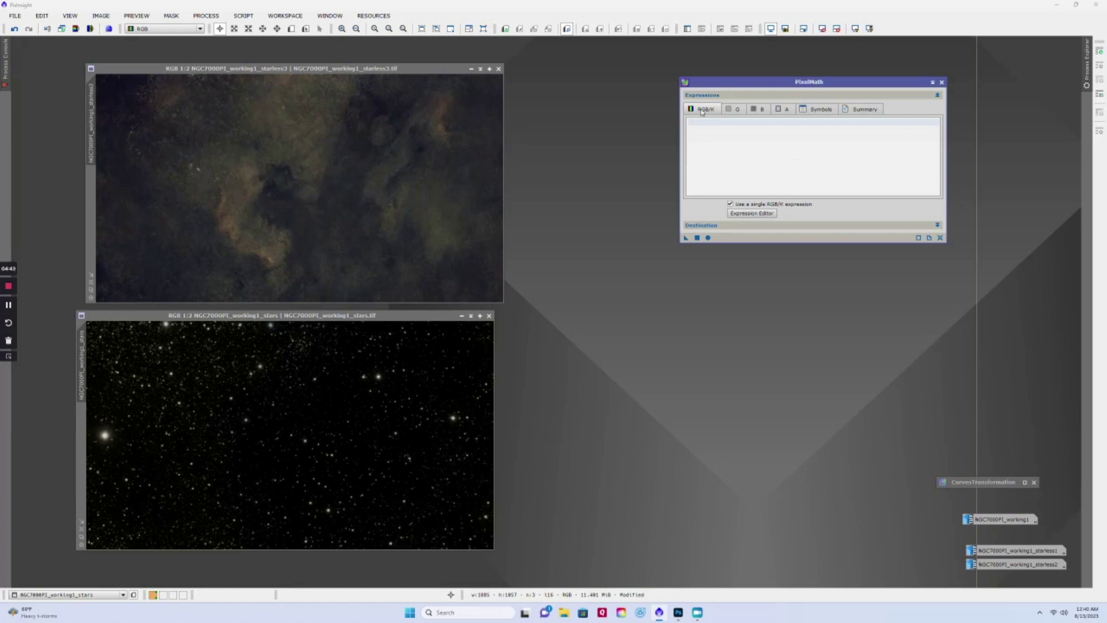
Build the RGB/K PixelMath expression NGC7000PI_working1_starless3+NGC7000PI_working1_stars1 and apply it to the stars image
left_click(751, 213)
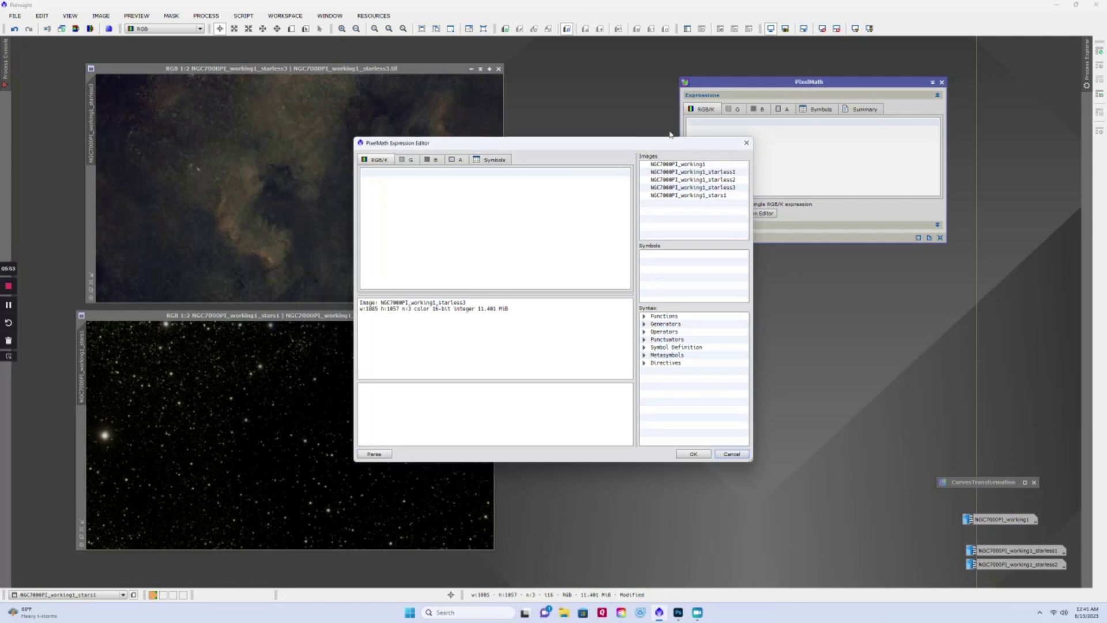
left_click_drag(659, 138, 879, 101)
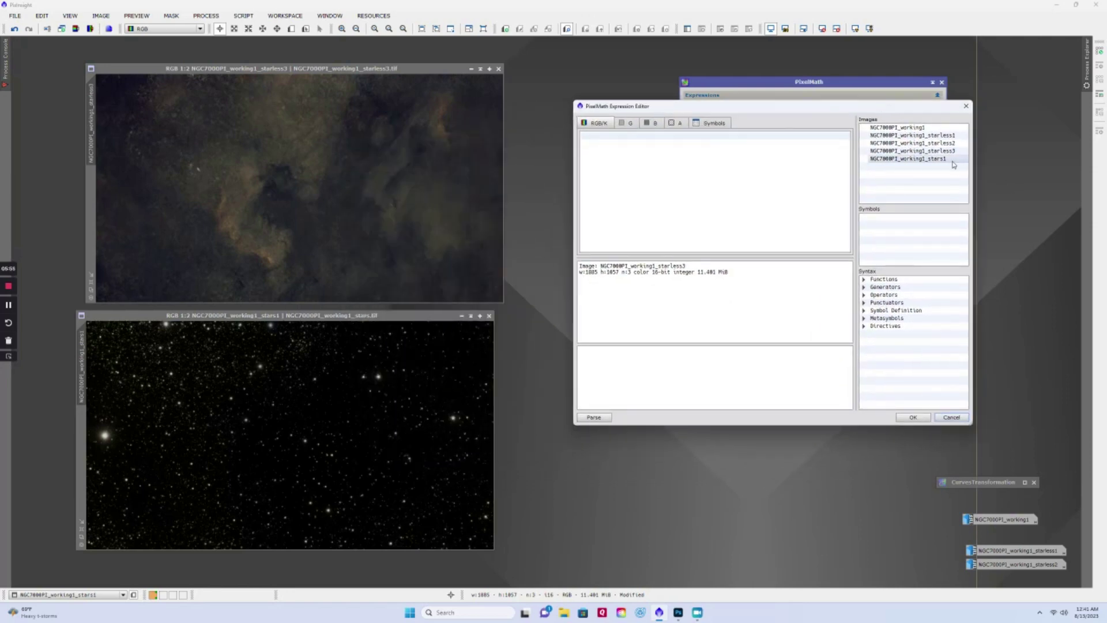
double_click(921, 151)
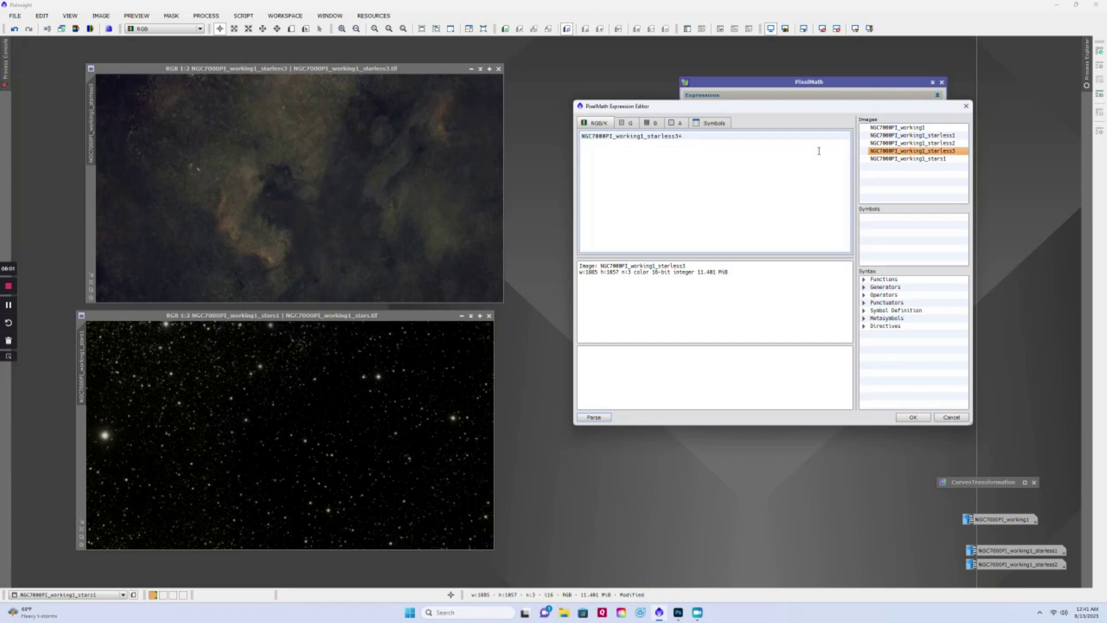
double_click(943, 159)
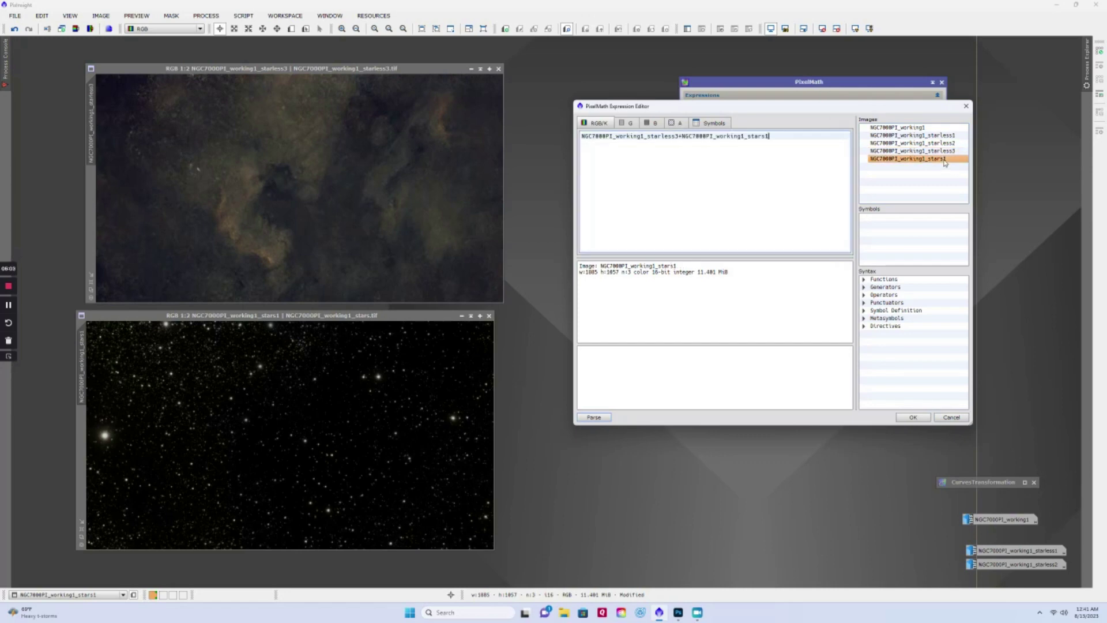
left_click(915, 416)
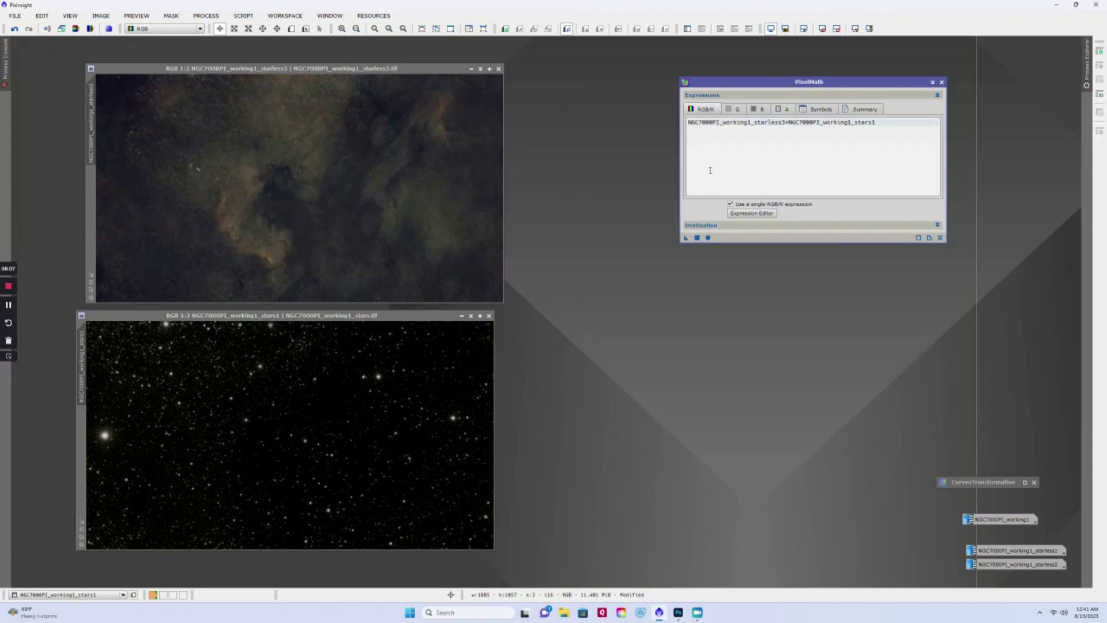
left_click(696, 240)
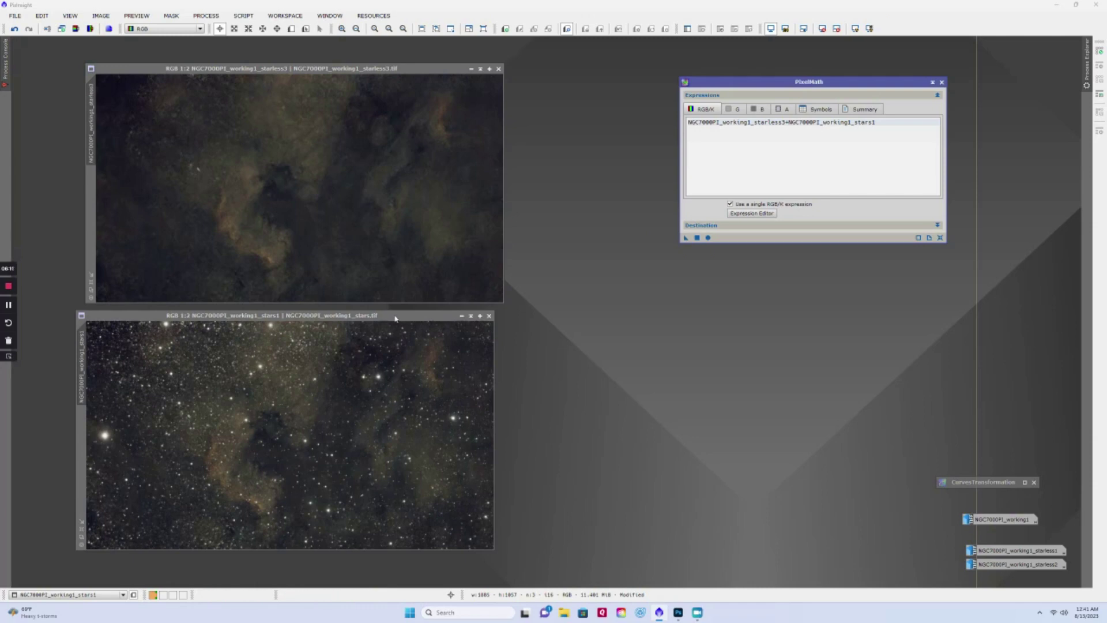
Minimize starless3, move the combined image into its place, collapse PixelMath above CurvesTransformation, and restore the NGC7000PI_working1 image
left_click(471, 69)
left_click_drag(398, 316, 388, 65)
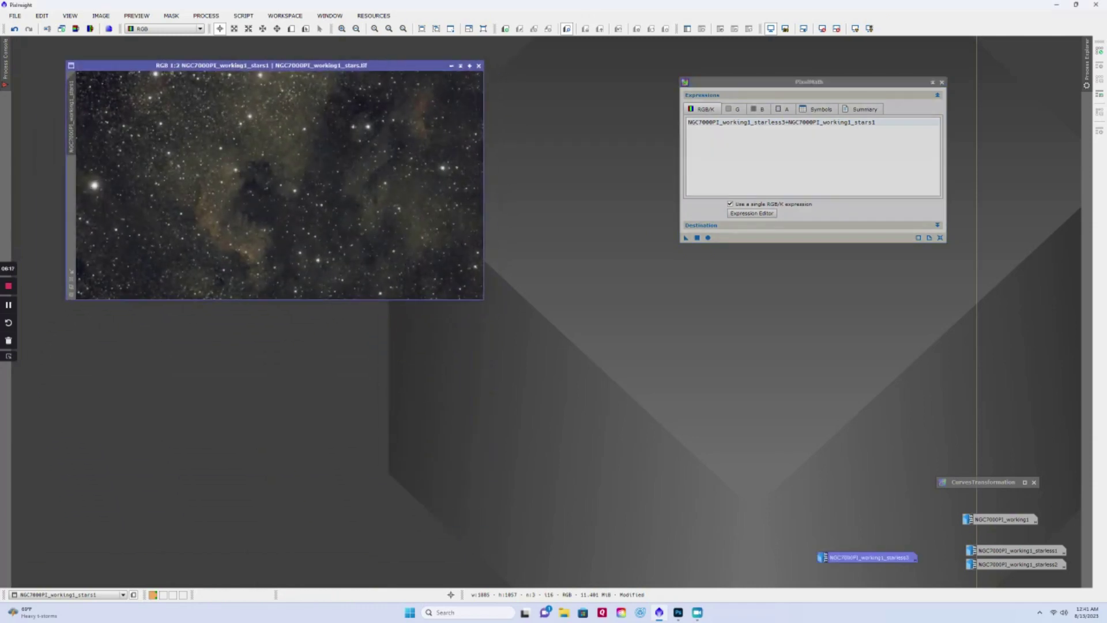
left_click(932, 82)
left_click_drag(819, 163, 992, 442)
double_click(1018, 521)
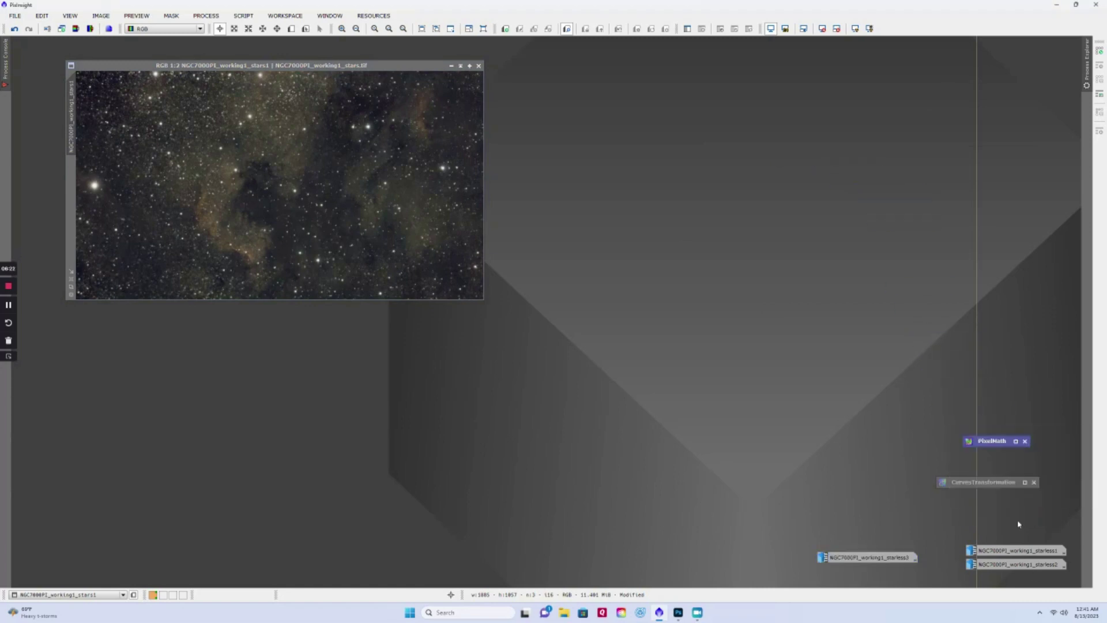
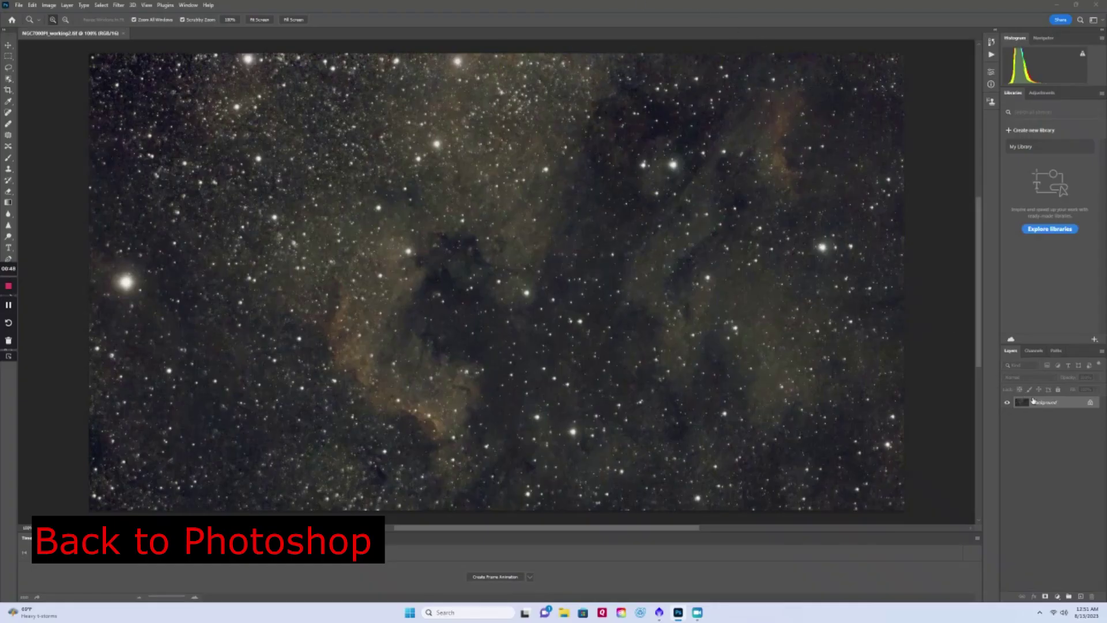
In Photoshop, duplicate the Background layer of NGC7000PI_working2 and select the Reds of the copy with Color Range
left_click_drag(1033, 400, 1081, 595)
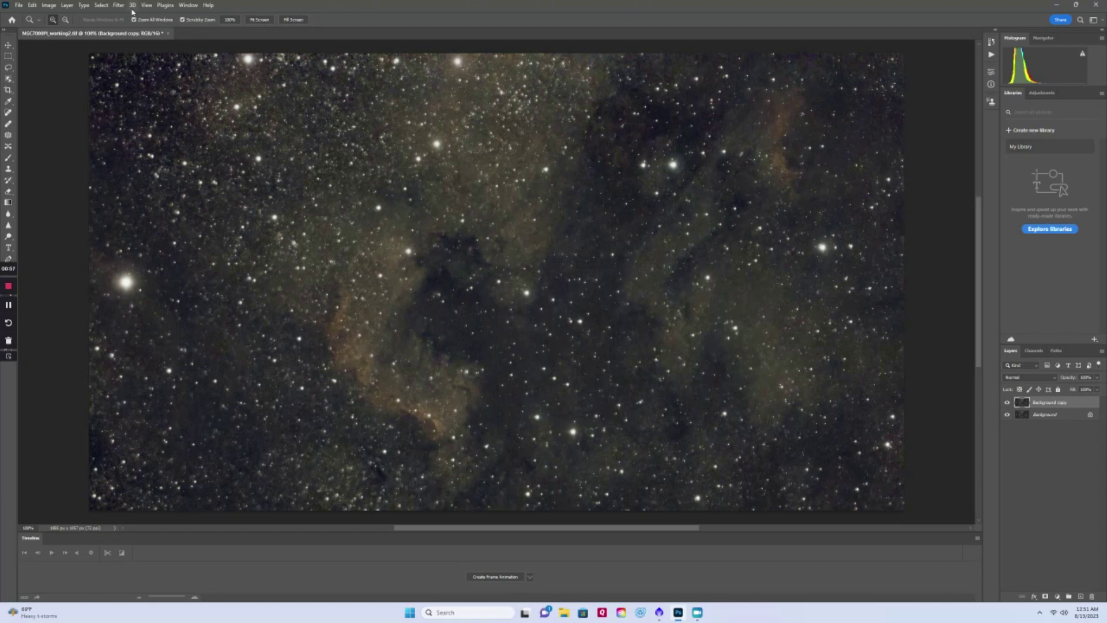
left_click(102, 5)
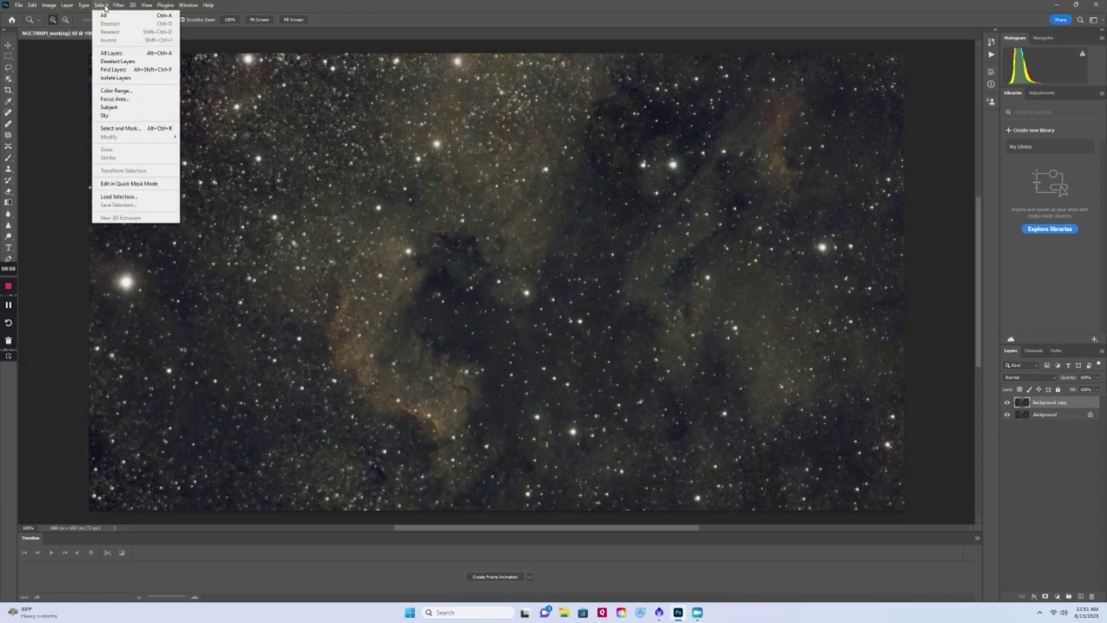
left_click(115, 90)
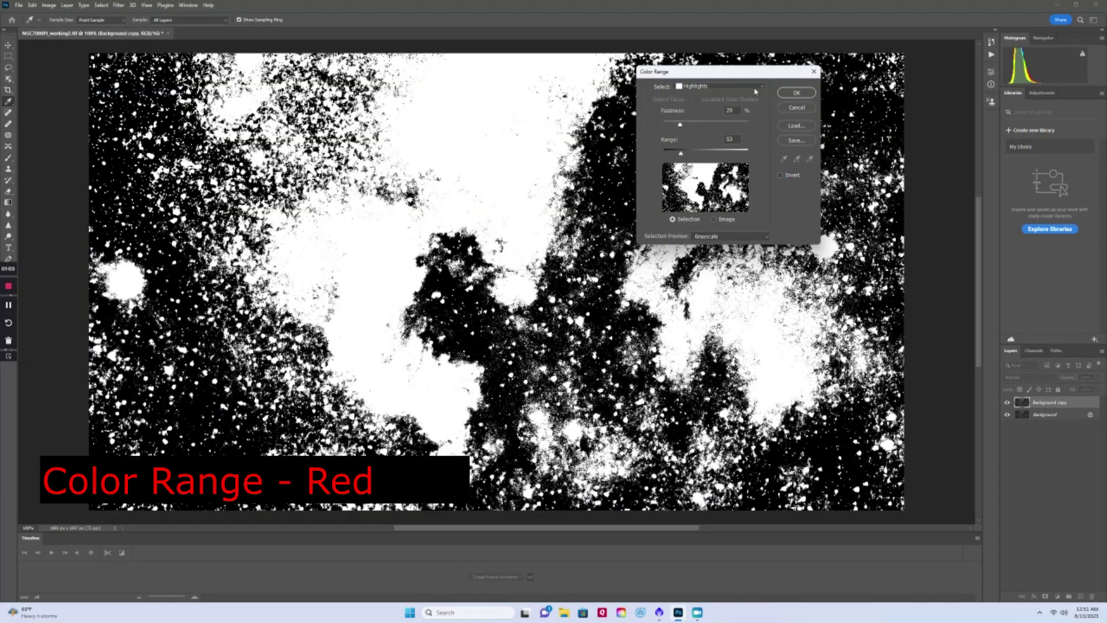
left_click(755, 90)
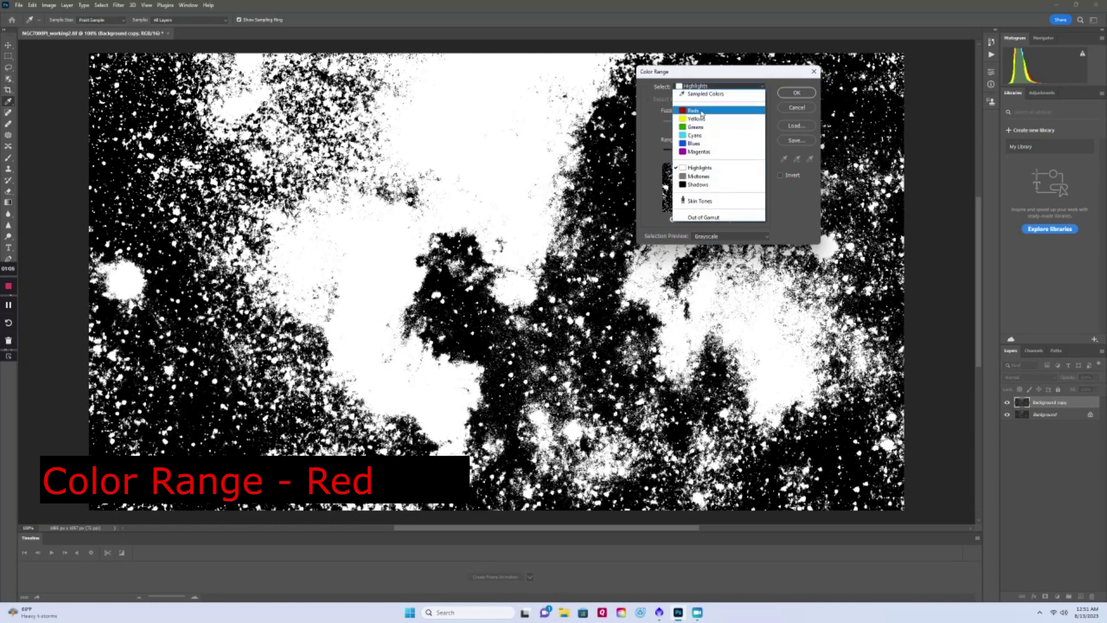
left_click(702, 110)
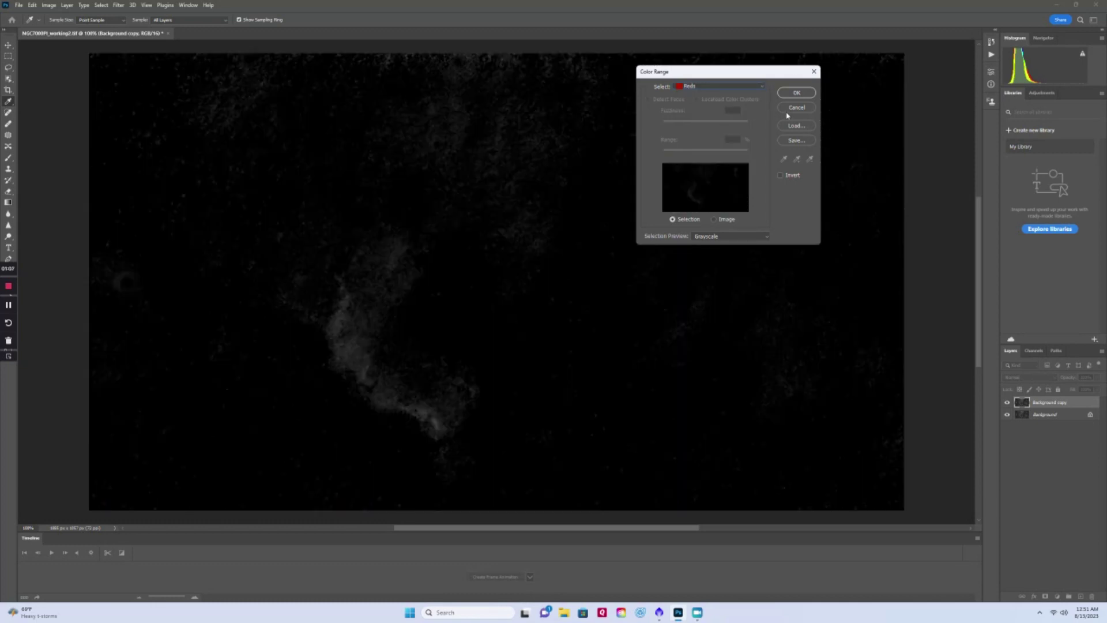
left_click_drag(757, 74, 875, 158)
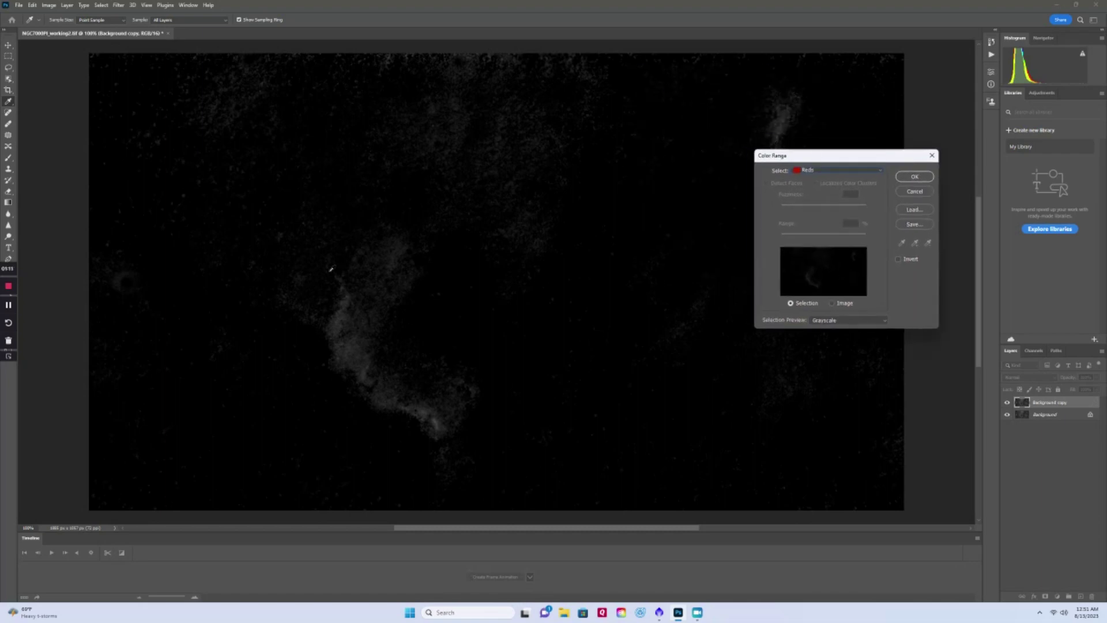
left_click_drag(820, 161, 709, 155)
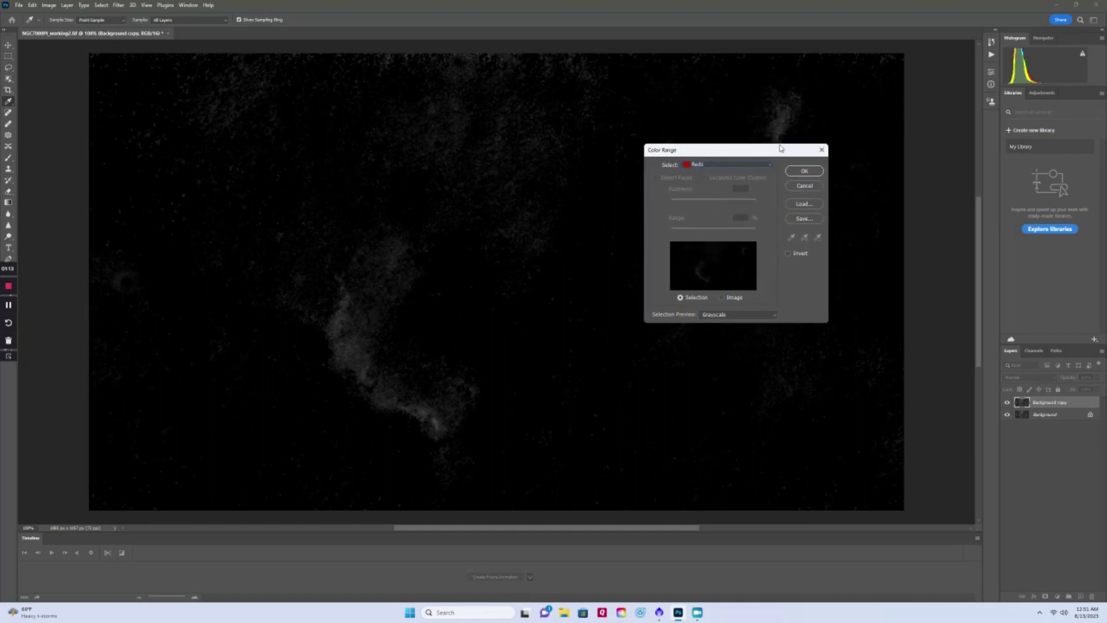
left_click(803, 172)
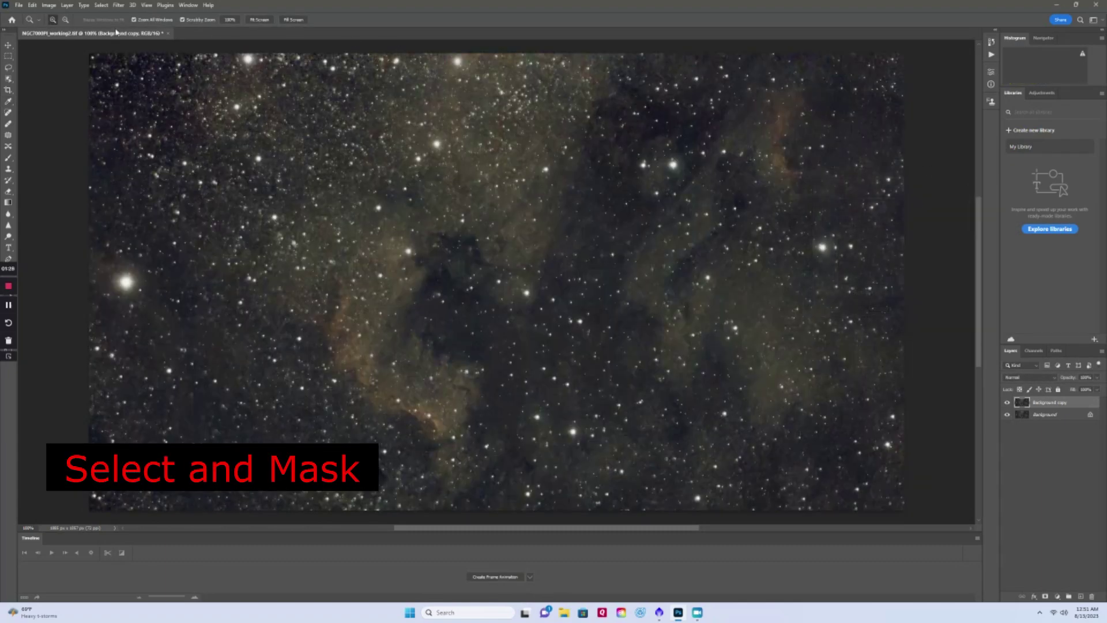
Refine the reds selection in Select and Mask with a smaller feather and Shift Edge +28%, outputting it as a layer mask
left_click(101, 4)
left_click(124, 128)
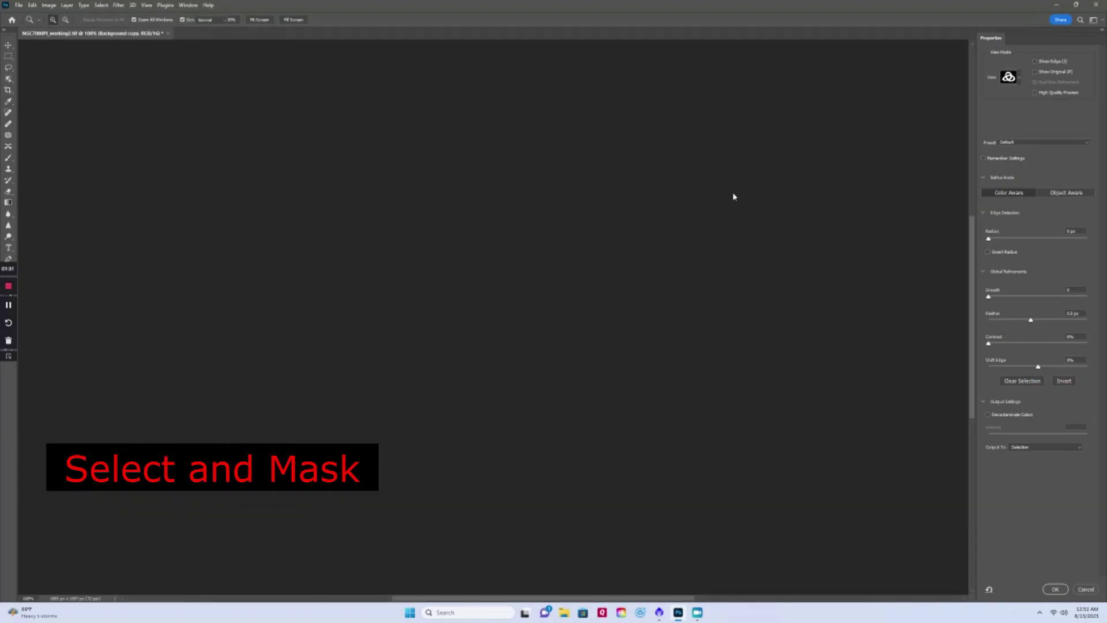
left_click(998, 320)
left_click_drag(1008, 321, 1018, 321)
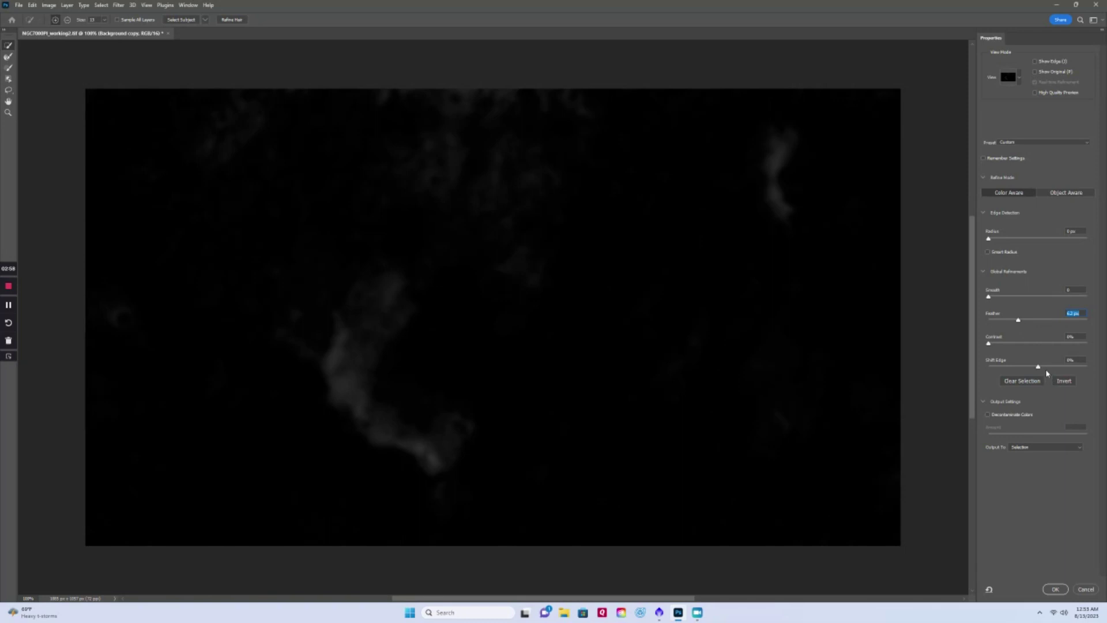
left_click_drag(1038, 366, 1052, 368)
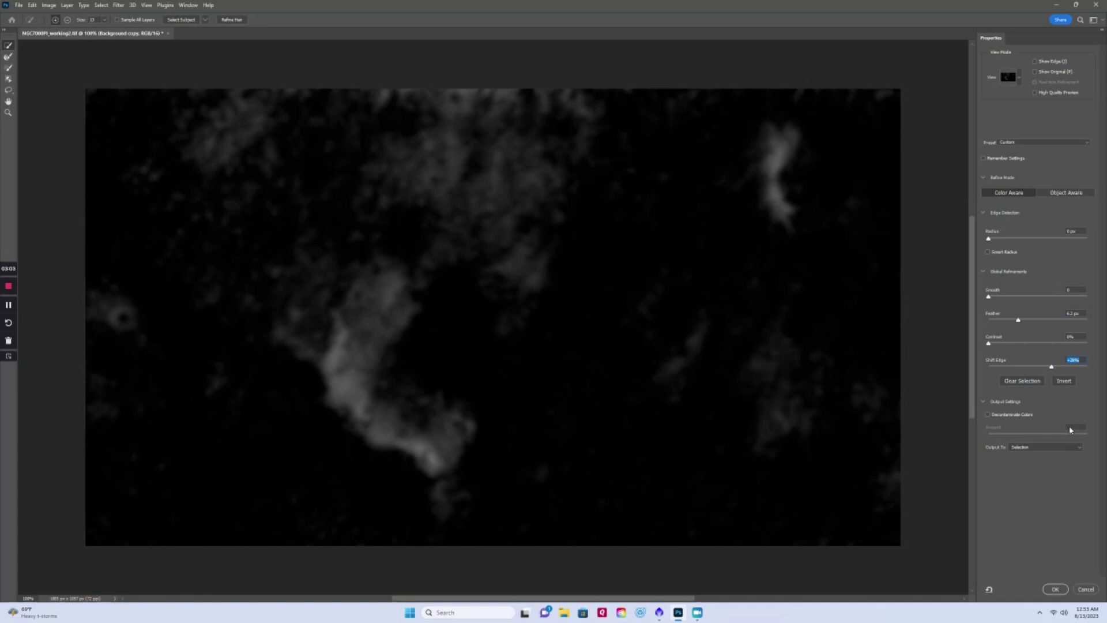
left_click(1055, 588)
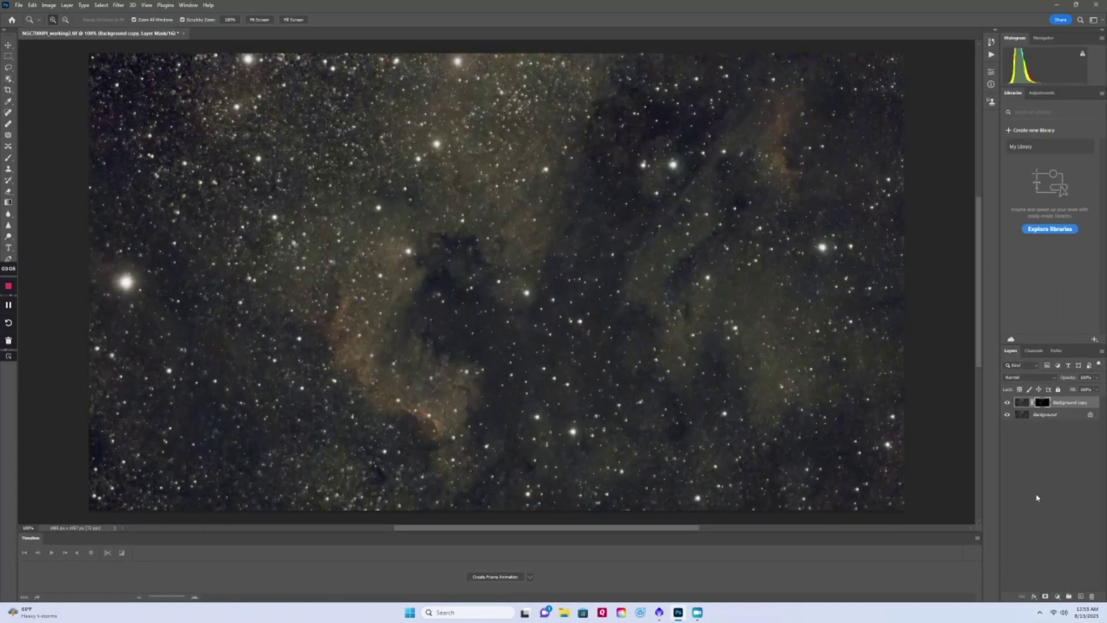
Open Channel Mixer on the masked copy's image and raise Red in the Red output channel to +149%
left_click(1022, 402)
left_click(68, 8)
mouse_move(49, 5)
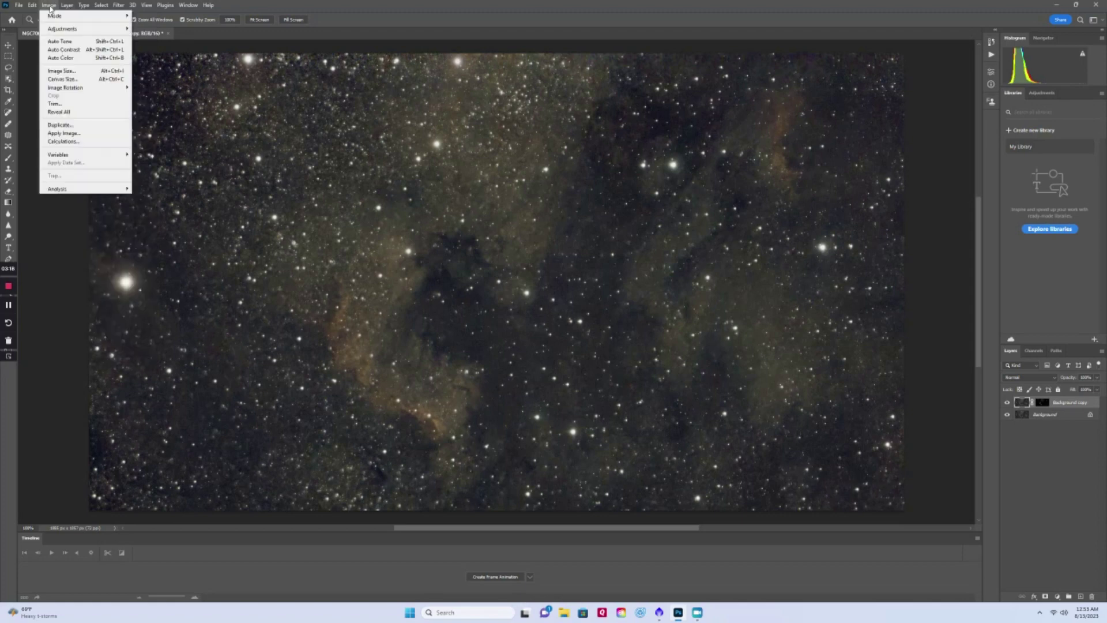
mouse_move(58, 30)
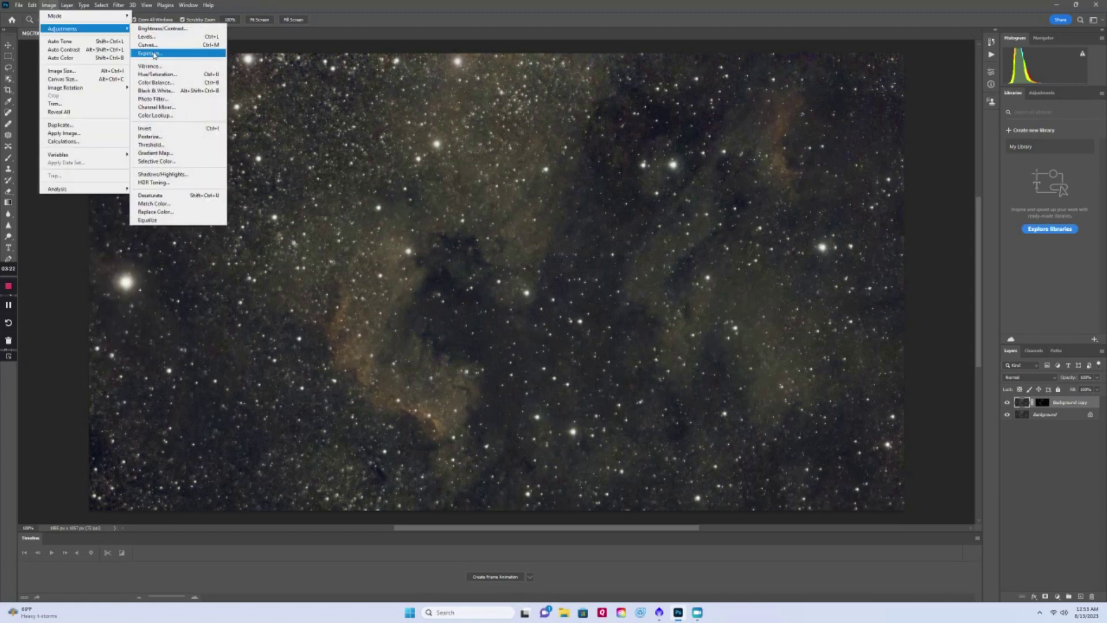
left_click(164, 107)
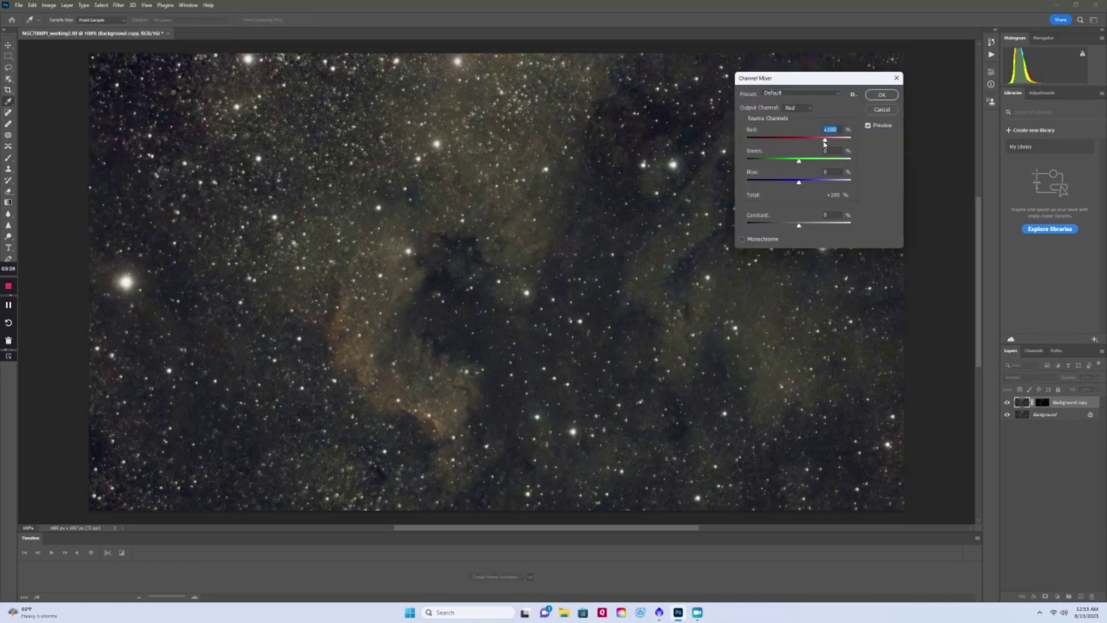
left_click_drag(825, 142, 839, 144)
left_click_drag(824, 77, 741, 253)
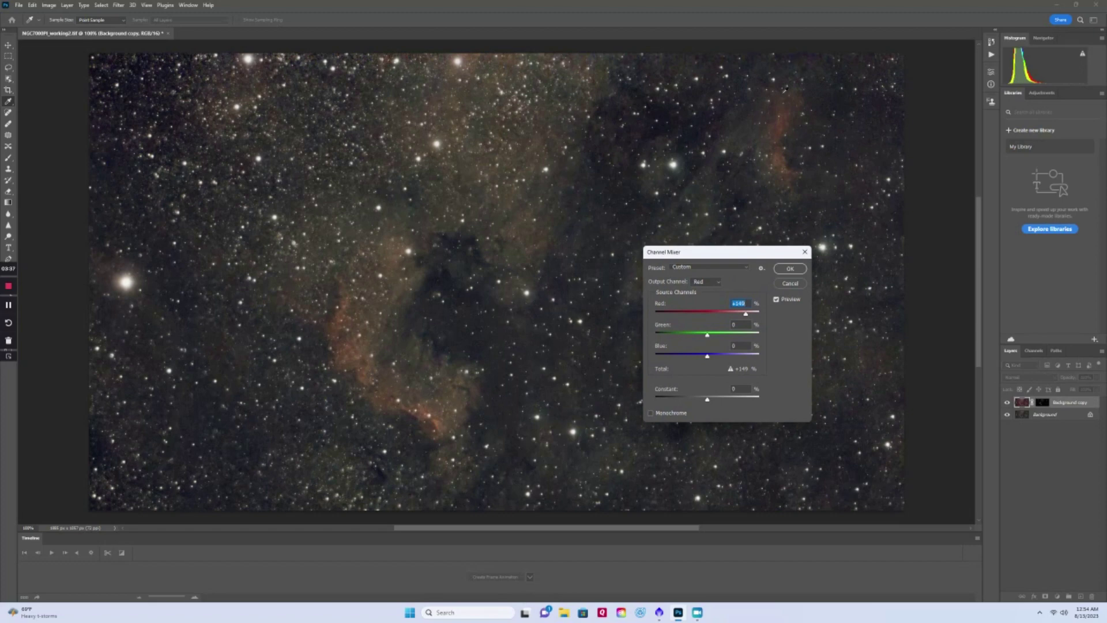
Go through the Blue and Green output channels and apply the Channel Mixer adjustment
left_click(709, 282)
left_click(703, 309)
mouse_move(733, 356)
left_mouse_down()
mouse_move(721, 359)
mouse_move(751, 354)
mouse_move(733, 357)
left_mouse_up()
left_click(712, 281)
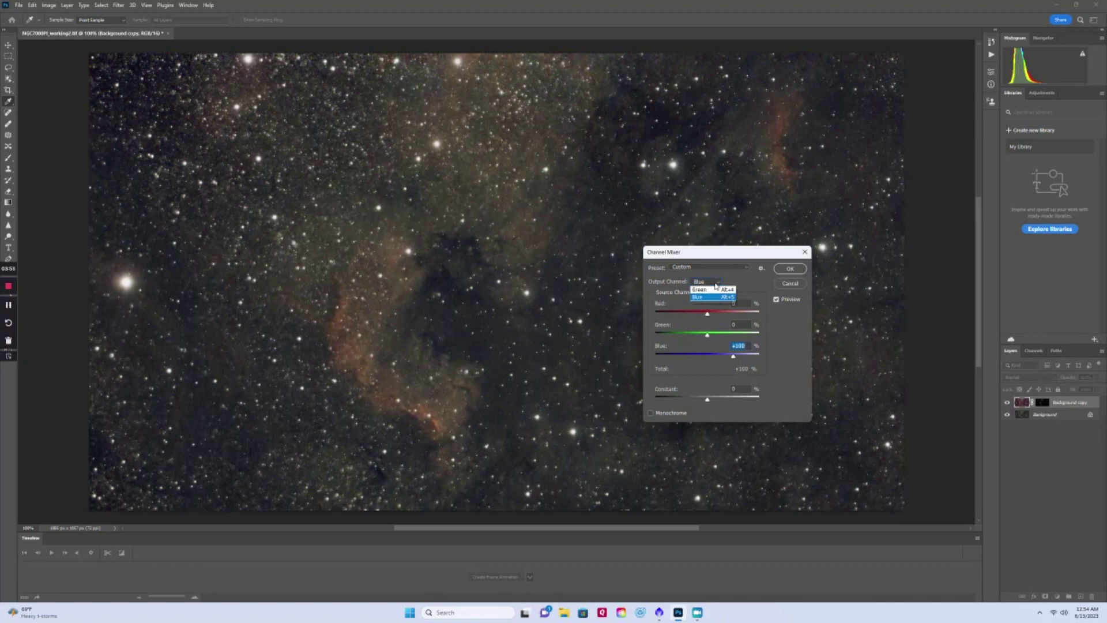
left_click(719, 291)
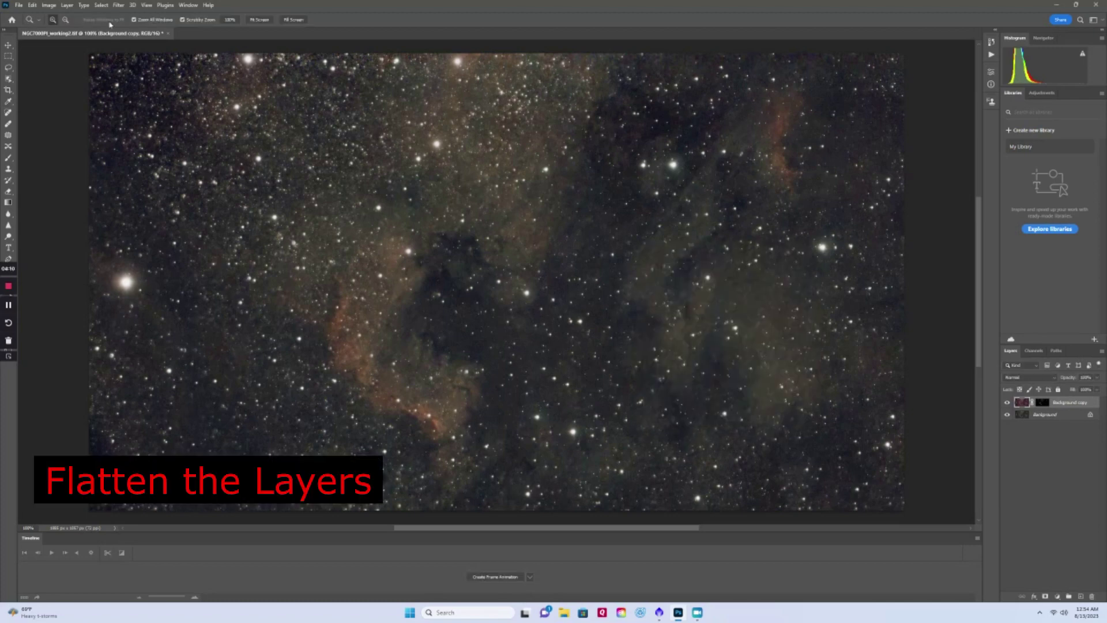
Flatten the masked copy and Background into a single layer and close the NGC7000PI_working2 document
left_click(46, 6)
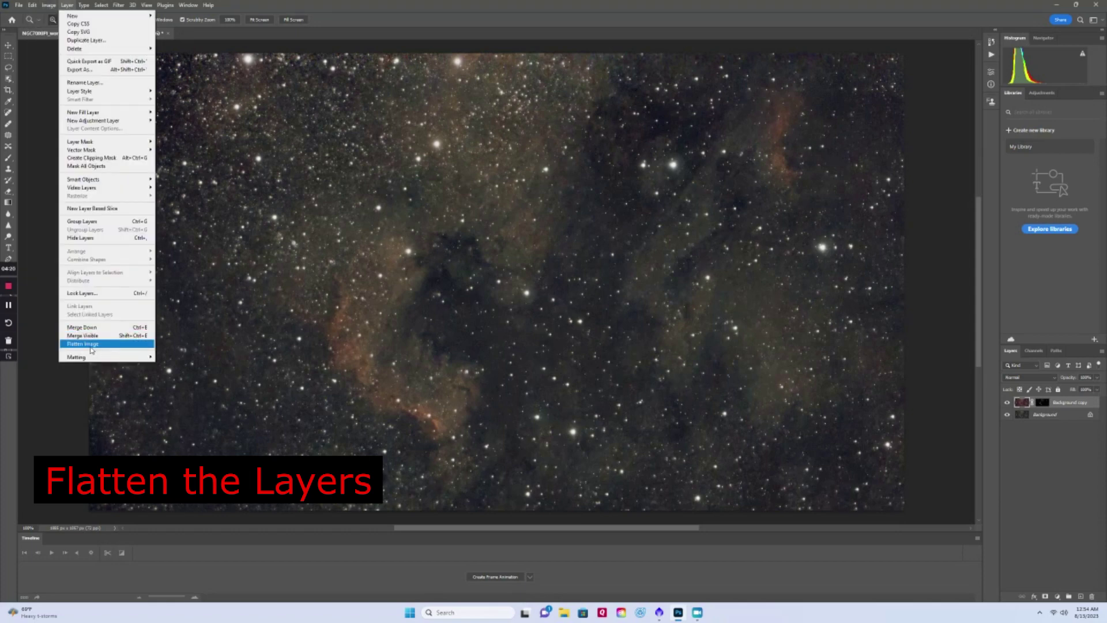
left_click(93, 345)
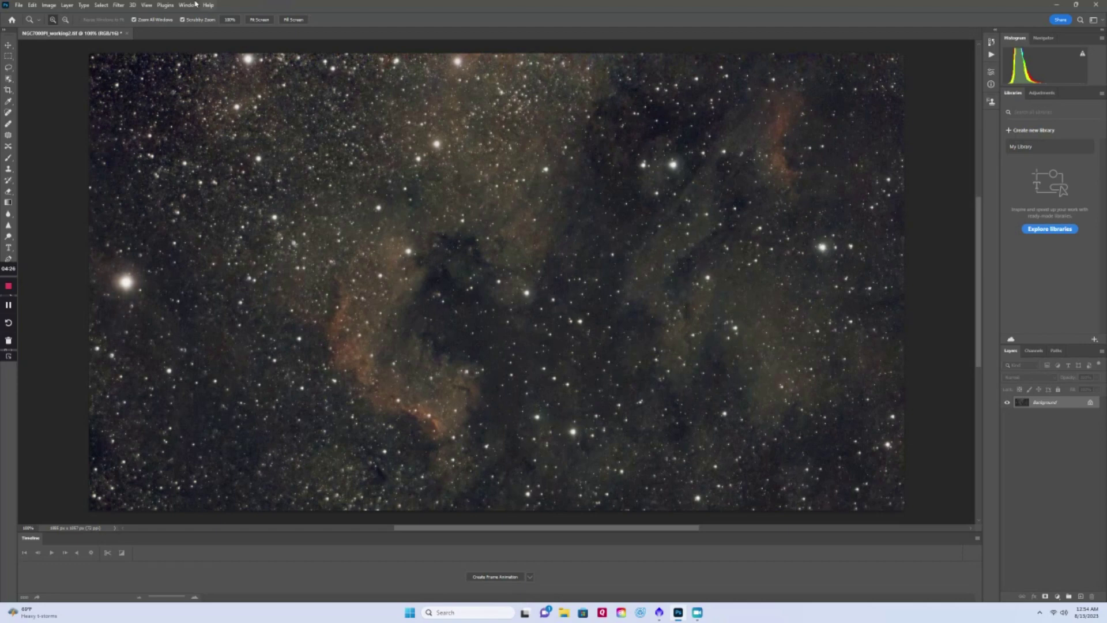
left_click(19, 7)
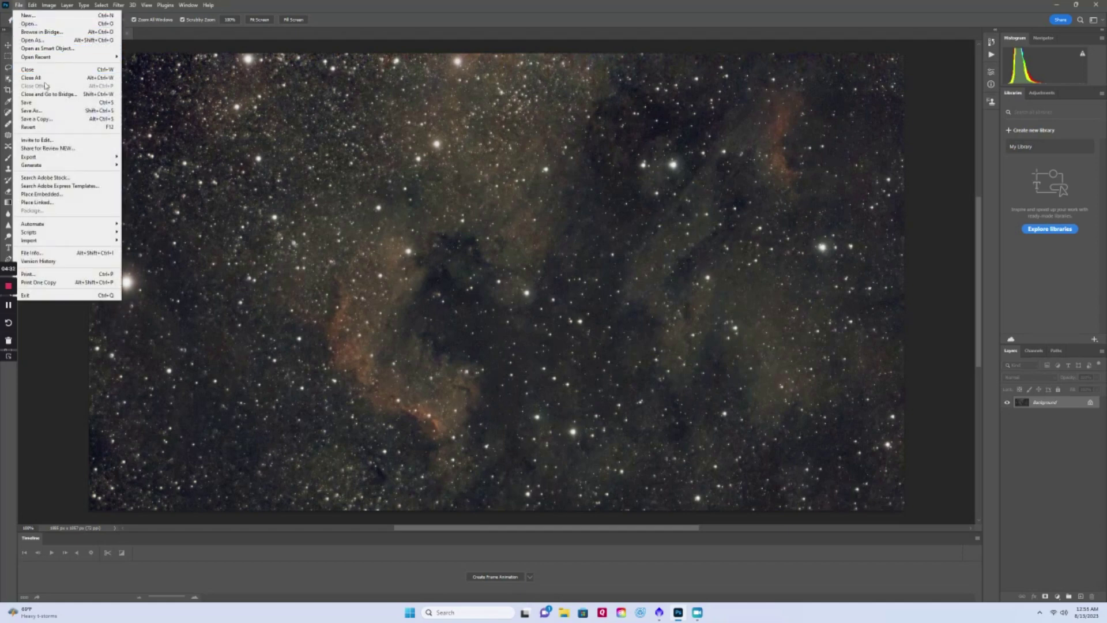
left_click(161, 33)
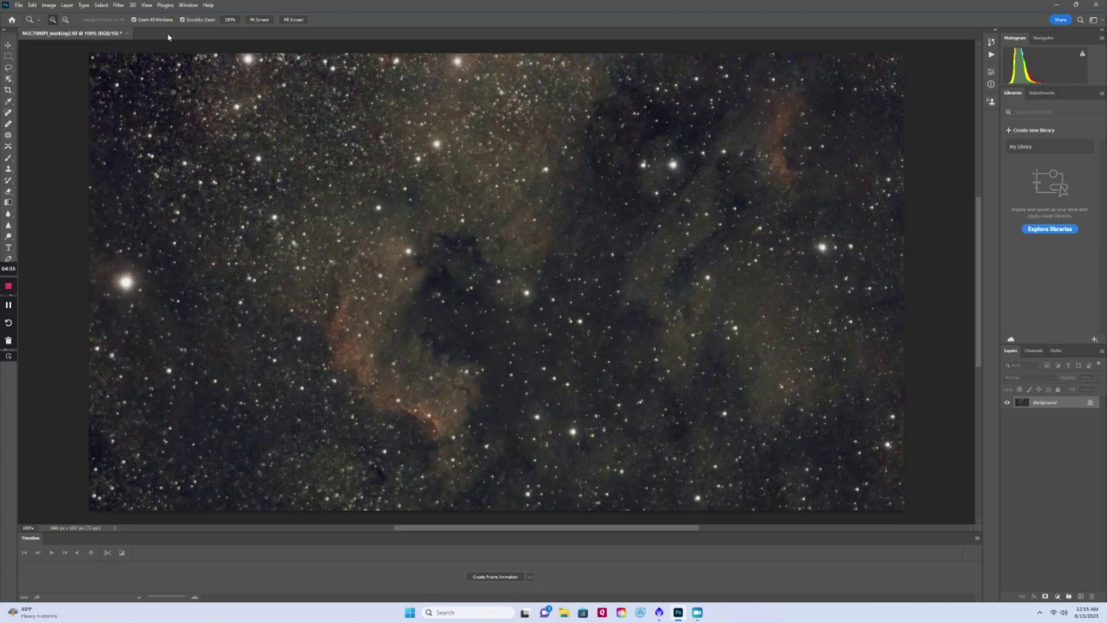
left_click(127, 33)
left_click(411, 192)
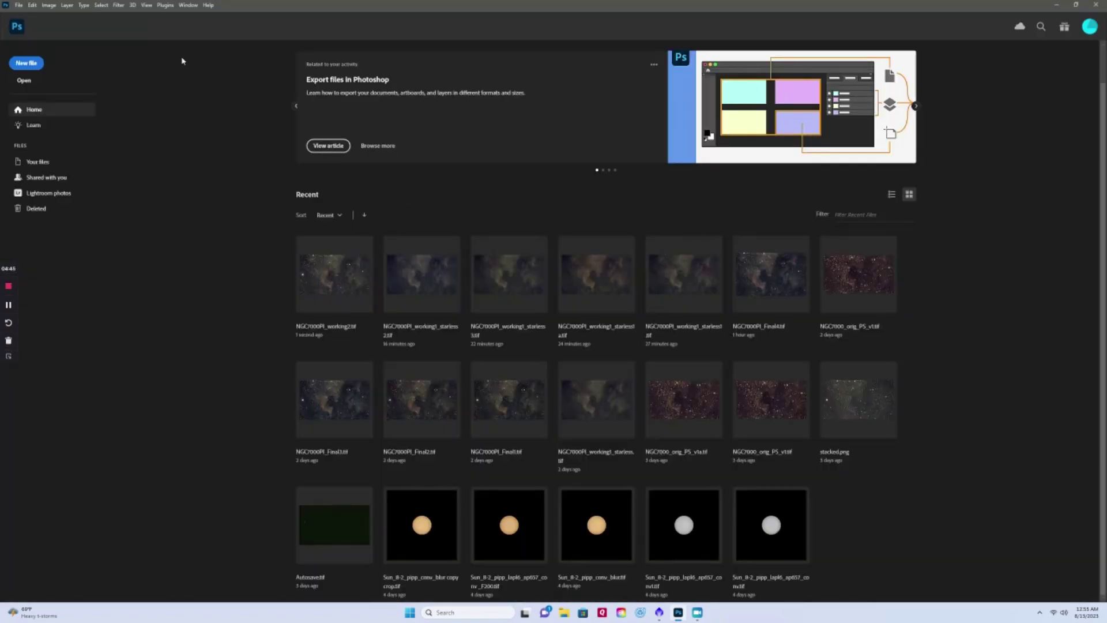
Open NGC7000PI_Final1.tif and NGC7000PI_Final2.tif, and duplicate the Background layer of NGC7000PI_Final1.tif
left_click(19, 5)
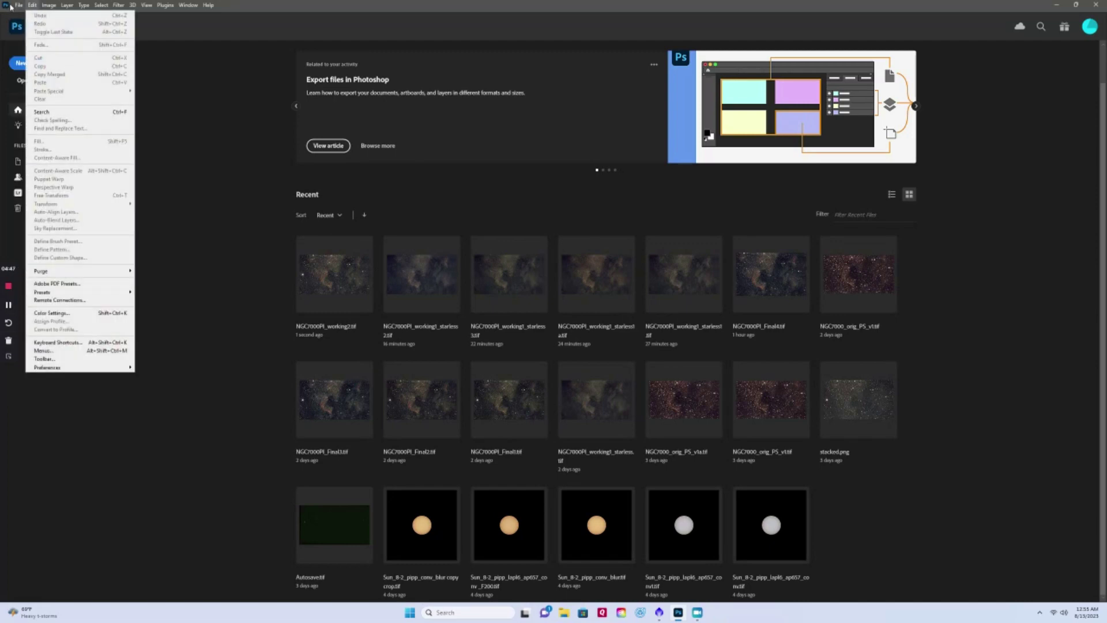
left_click(29, 24)
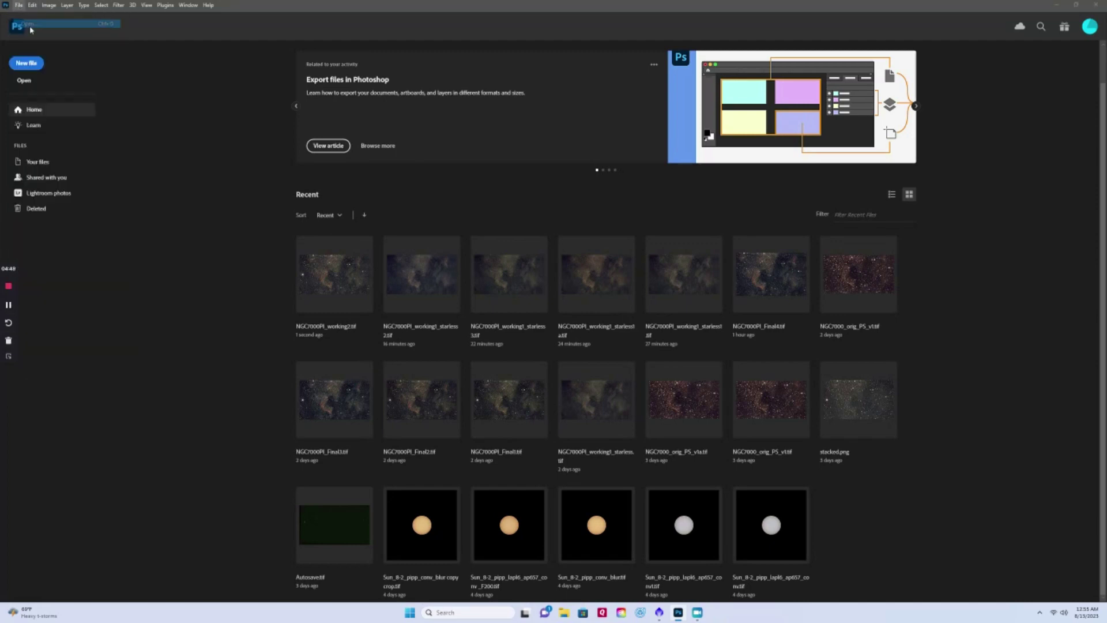
double_click(147, 77)
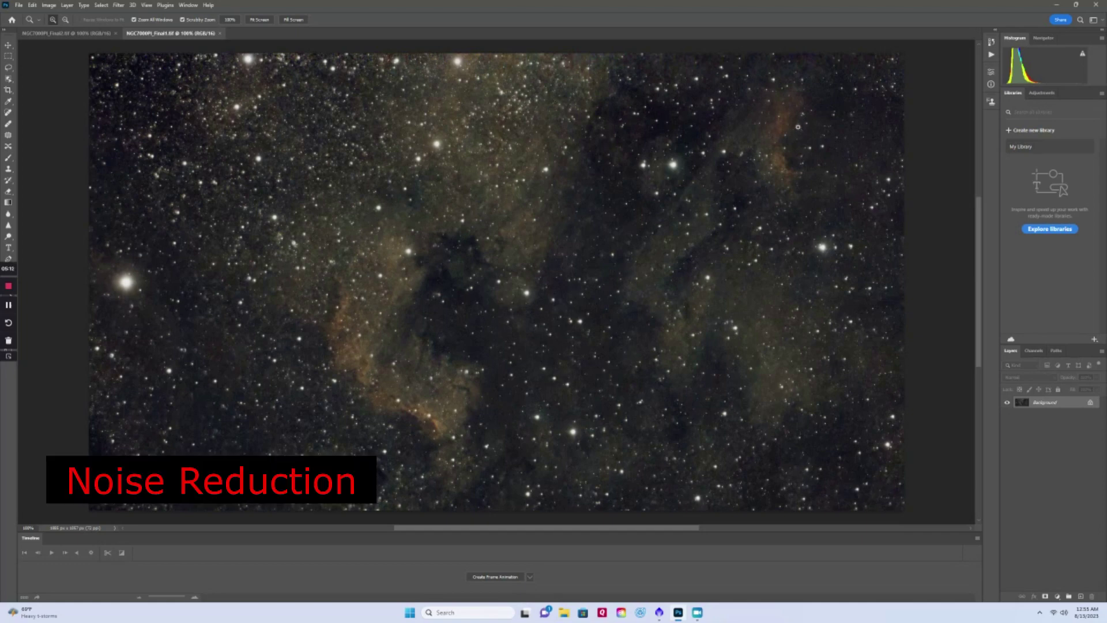
left_click_drag(1078, 596, 1079, 596)
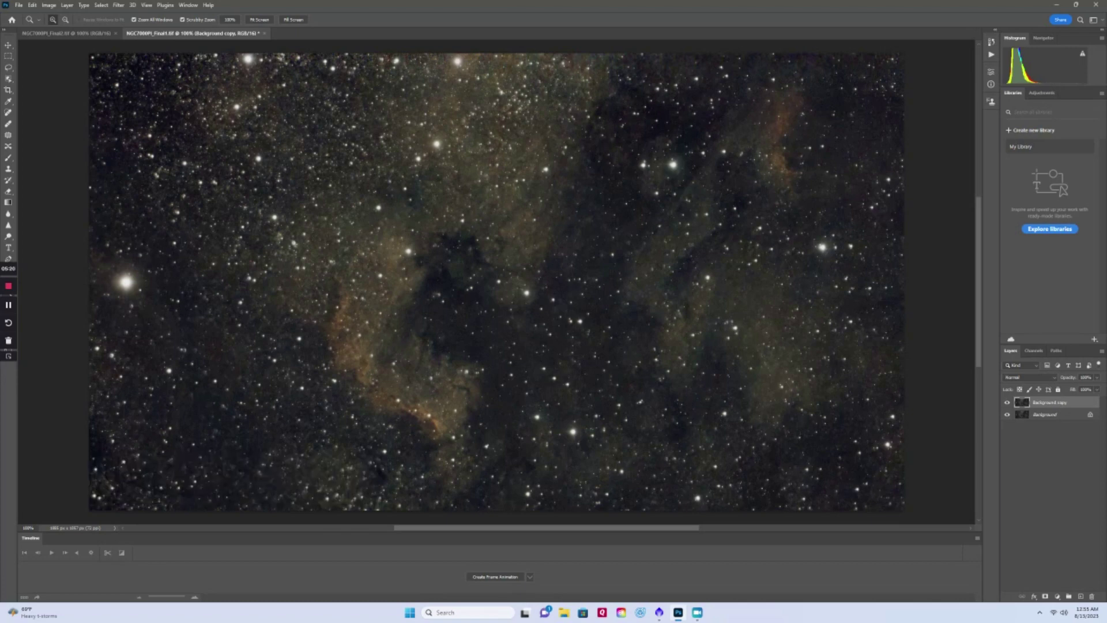
Look over the noise reduction actions in the Astronomy Tools set and preview the Reduce Noise filter on the Background copy
left_click(990, 56)
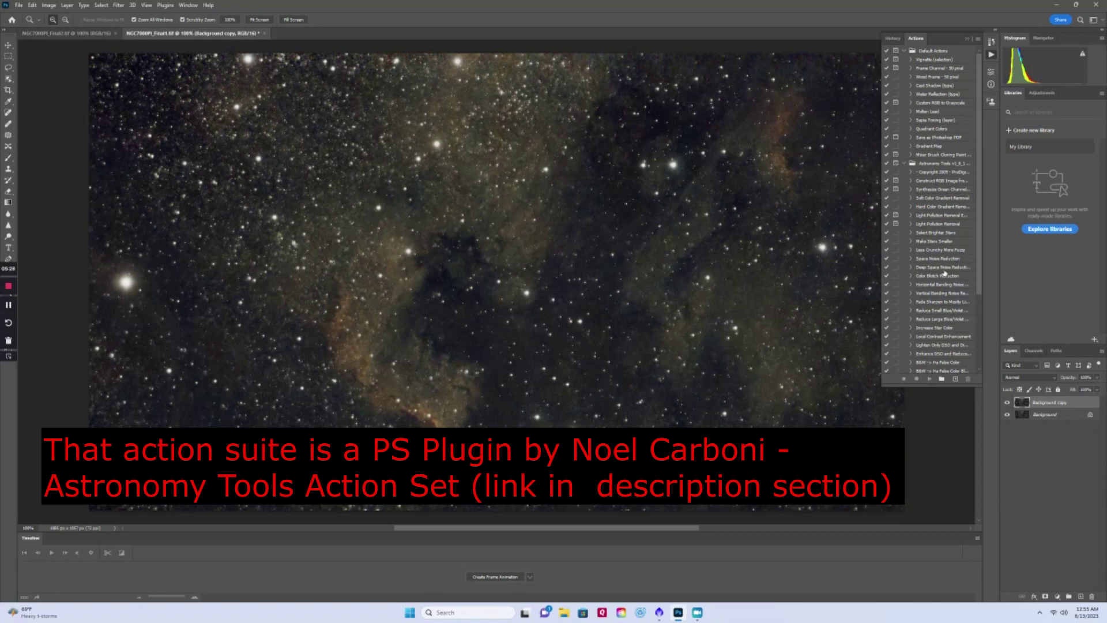
left_click(965, 38)
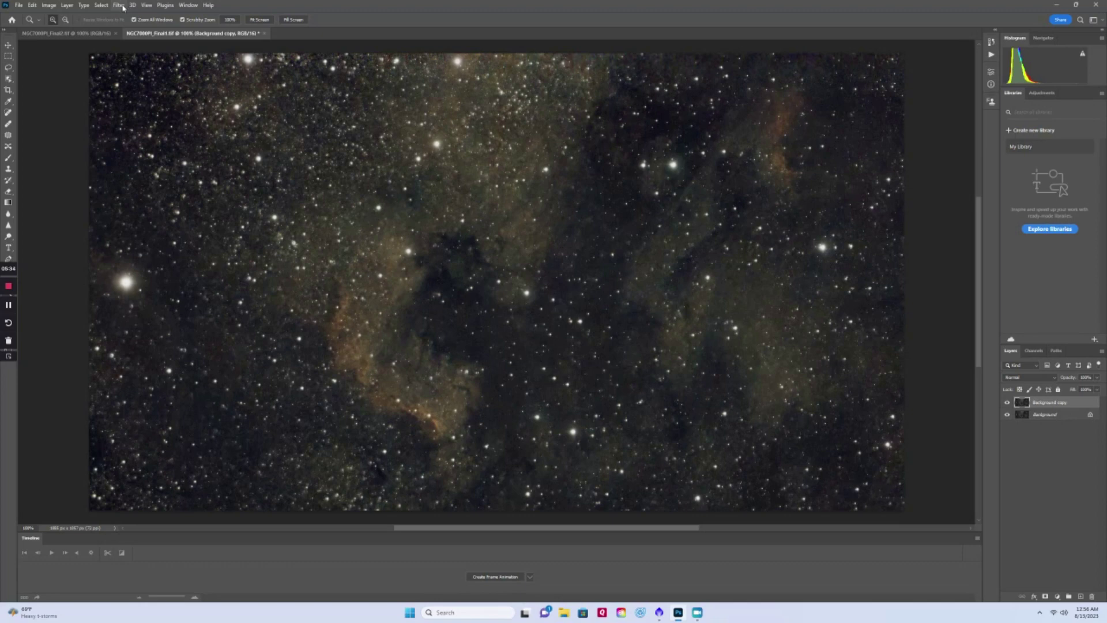
left_click(123, 7)
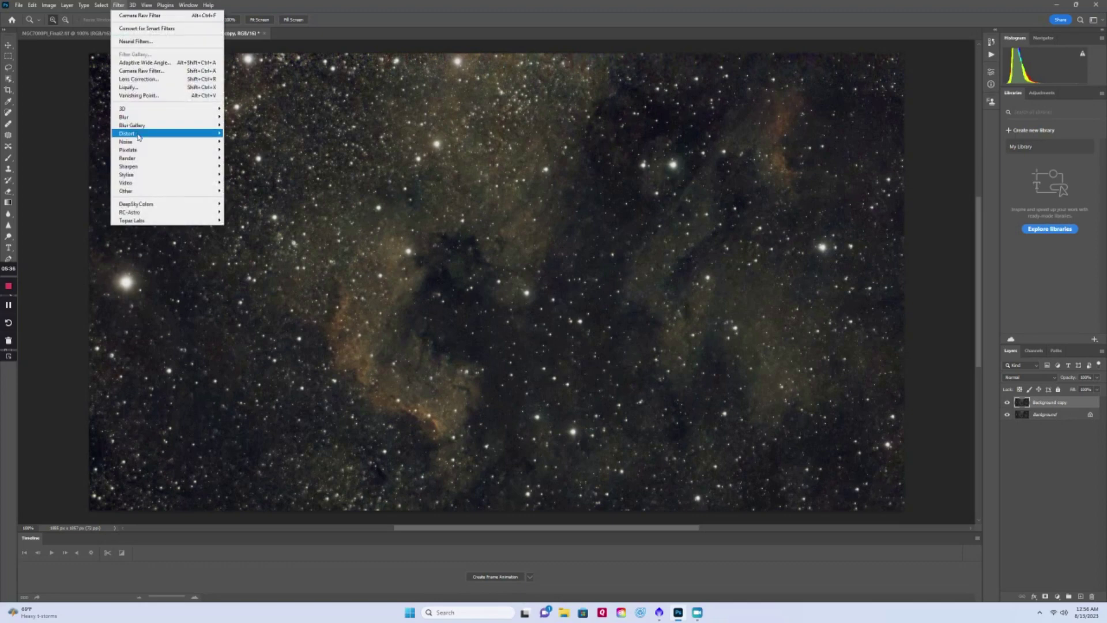
mouse_move(138, 144)
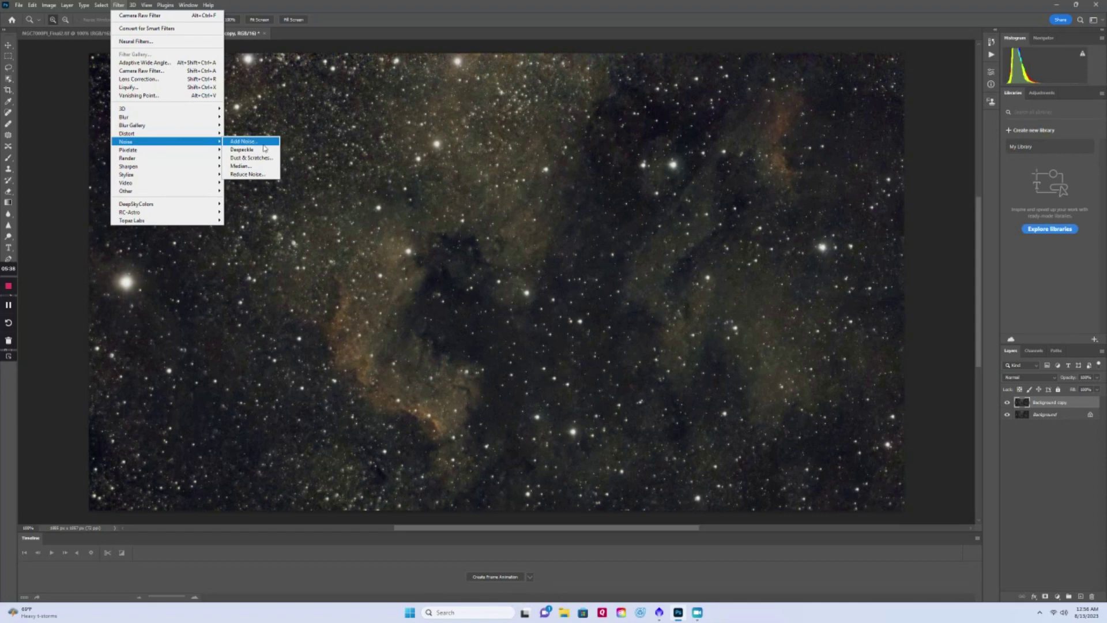
left_click(256, 175)
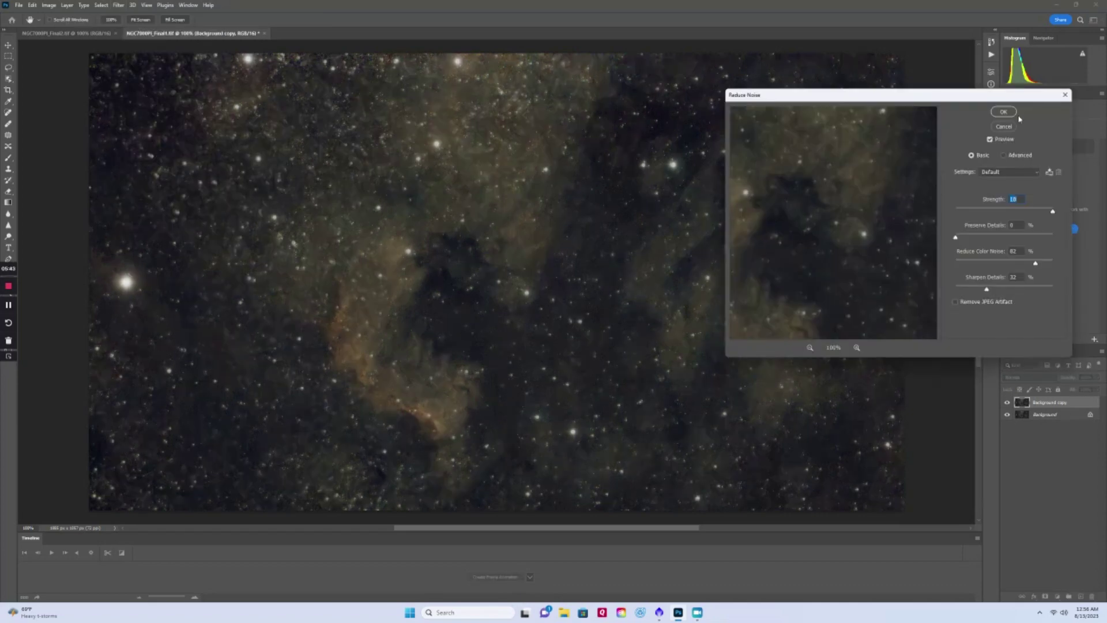
left_click(1004, 127)
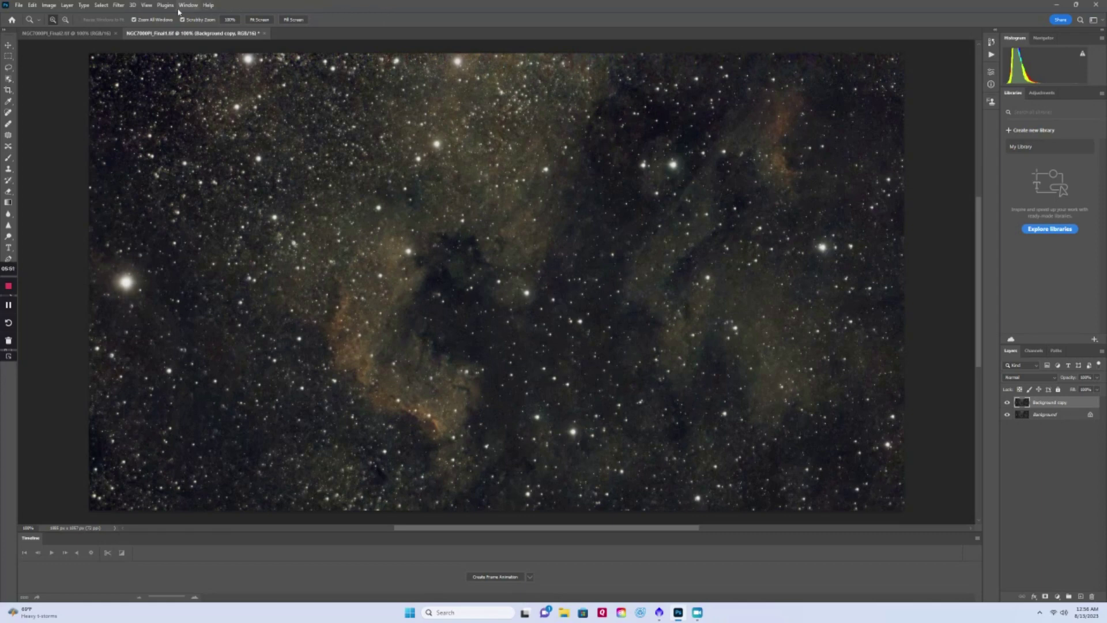
Apply the Camera Raw Filter to the Background copy with a slight increase of Noise Reduction under Detail
left_click(120, 6)
left_click(140, 15)
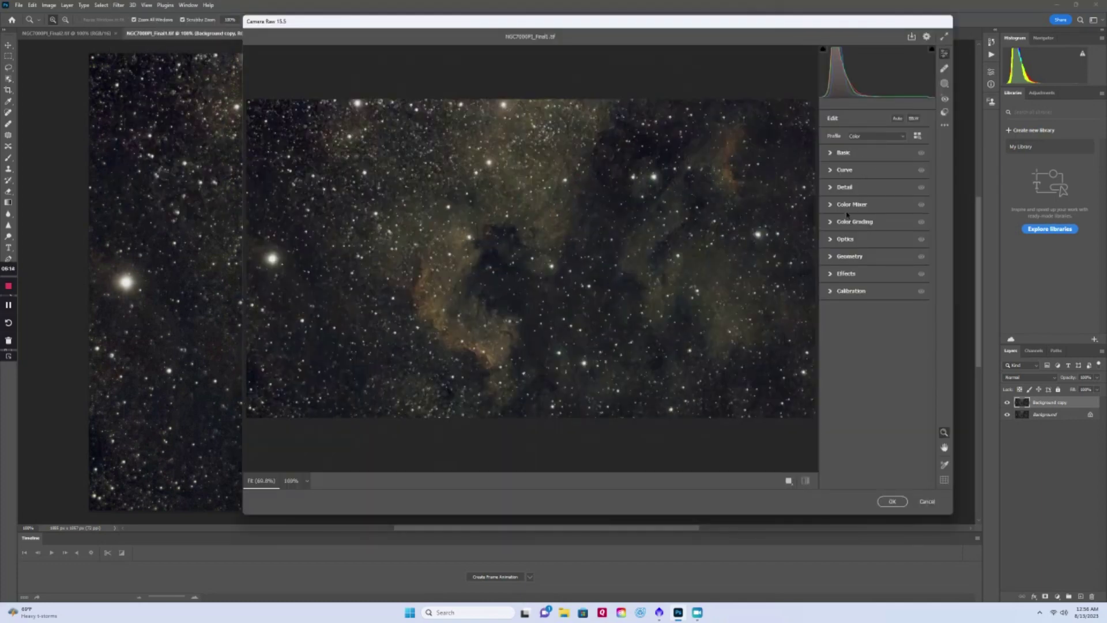
left_click(829, 187)
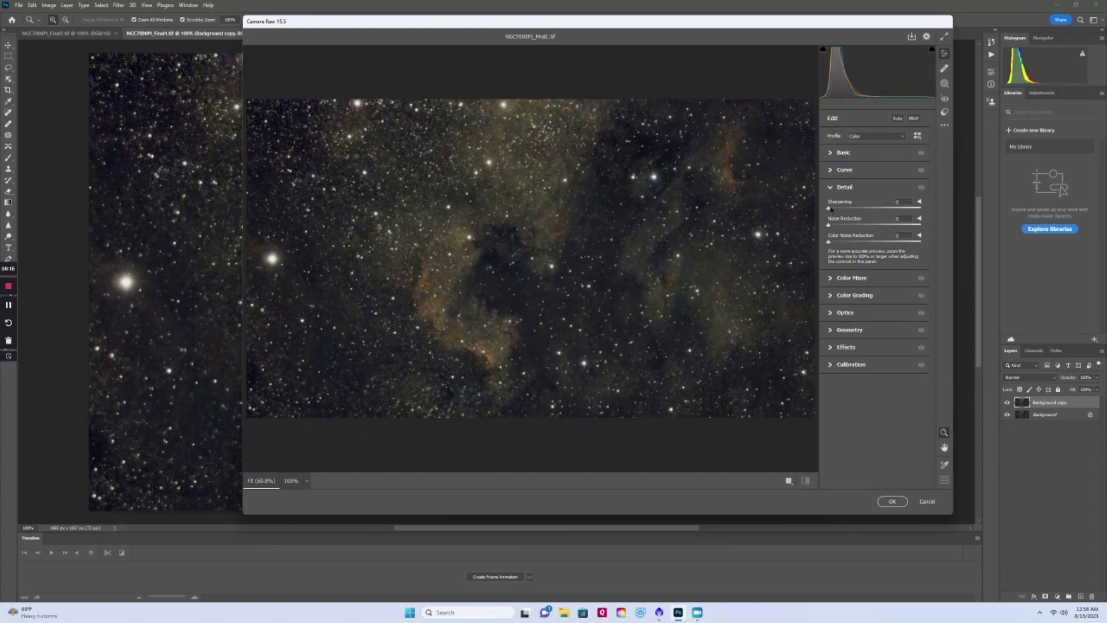
left_click_drag(829, 225, 836, 226)
left_click(883, 504)
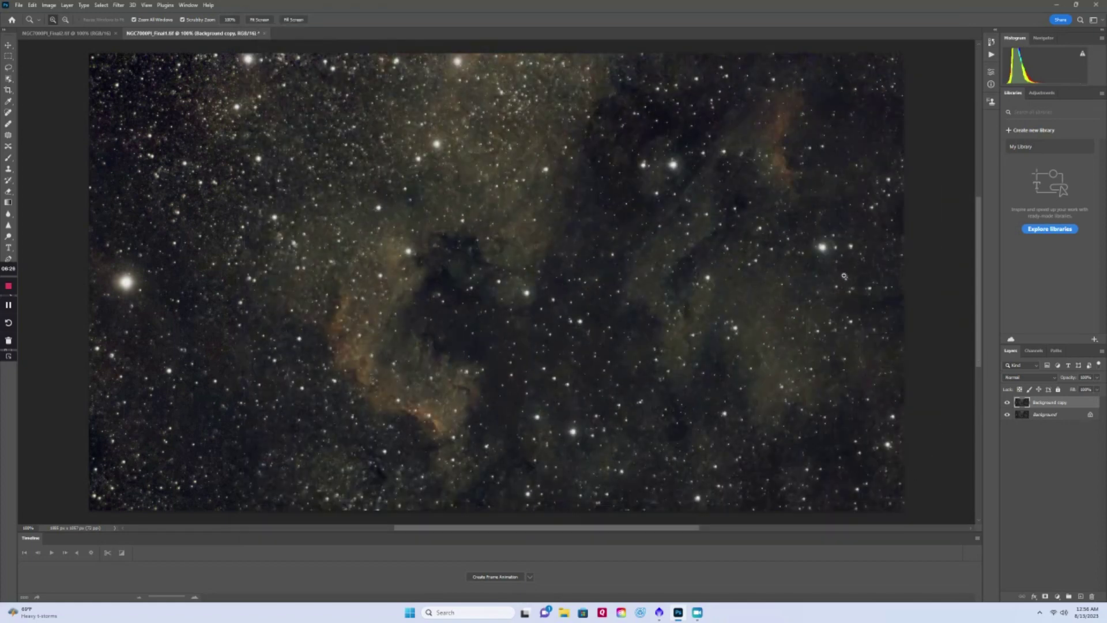
Compare the image with and without the noise-reduced Background copy and select the Eraser tool for protecting details
left_click(1008, 403)
left_click(1008, 403)
left_click(1008, 403)
left_click(1008, 403)
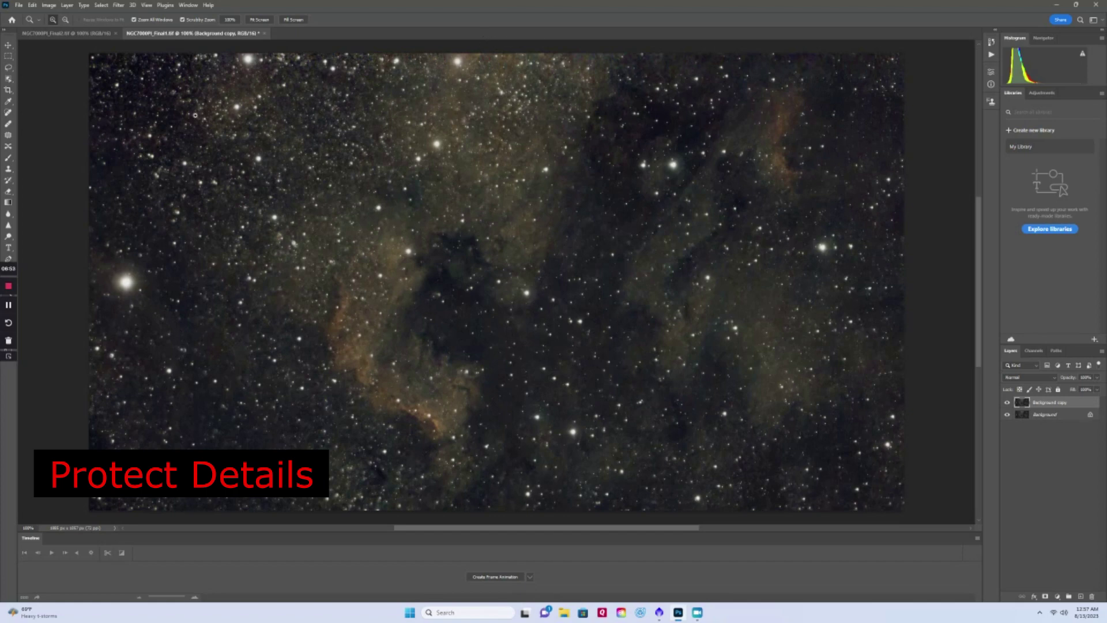
left_click(8, 192)
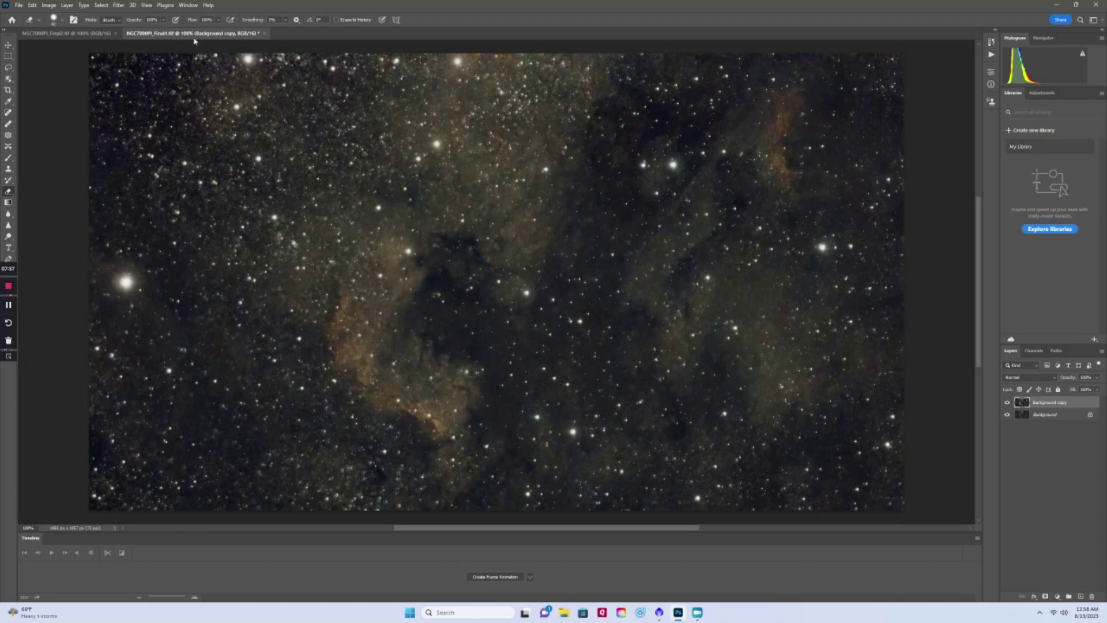
Close NGC7000PI_Final1.tif and move NGC7000PI_Final2.tif to the end of the open documents
left_click(74, 35)
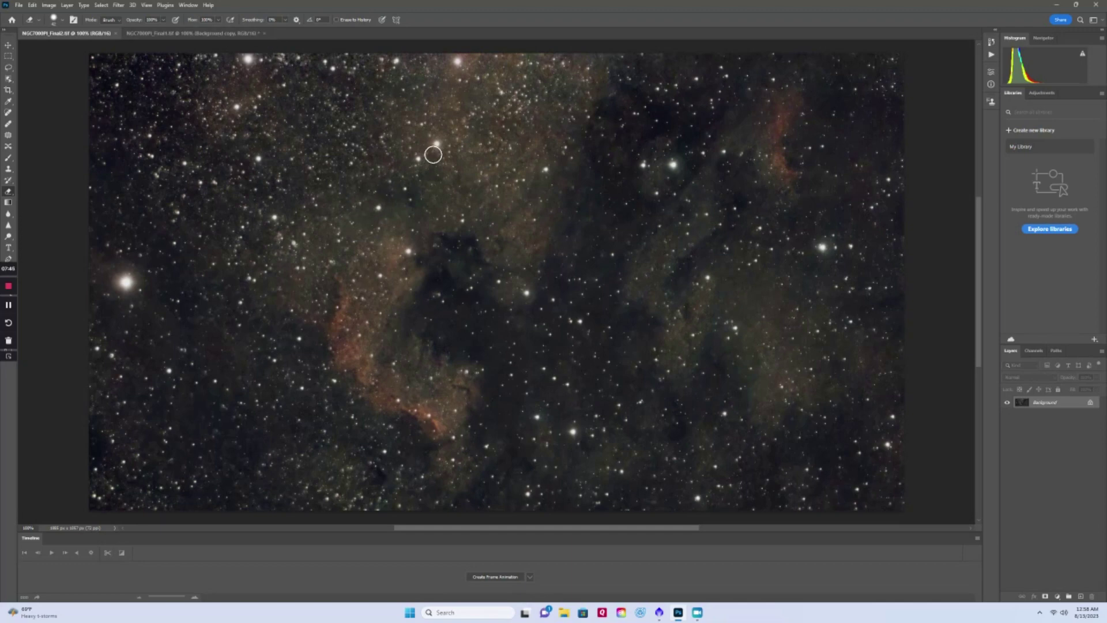
left_click(265, 33)
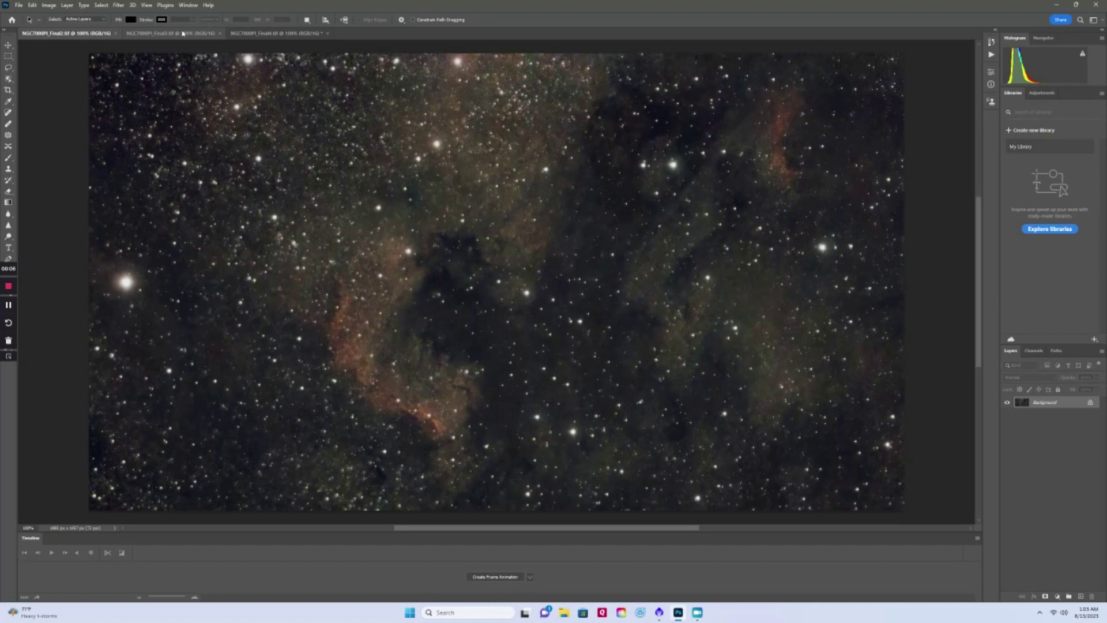
left_click_drag(93, 34, 320, 33)
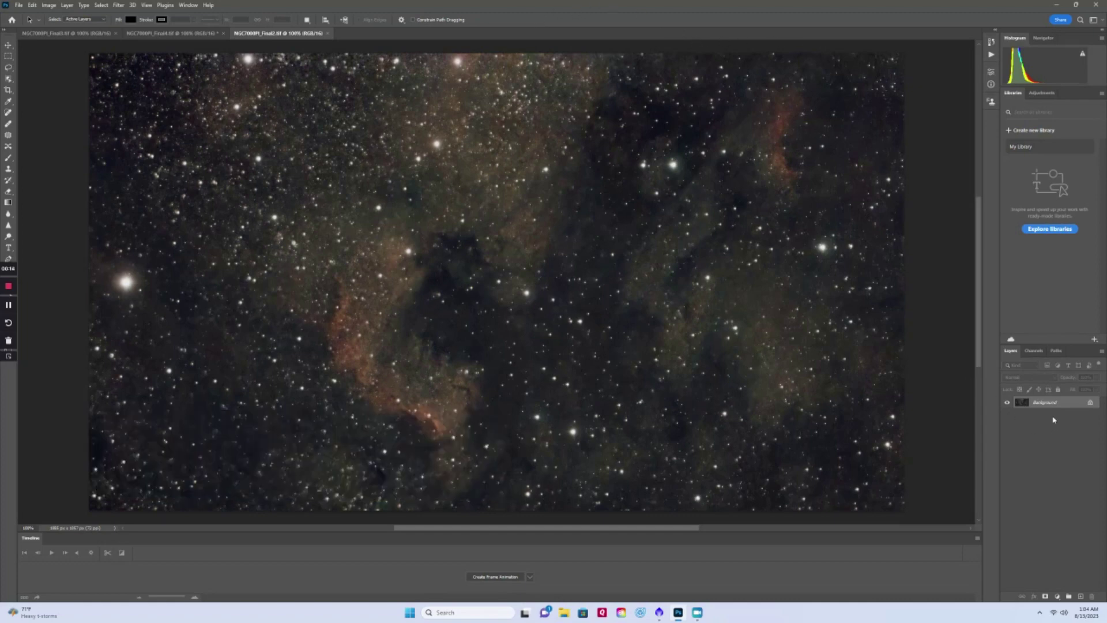
Duplicate the Background layer of NGC7000PI_Final2.tif and open the copy in the Camera Raw Filter
left_click_drag(1059, 405, 1078, 593)
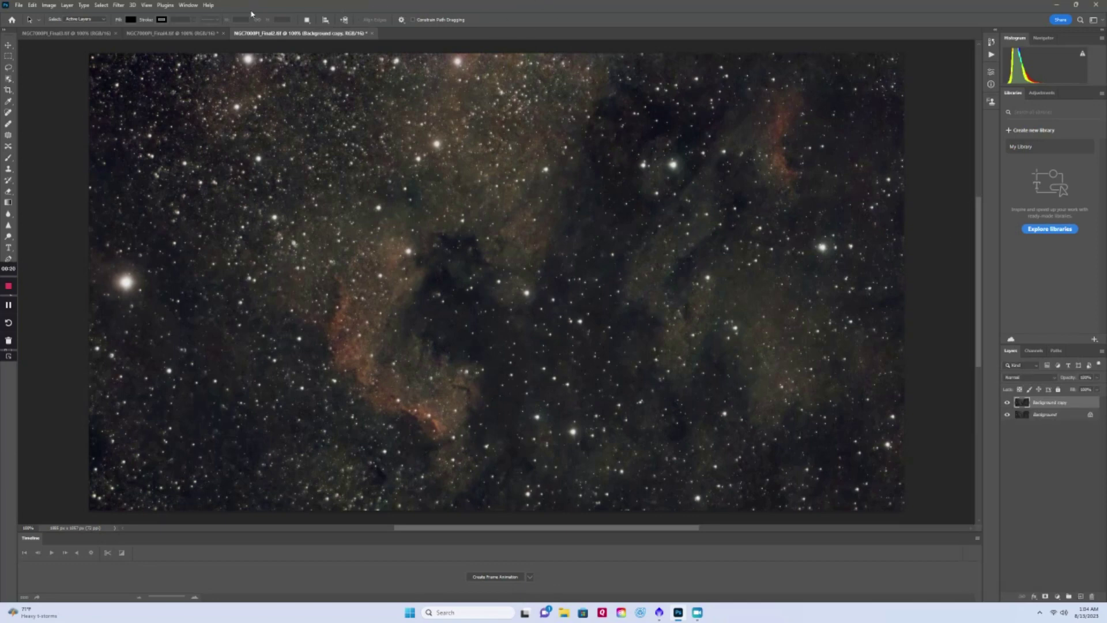
left_click(119, 6)
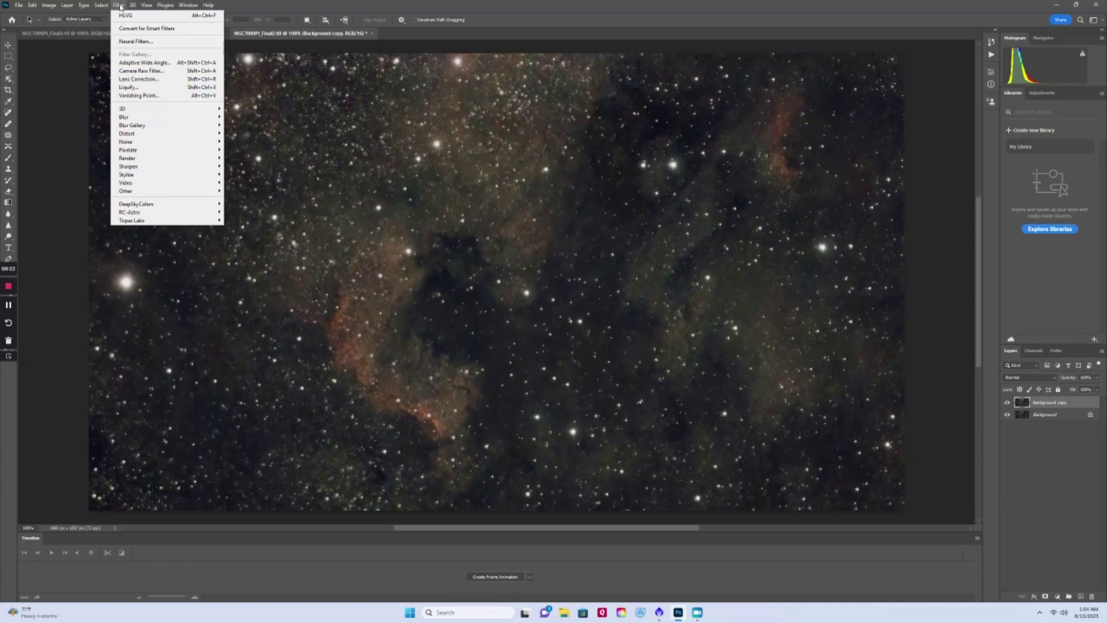
left_click(138, 71)
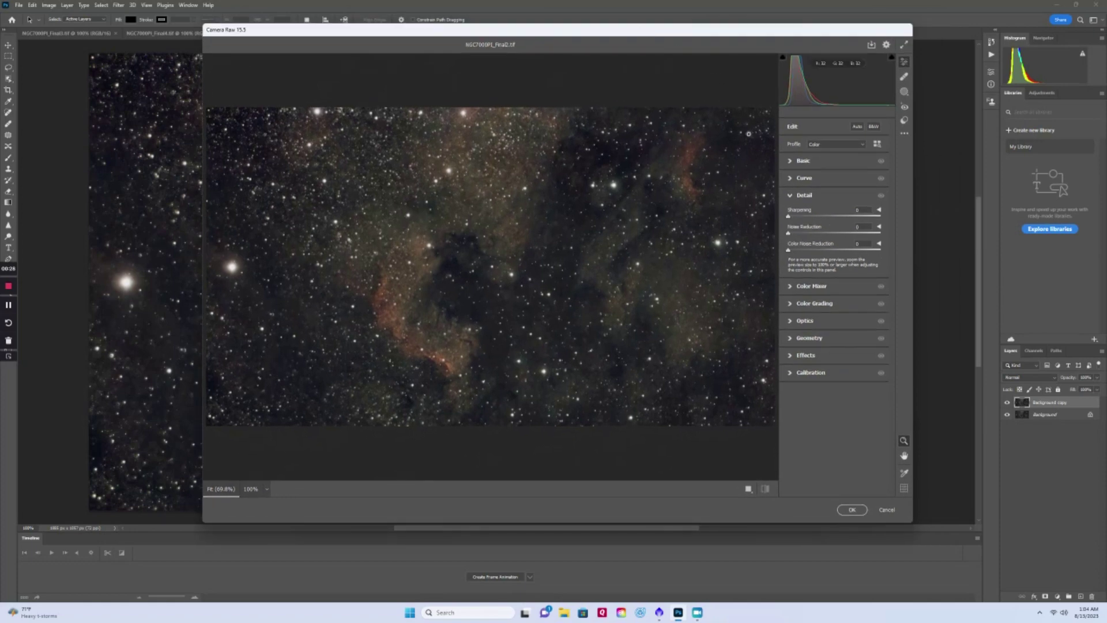
In Camera Raw's Basic settings, fine-tune the Temperature and raise Vibrance and Saturation slightly
left_click(790, 196)
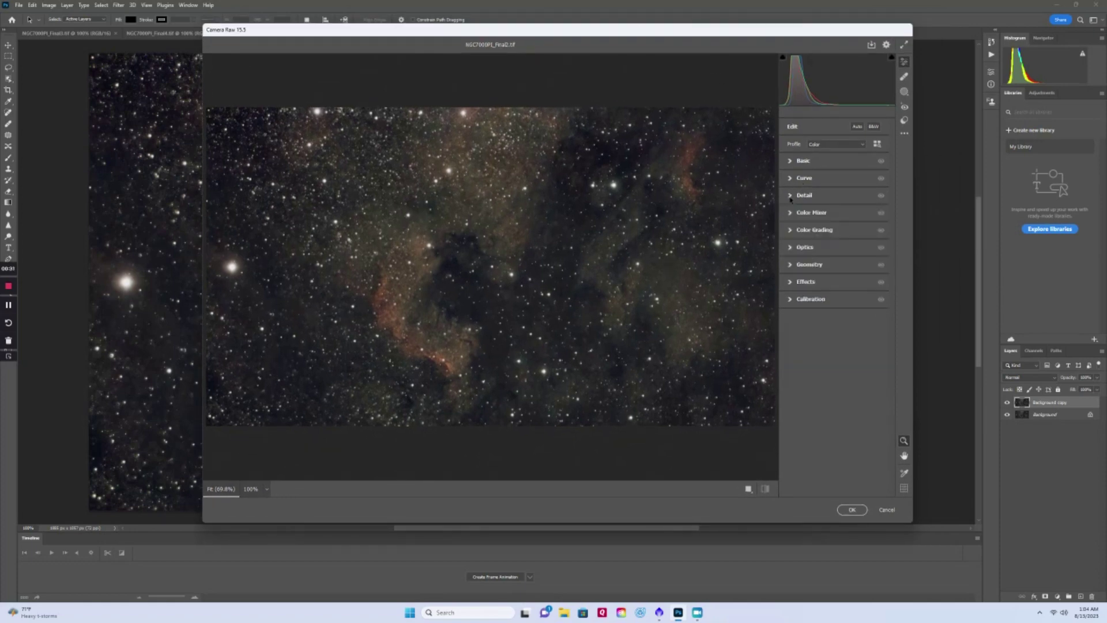
left_click(790, 161)
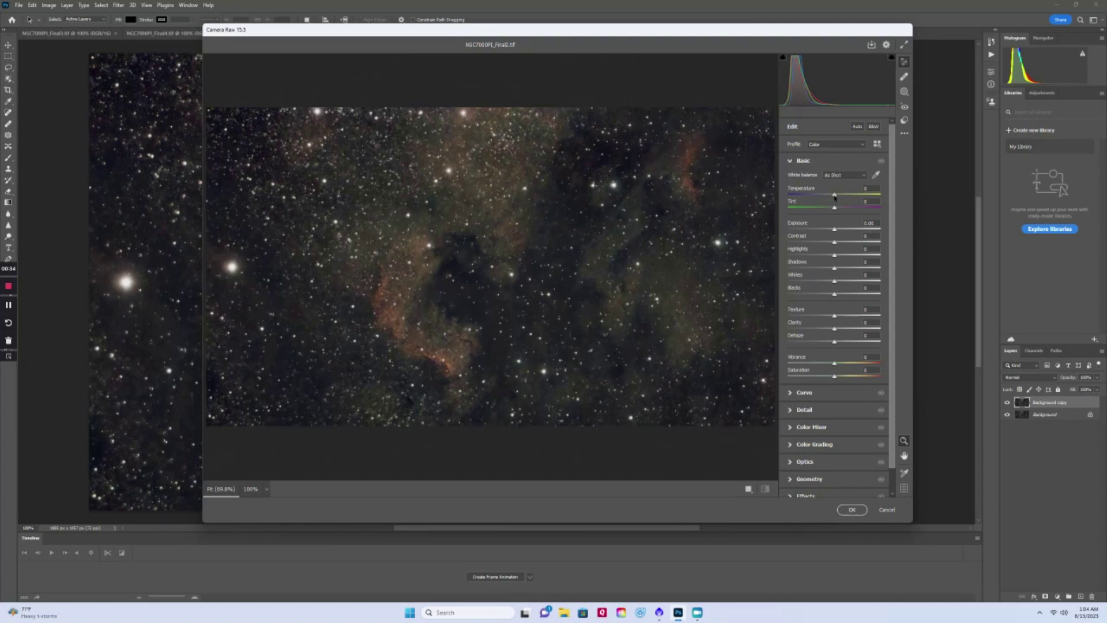
left_click_drag(834, 196, 832, 197)
left_click_drag(833, 197, 834, 197)
mouse_move(834, 197)
left_mouse_down()
mouse_move(839, 210)
mouse_move(834, 197)
left_mouse_up()
left_click_drag(834, 364, 837, 365)
mouse_move(835, 378)
left_mouse_down()
mouse_move(859, 380)
mouse_move(843, 380)
left_mouse_up()
Fine-tune individual colours in Camera Raw, starting from the Color Mixer's HSL settings, and apply the filter to the Background copy
left_click(811, 426)
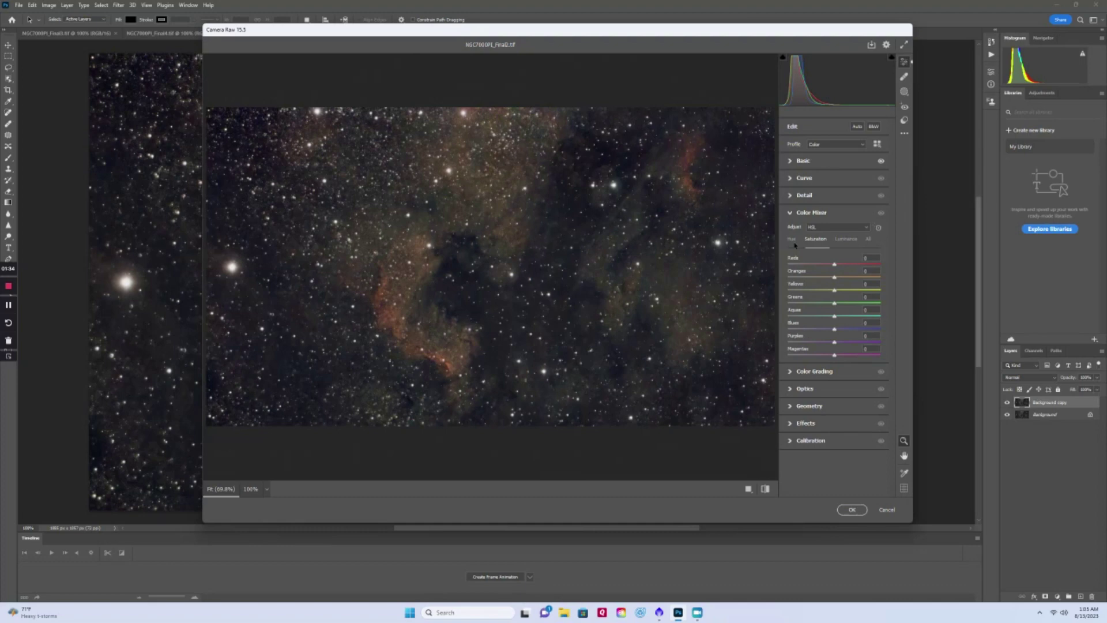
mouse_move(834, 316)
left_mouse_down()
mouse_move(856, 315)
mouse_move(792, 334)
mouse_move(837, 337)
left_mouse_up()
left_click_drag(837, 337, 835, 336)
mouse_move(834, 344)
left_mouse_down()
mouse_move(849, 342)
mouse_move(836, 344)
left_mouse_up()
left_click_drag(832, 344, 834, 343)
left_click(832, 317)
left_click_drag(832, 321, 835, 321)
left_click(851, 509)
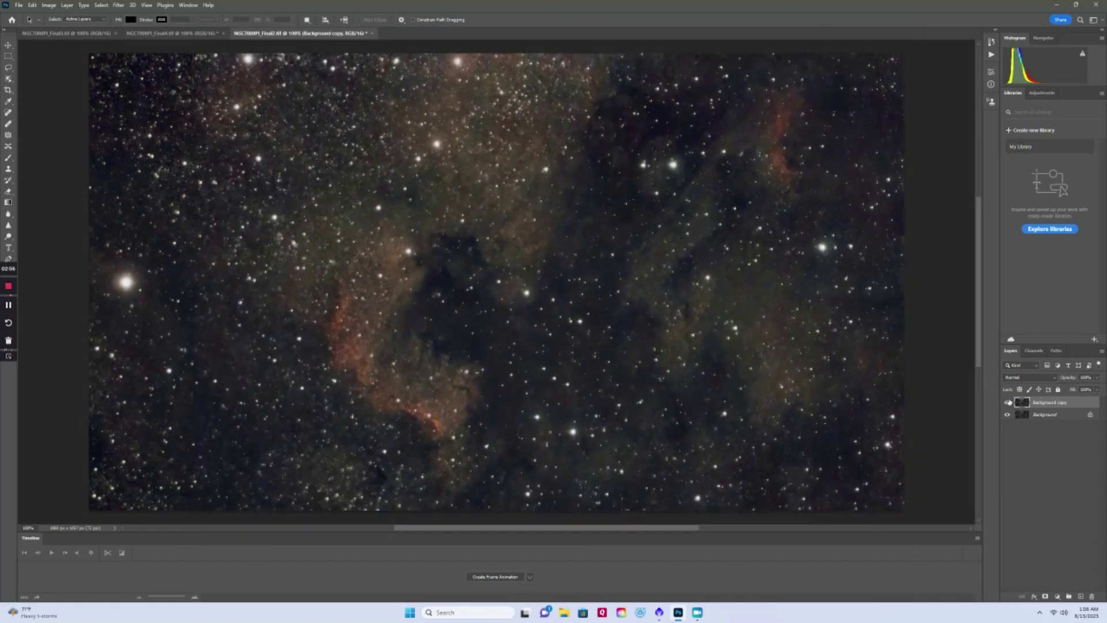
Compare the image before and after the Camera Raw colour adjustment by toggling the Background copy's visibility
left_click(1008, 401)
left_click(1009, 402)
left_click(1008, 402)
left_click(1008, 402)
left_click(1008, 402)
left_click(1008, 401)
left_click(1008, 401)
left_click(1008, 402)
Flatten the colour-adjusted image and save it as the TIFF file NGC7000PI_Final2a in the Final folder
left_click(32, 5)
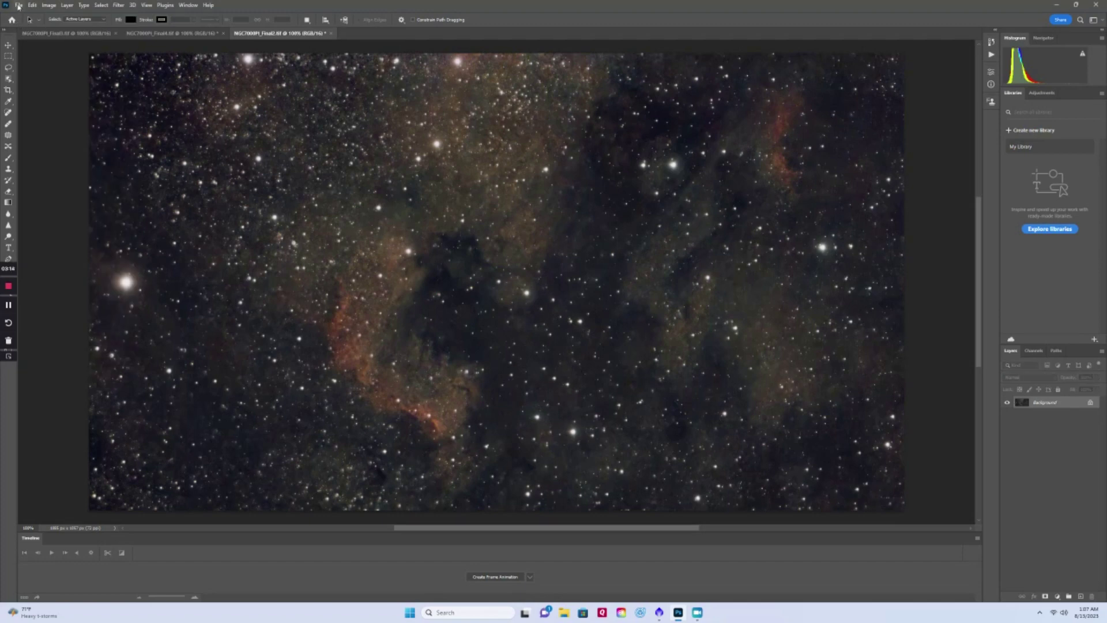
left_click(18, 5)
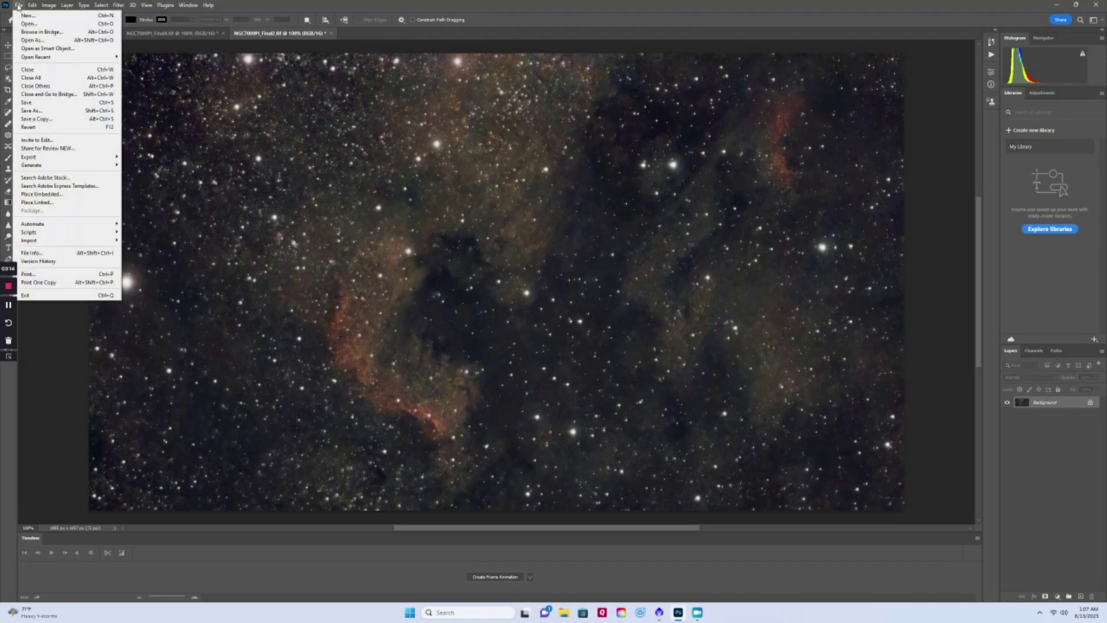
left_click(39, 119)
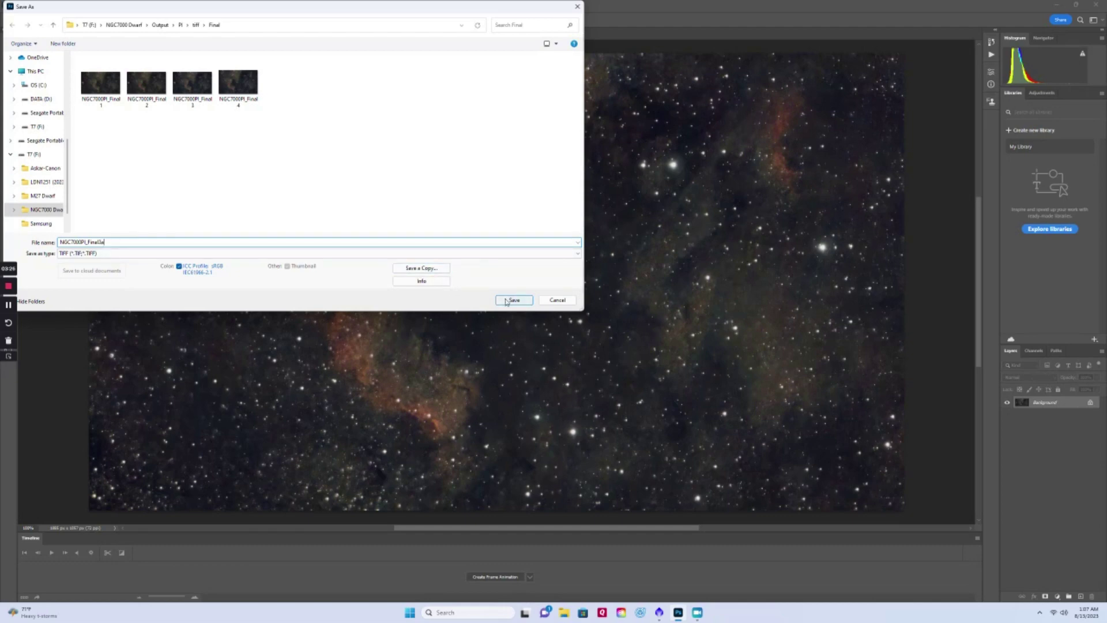
left_click(507, 300)
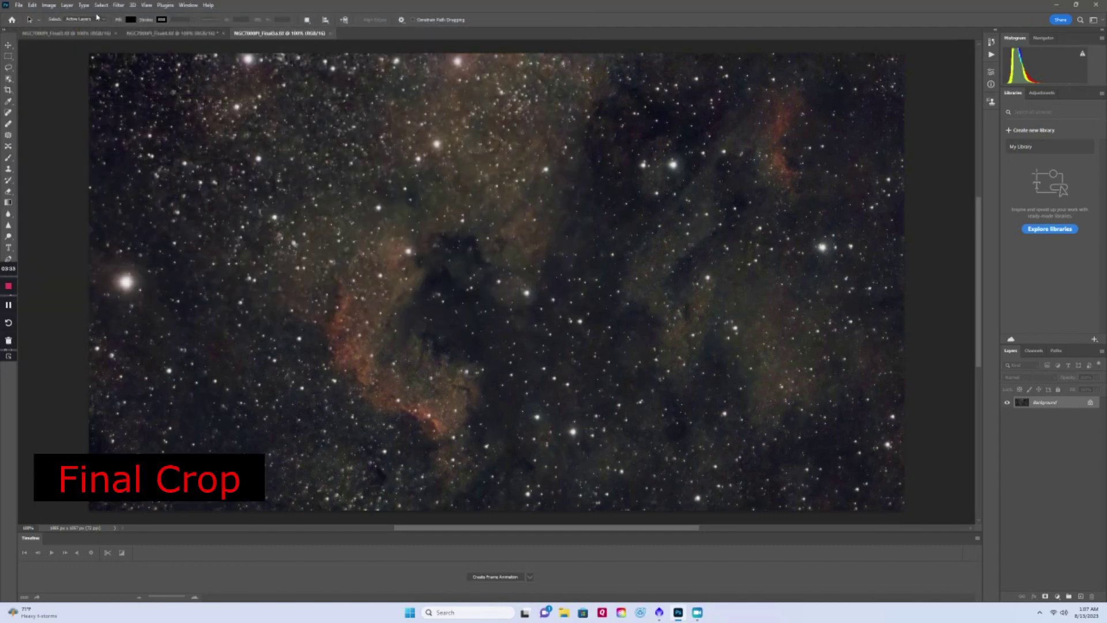
Crop a narrow strip off the image's left edge so that the bright star there is removed
left_click(19, 6)
mouse_move(49, 6)
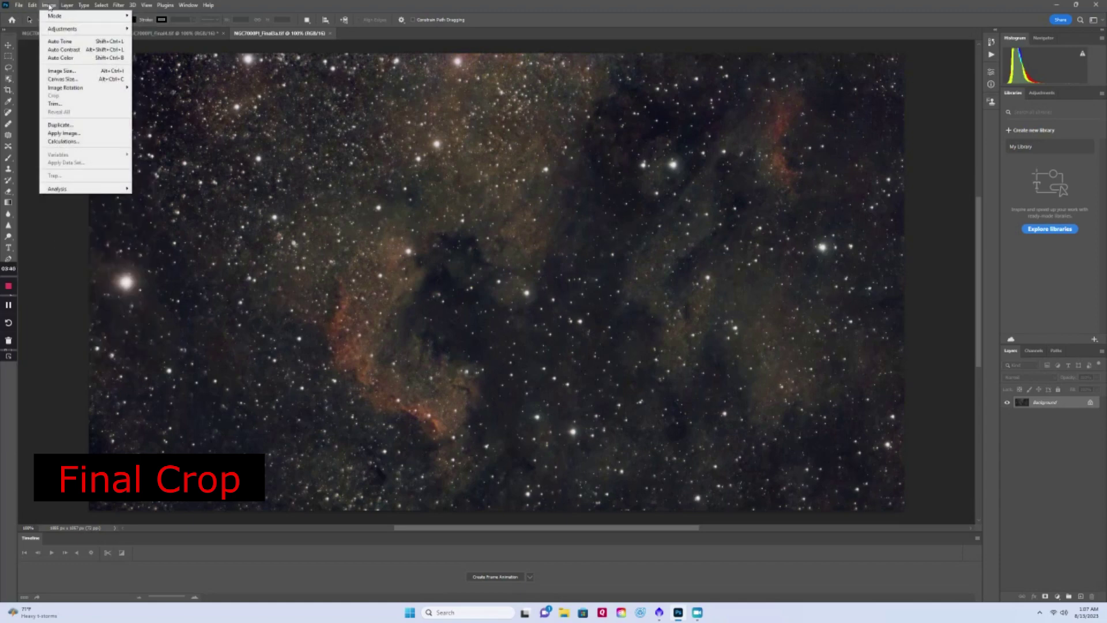
key("Escape")
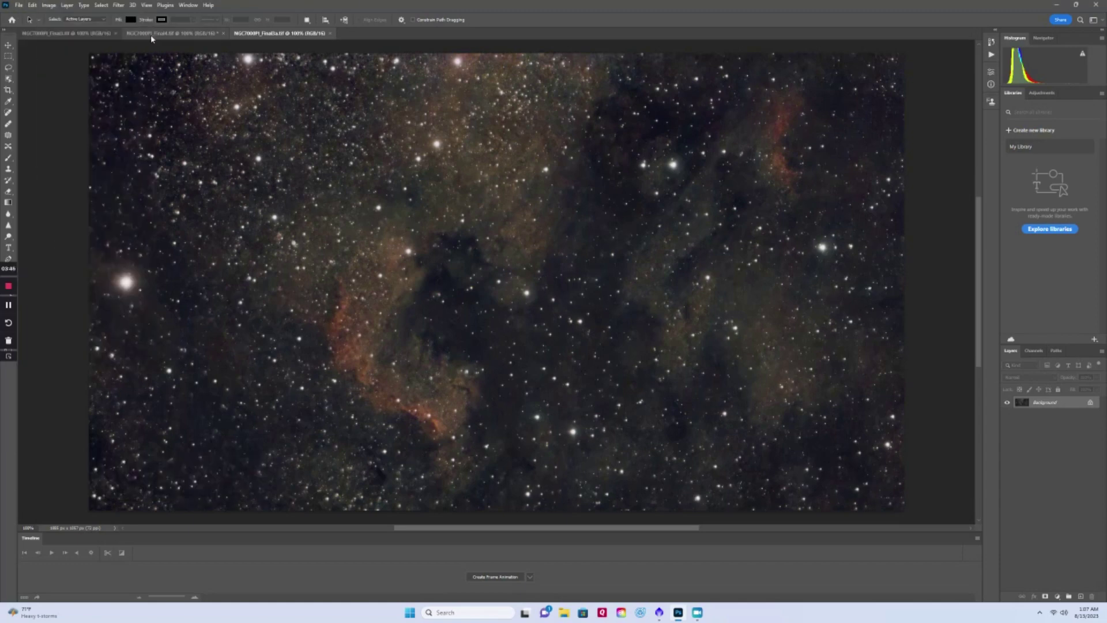
left_click(9, 91)
left_click_drag(89, 282, 116, 281)
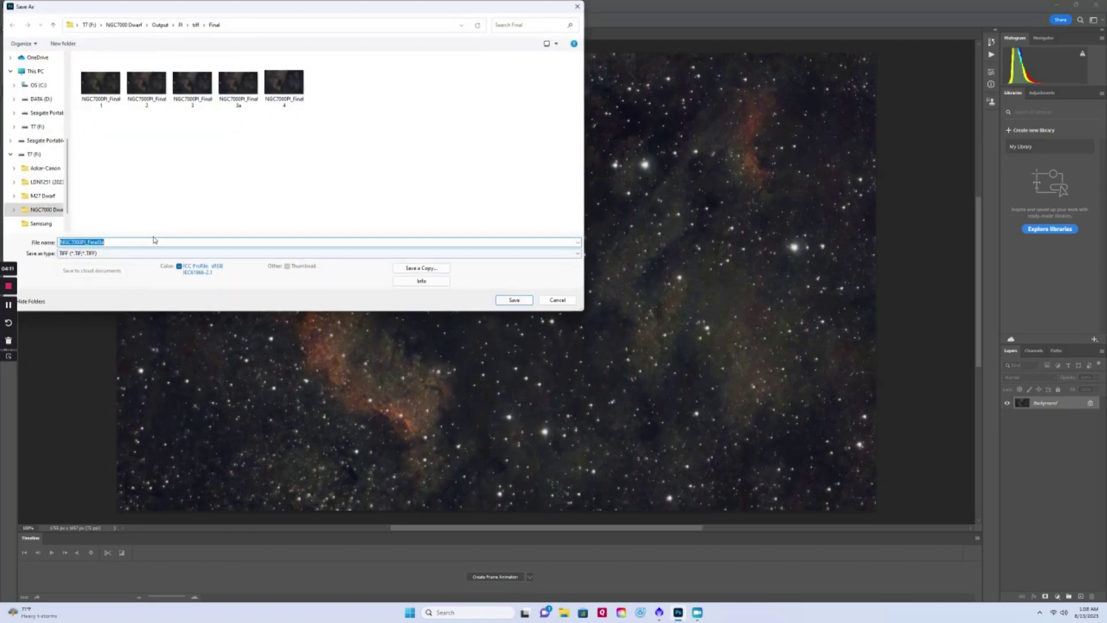
Save the cropped image as the TIFF file NGC7000PI_Final4a in the Final folder, without image compression
left_click(134, 242)
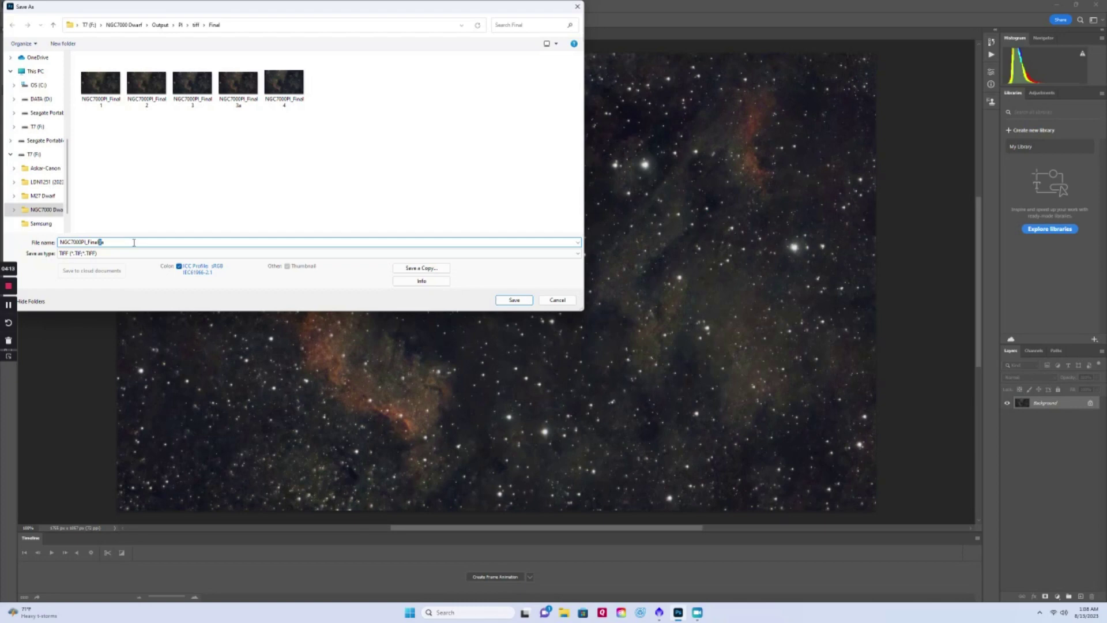
key("Return")
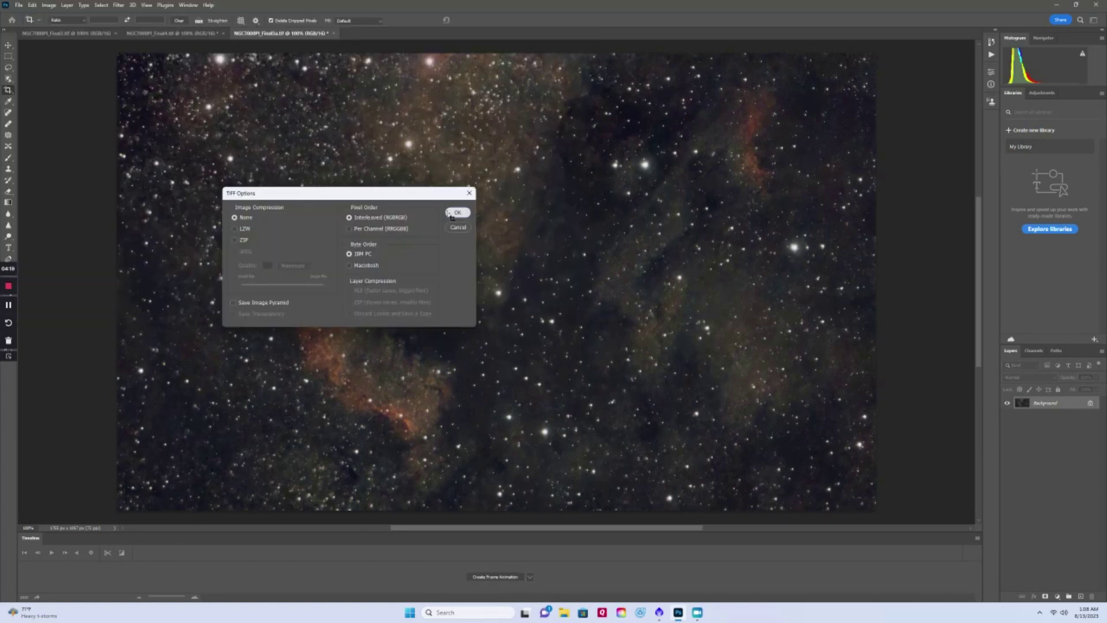
left_click(453, 215)
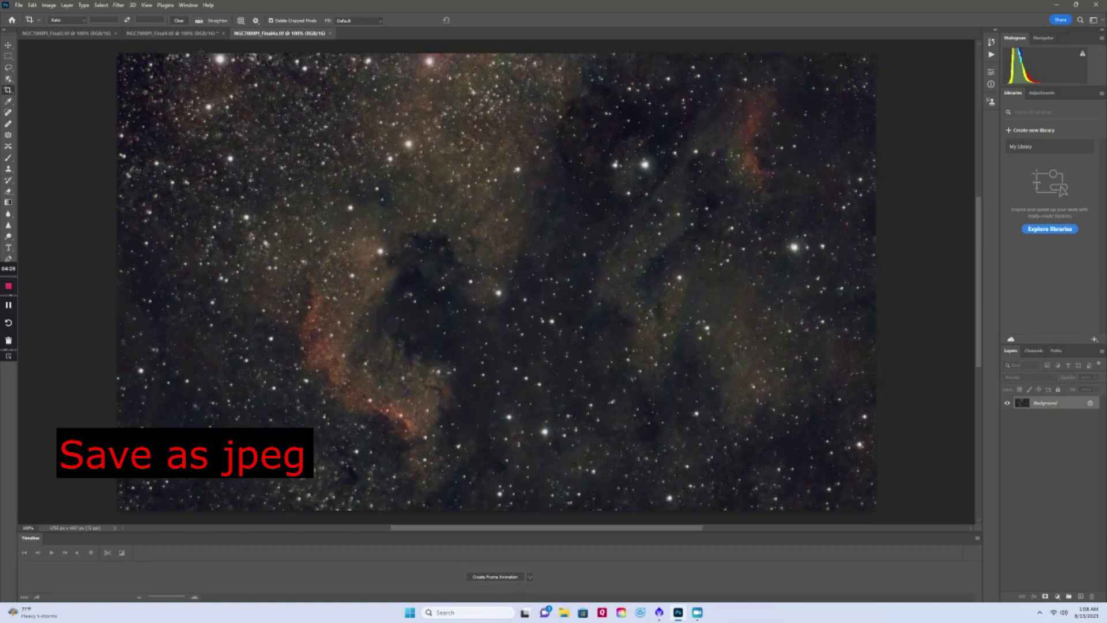
Start saving a copy of the cropped image and choose the jpeg folder inside PI as its destination
left_click(19, 6)
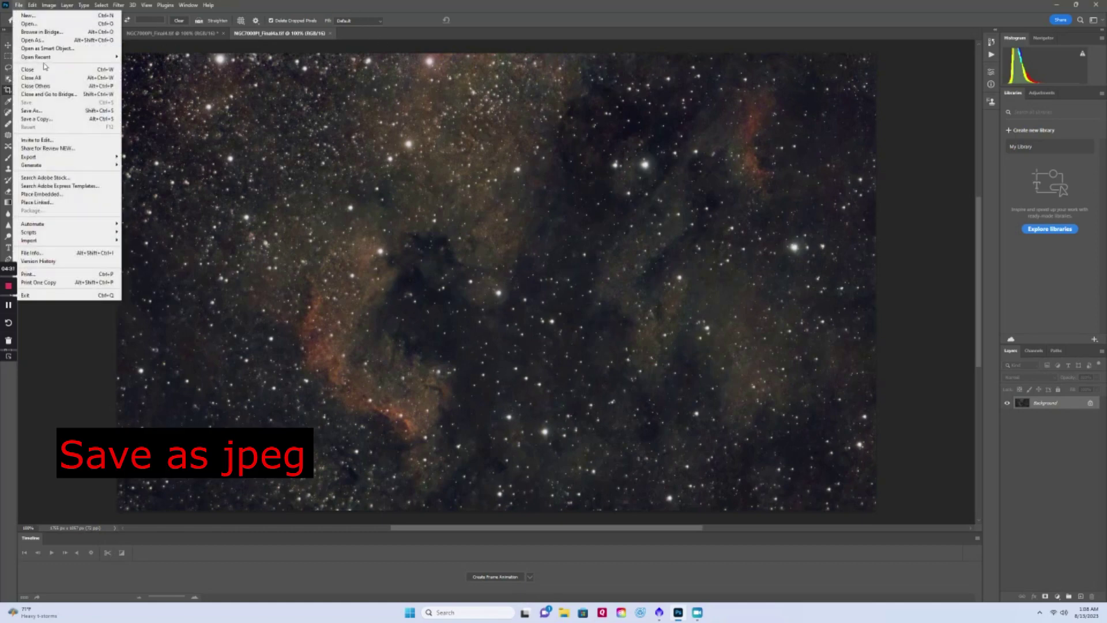
left_click(51, 122)
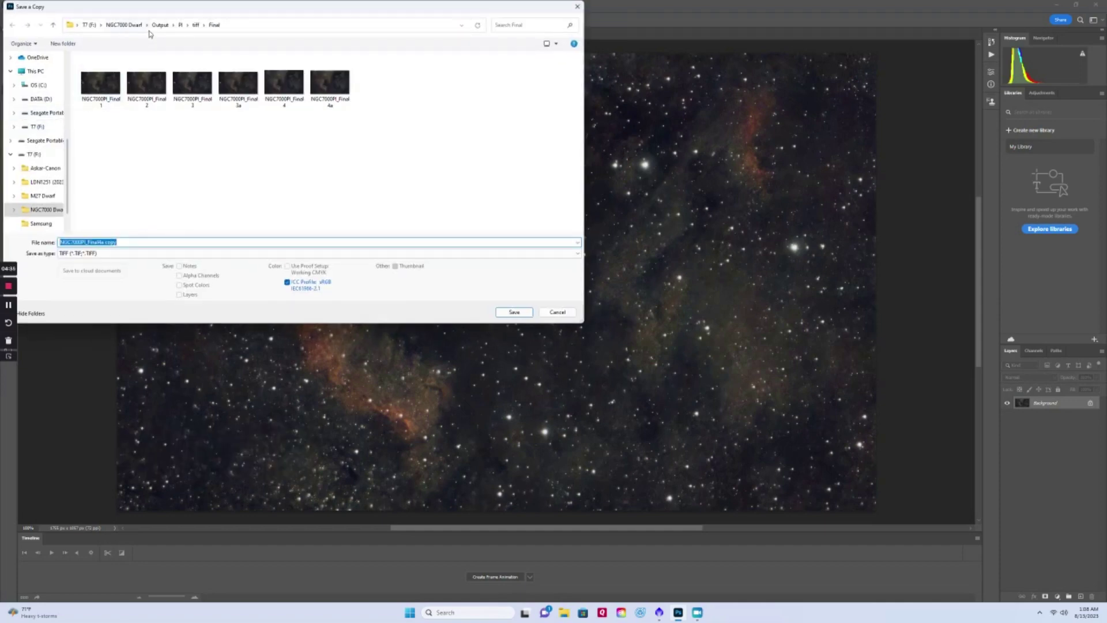
left_click(196, 25)
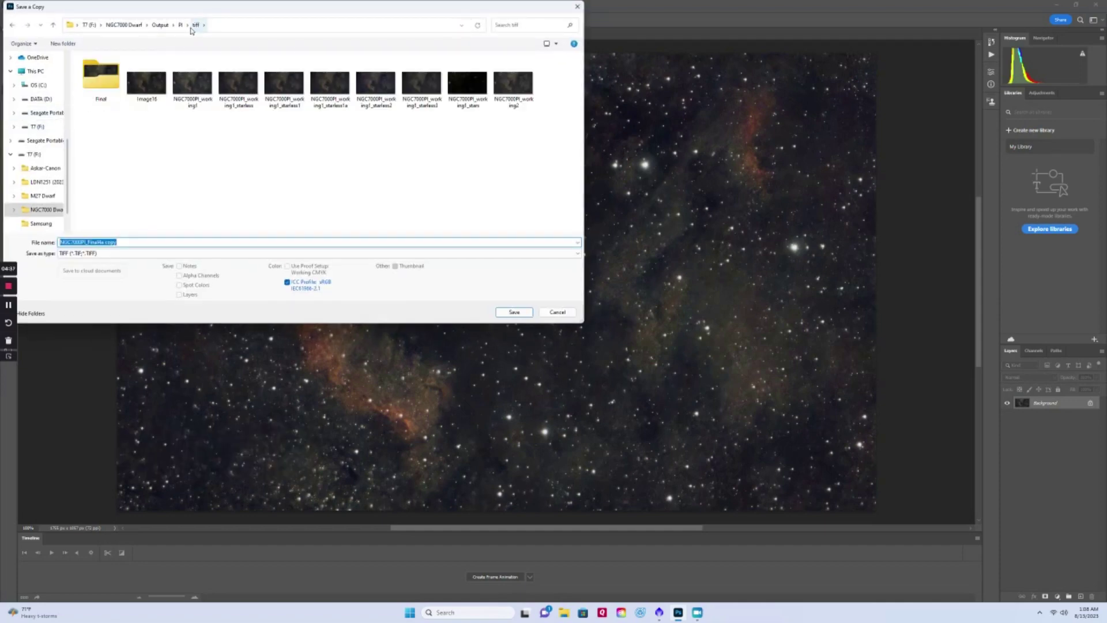
left_click(183, 24)
left_click(104, 76)
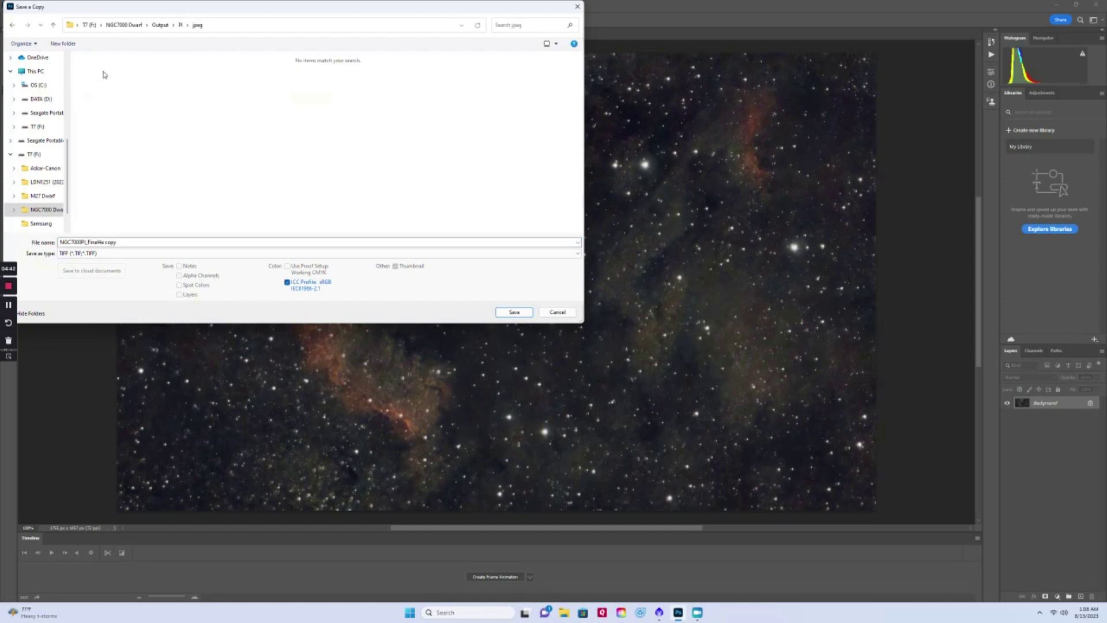
Remove the "copy" suffix from the file name, leaving NGC7000PI_Final4a
left_click(147, 245)
left_click(147, 246)
key("shift+Left")
key("shift+Left")
key("shift+Left")
key("shift+Left")
key("BackSpace")
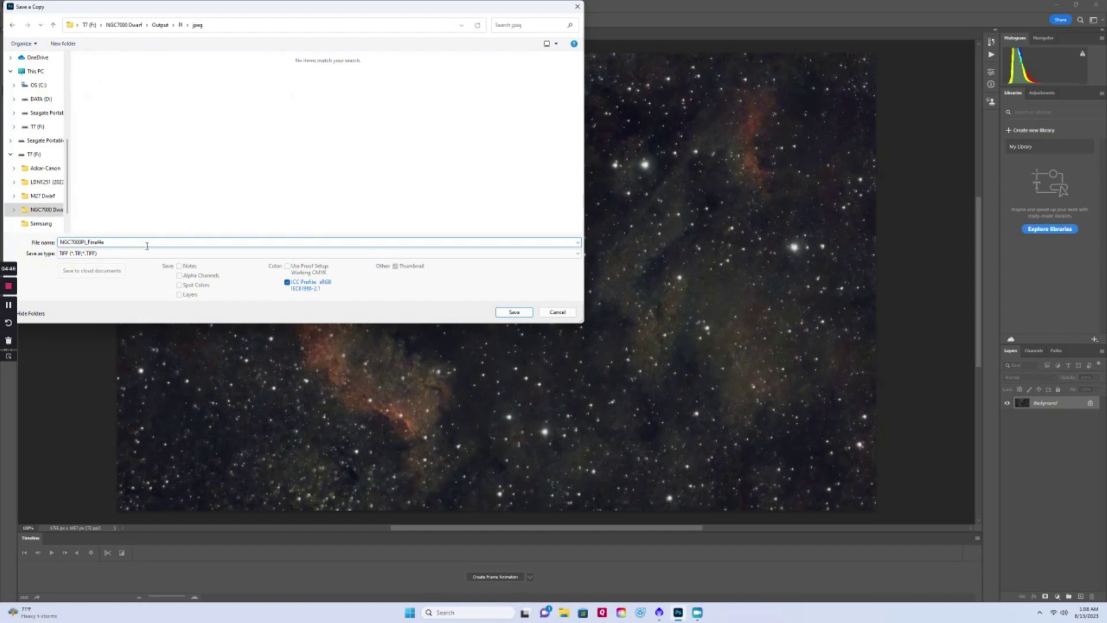
Set the copy's format to JPEG and save it at Maximum quality 12 with the Baseline ("Standard") option
left_click(141, 254)
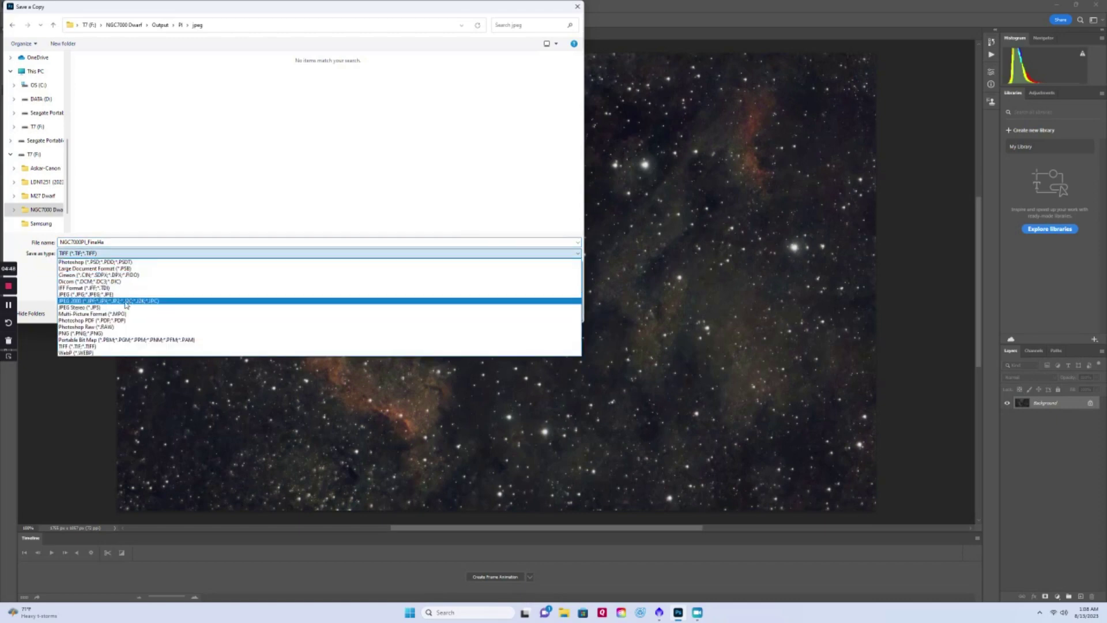
left_click(117, 295)
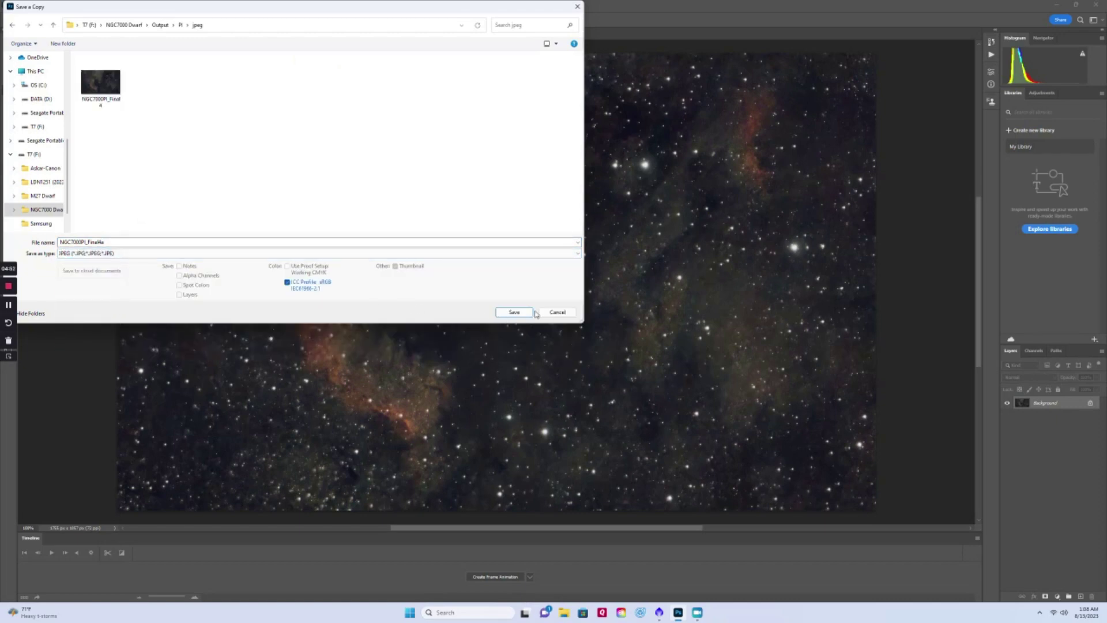
left_click(514, 312)
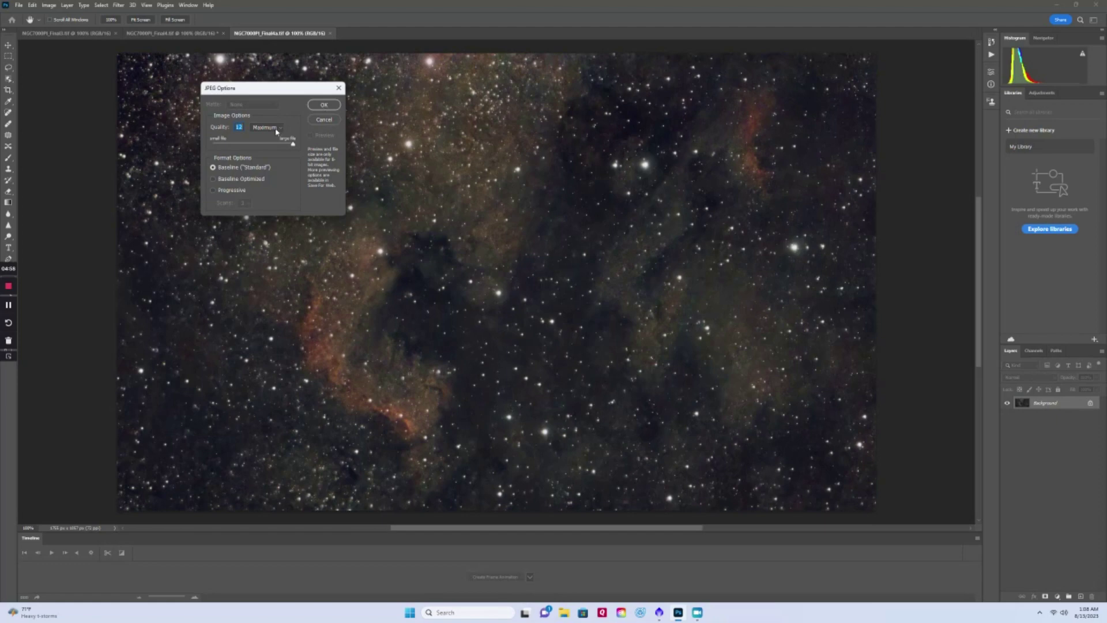
left_click(325, 104)
Quit Photoshop without saving the changes to NGC7000PI_Final4.tif
key("c")
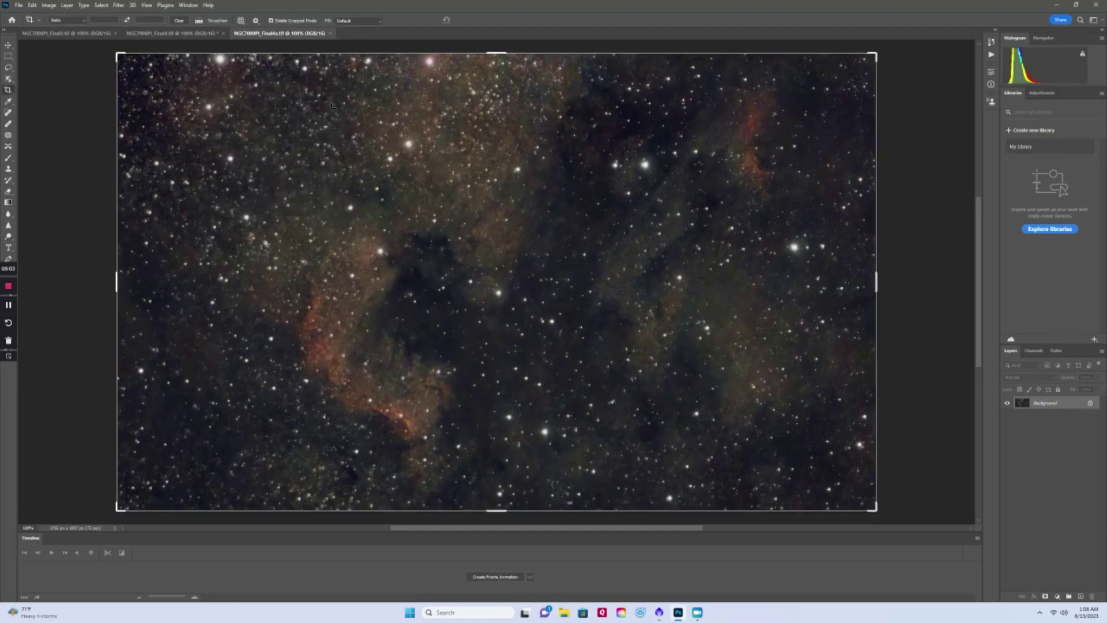
left_click(1097, 6)
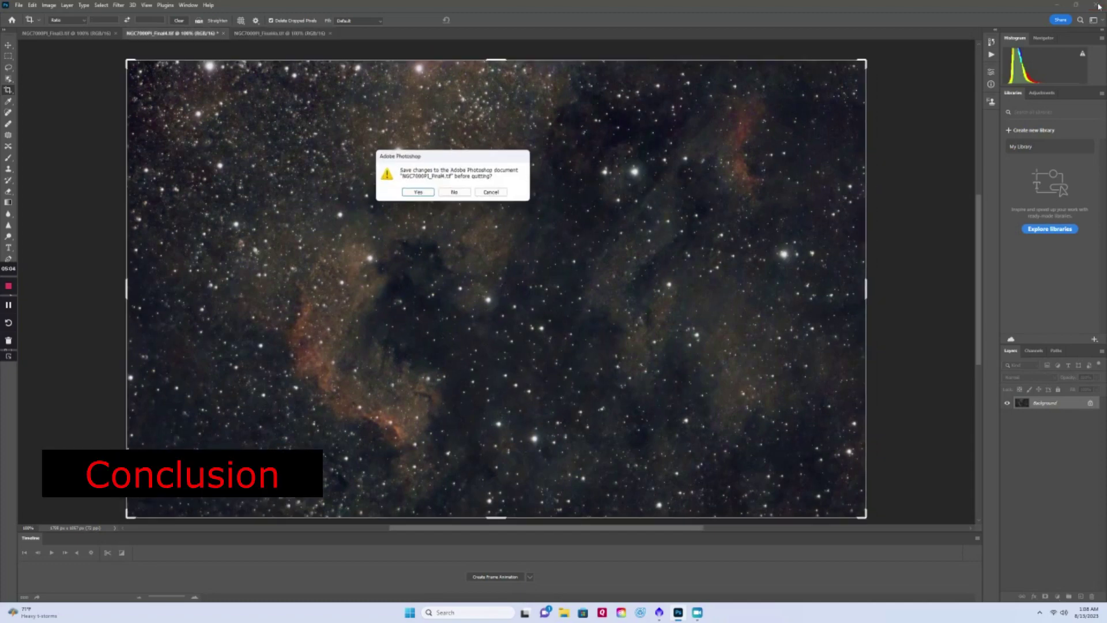
left_click(456, 194)
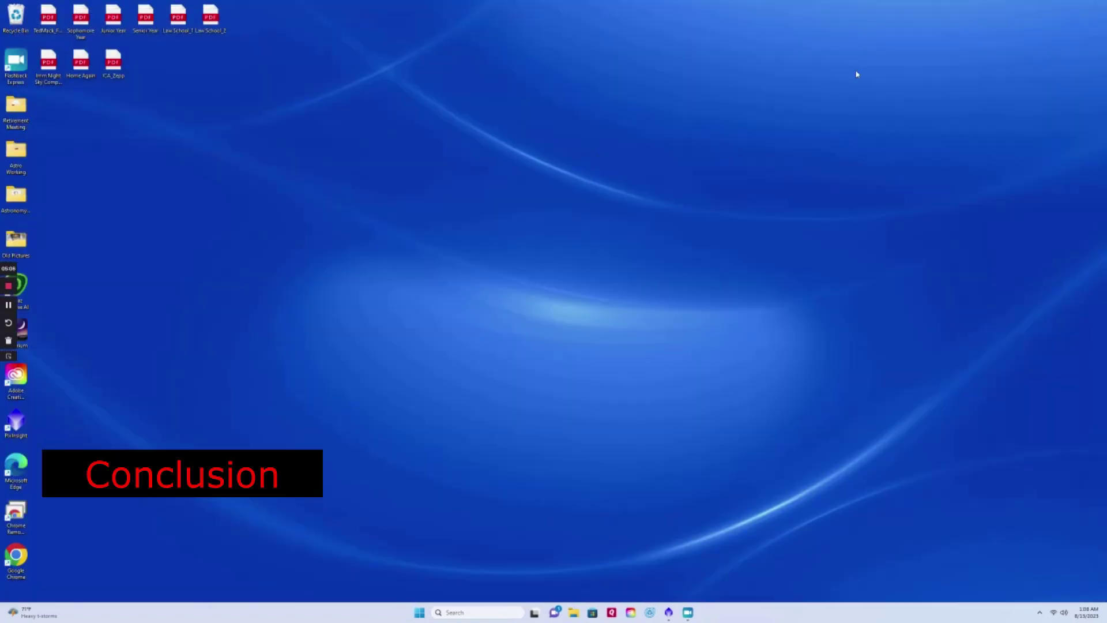